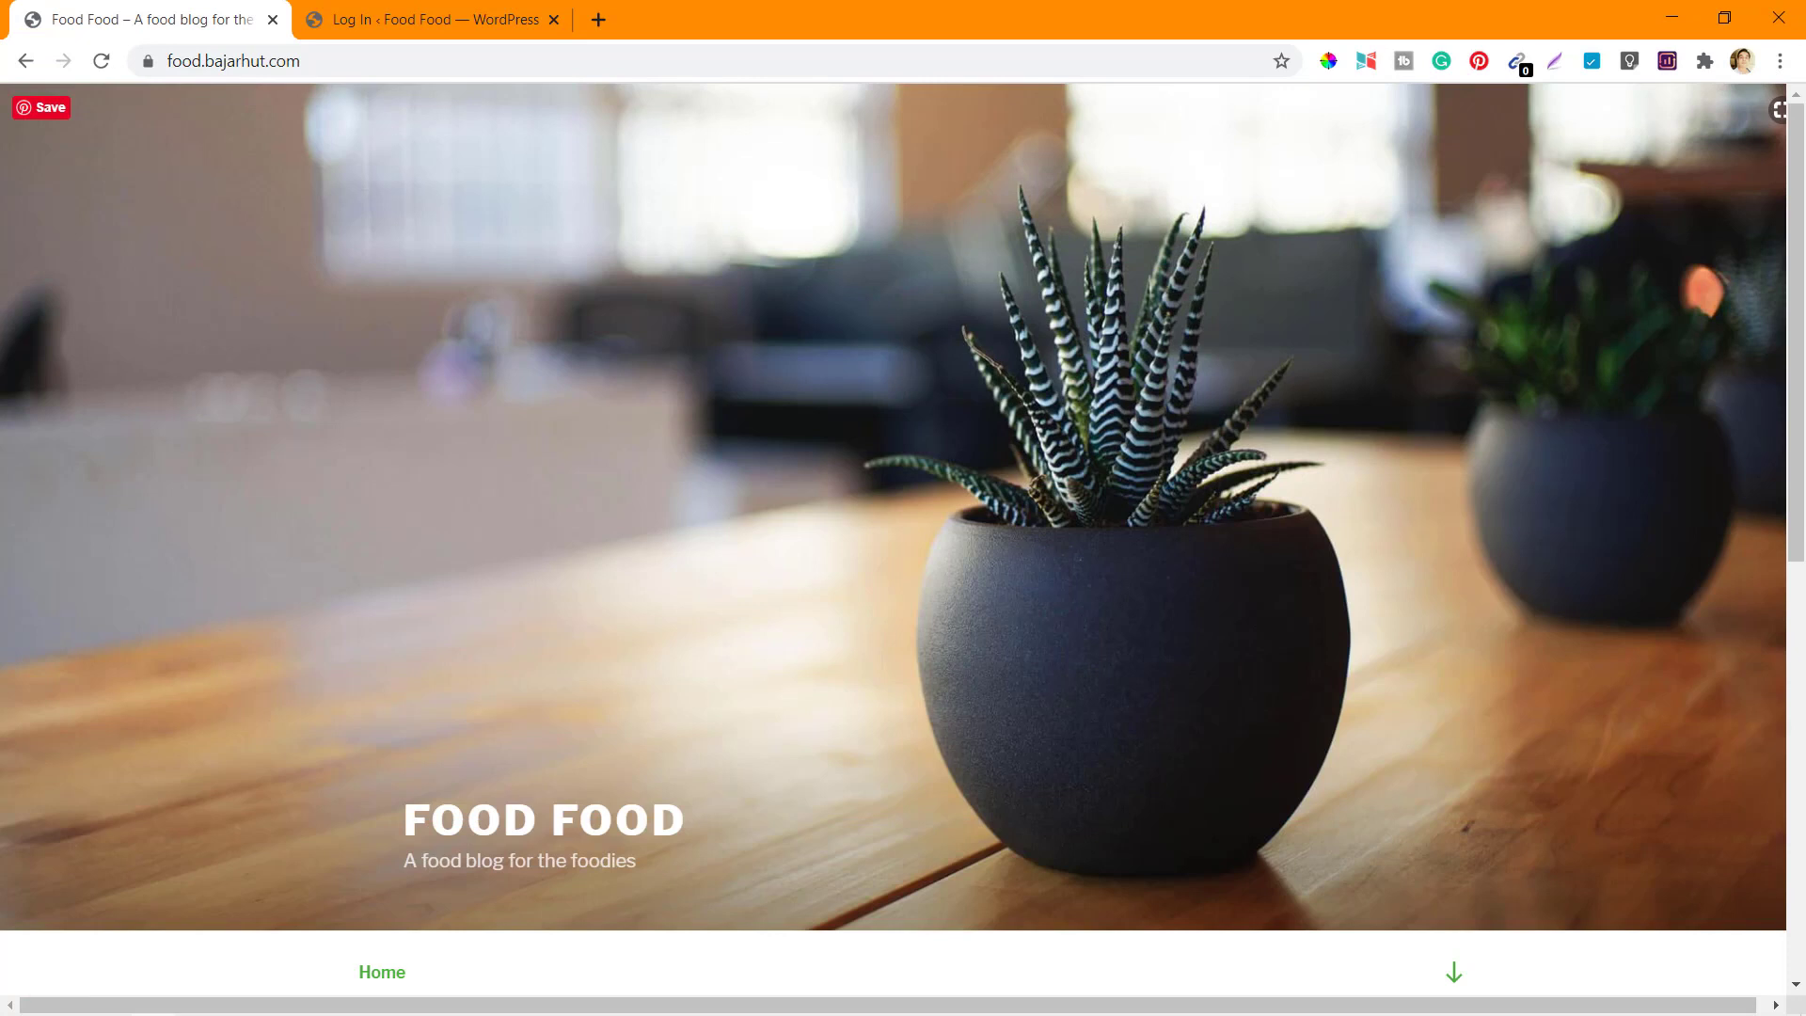
Look over the Food Food blog's front page from the header image to the footer.
{"action": "scroll", "coordinate": [894, 527], "scroll_direction": "down", "scroll_amount": 3}
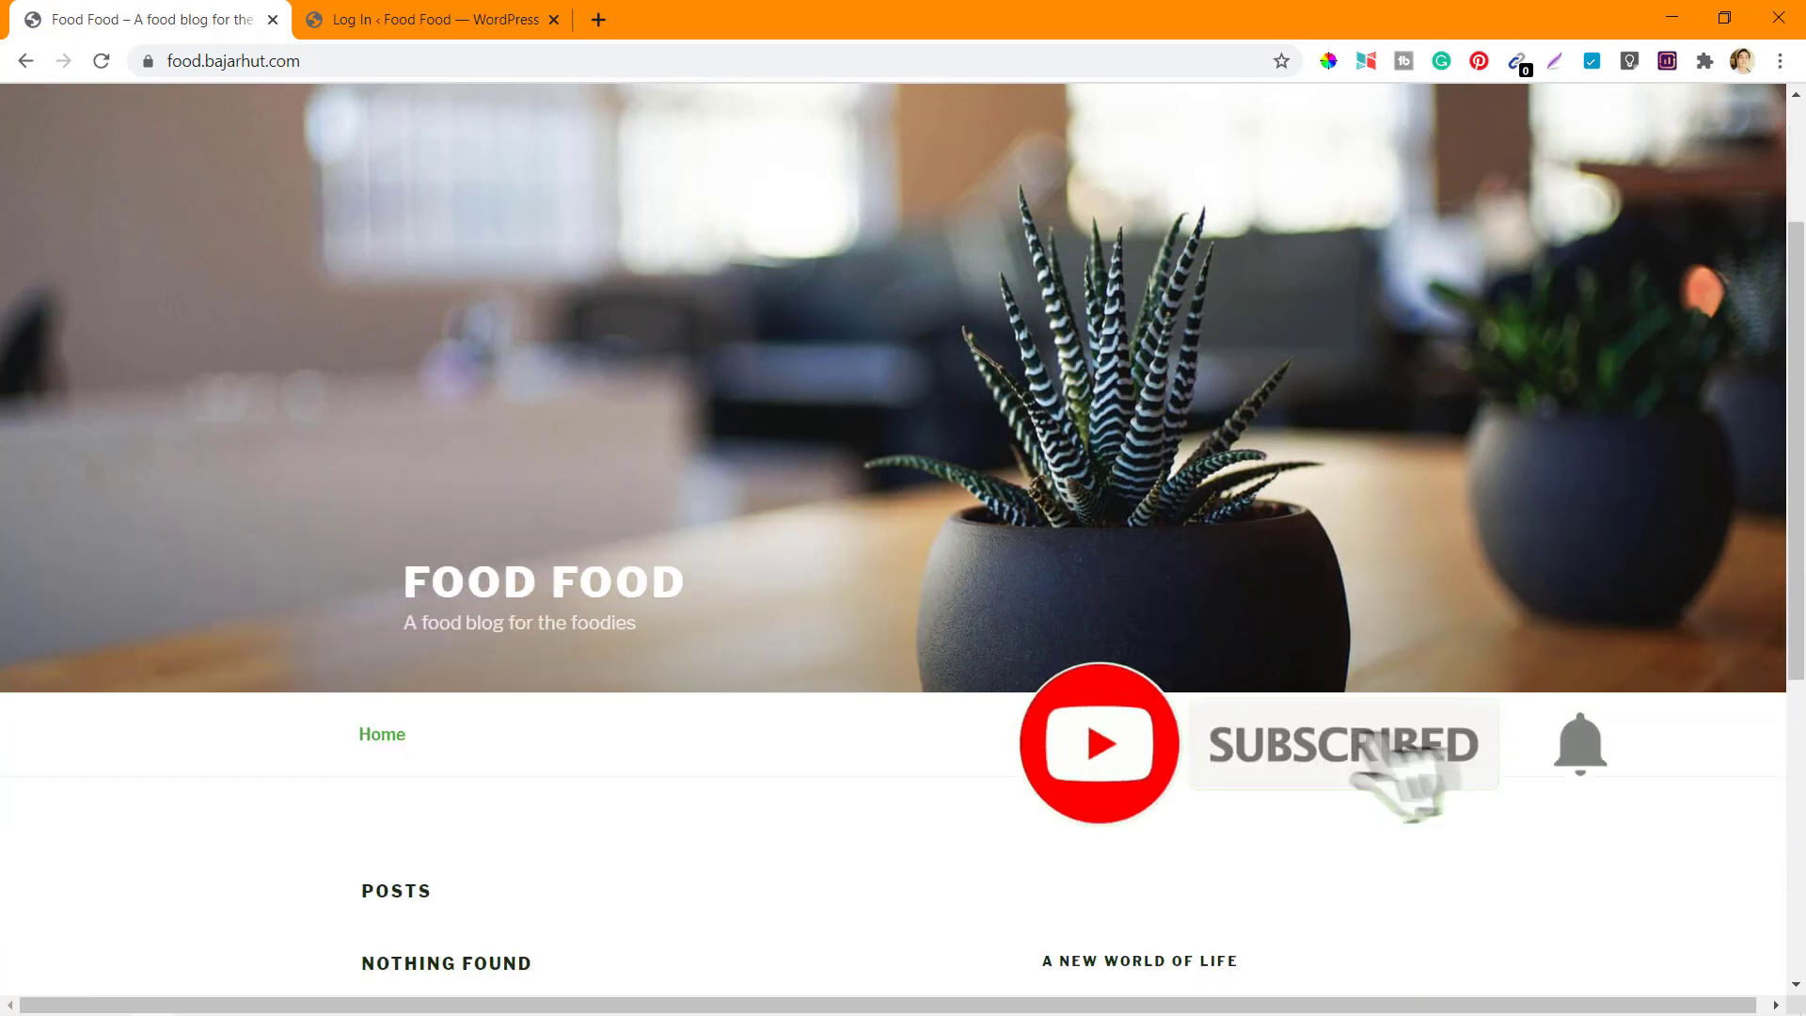
{"action": "scroll", "coordinate": [903, 527], "scroll_direction": "down", "scroll_amount": 6}
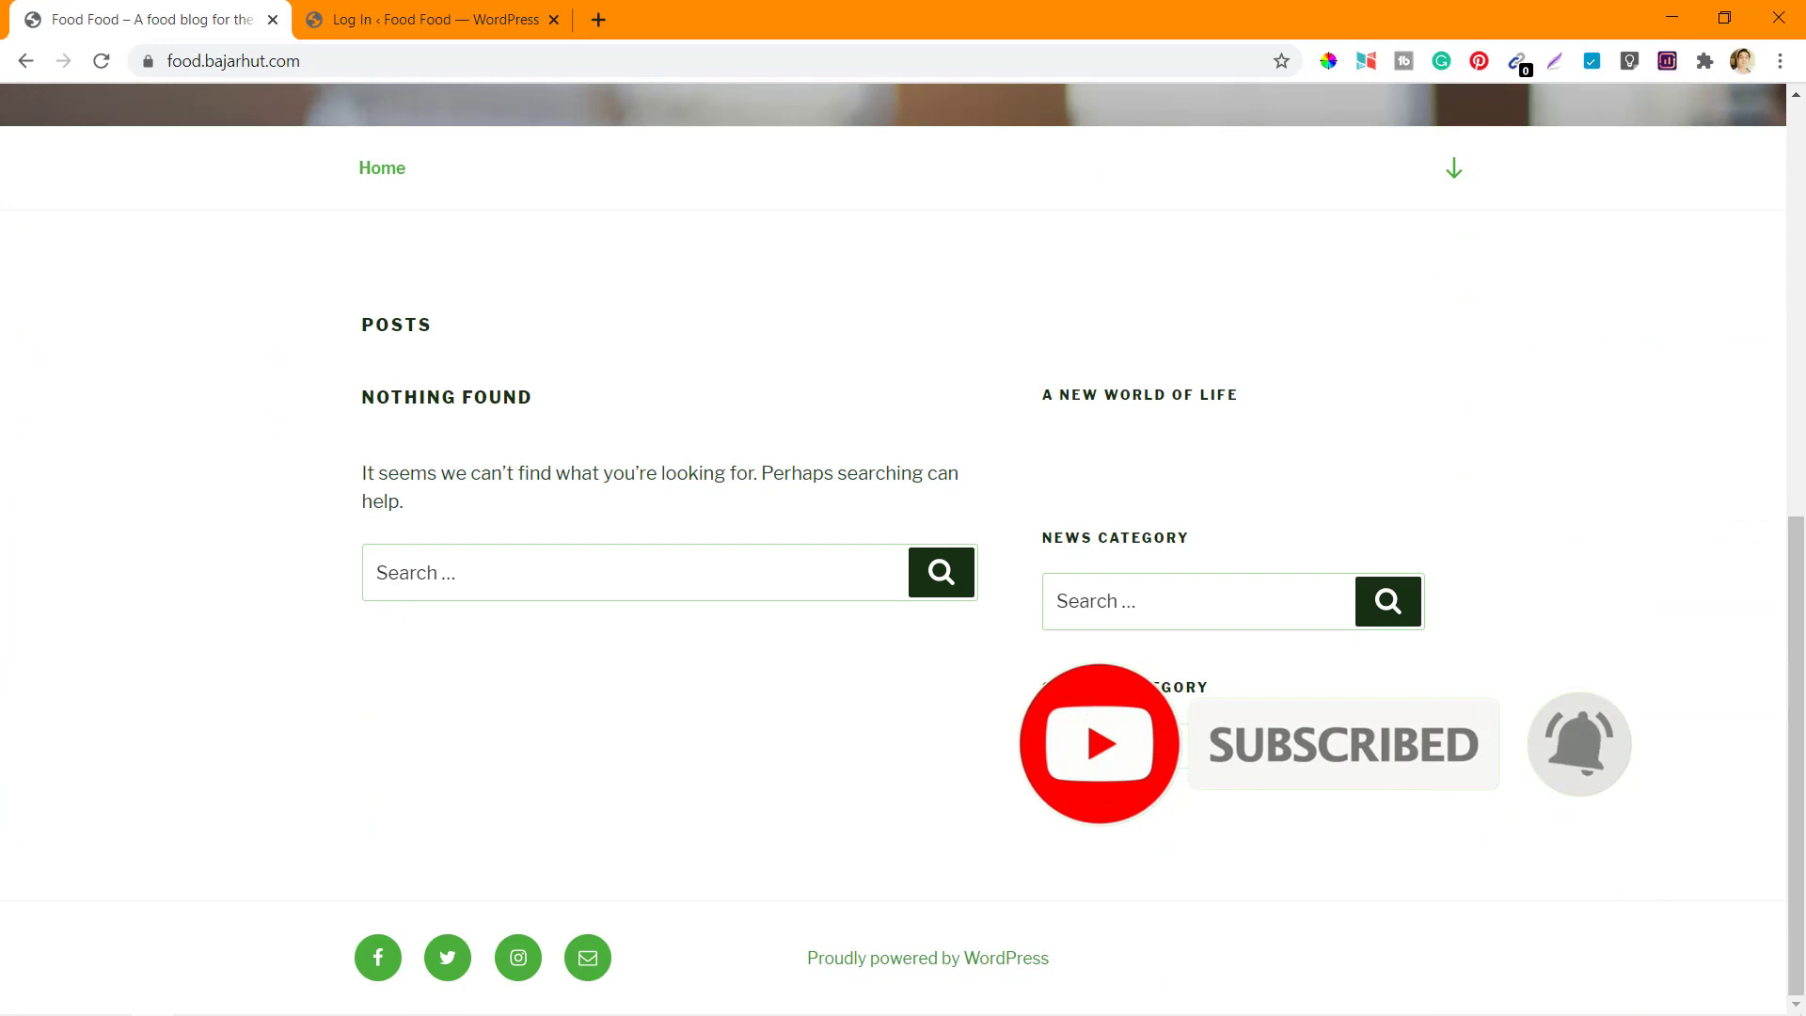
{"action": "scroll", "coordinate": [903, 527], "scroll_direction": "up", "scroll_amount": 9}
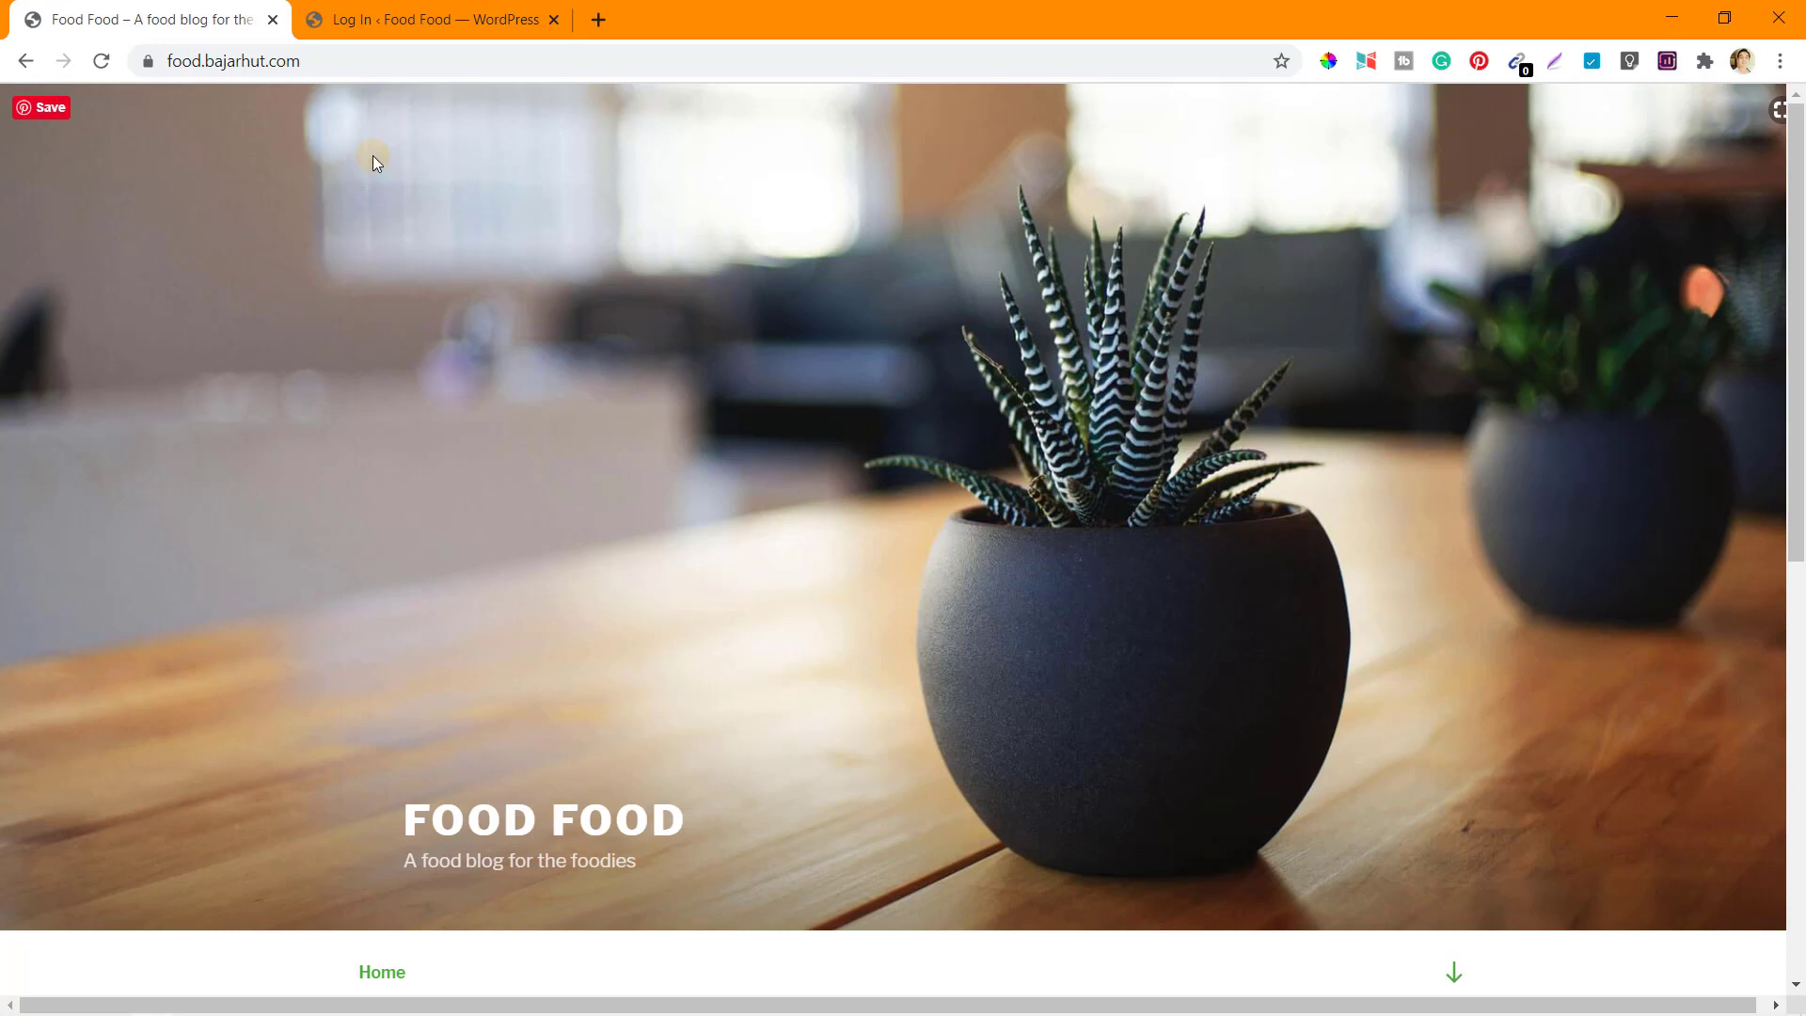
Log in to the blog's WordPress admin with the prefilled credentials.
{"action": "left_click", "coordinate": [424, 18]}
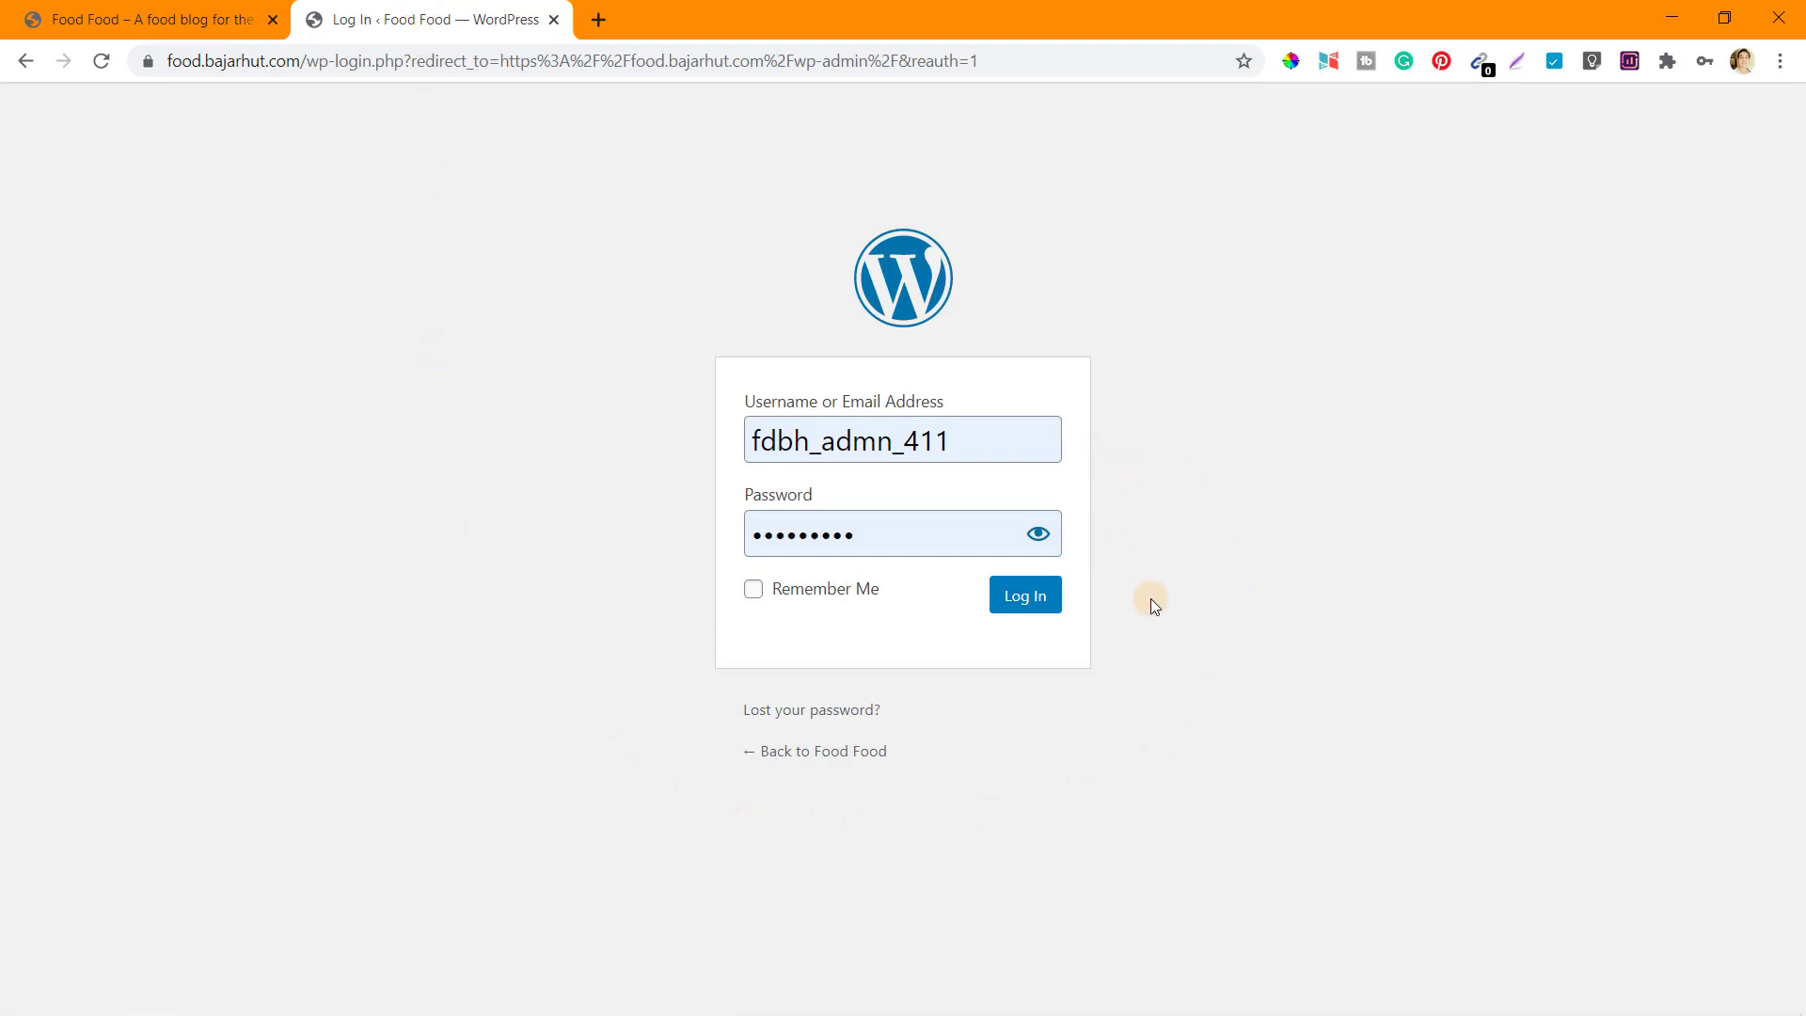
{"action": "left_click", "coordinate": [1034, 598]}
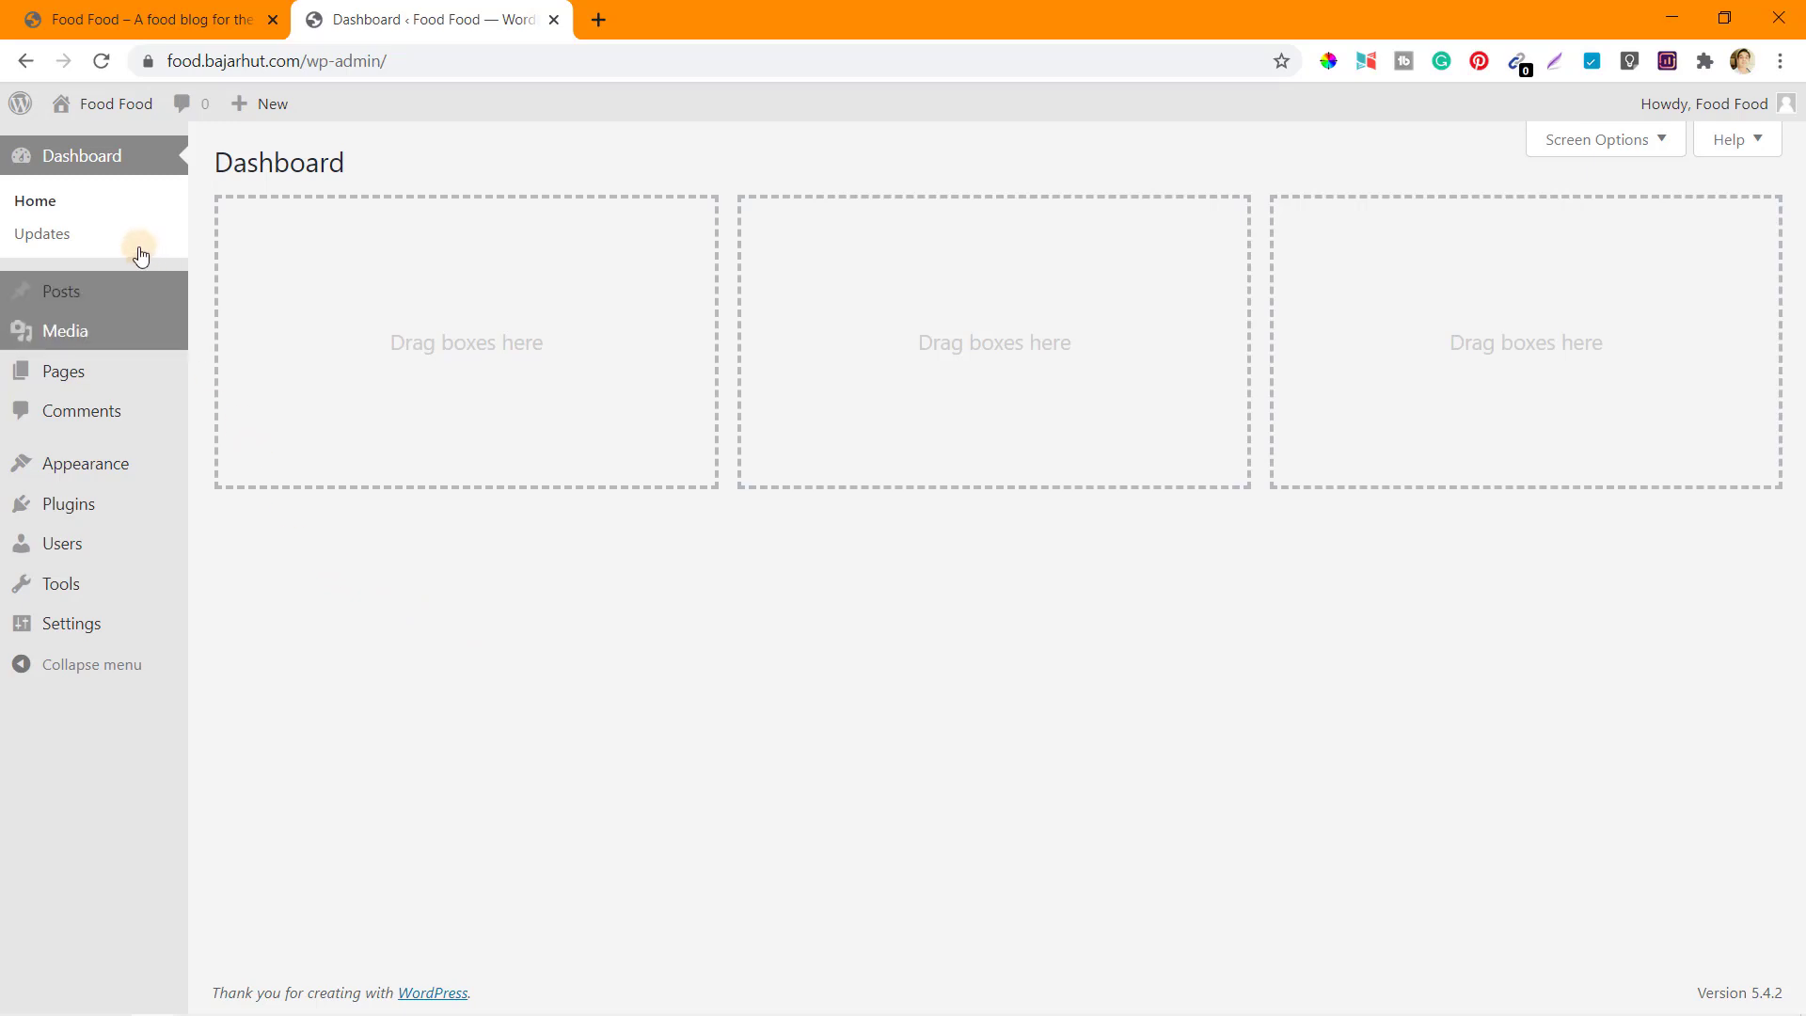
Check the site's existing posts, pages and media library, and return to the Dashboard.
{"action": "left_click", "coordinate": [74, 292]}
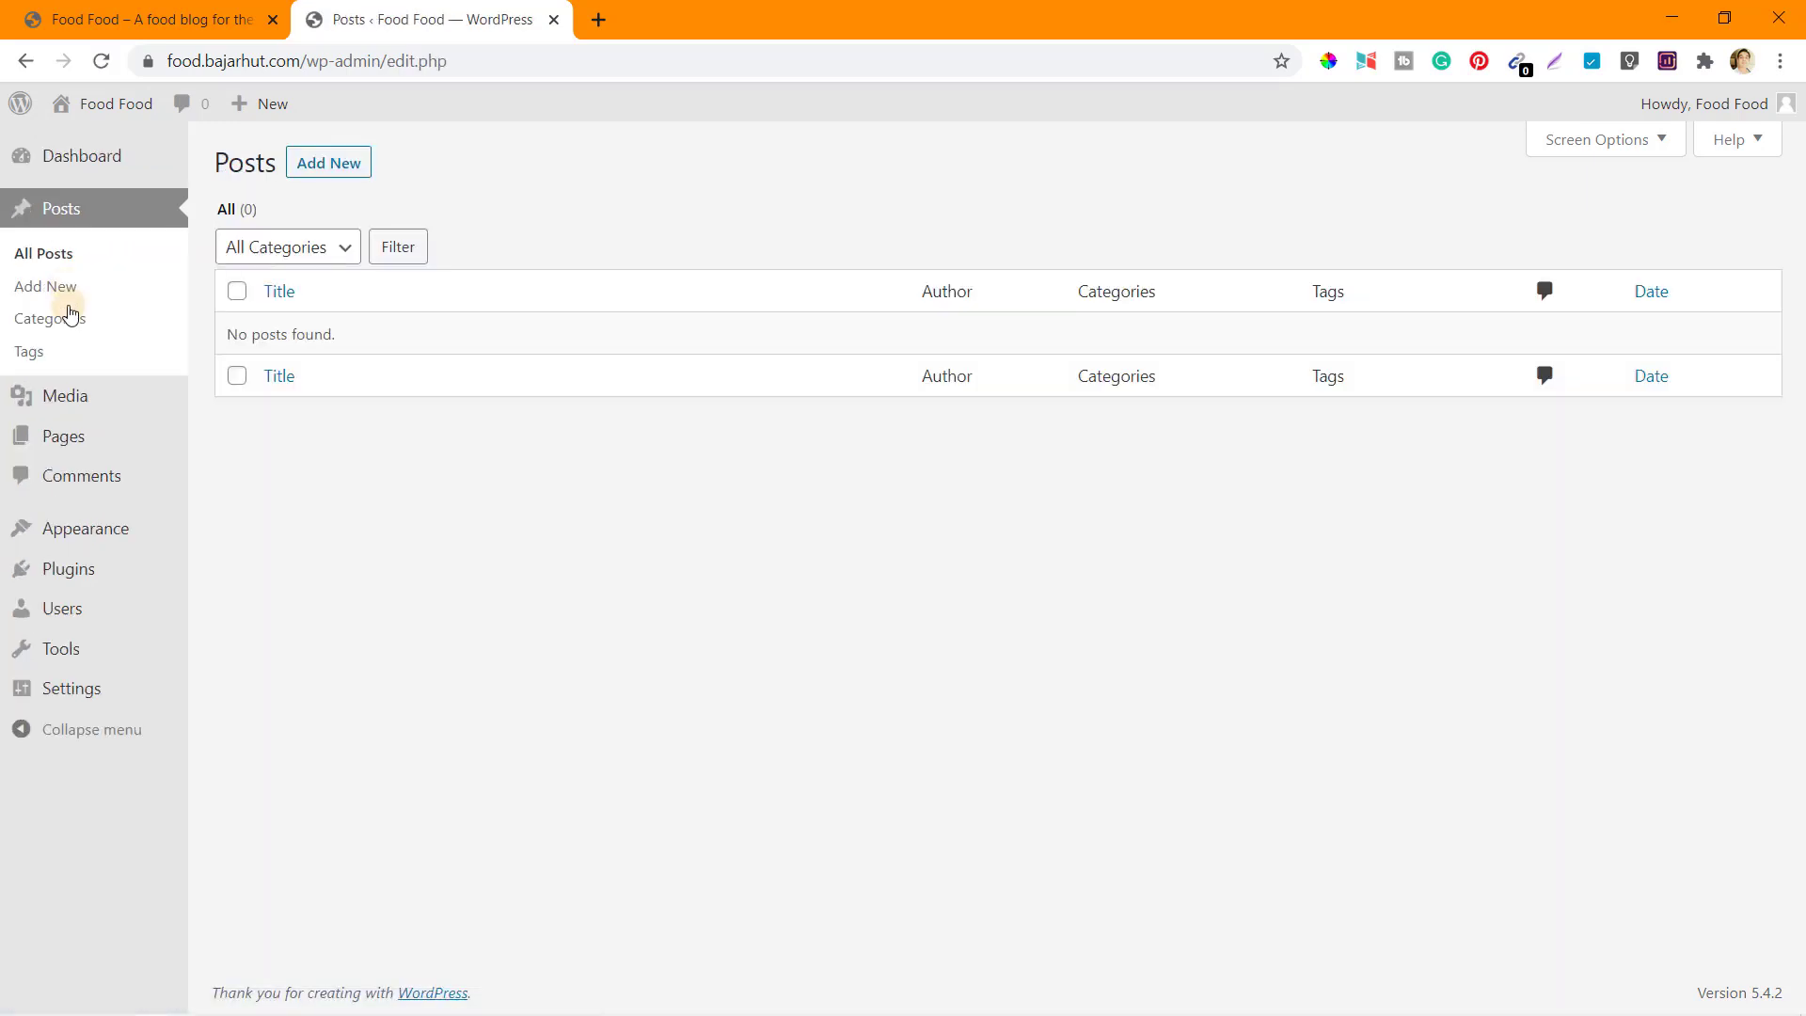
{"action": "left_click", "coordinate": [68, 438]}
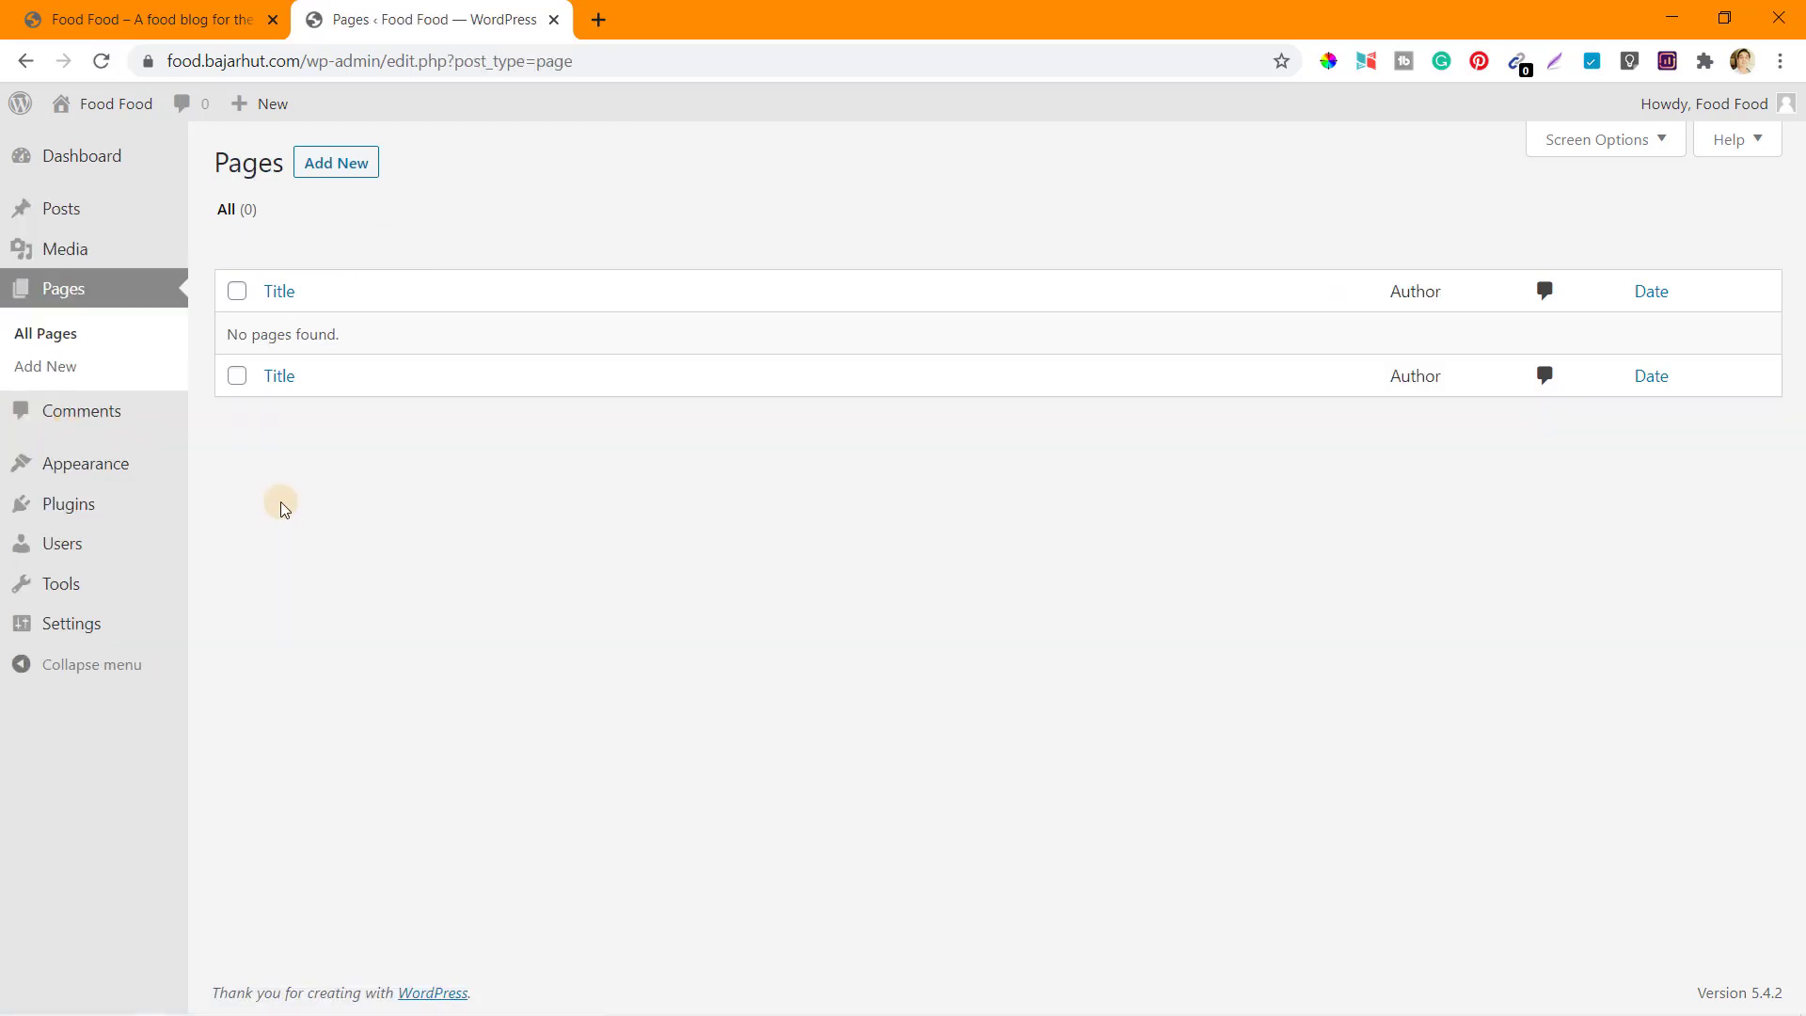
{"action": "left_click", "coordinate": [68, 256]}
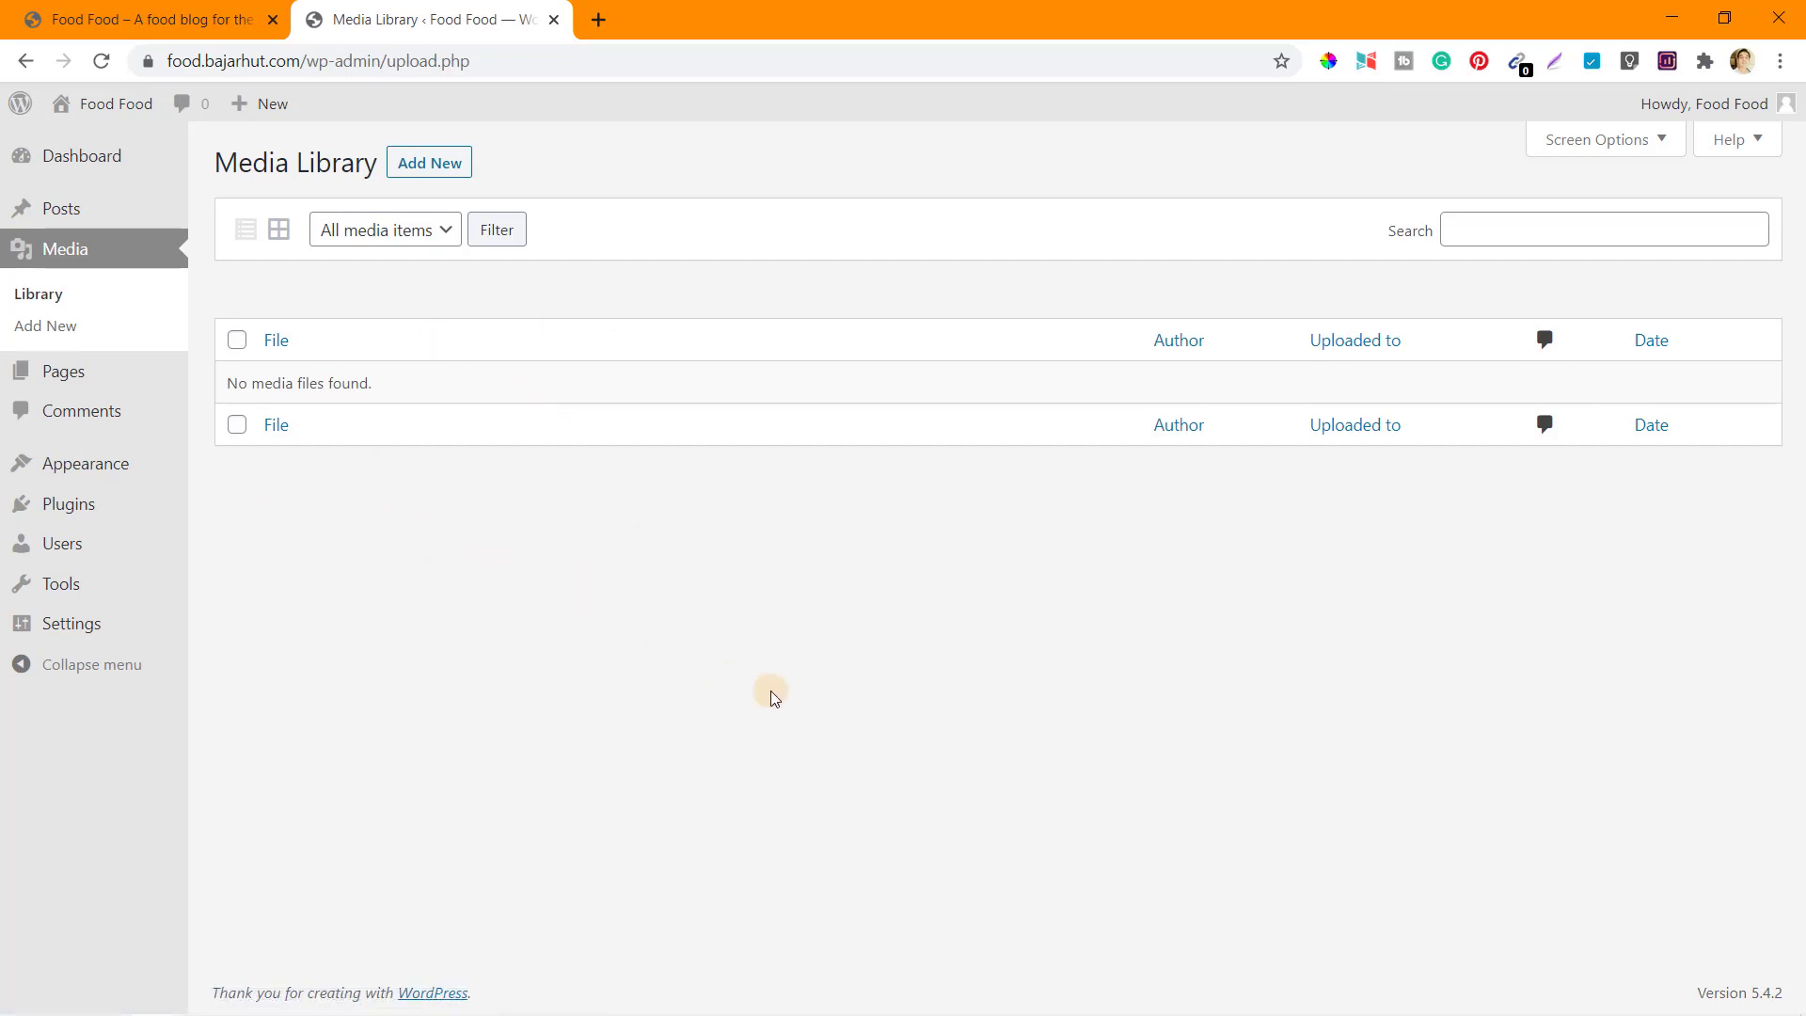
{"action": "left_click", "coordinate": [106, 160]}
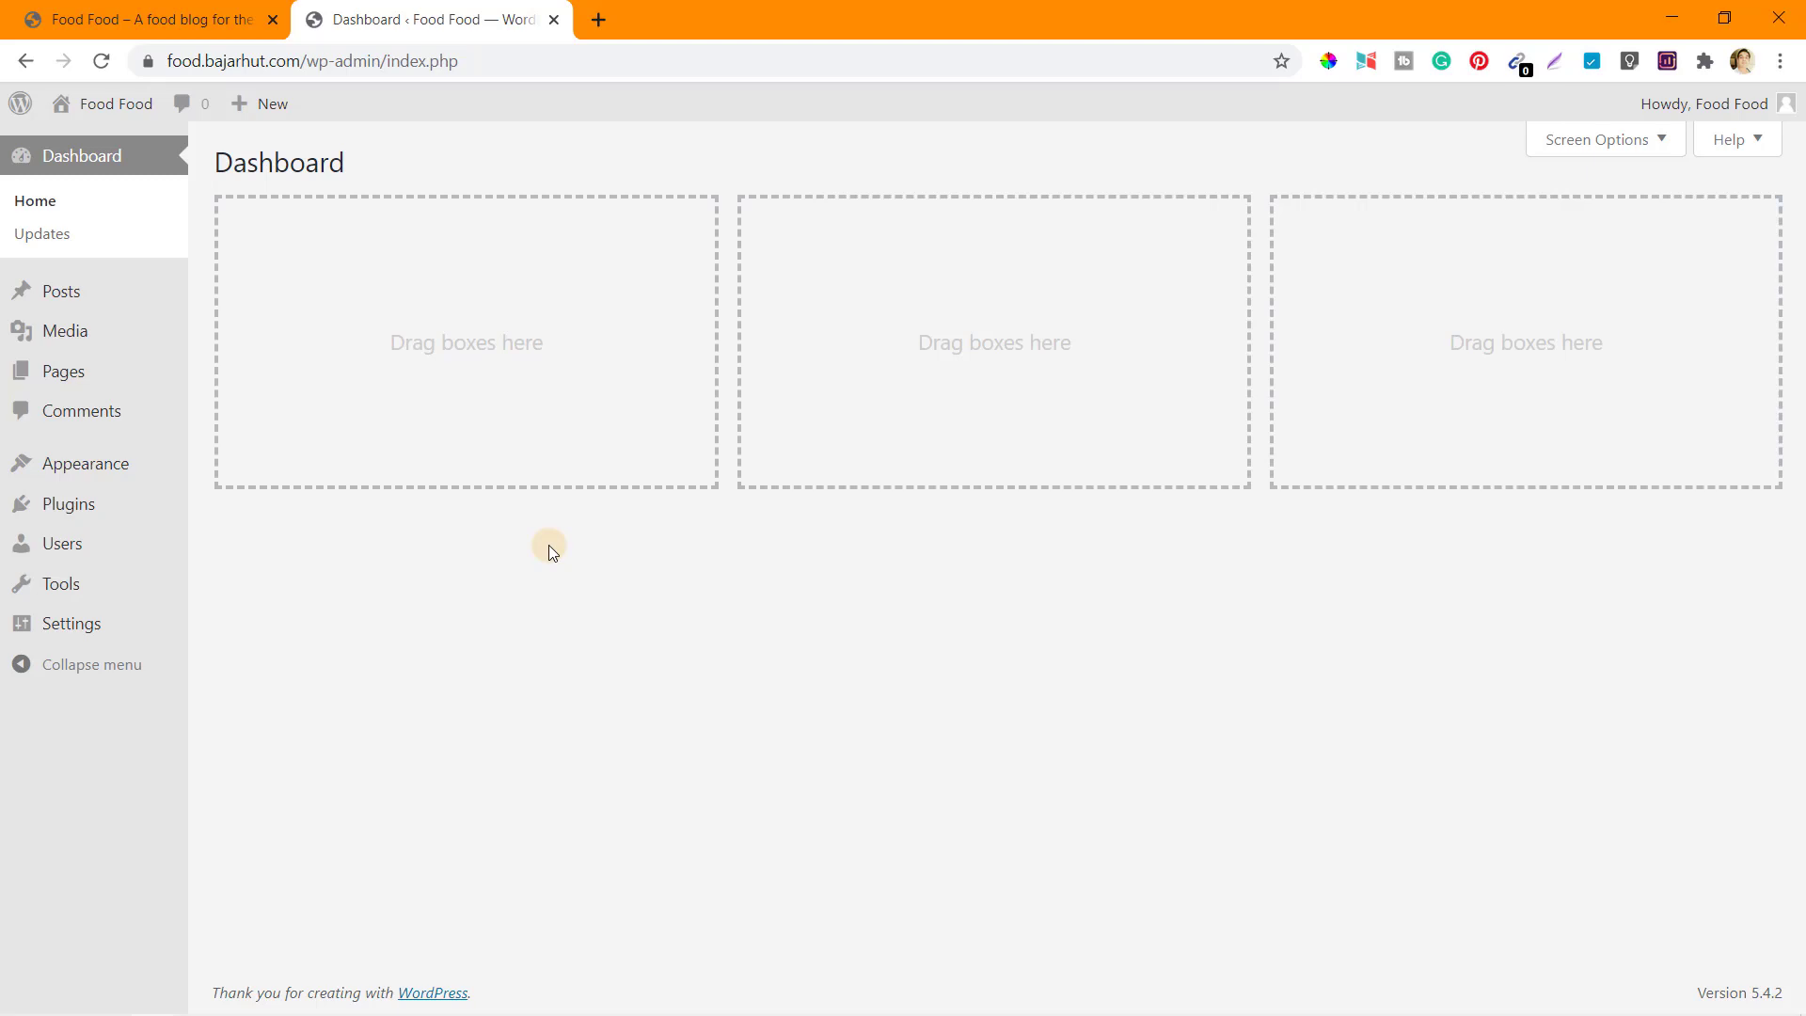
Find the OceanWP theme among the popular WordPress themes, install it and activate it.
{"action": "left_click", "coordinate": [102, 463]}
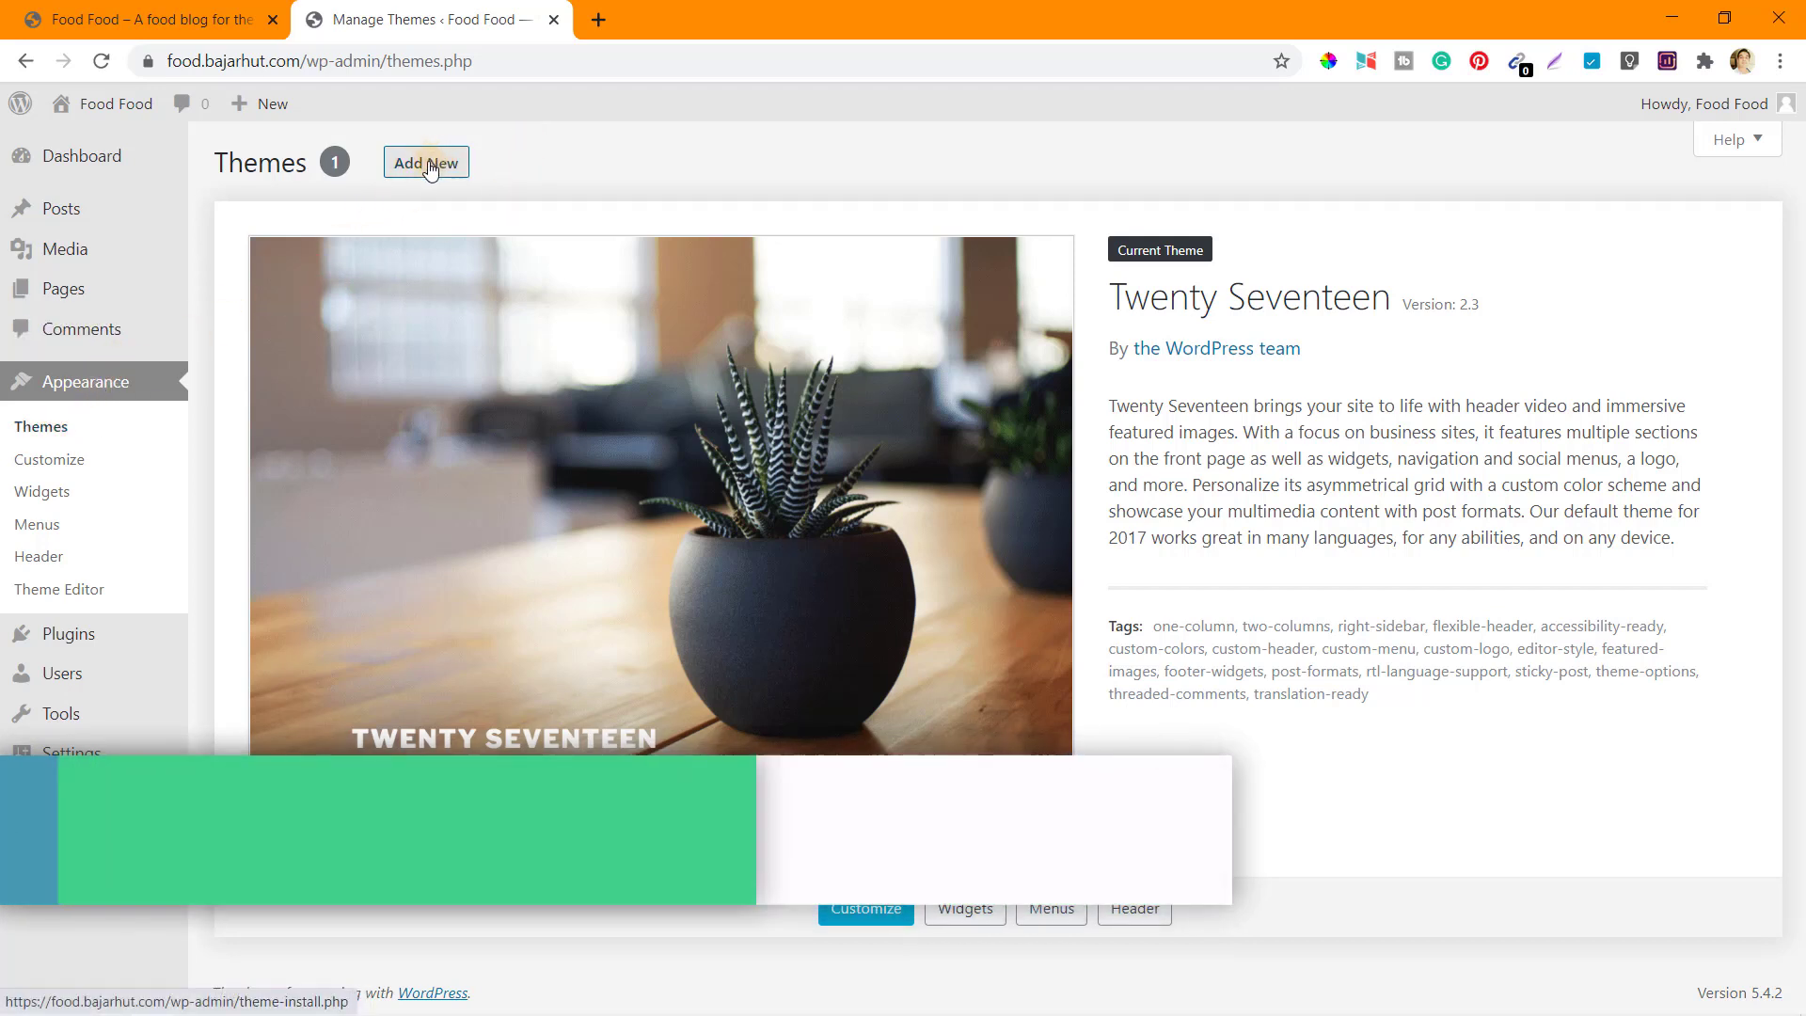
{"action": "left_click", "coordinate": [429, 170]}
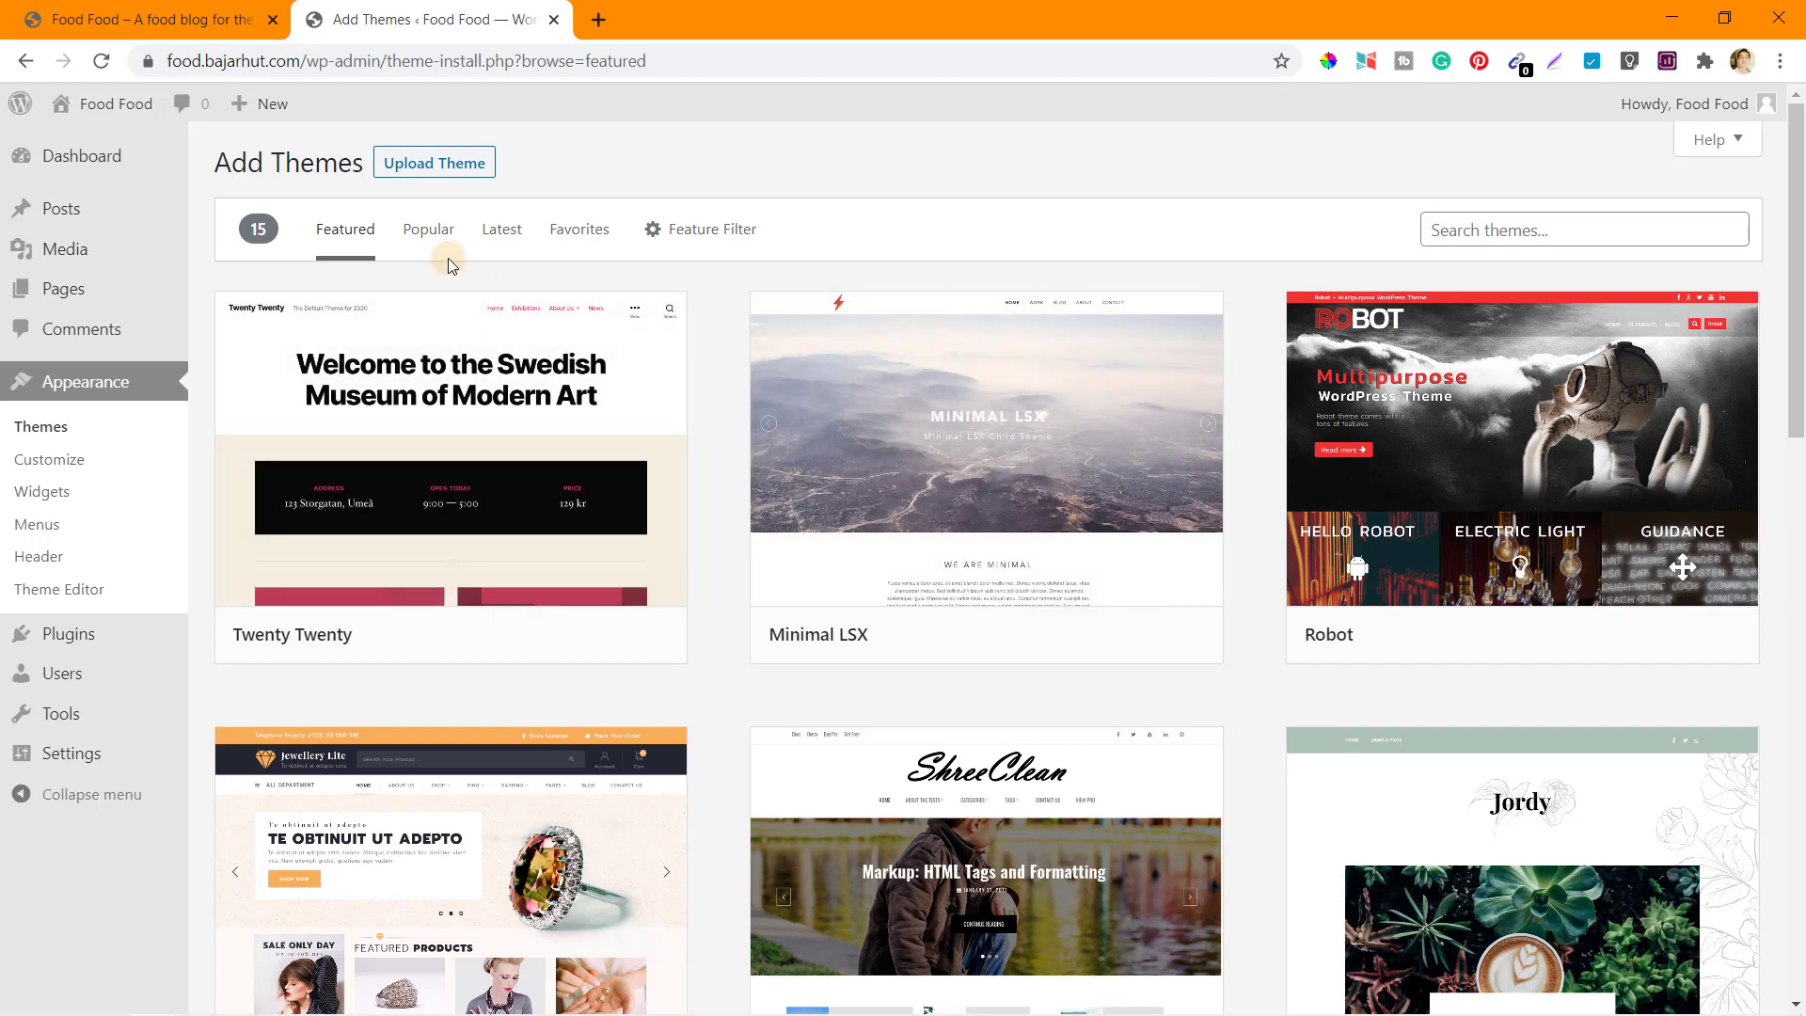
{"action": "left_click", "coordinate": [428, 231]}
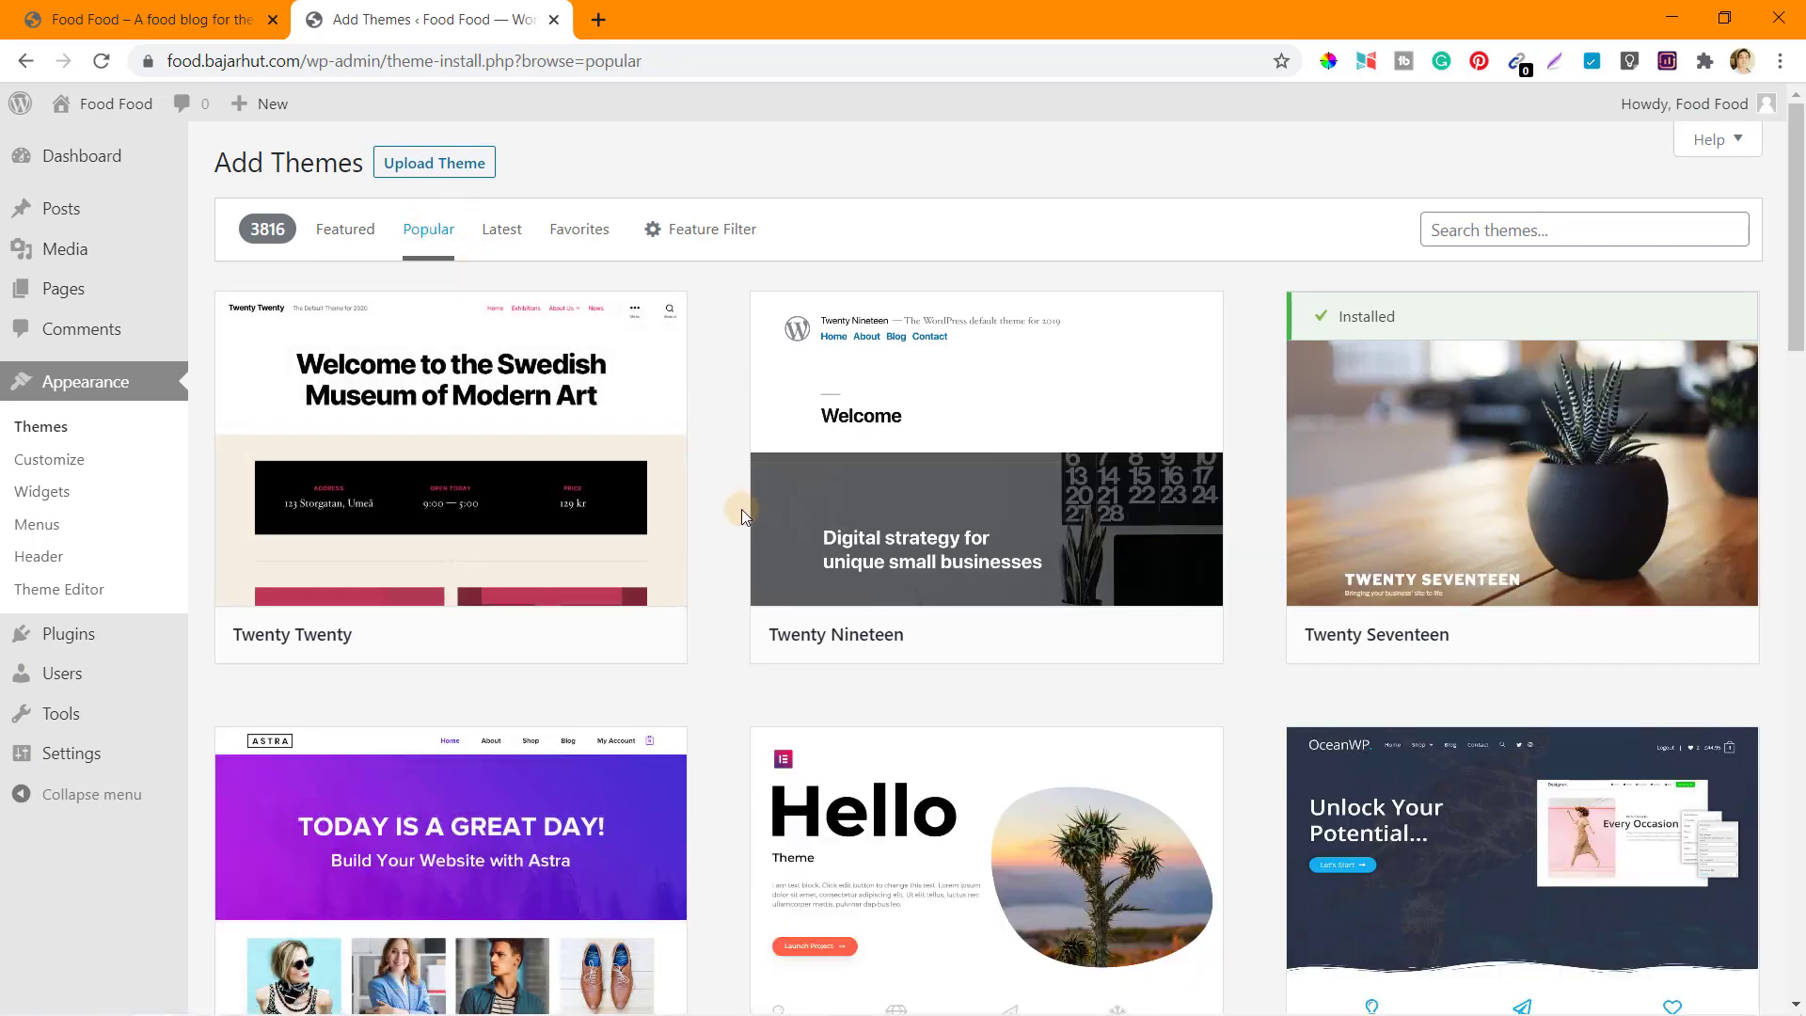
{"action": "scroll", "coordinate": [741, 510], "scroll_direction": "down", "scroll_amount": 2}
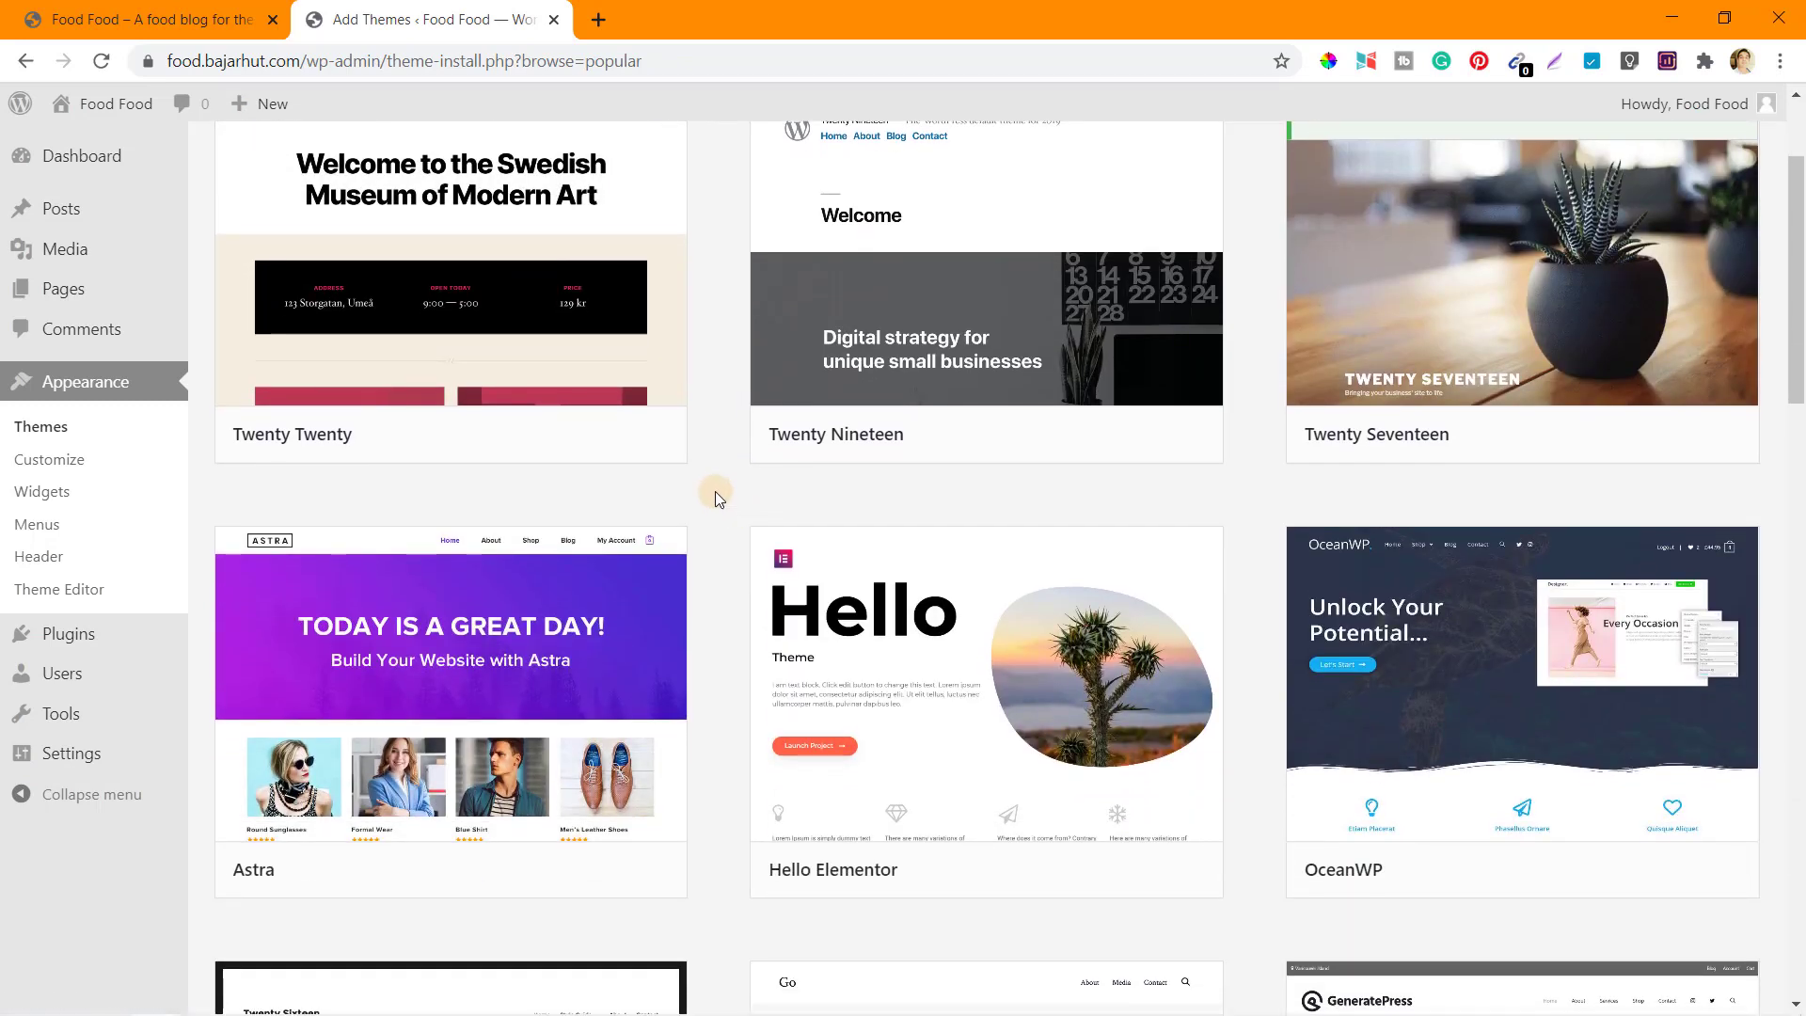
{"action": "scroll", "coordinate": [715, 491], "scroll_direction": "down", "scroll_amount": 2}
{"action": "mouse_move", "coordinate": [1508, 494]}
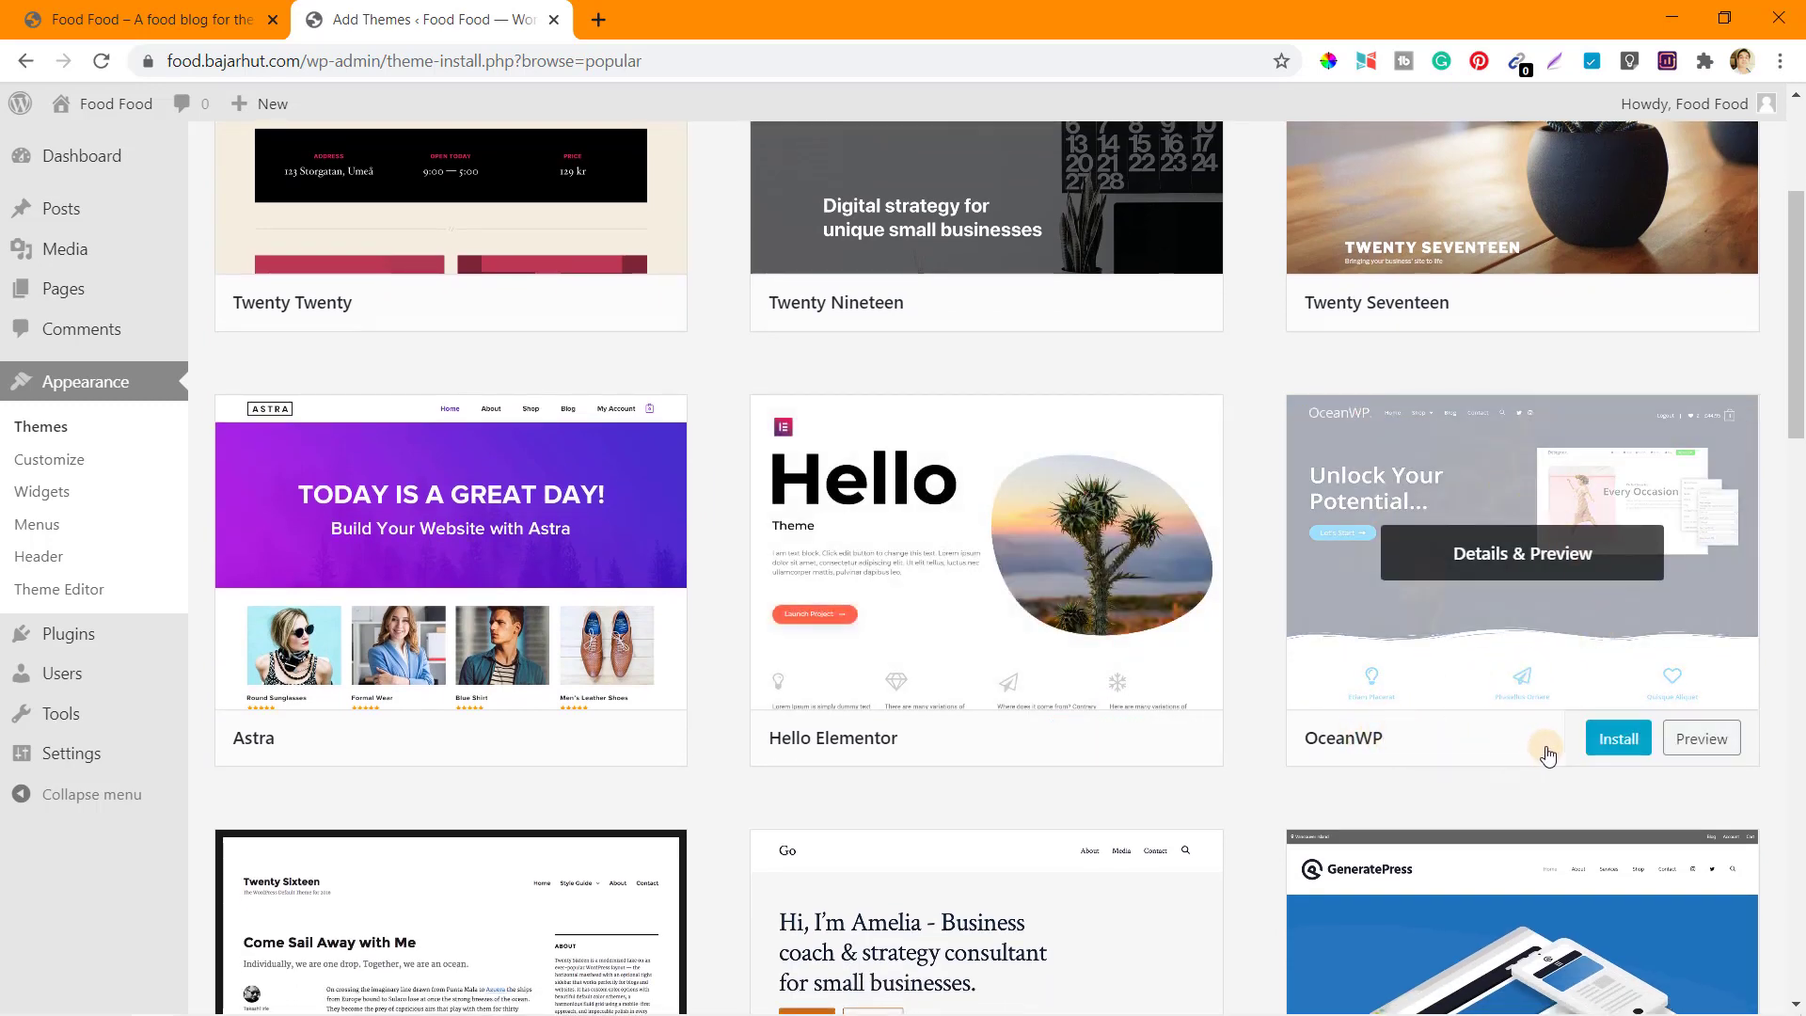
{"action": "left_click", "coordinate": [1622, 743]}
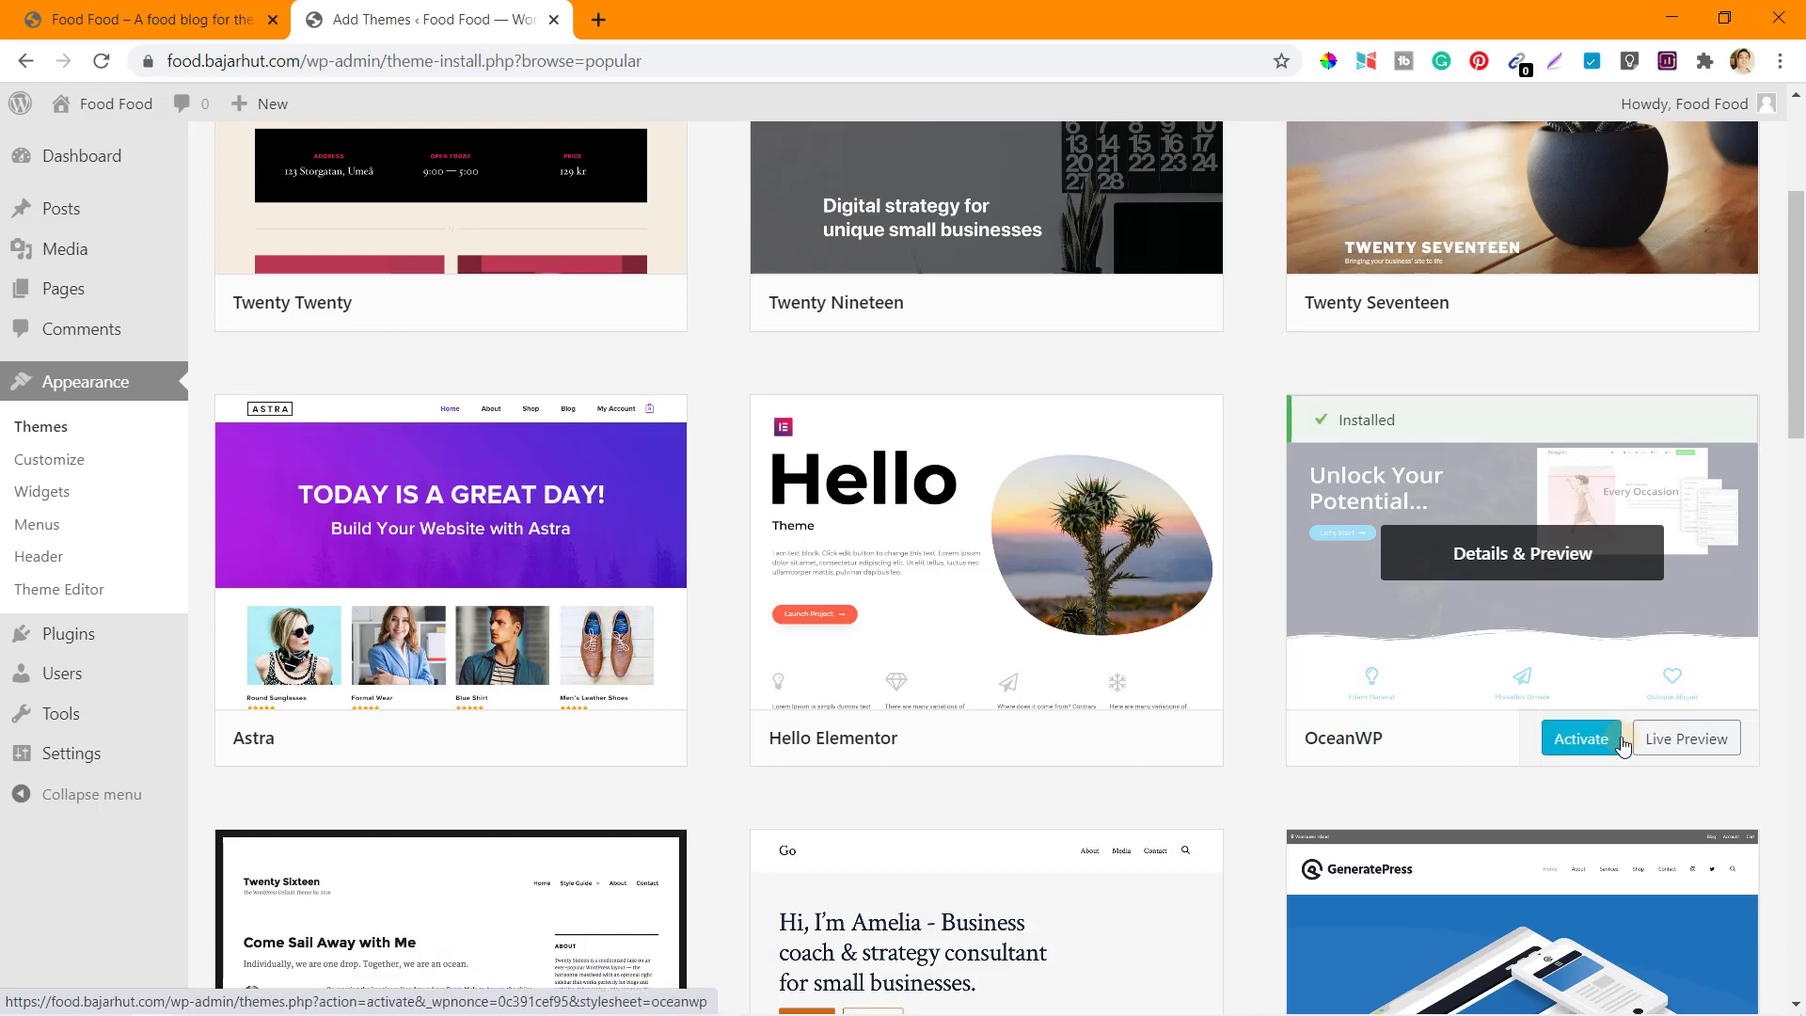
{"action": "left_click", "coordinate": [1579, 747]}
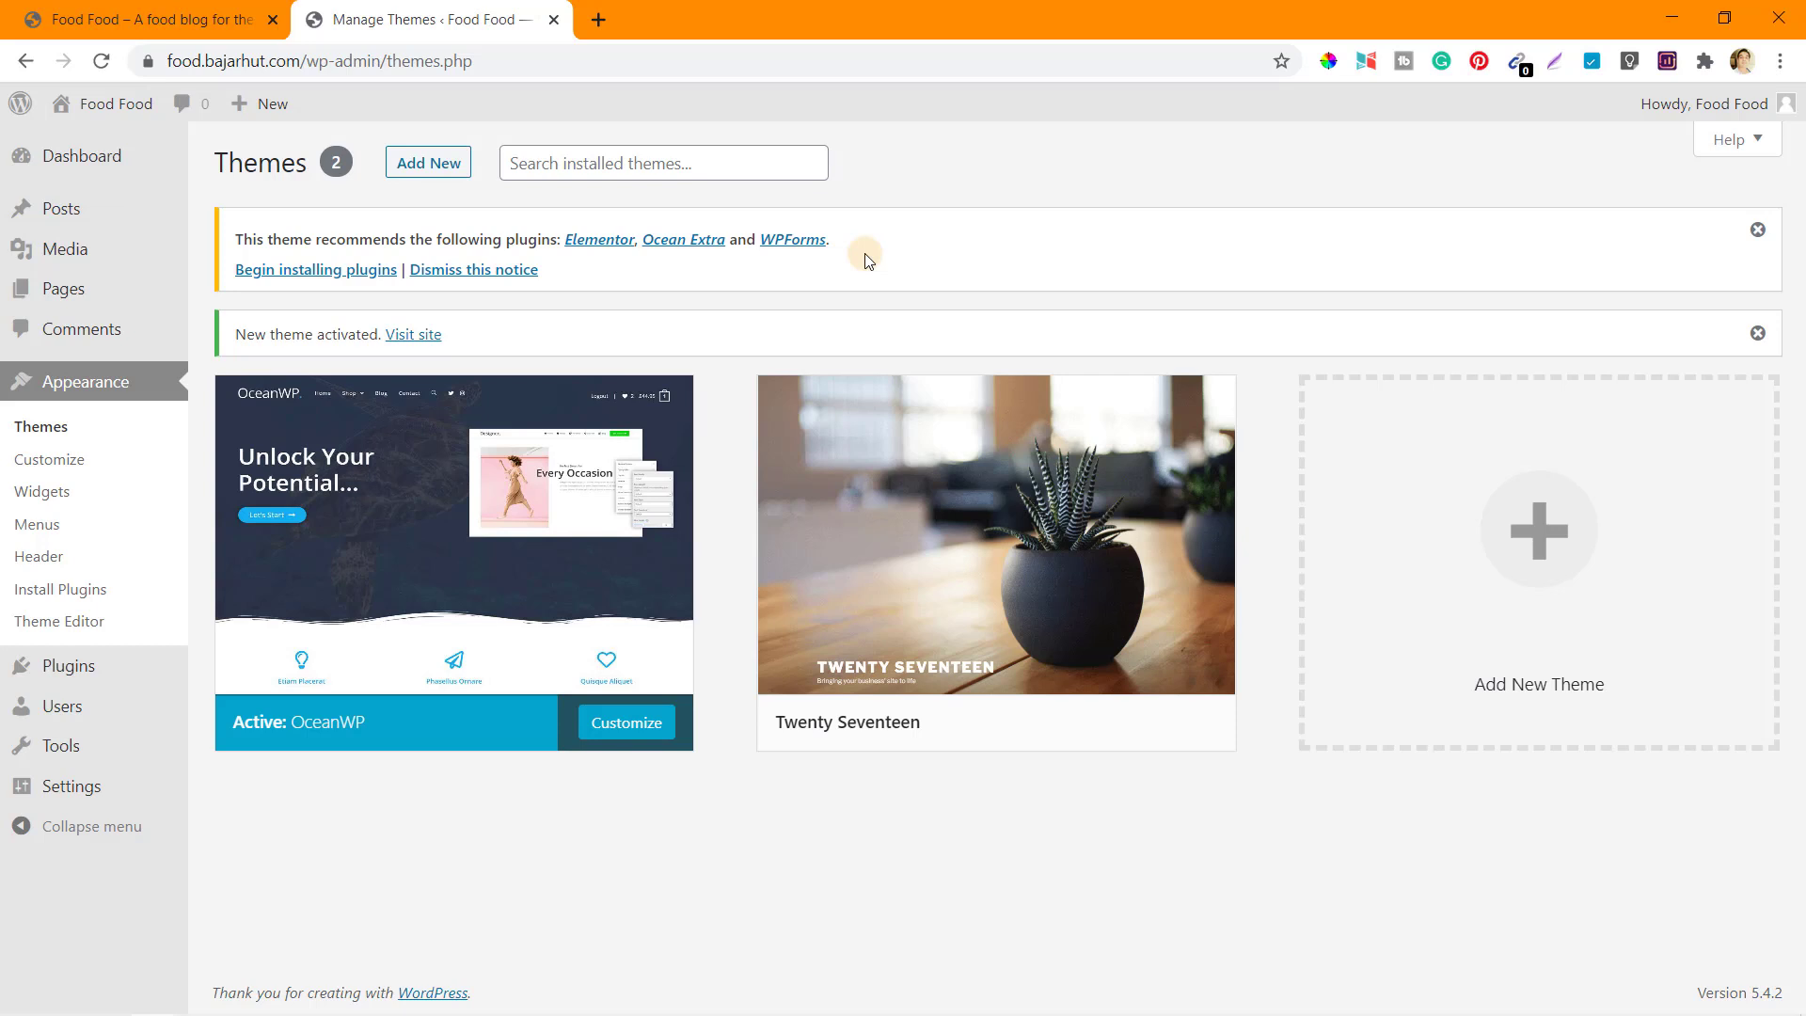
Open the details of the recommended Ocean Extra plugin in a new browser tab and read its description.
{"action": "right_click", "coordinate": [689, 249]}
{"action": "left_click", "coordinate": [737, 256]}
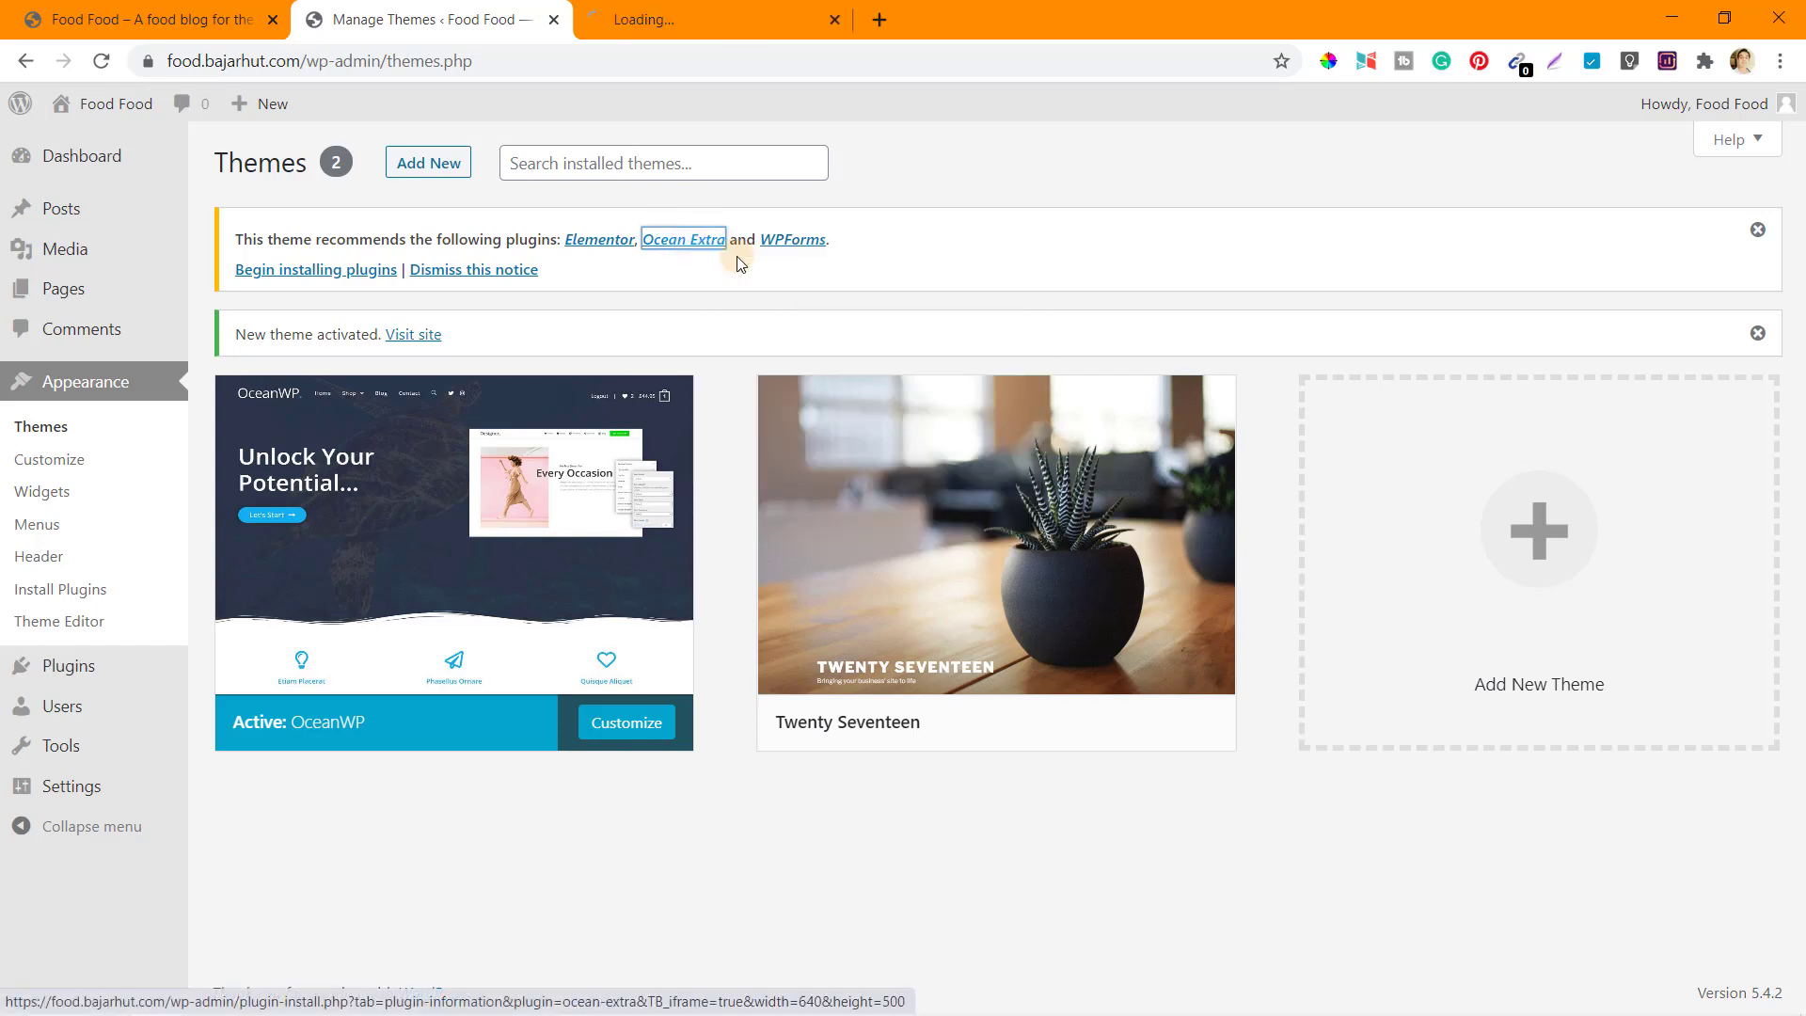
{"action": "left_click", "coordinate": [720, 8]}
{"action": "scroll", "coordinate": [765, 338], "scroll_direction": "down", "scroll_amount": 3}
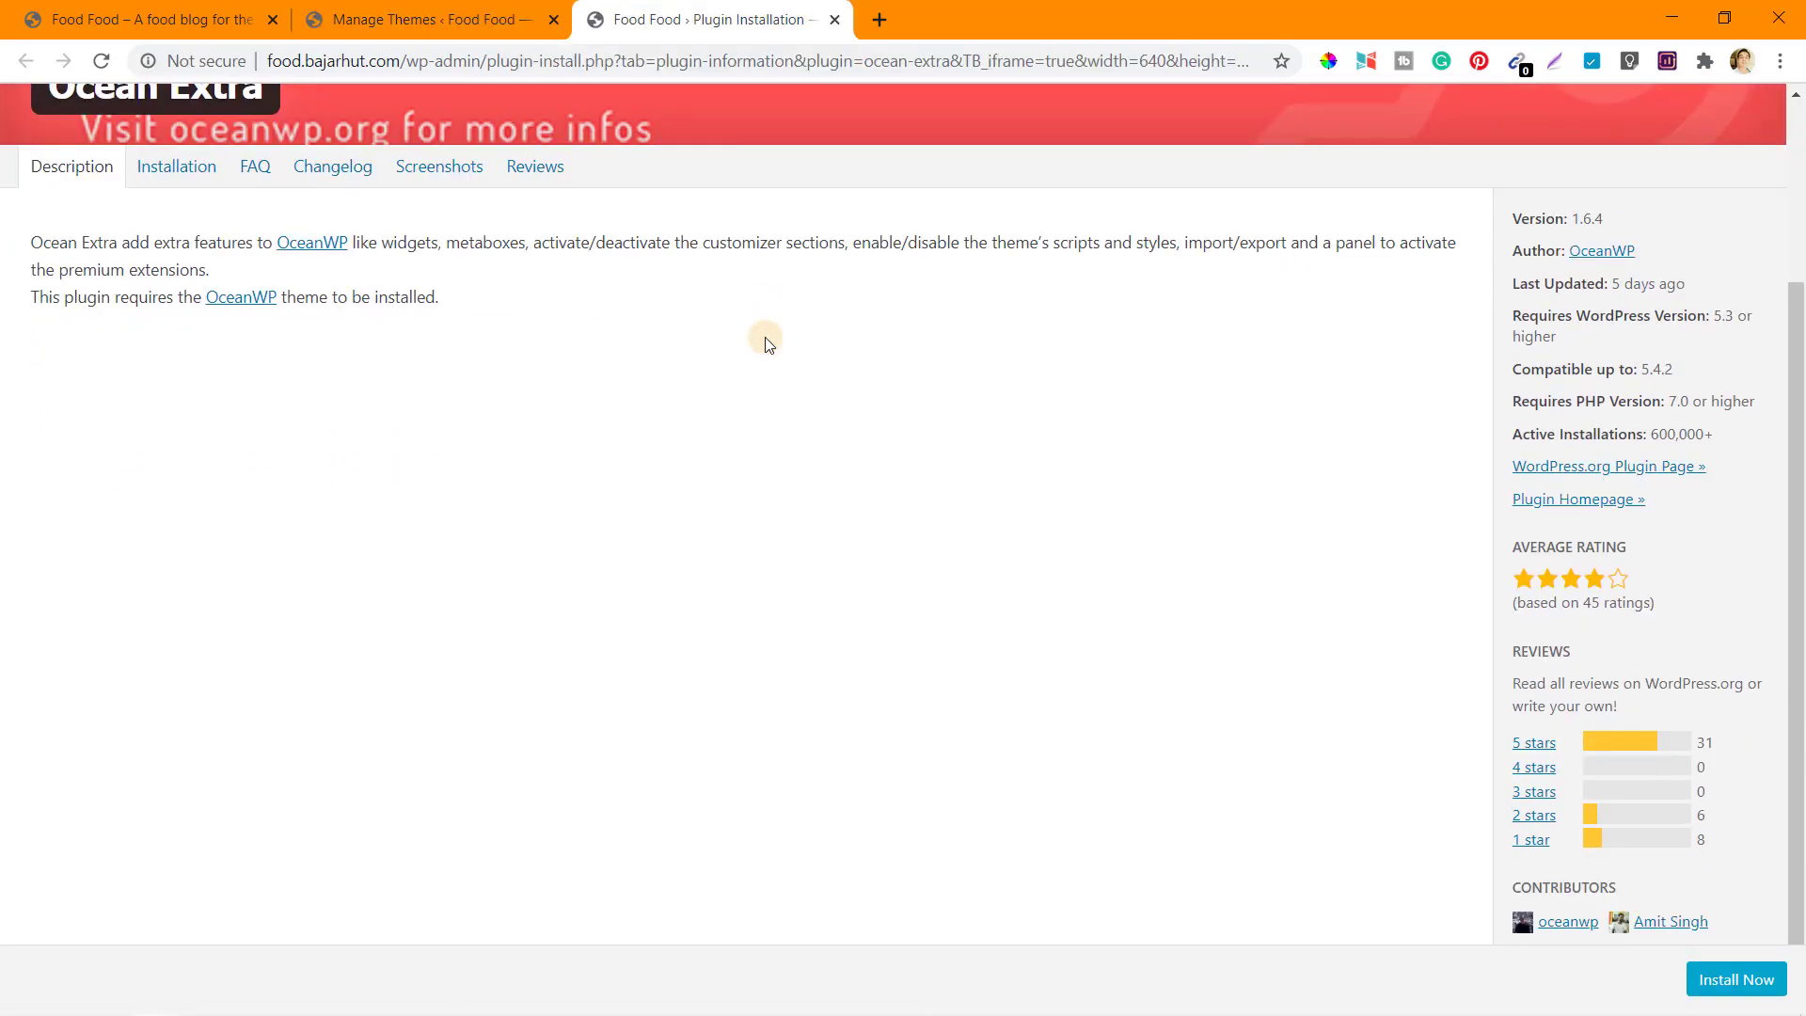
{"action": "scroll", "coordinate": [765, 343], "scroll_direction": "up", "scroll_amount": 3}
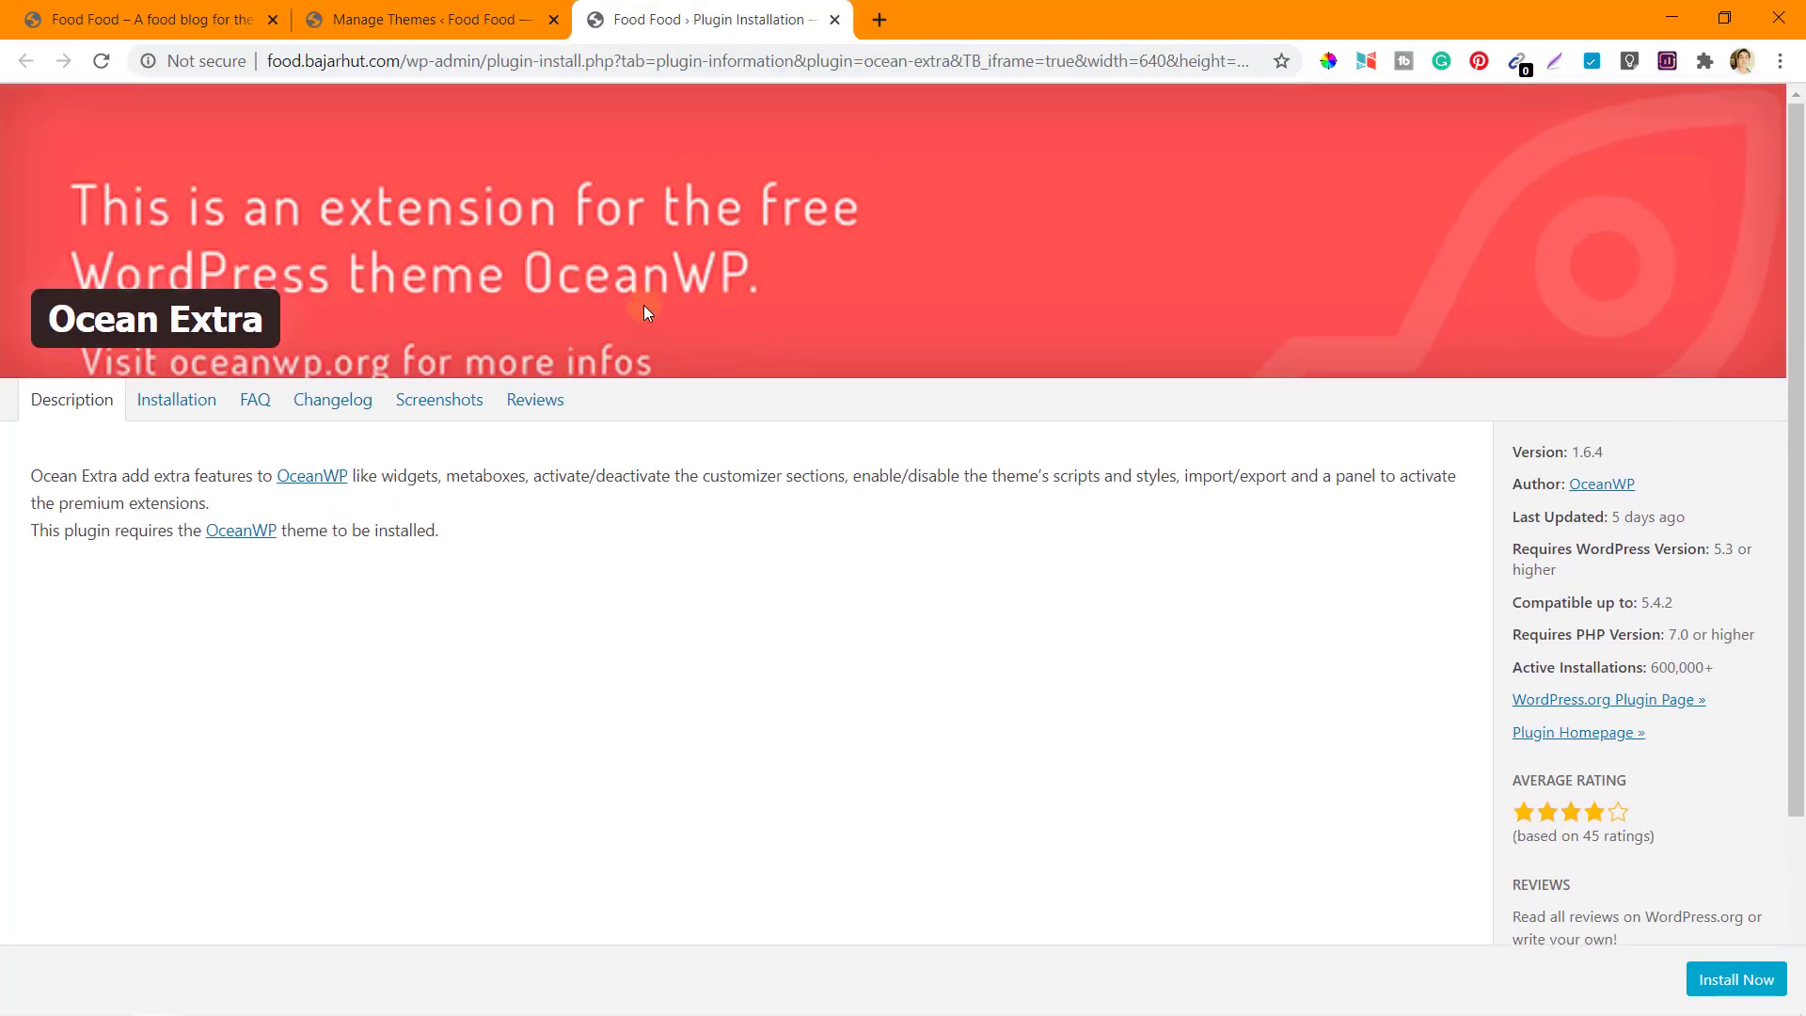
Back in the admin tab, search the plugin directory for "Ocean Extra", then install and activate that plugin.
{"action": "left_click", "coordinate": [443, 20]}
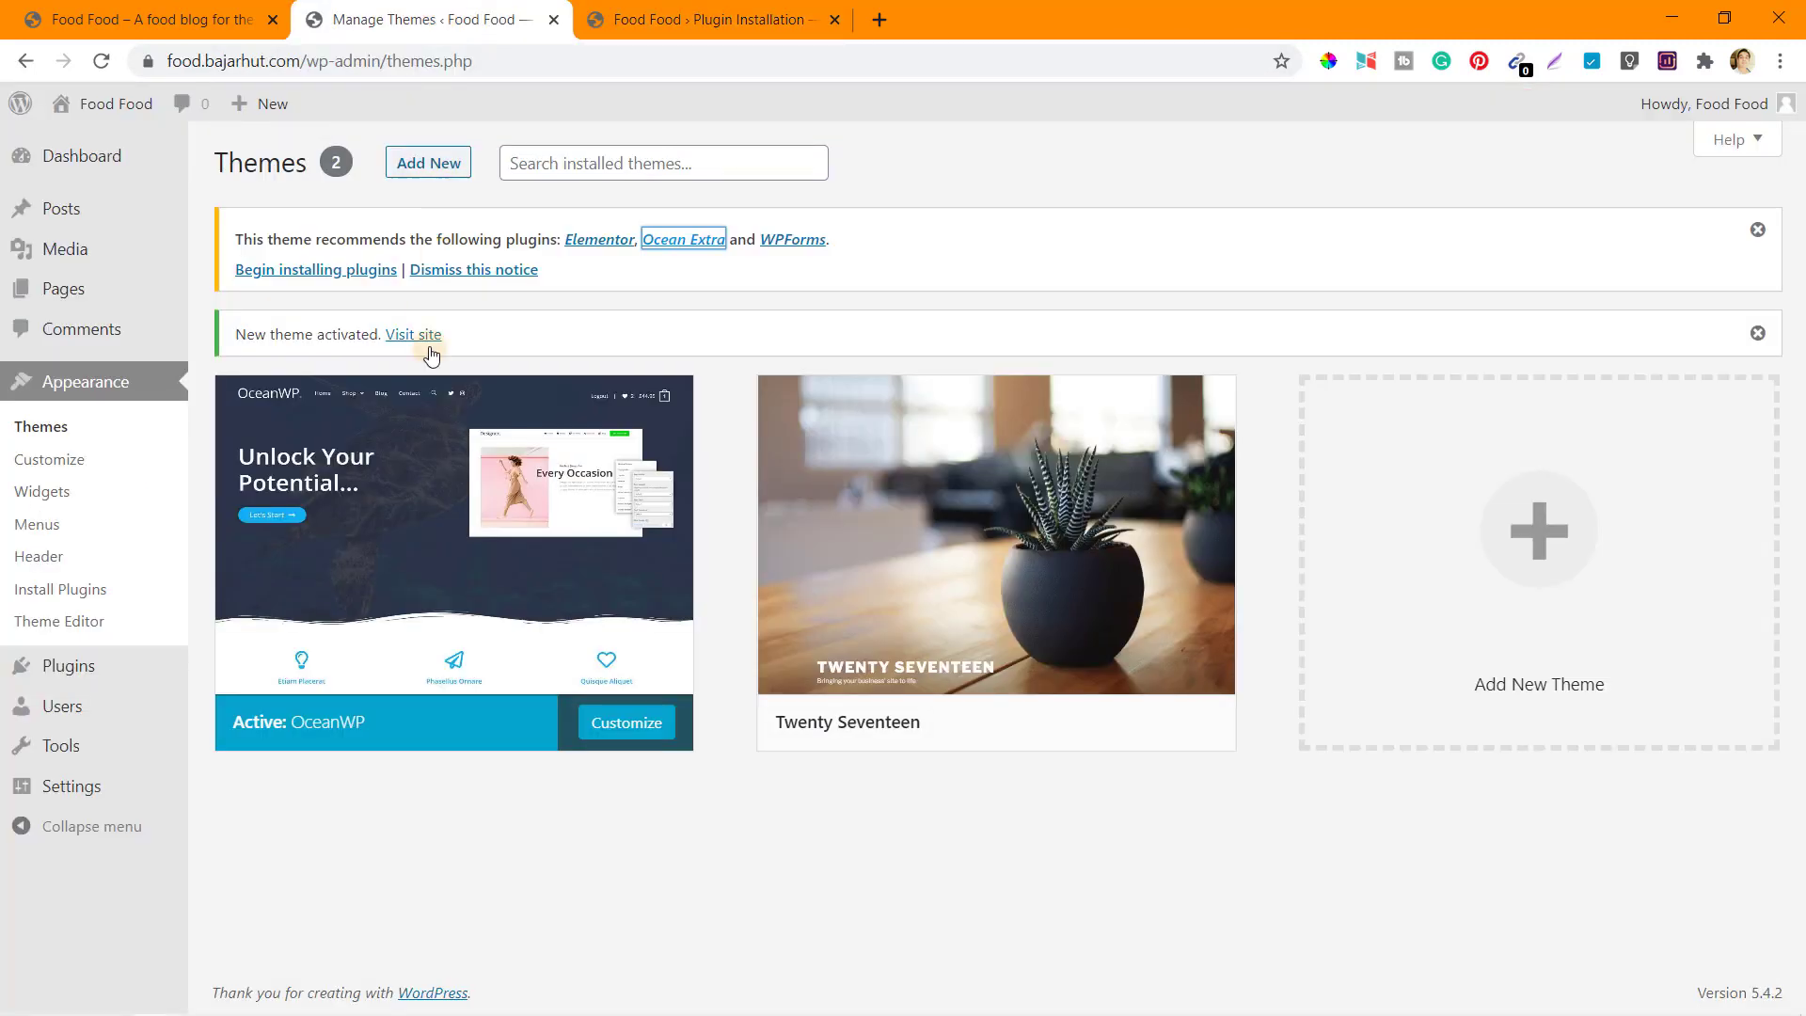
{"action": "left_click", "coordinate": [82, 670]}
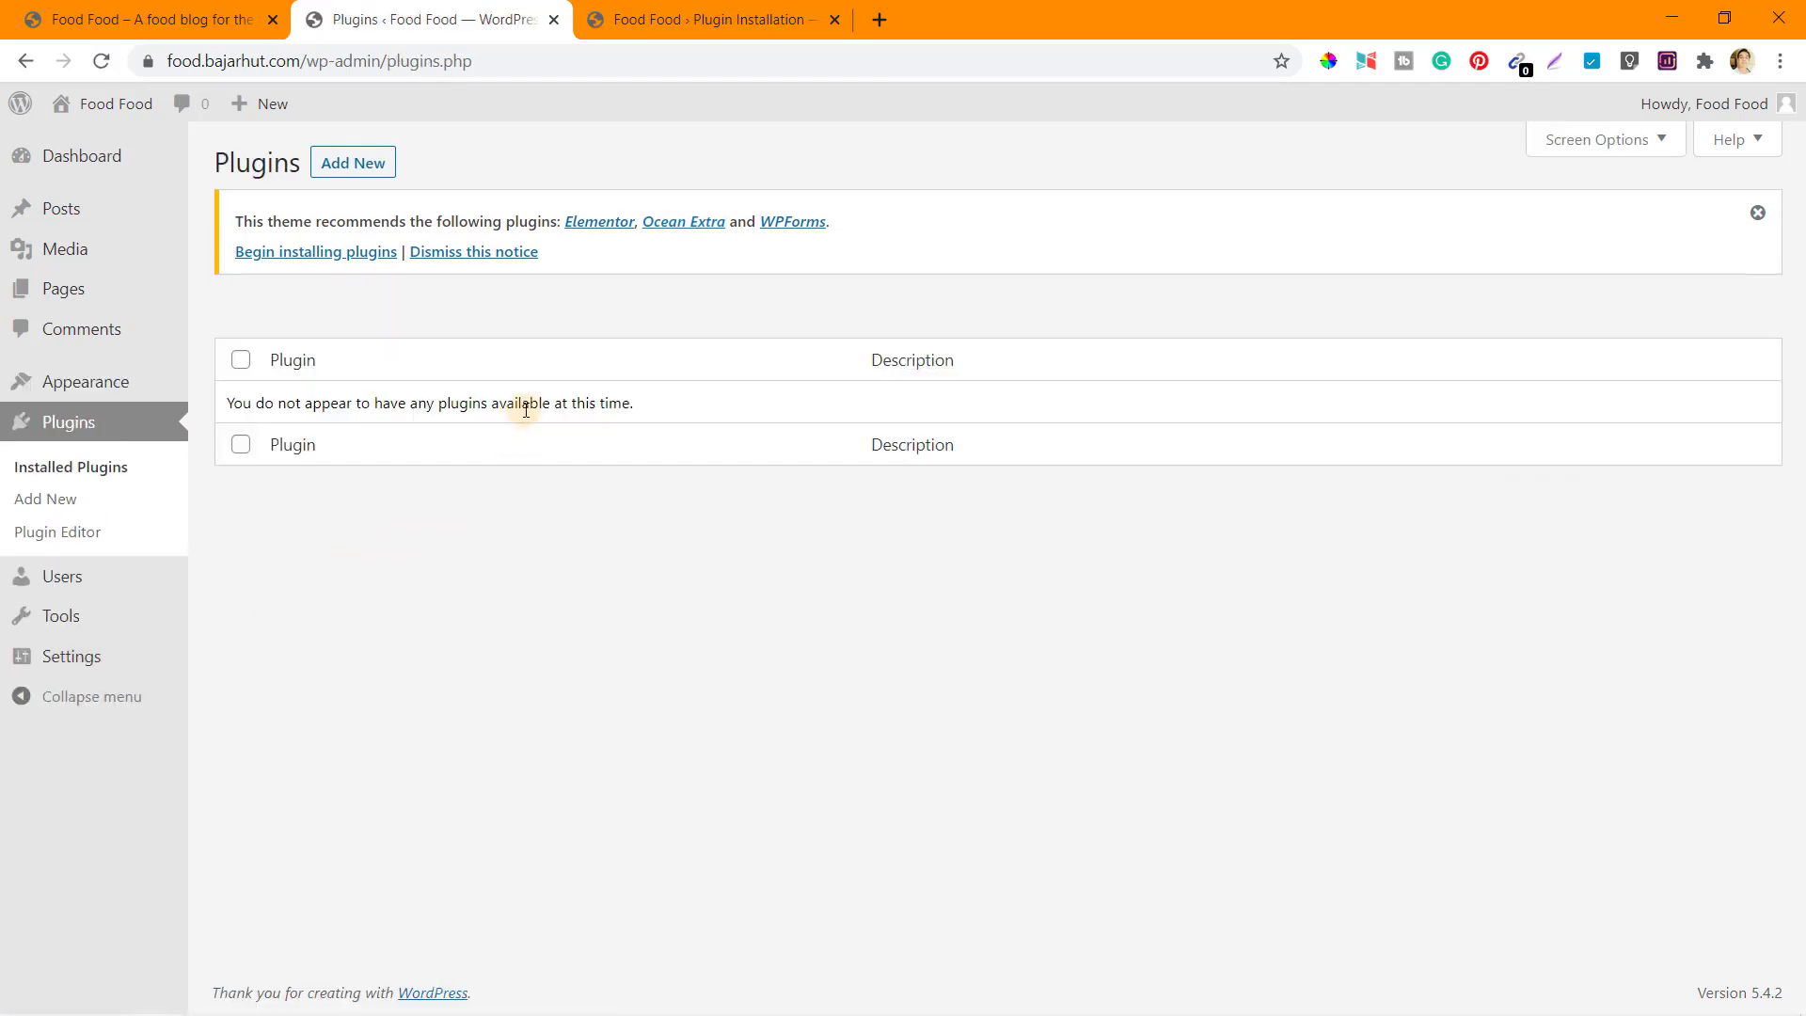
{"action": "left_click", "coordinate": [364, 167]}
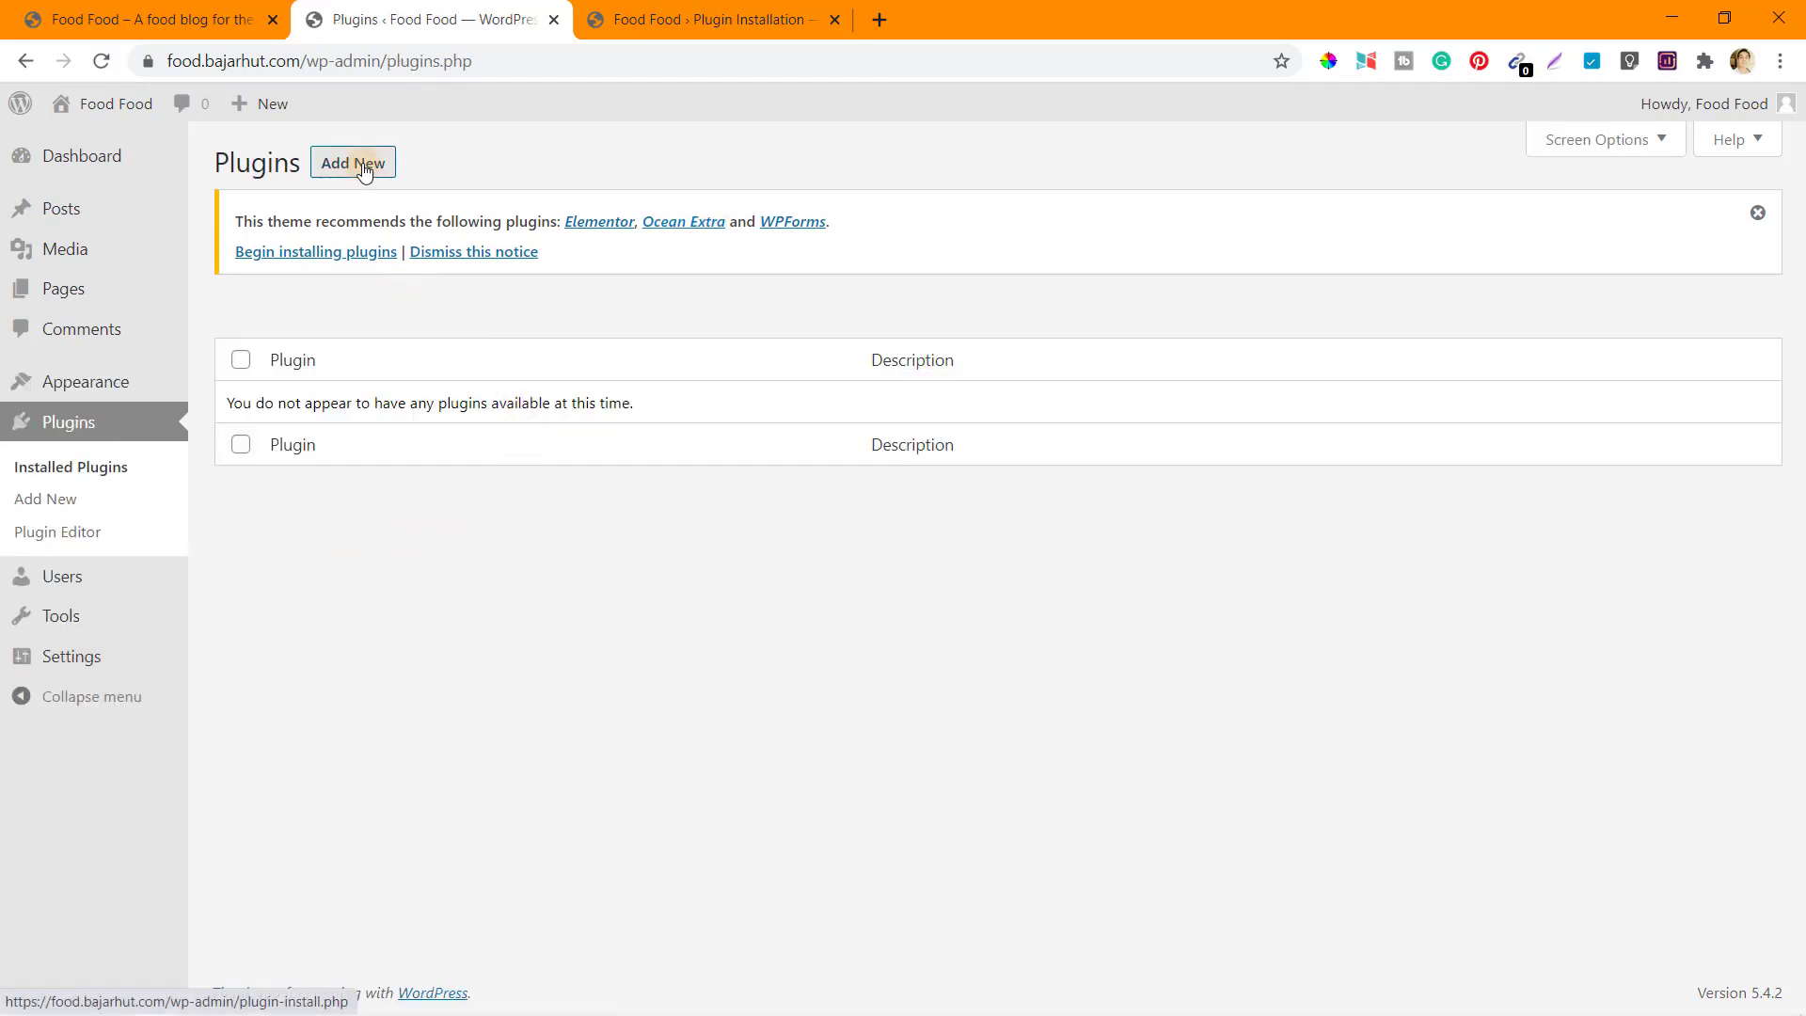
{"action": "left_click", "coordinate": [364, 167]}
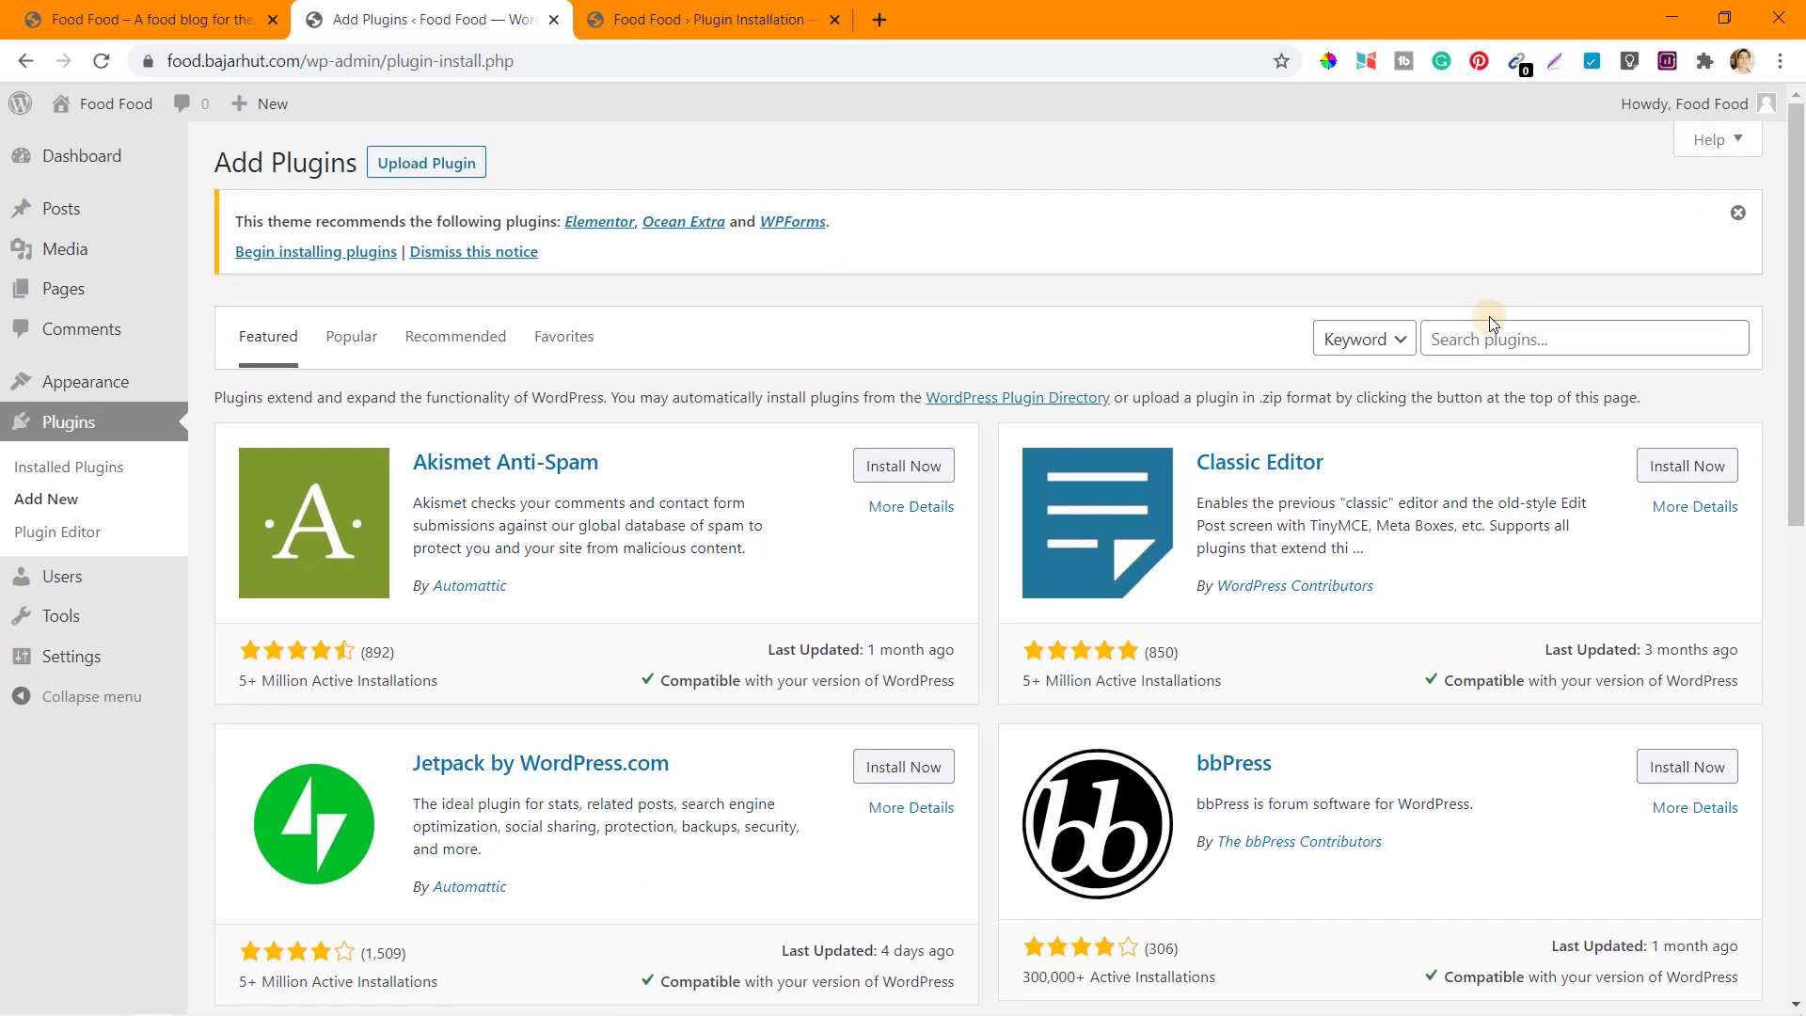
{"action": "left_click", "coordinate": [1510, 340]}
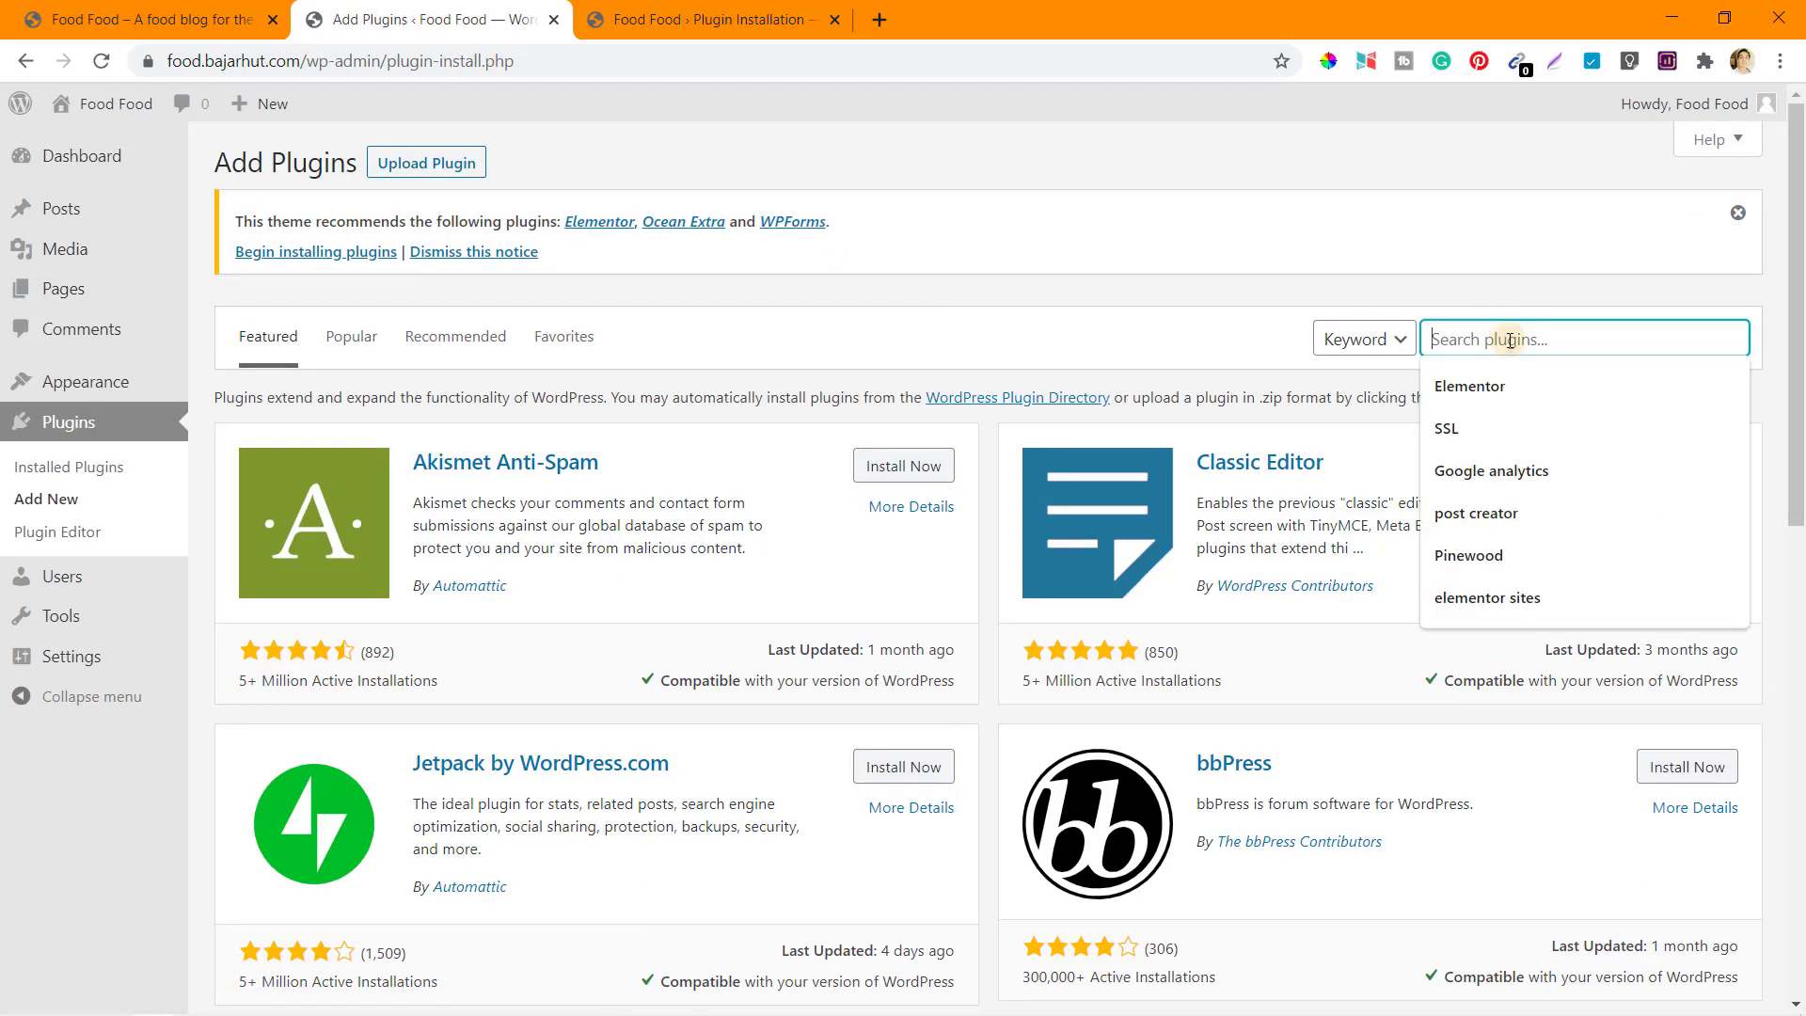
{"action": "type", "text": "Ocean Extra"}
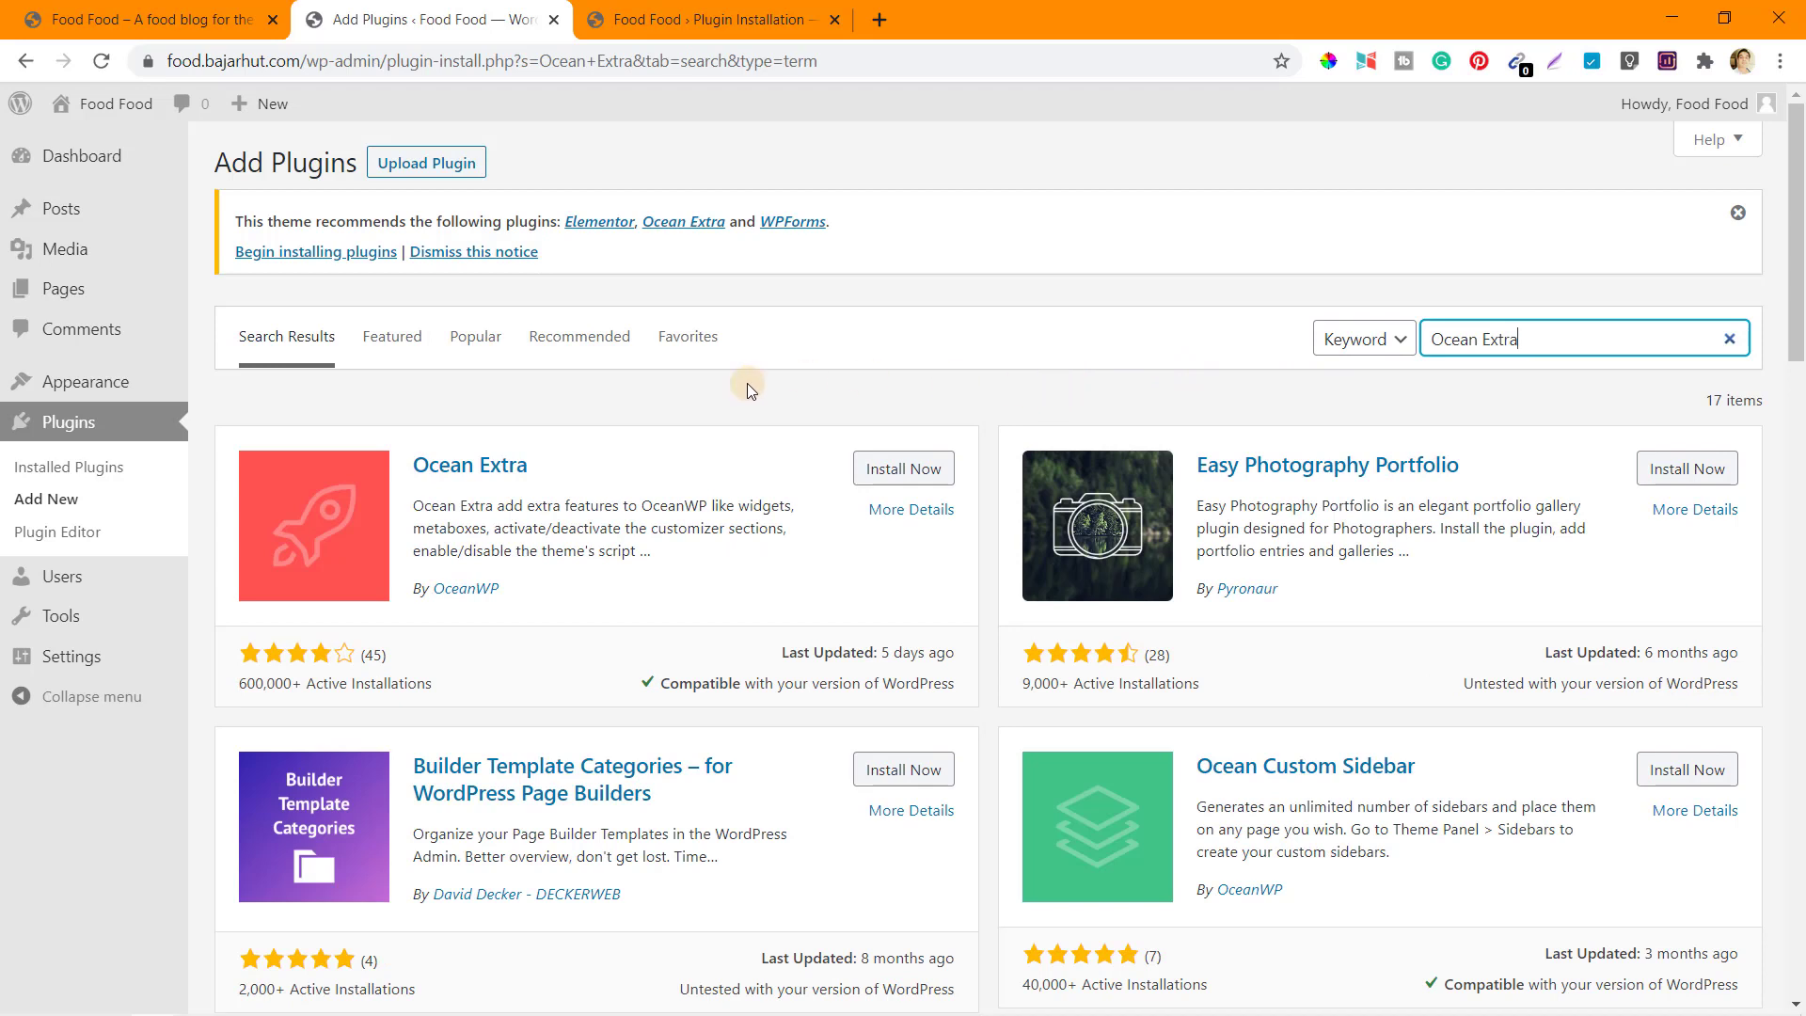
{"action": "left_click", "coordinate": [905, 470]}
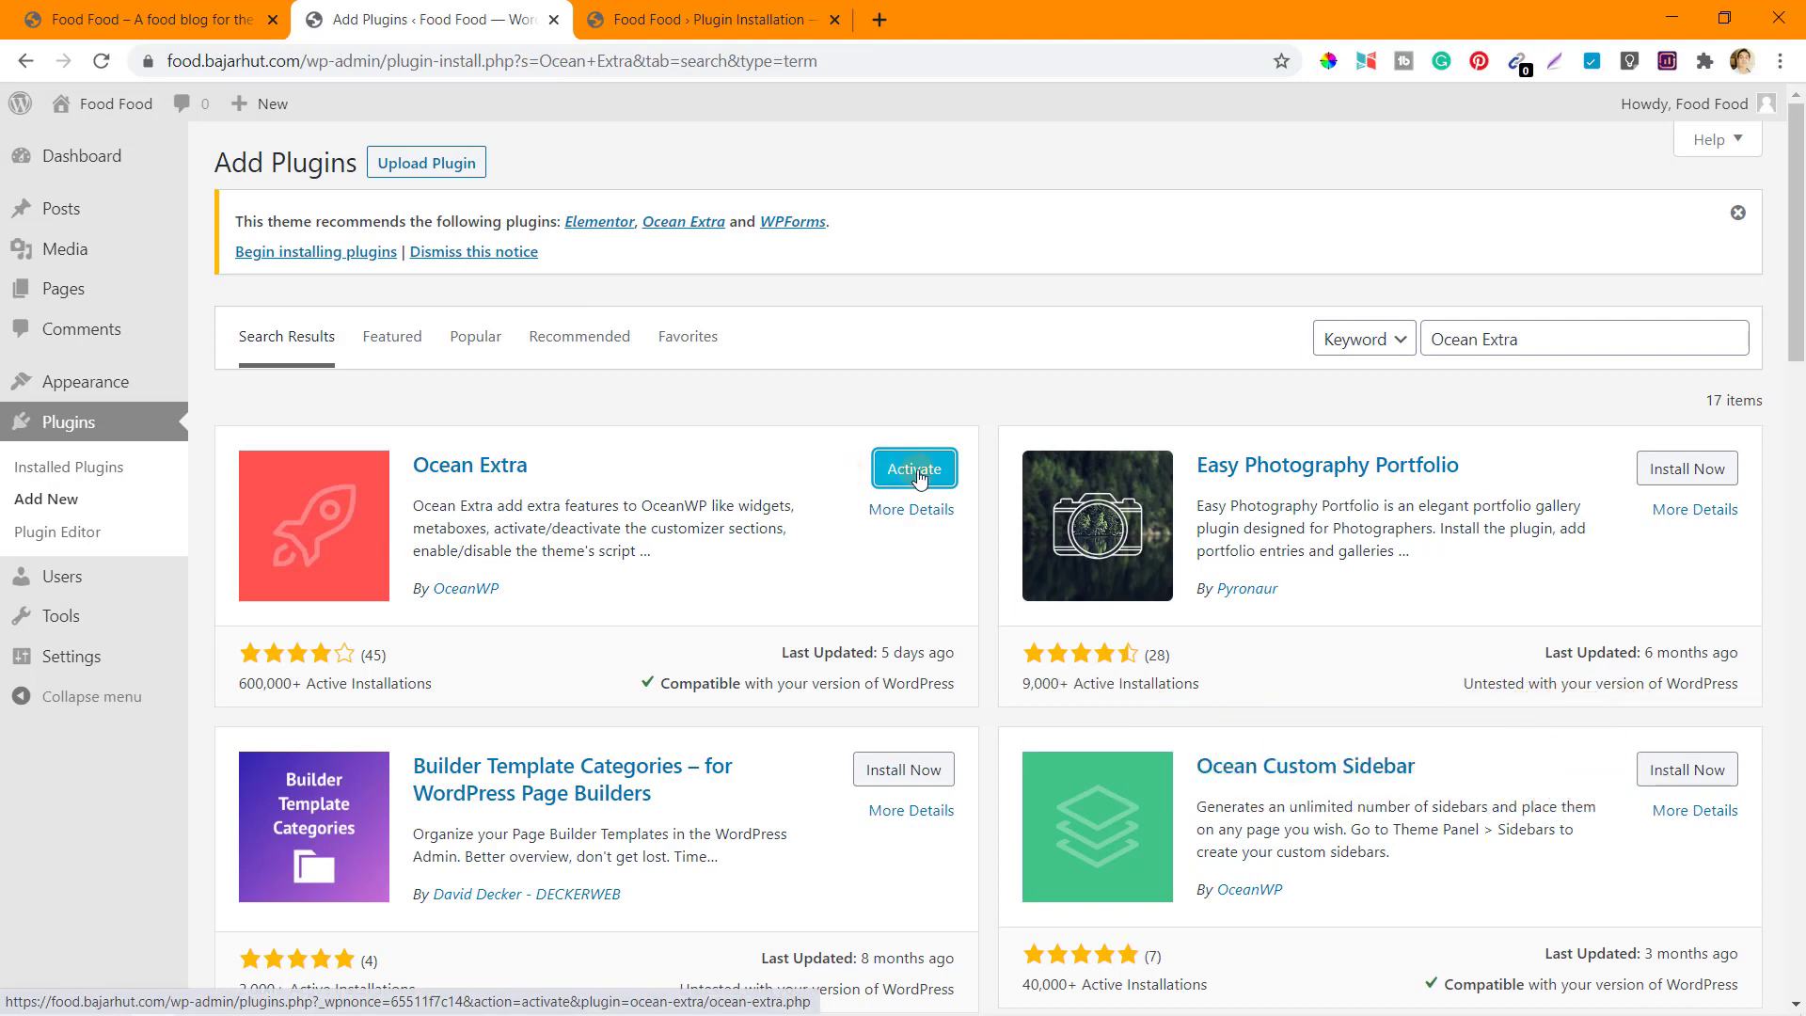
{"action": "left_click", "coordinate": [918, 471]}
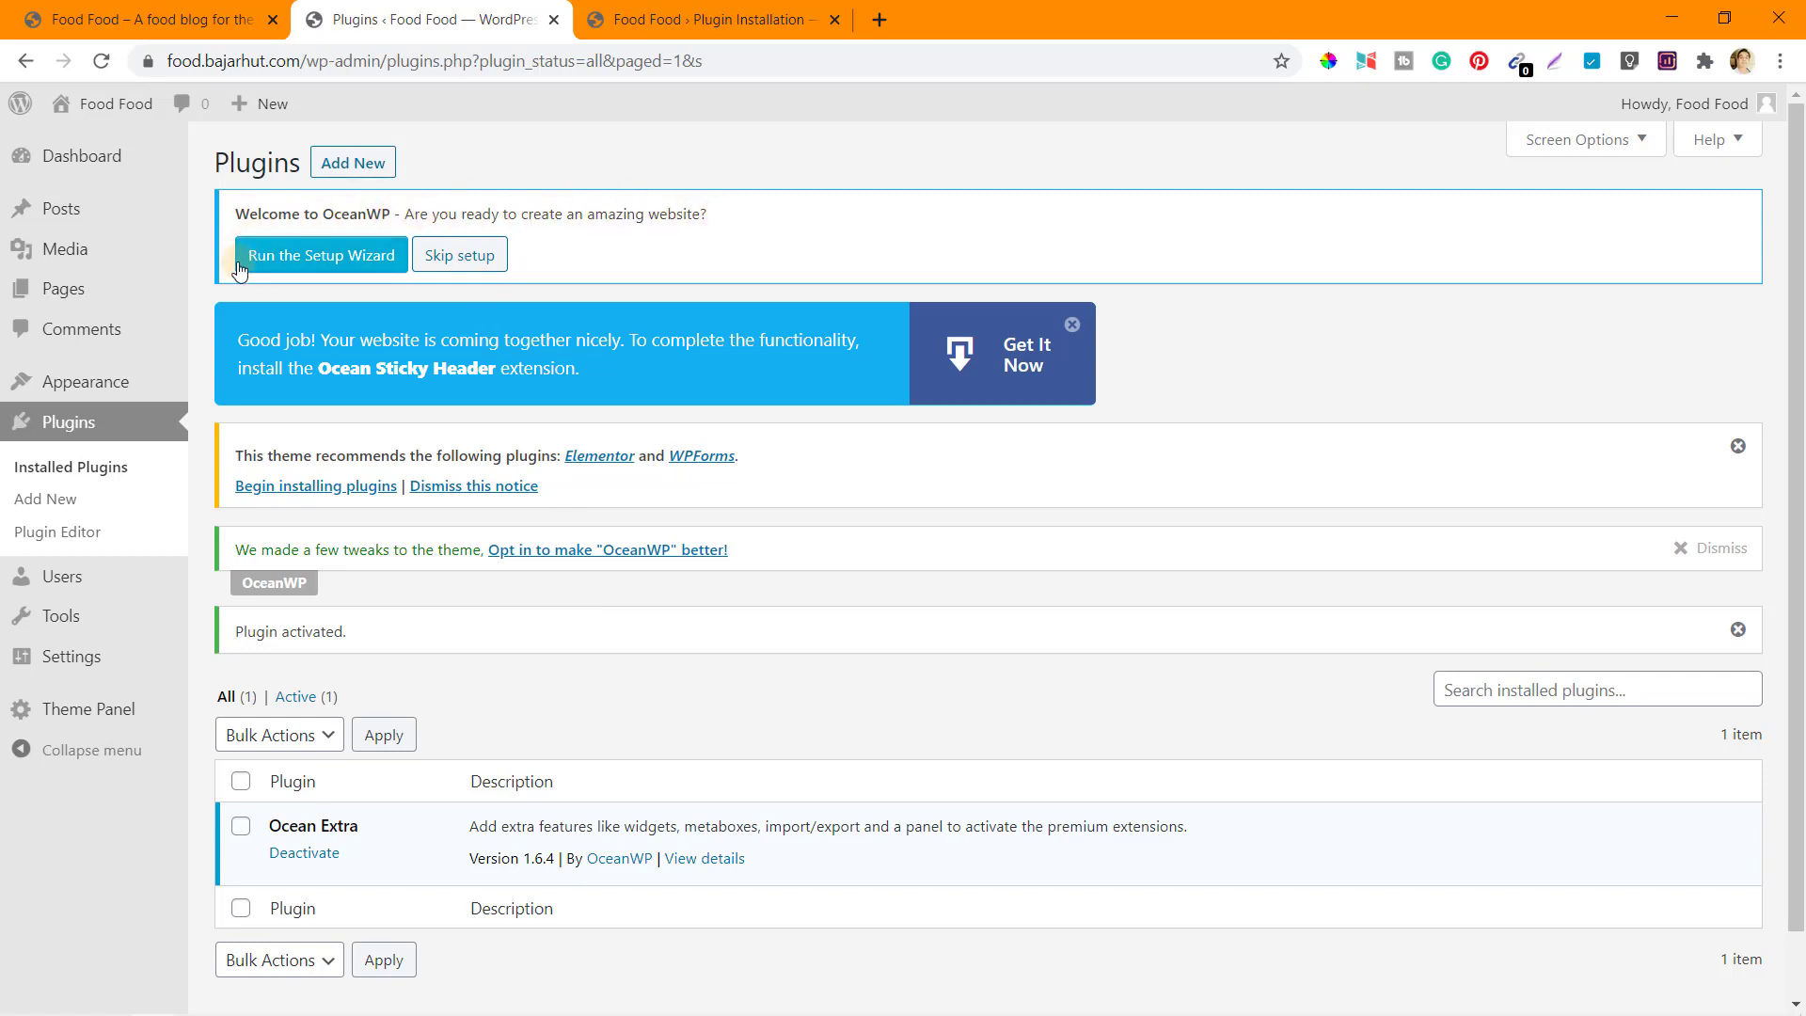
Skip the OceanWP setup wizard and dismiss the Ocean Sticky Header, OceanWP opt-in and recommended-plugins notices.
{"action": "left_click", "coordinate": [460, 264]}
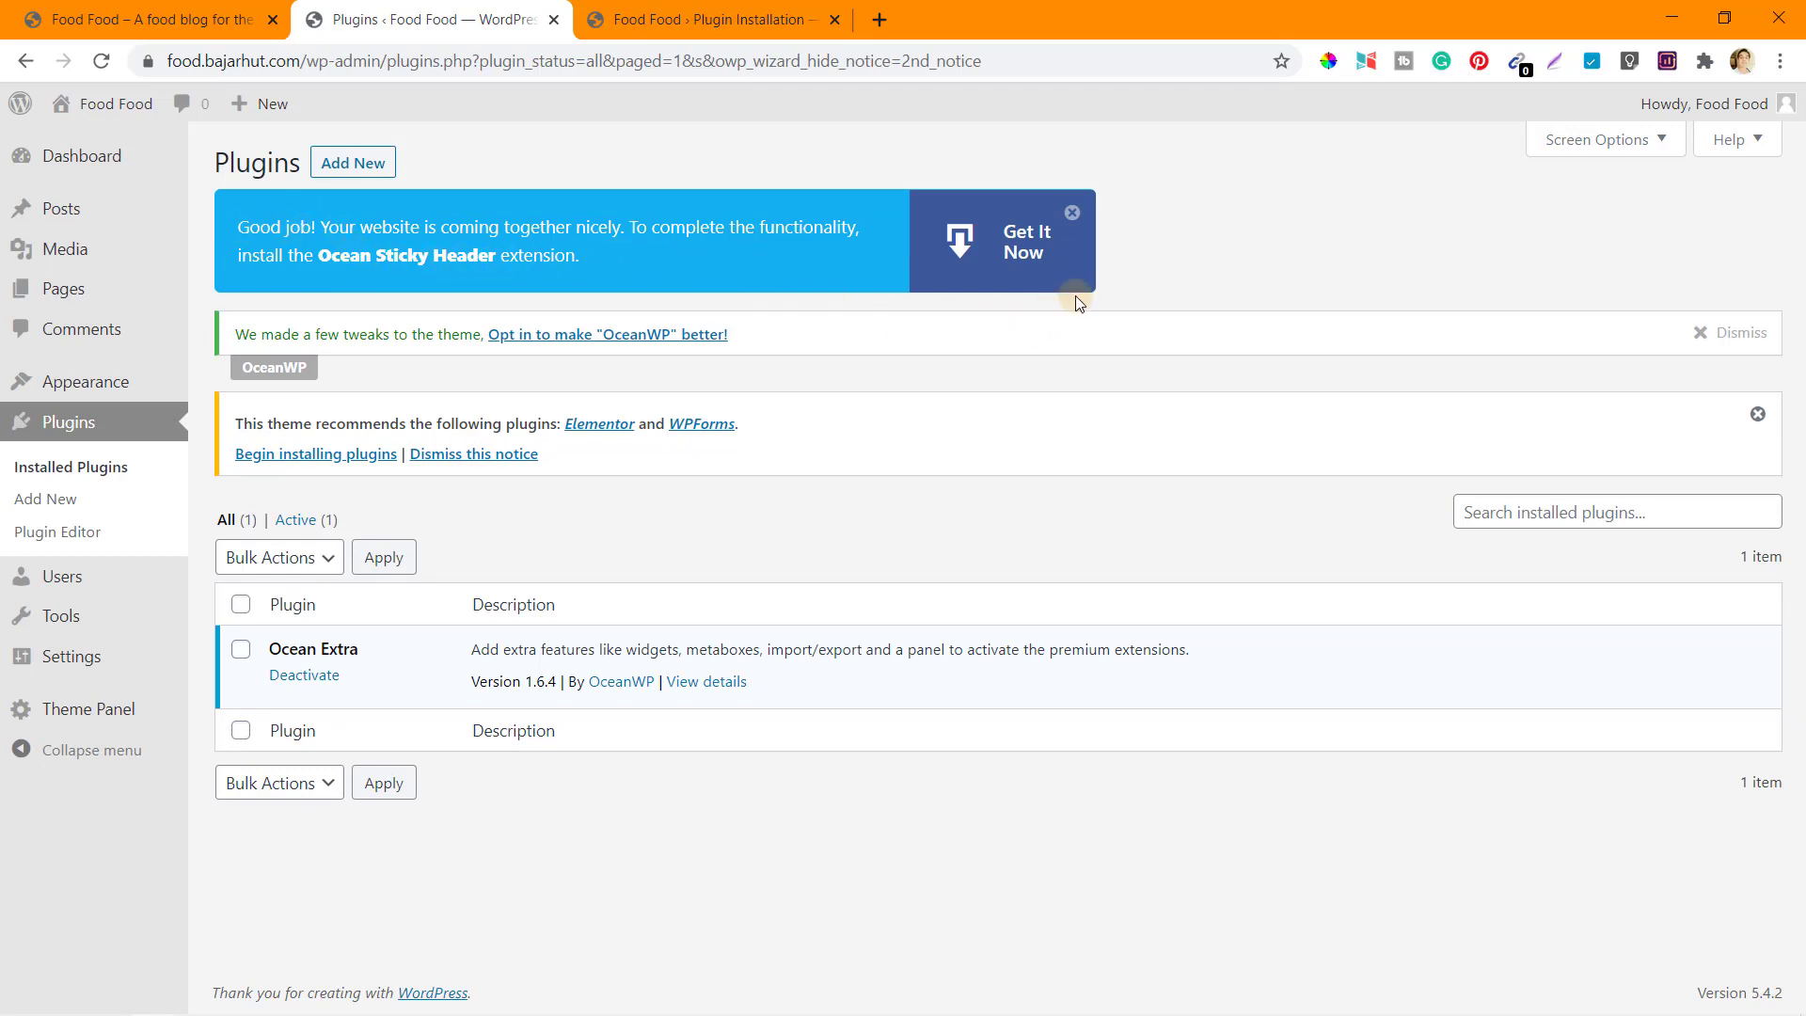
{"action": "left_click", "coordinate": [1073, 214]}
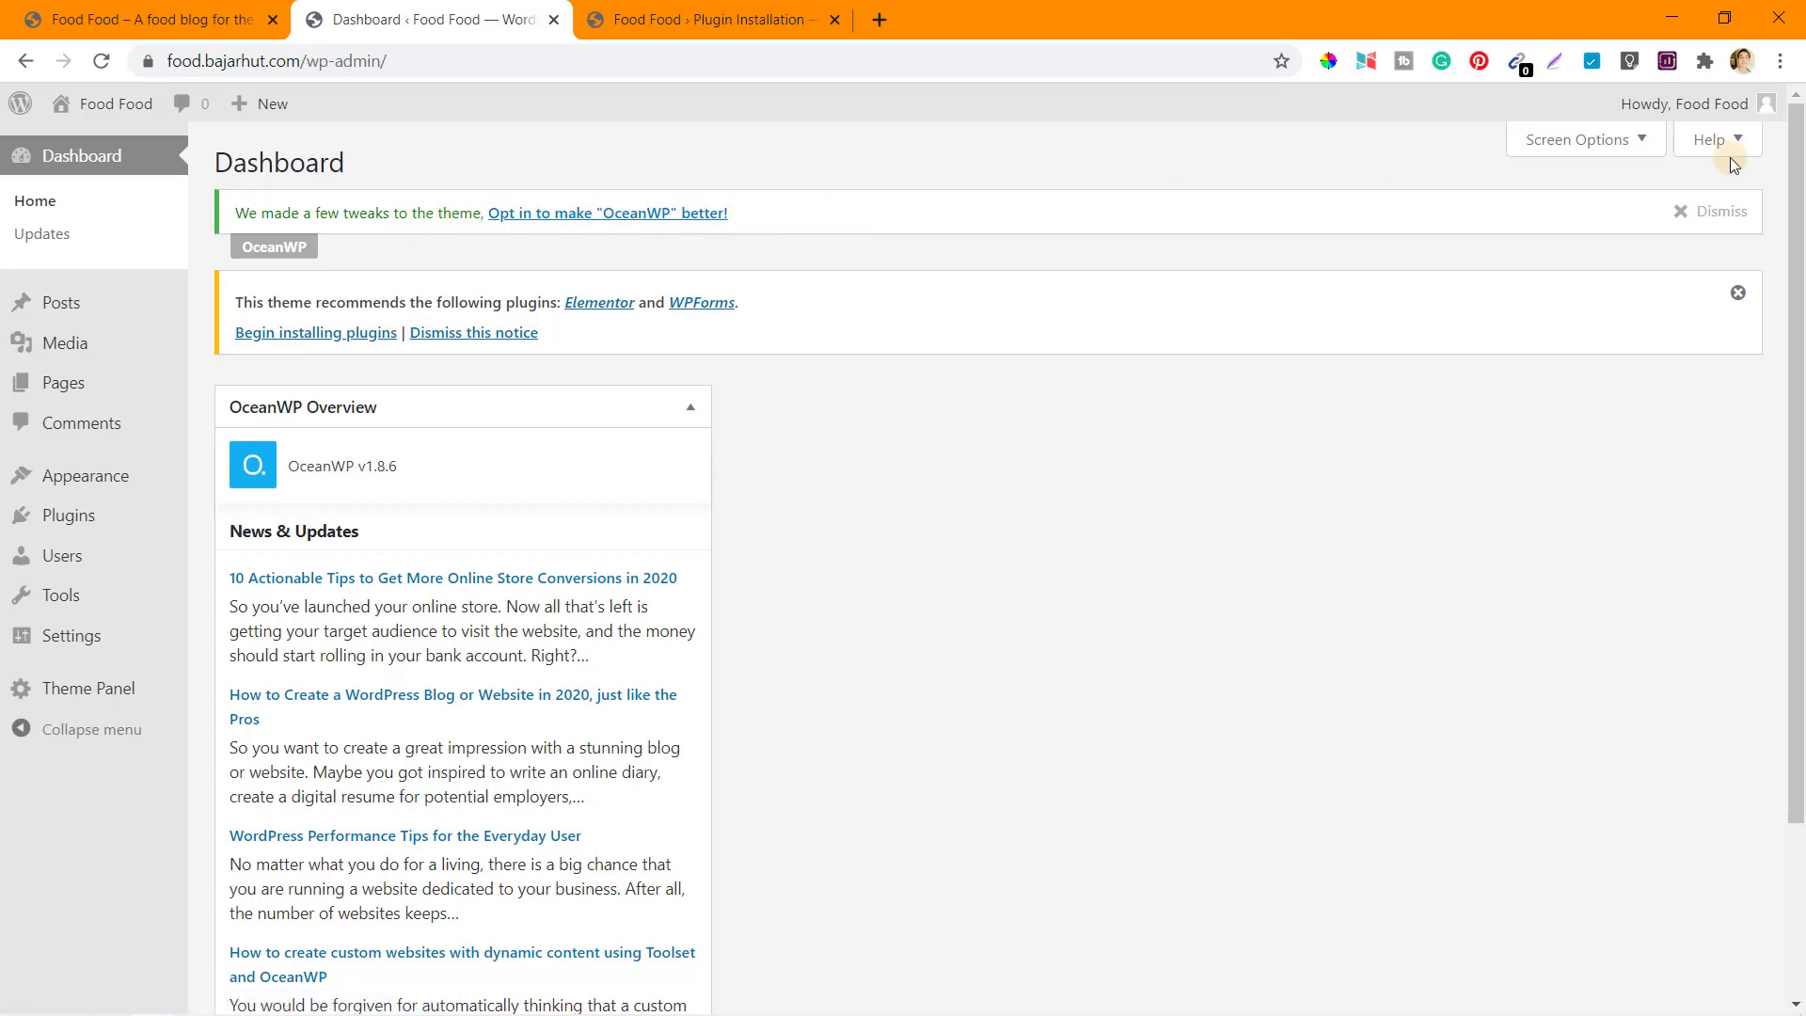
{"action": "left_click", "coordinate": [1721, 215]}
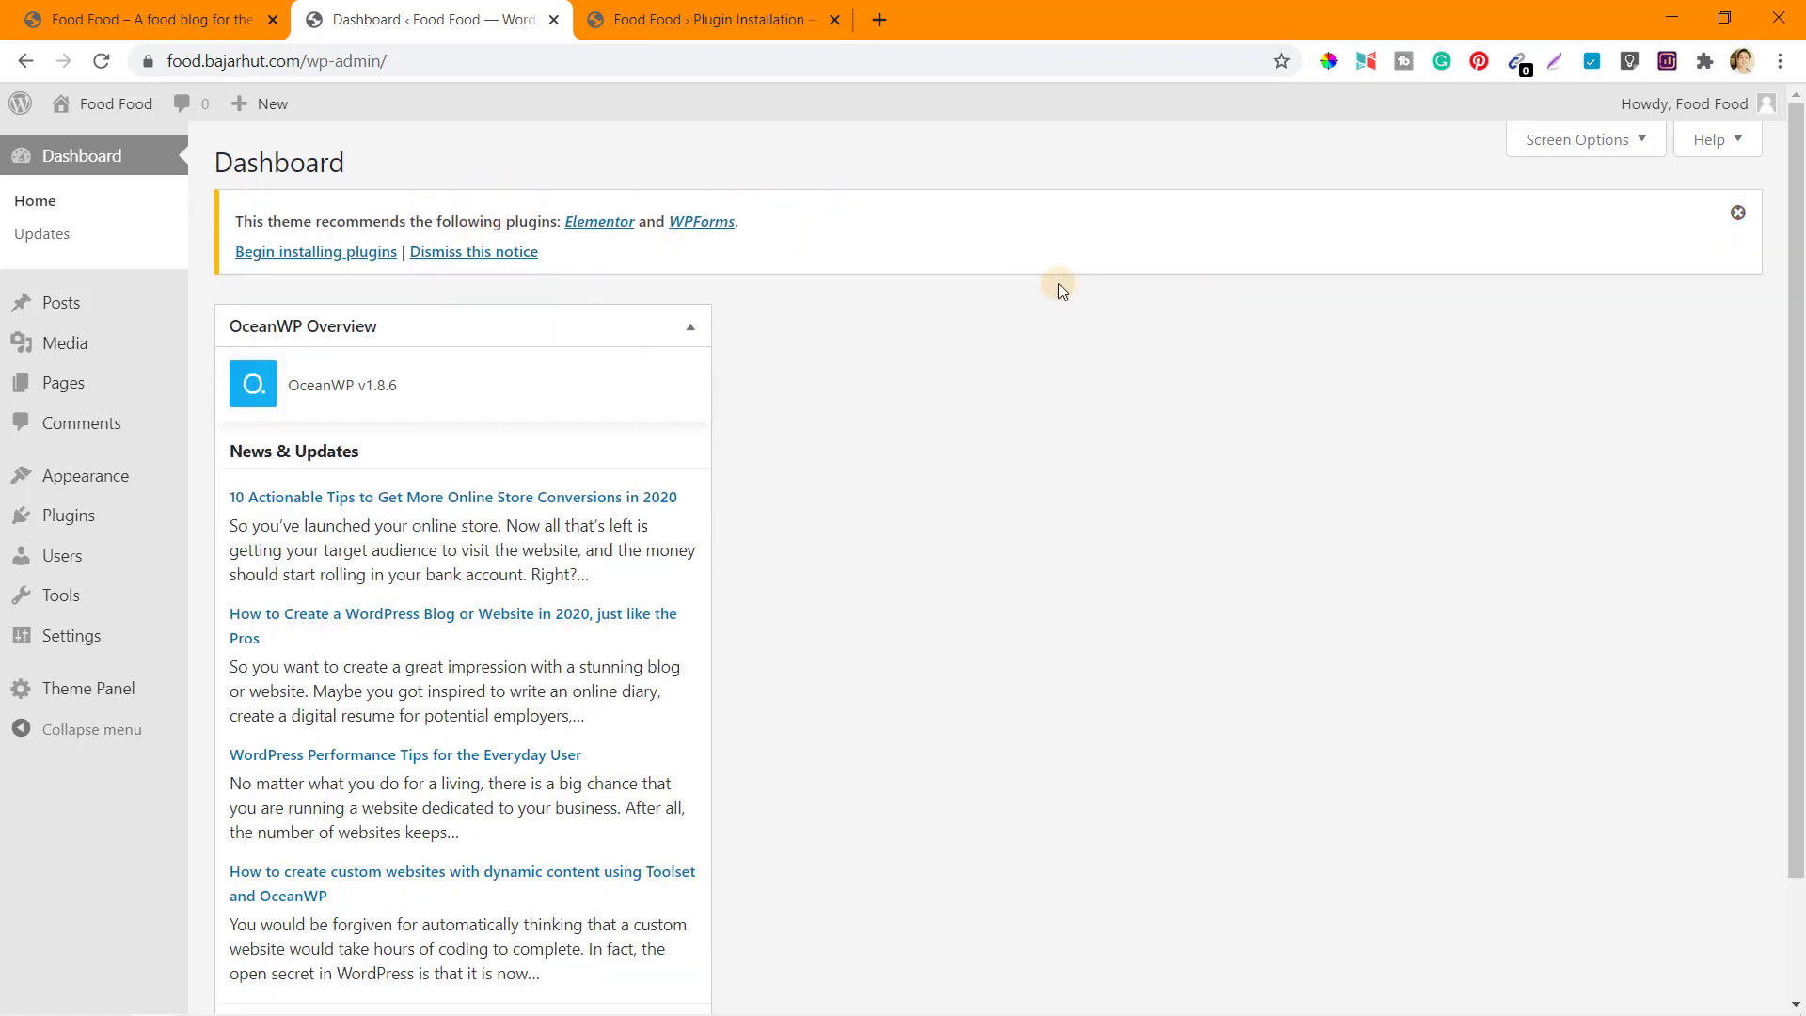
{"action": "left_click", "coordinate": [1737, 216]}
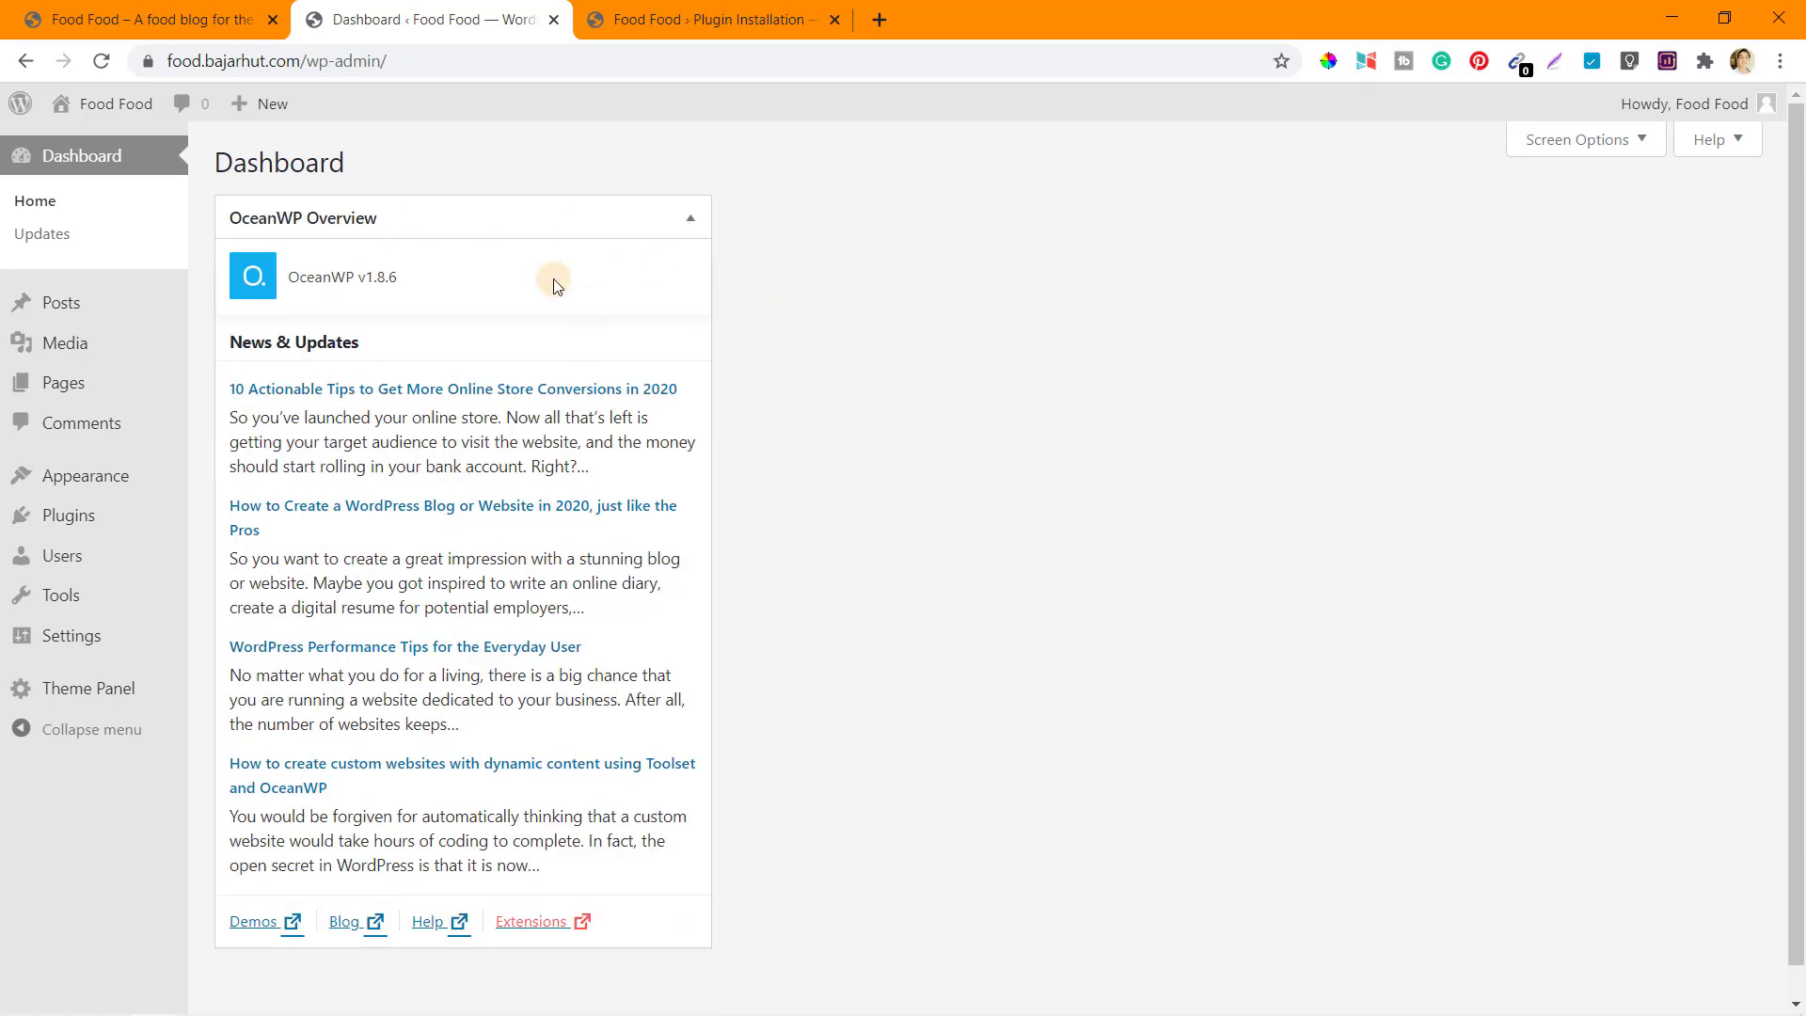
Hide the OceanWP Overview box from the Dashboard using the screen options.
{"action": "left_click", "coordinate": [1643, 139]}
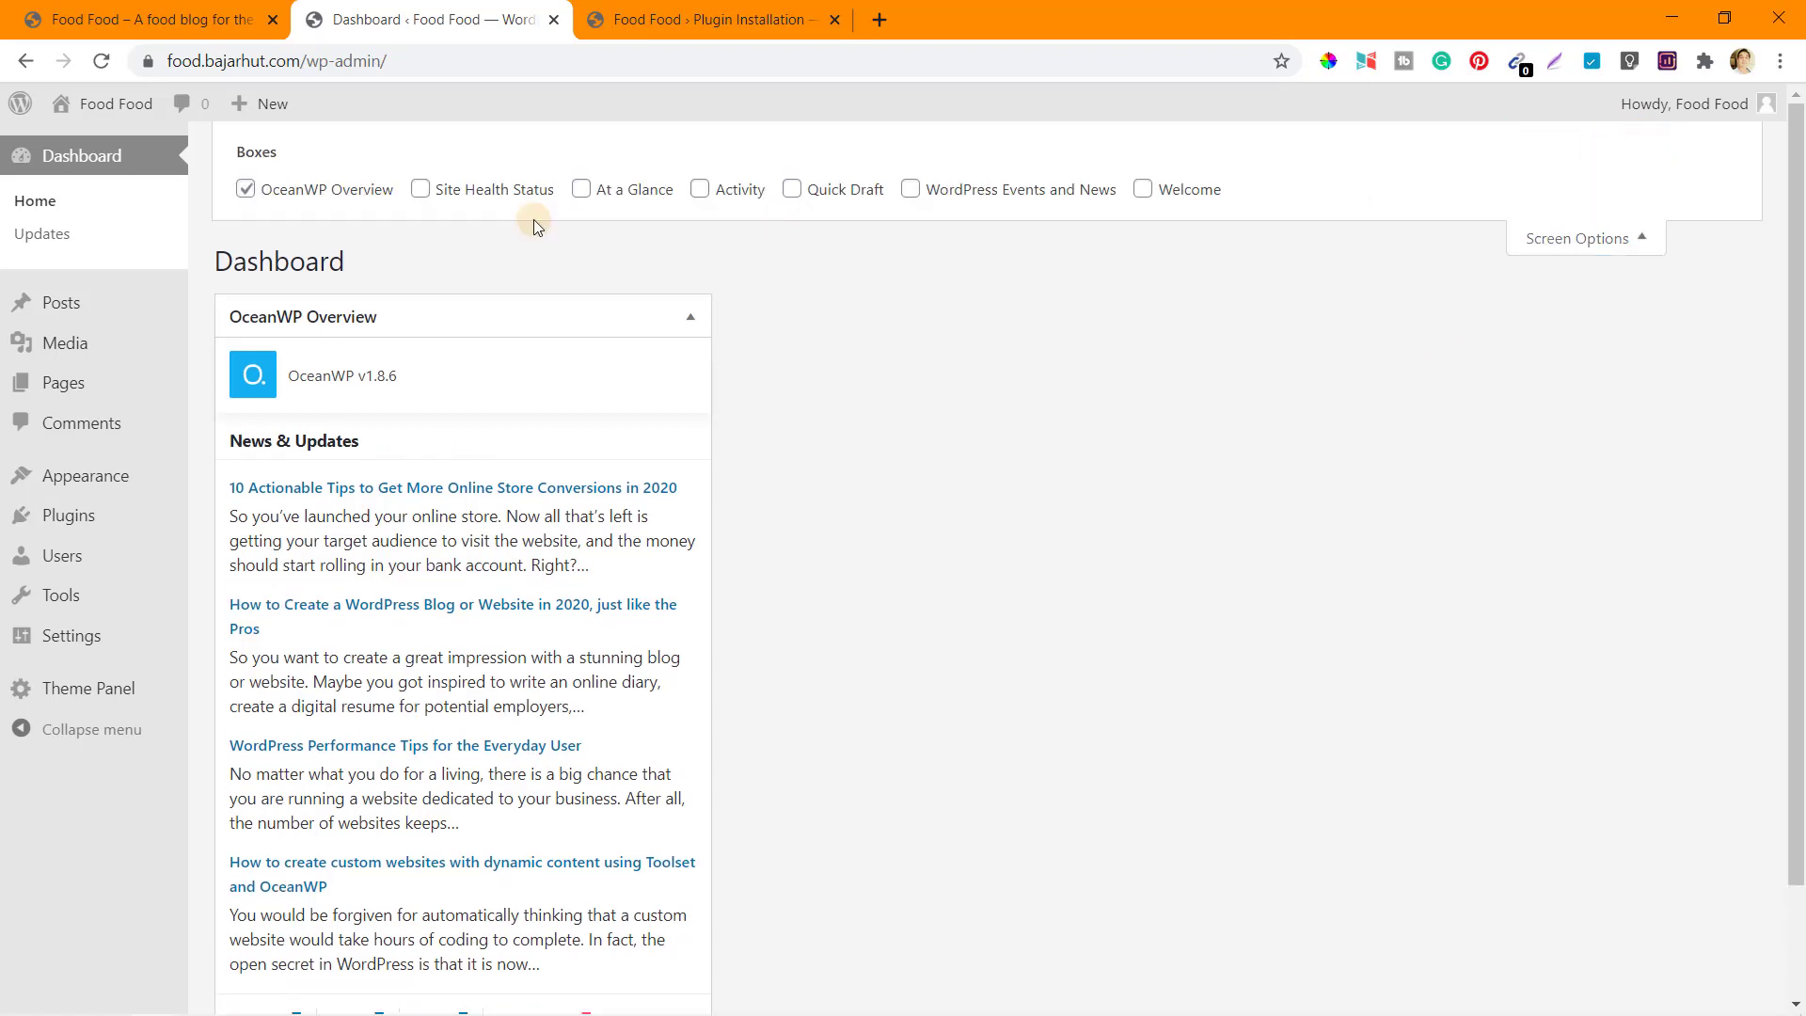
{"action": "left_click", "coordinate": [245, 190]}
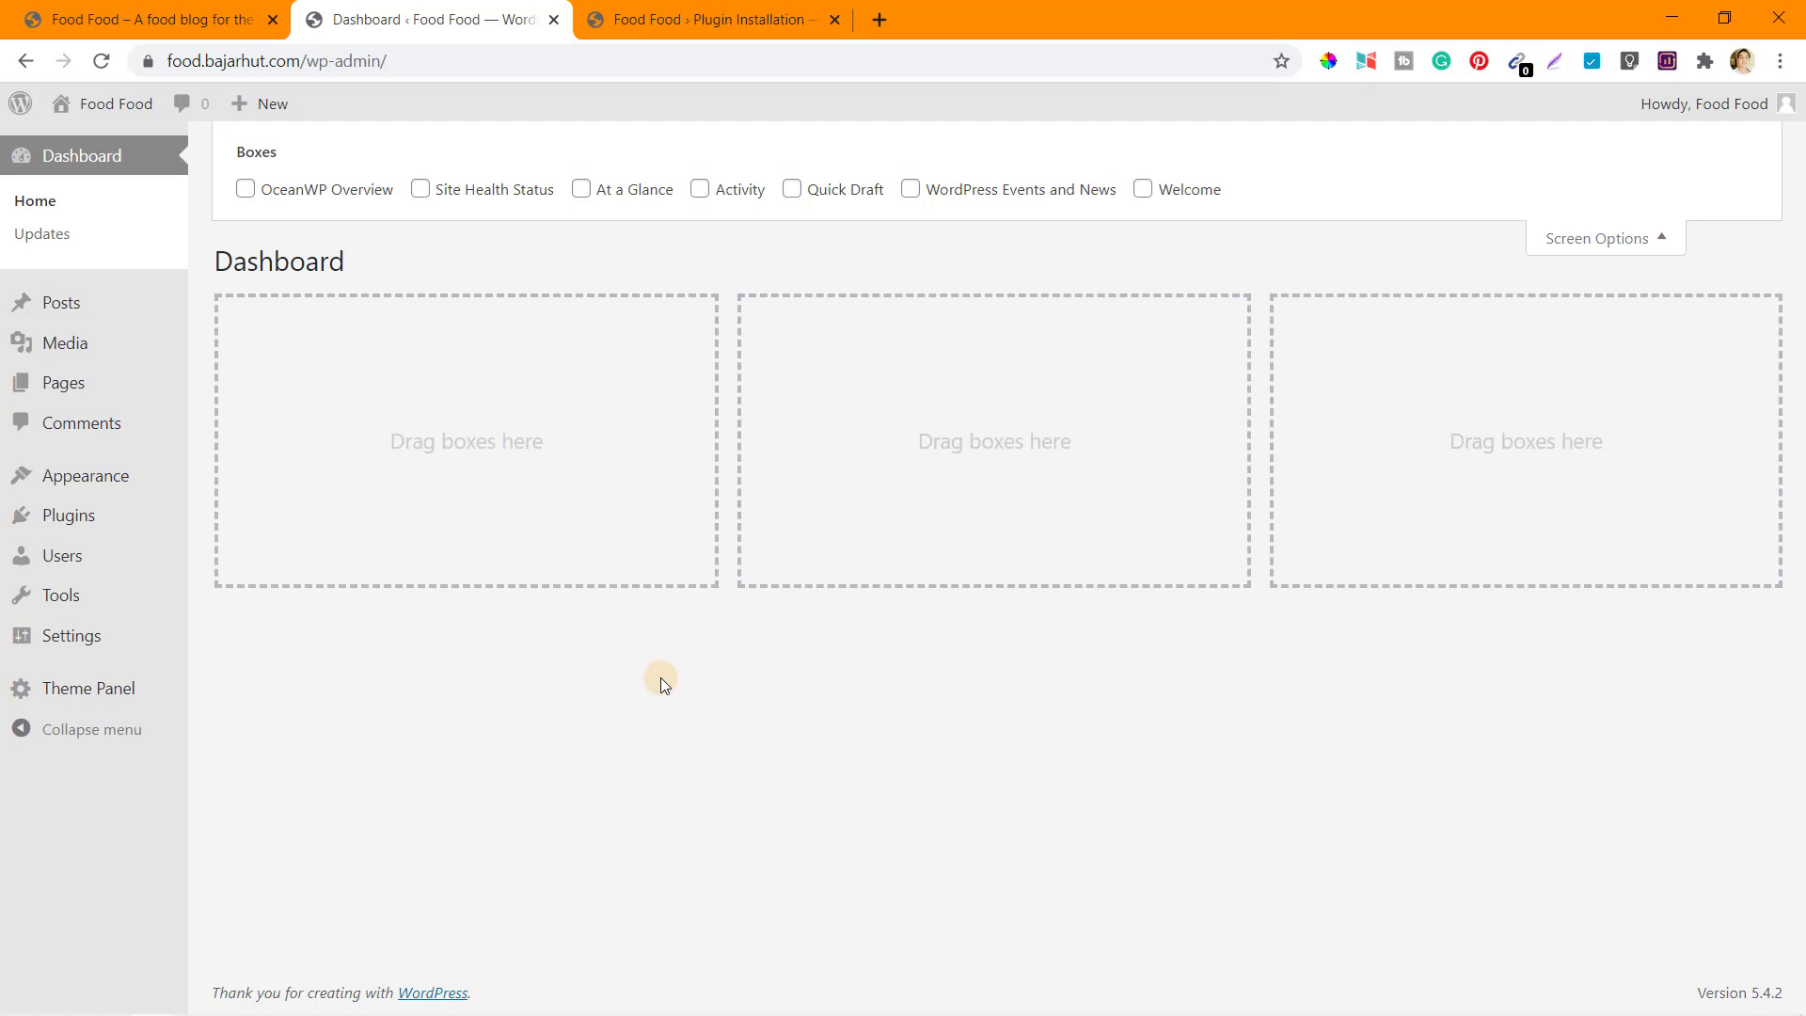
Search the plugin directory for "Elementor", then install and activate the Elementor Page Builder plugin.
{"action": "left_click", "coordinate": [77, 515]}
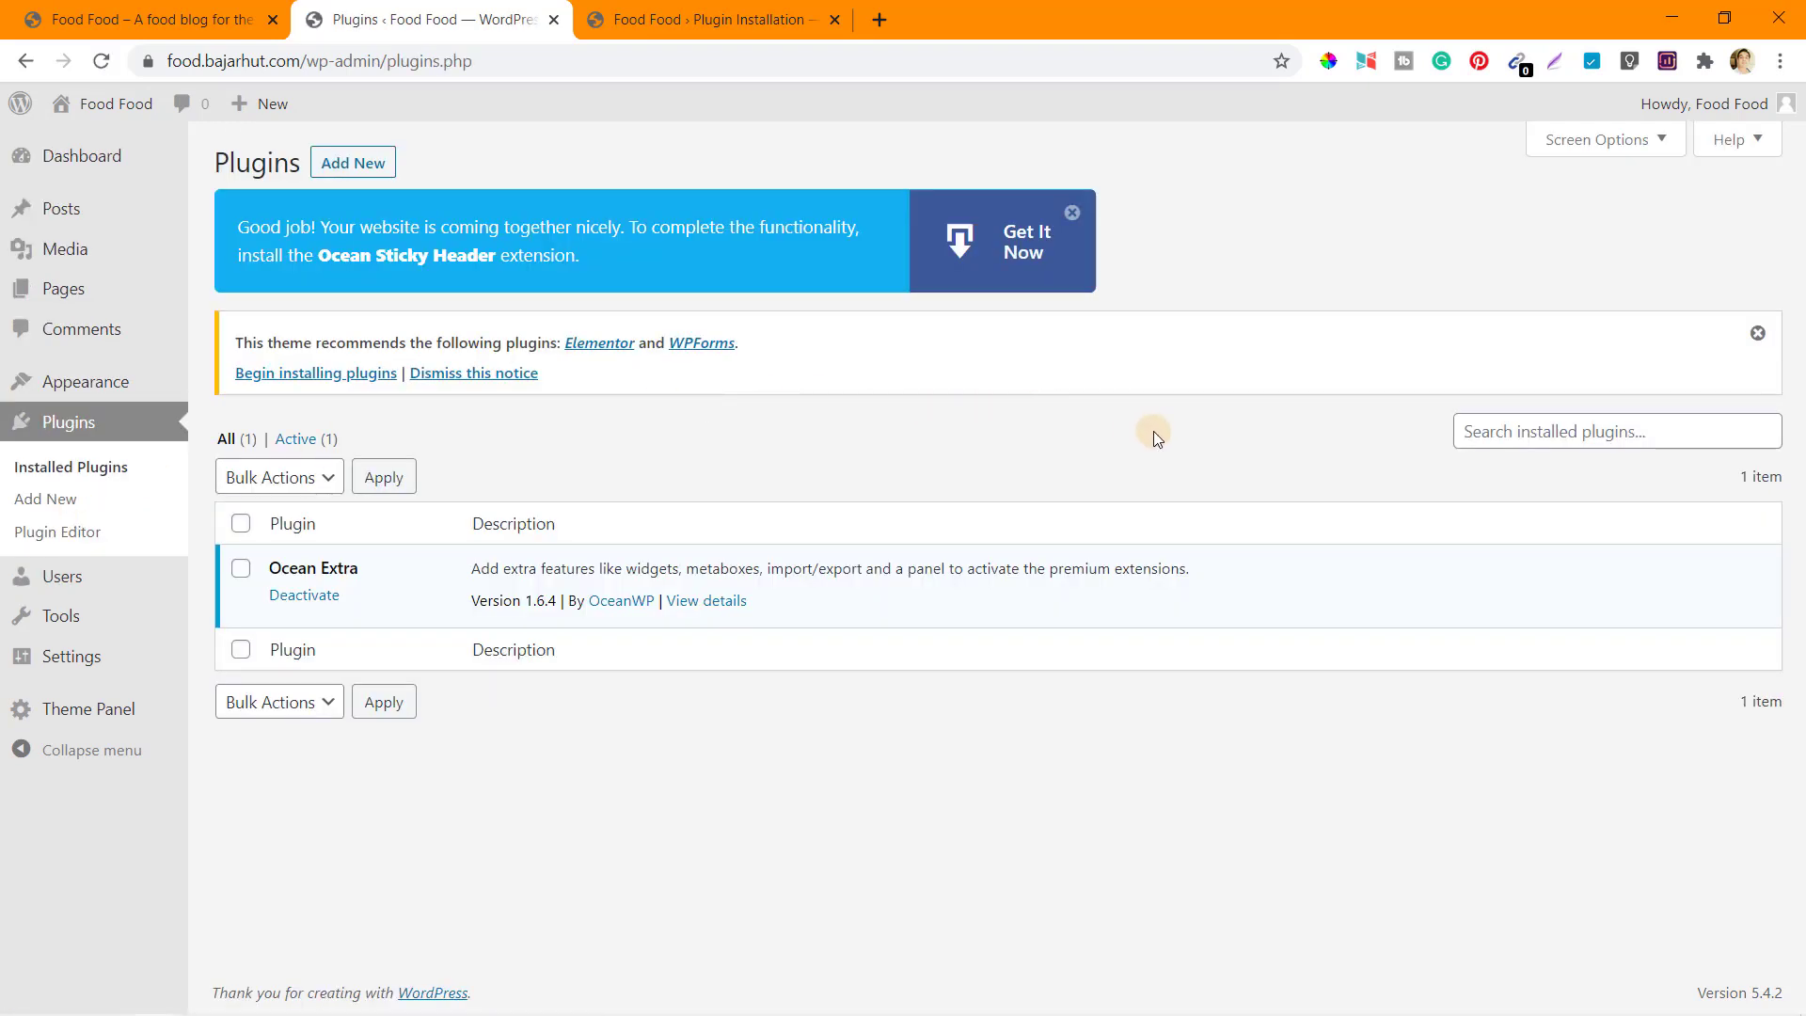
{"action": "left_click", "coordinate": [1534, 434]}
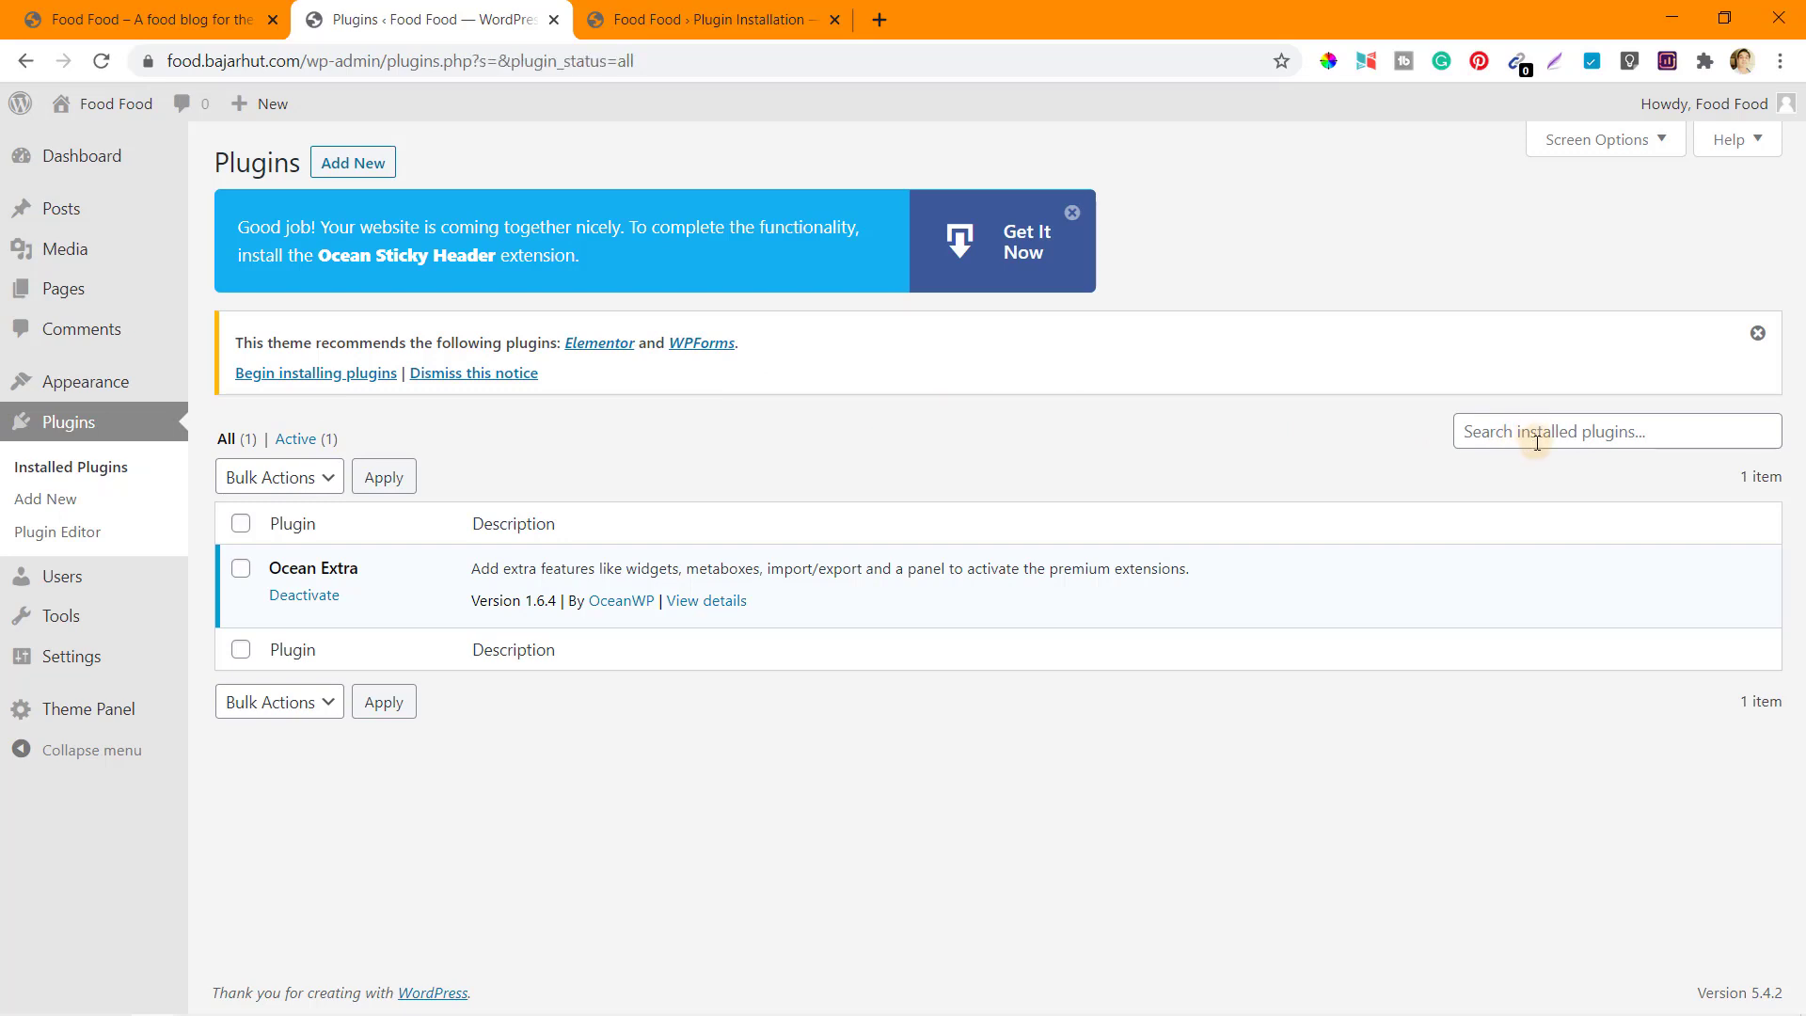
{"action": "left_click", "coordinate": [349, 166]}
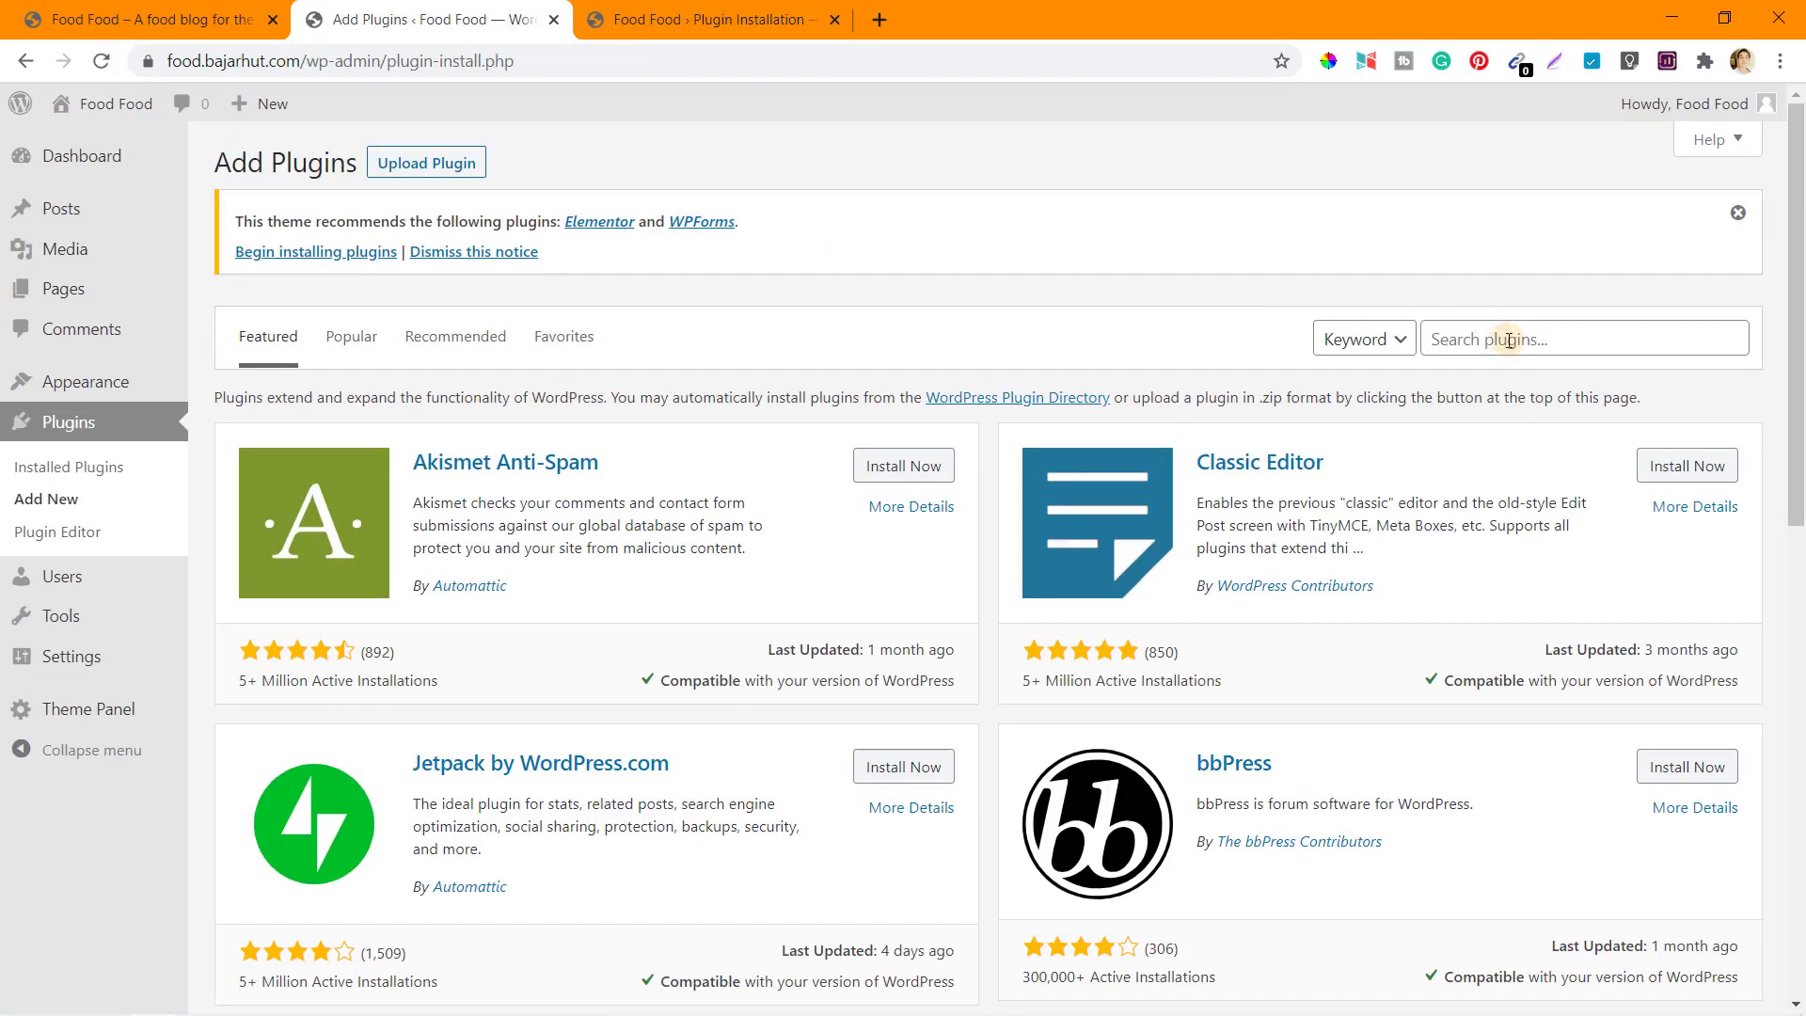
{"action": "left_click", "coordinate": [1509, 341]}
{"action": "left_click", "coordinate": [1505, 381]}
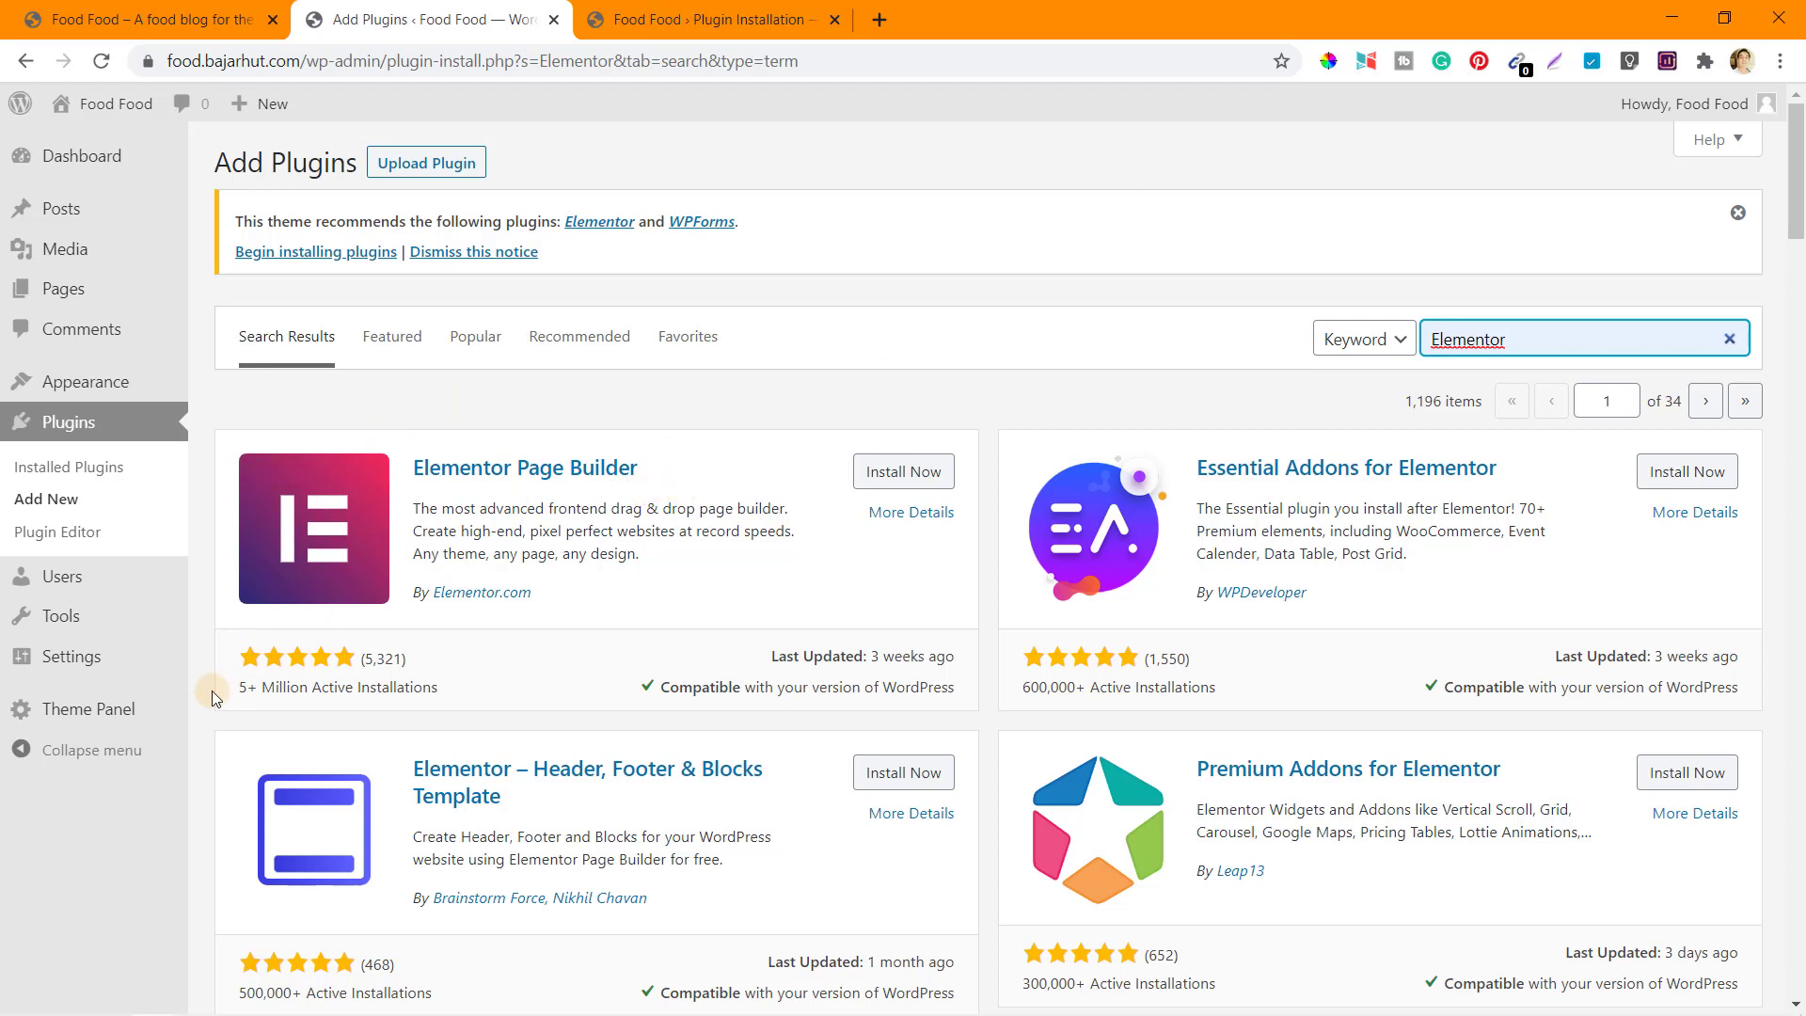
{"action": "left_click", "coordinate": [905, 473]}
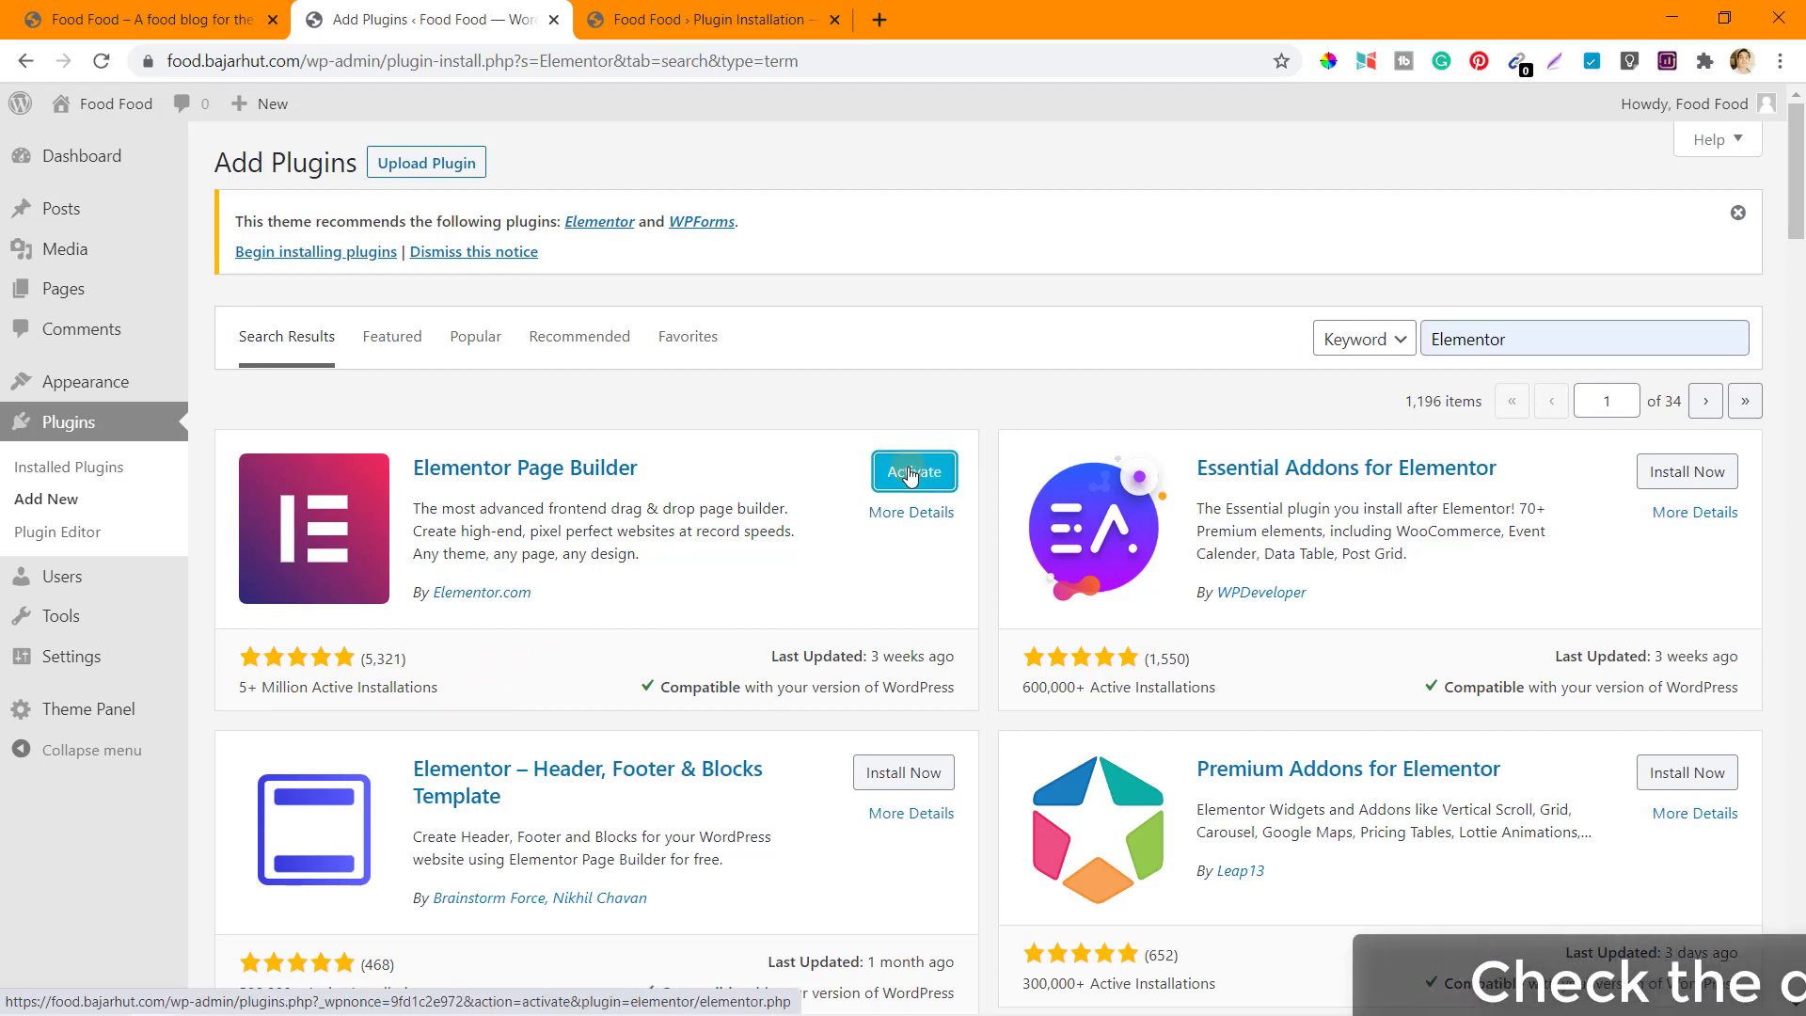
{"action": "left_click", "coordinate": [880, 476]}
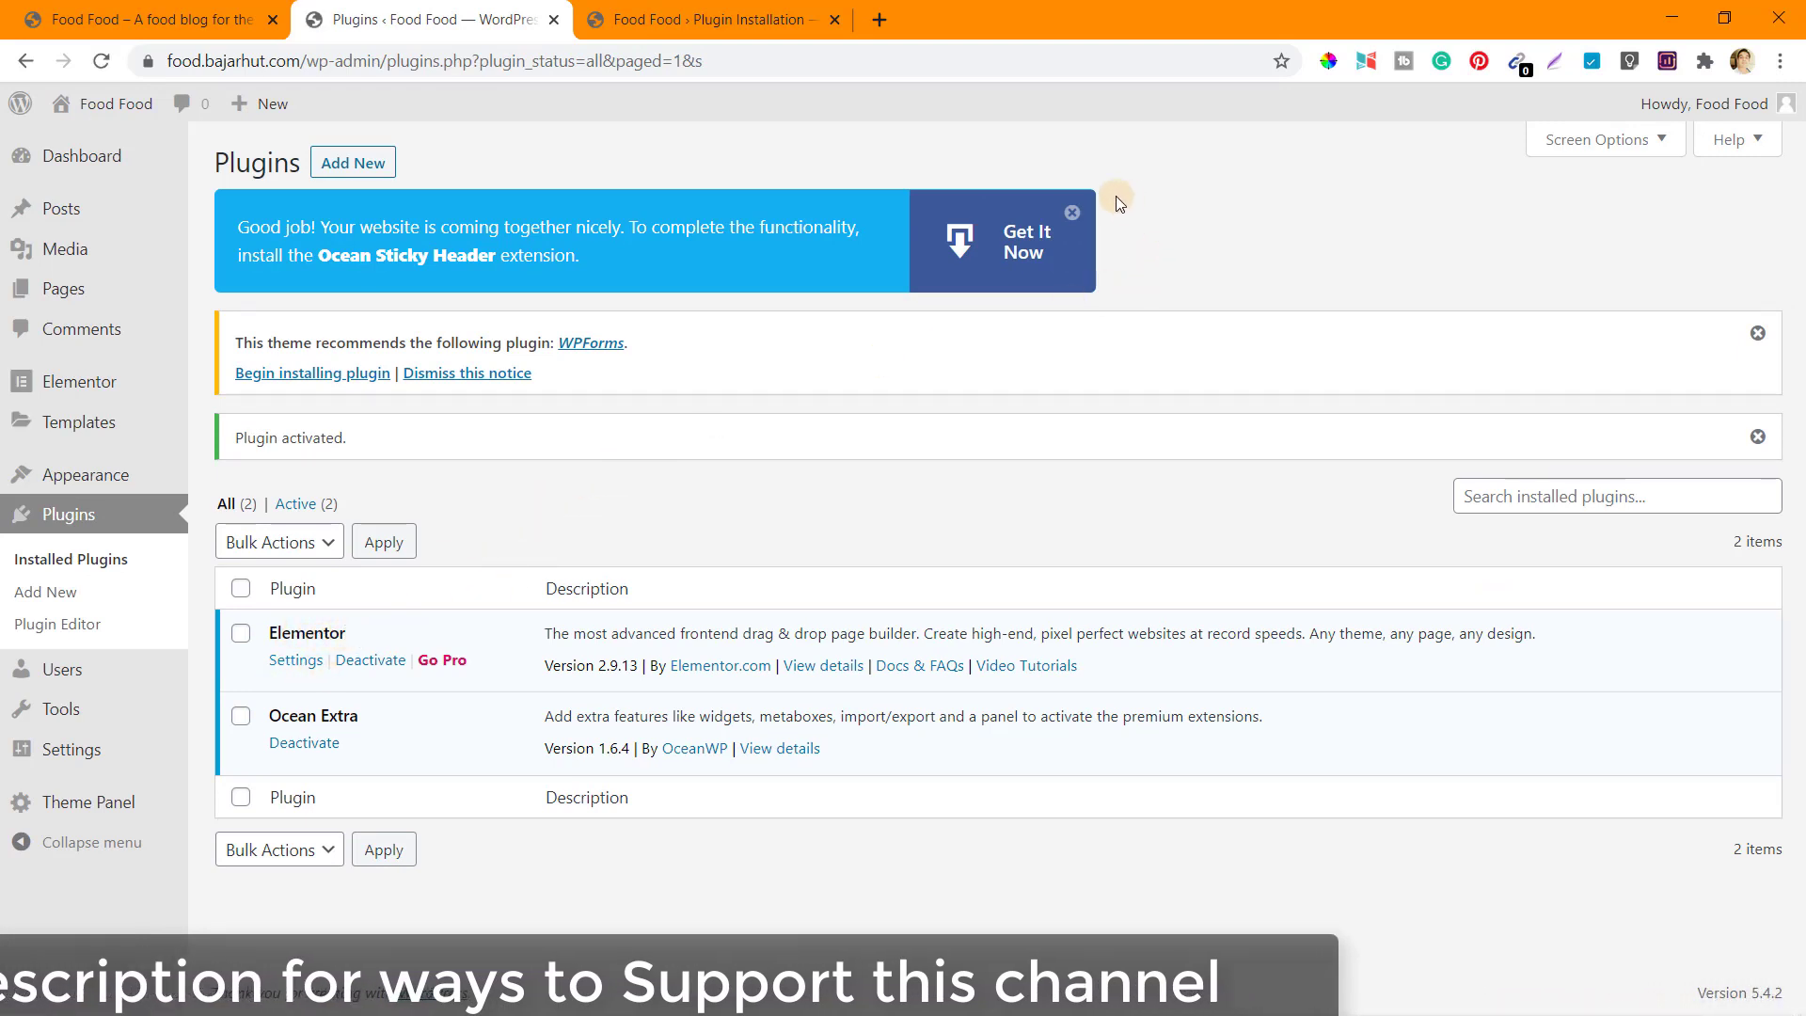
Dismiss the Ocean Sticky Header and WPForms recommendation notices on the Plugins page.
{"action": "left_click", "coordinate": [1073, 214]}
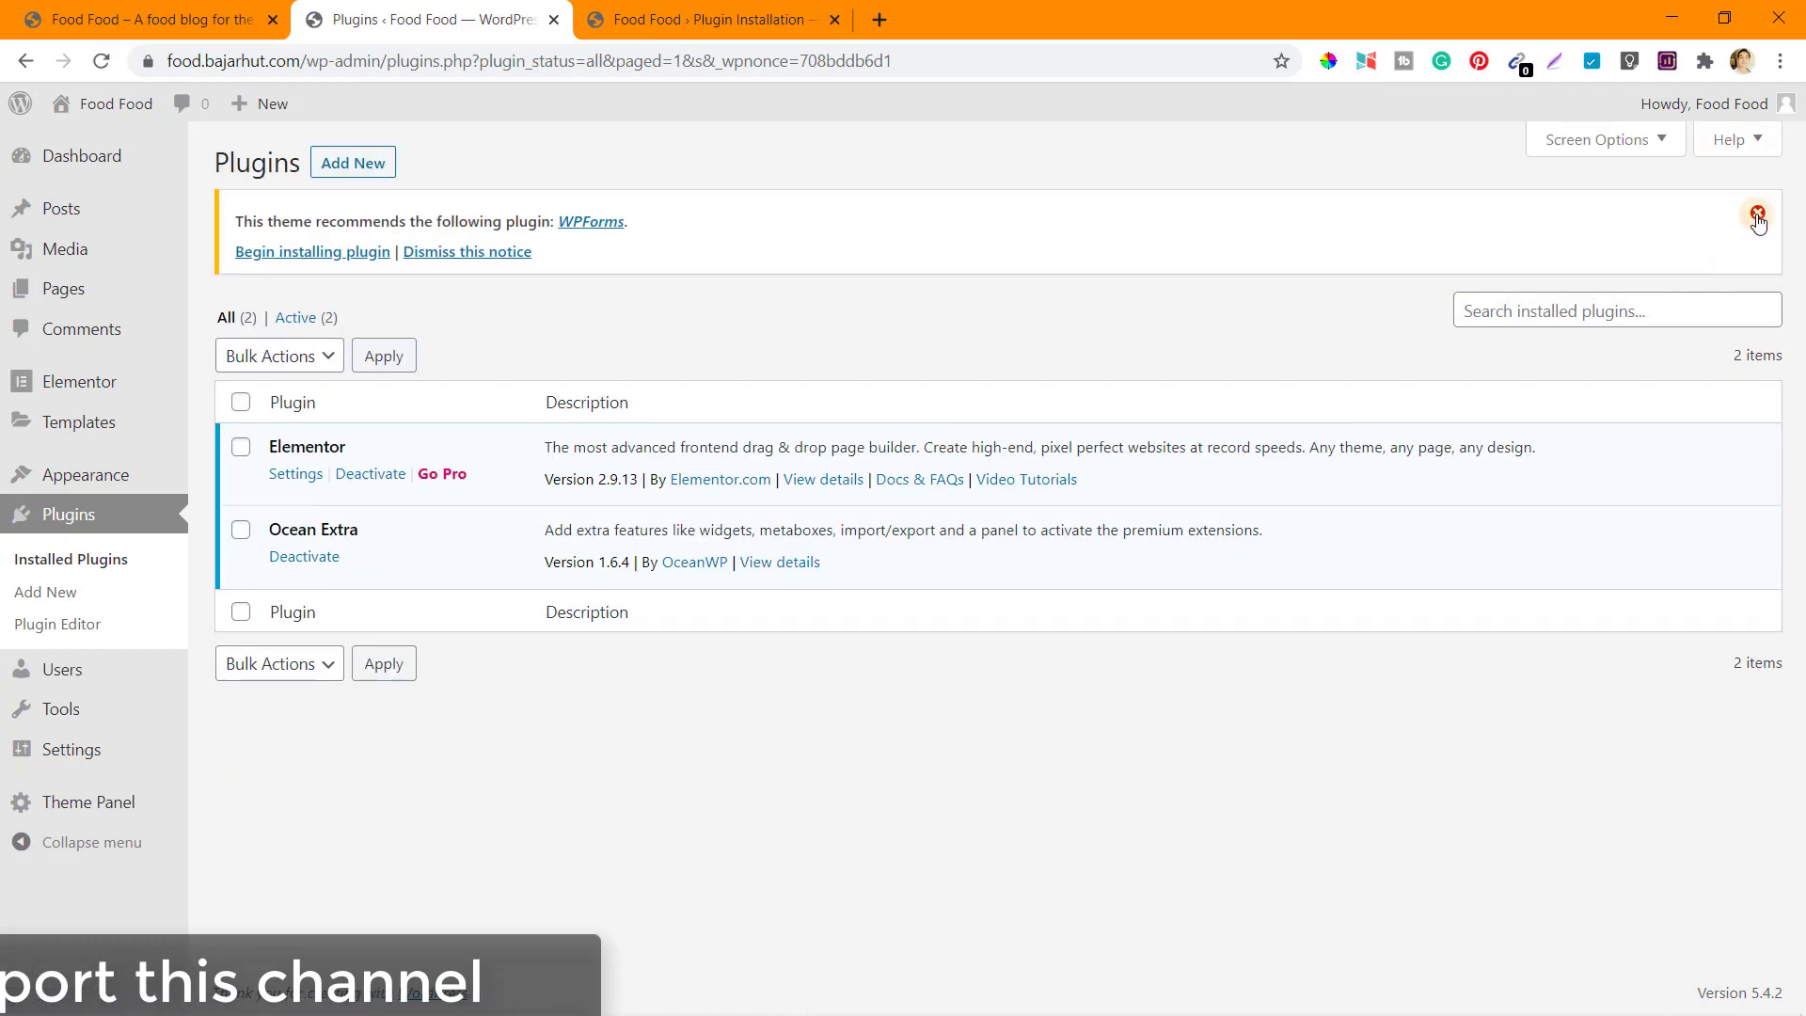
{"action": "left_click", "coordinate": [1756, 216]}
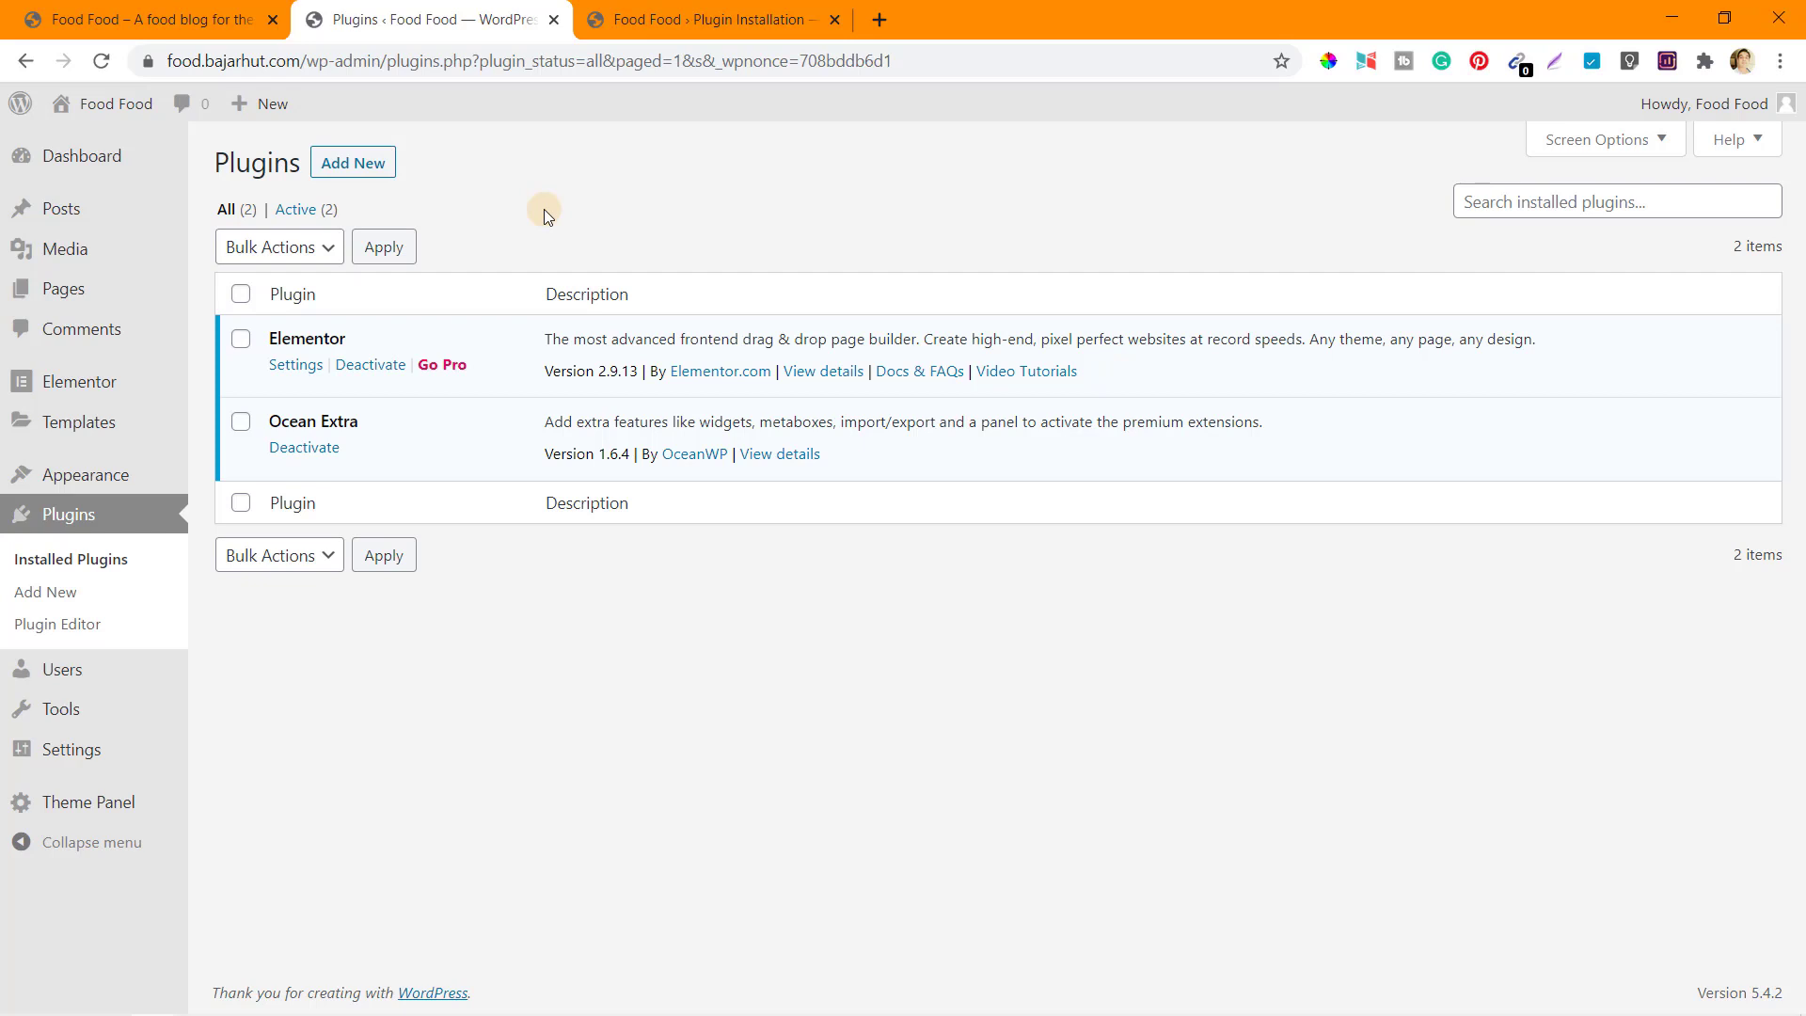
Reload the blog's front page in its own browser tab to view the new theme, and return to the admin tab.
{"action": "left_click", "coordinate": [160, 19]}
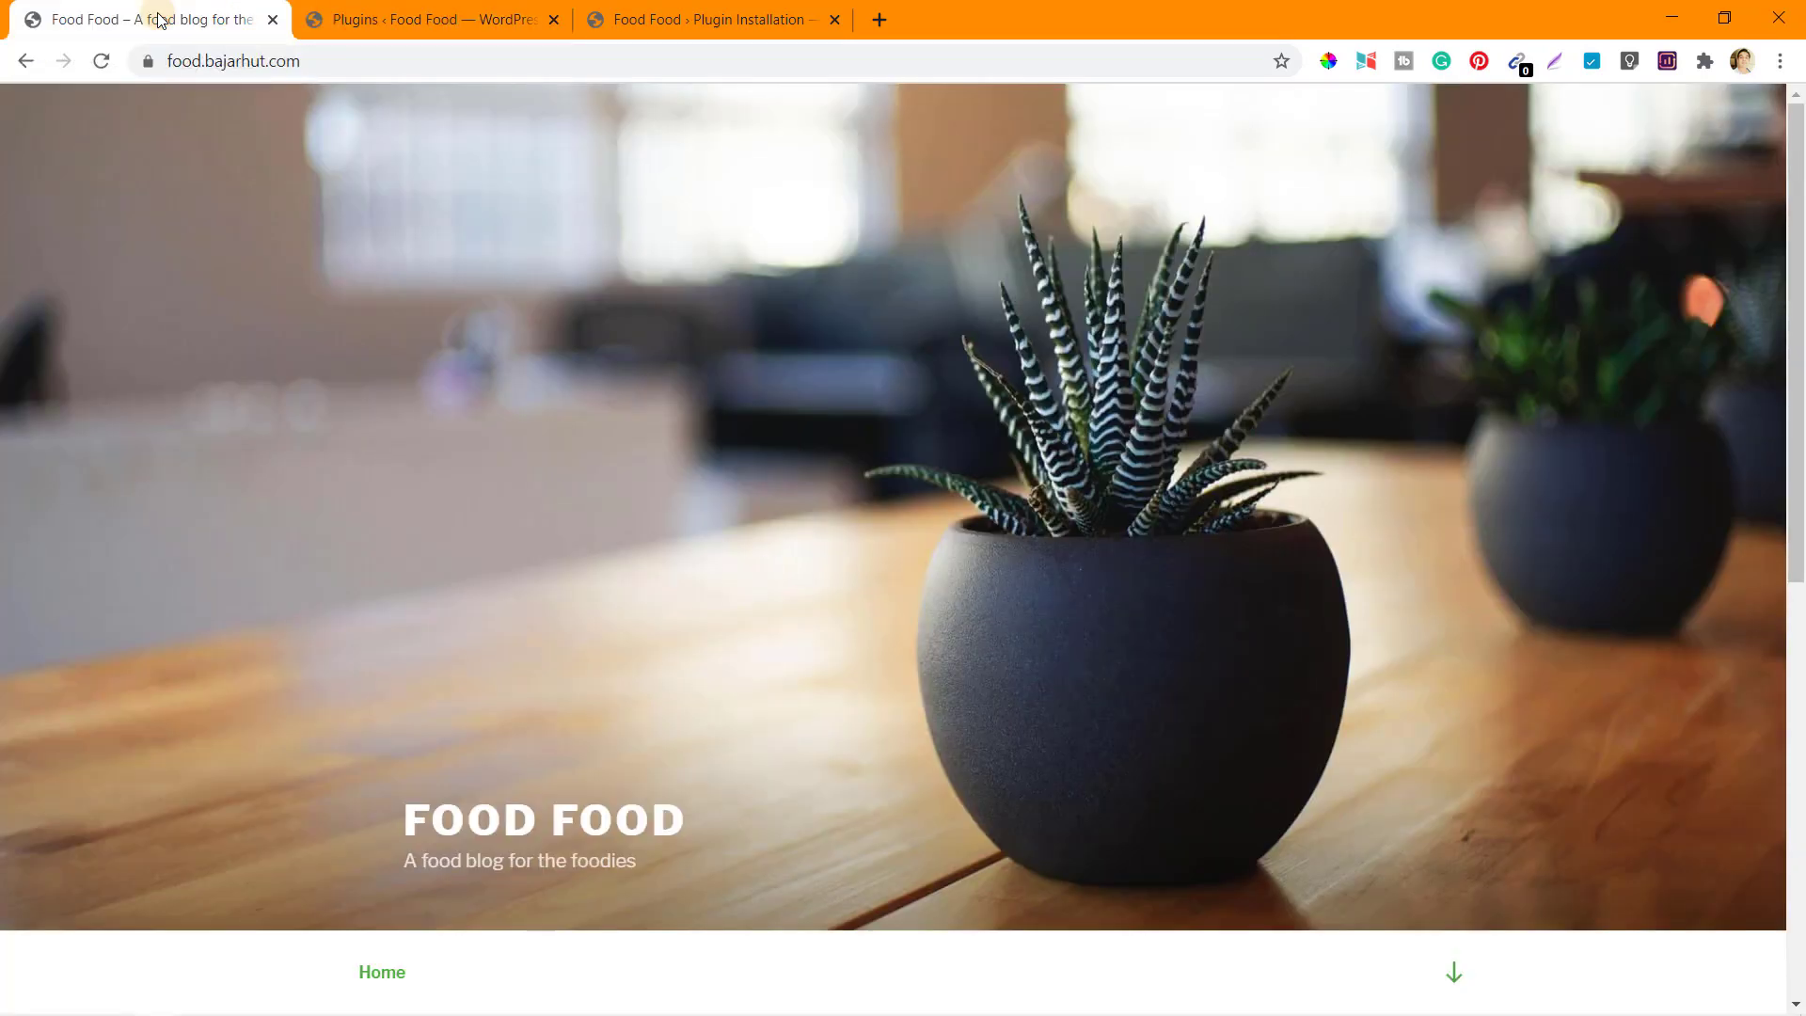
{"action": "left_click", "coordinate": [103, 62]}
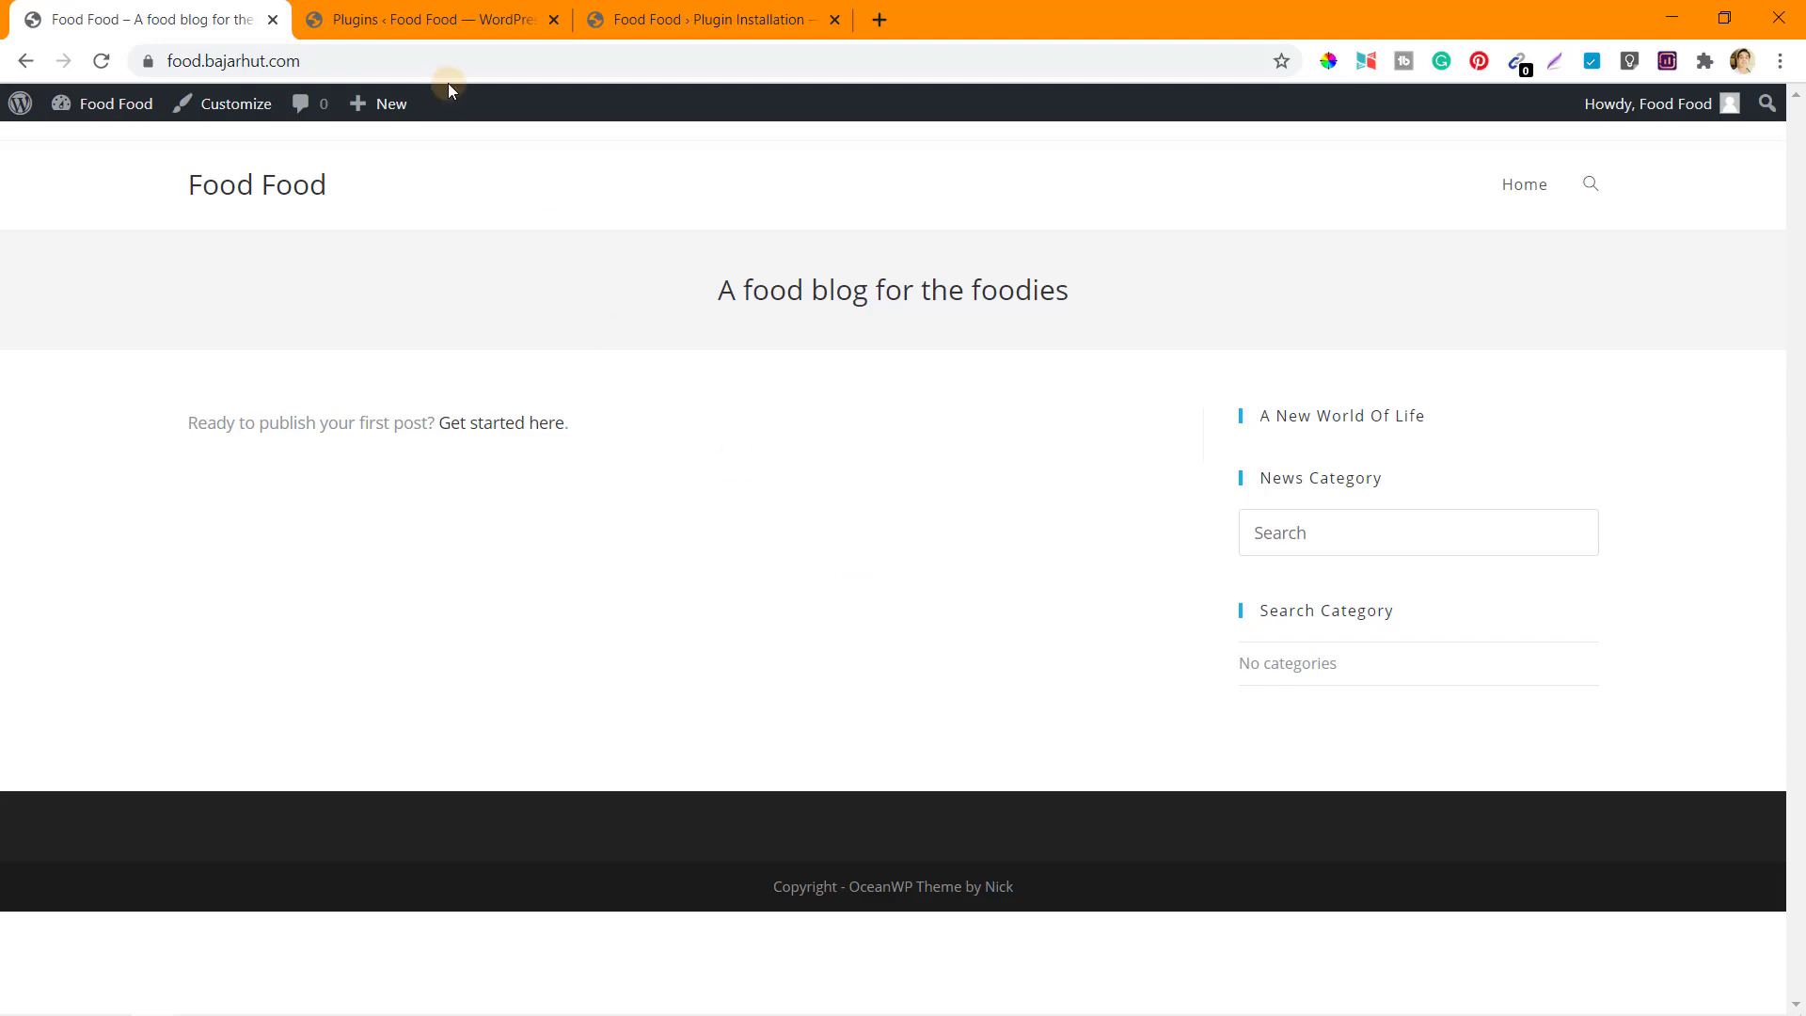
{"action": "left_click", "coordinate": [428, 18]}
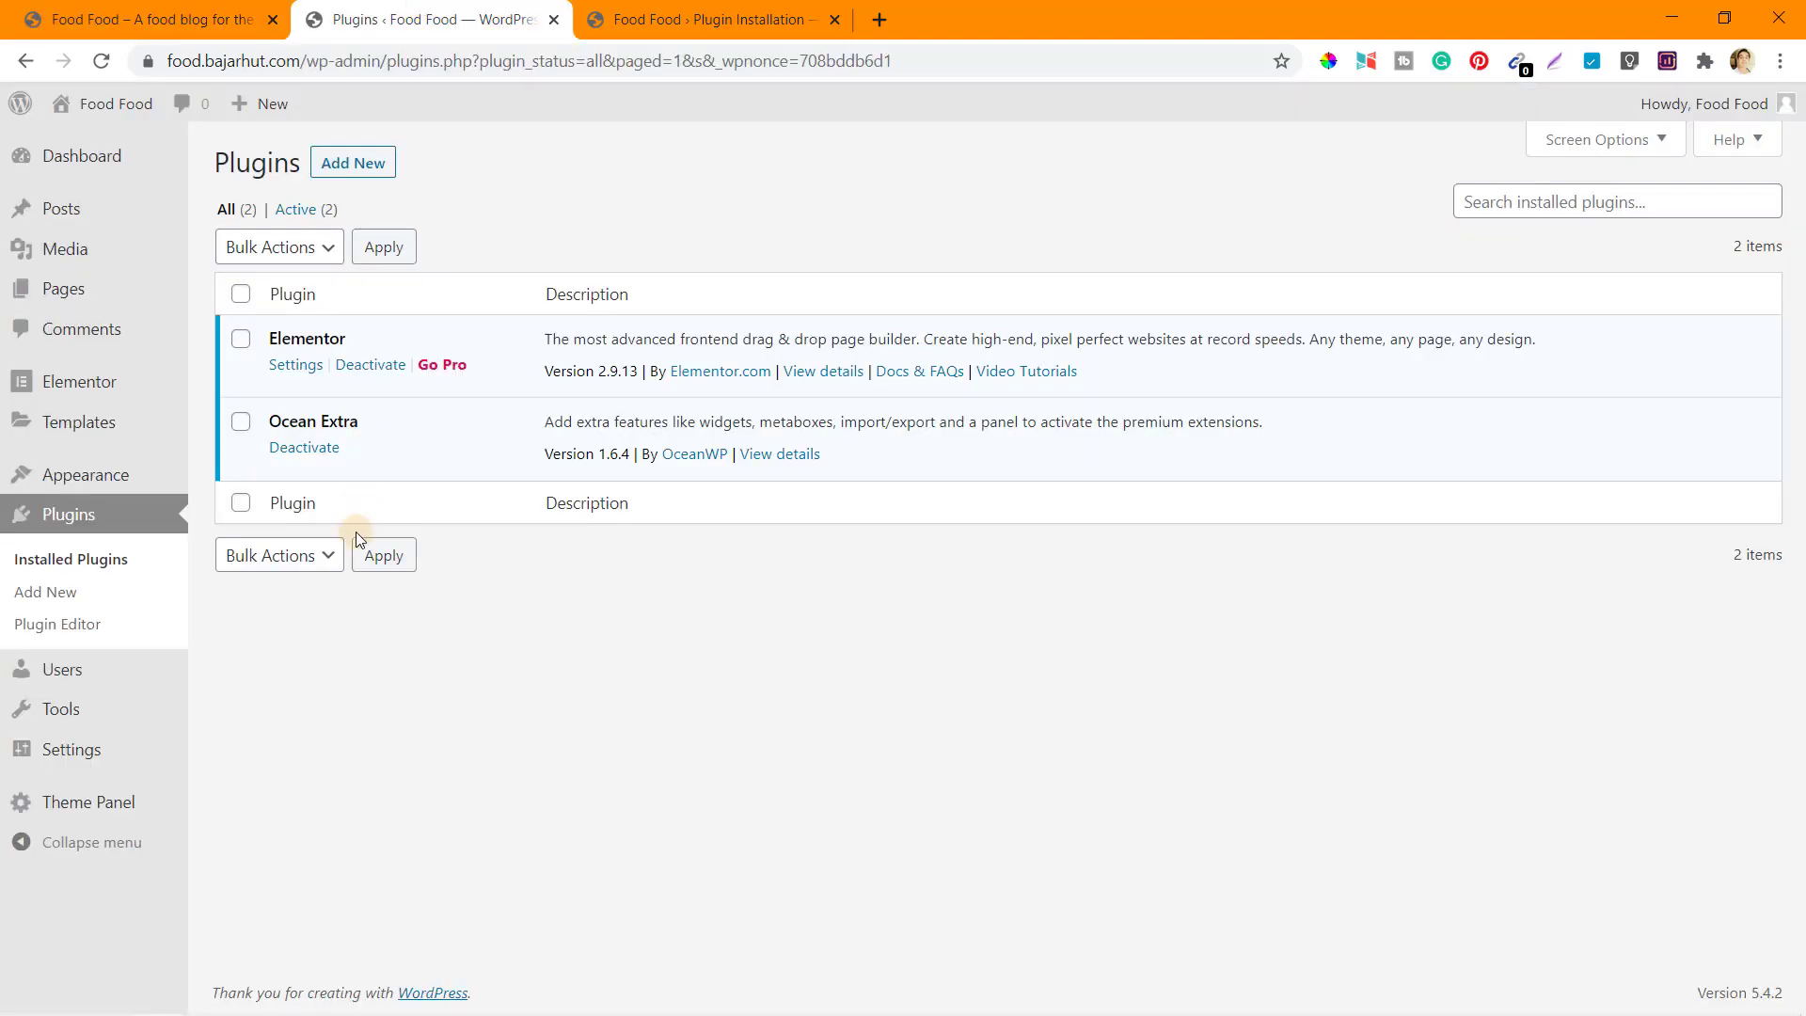
In the Reading settings, show at most 20 posts per blog page and Summary in feeds, save, and dismiss the WPForms notice.
{"action": "left_click", "coordinate": [75, 754]}
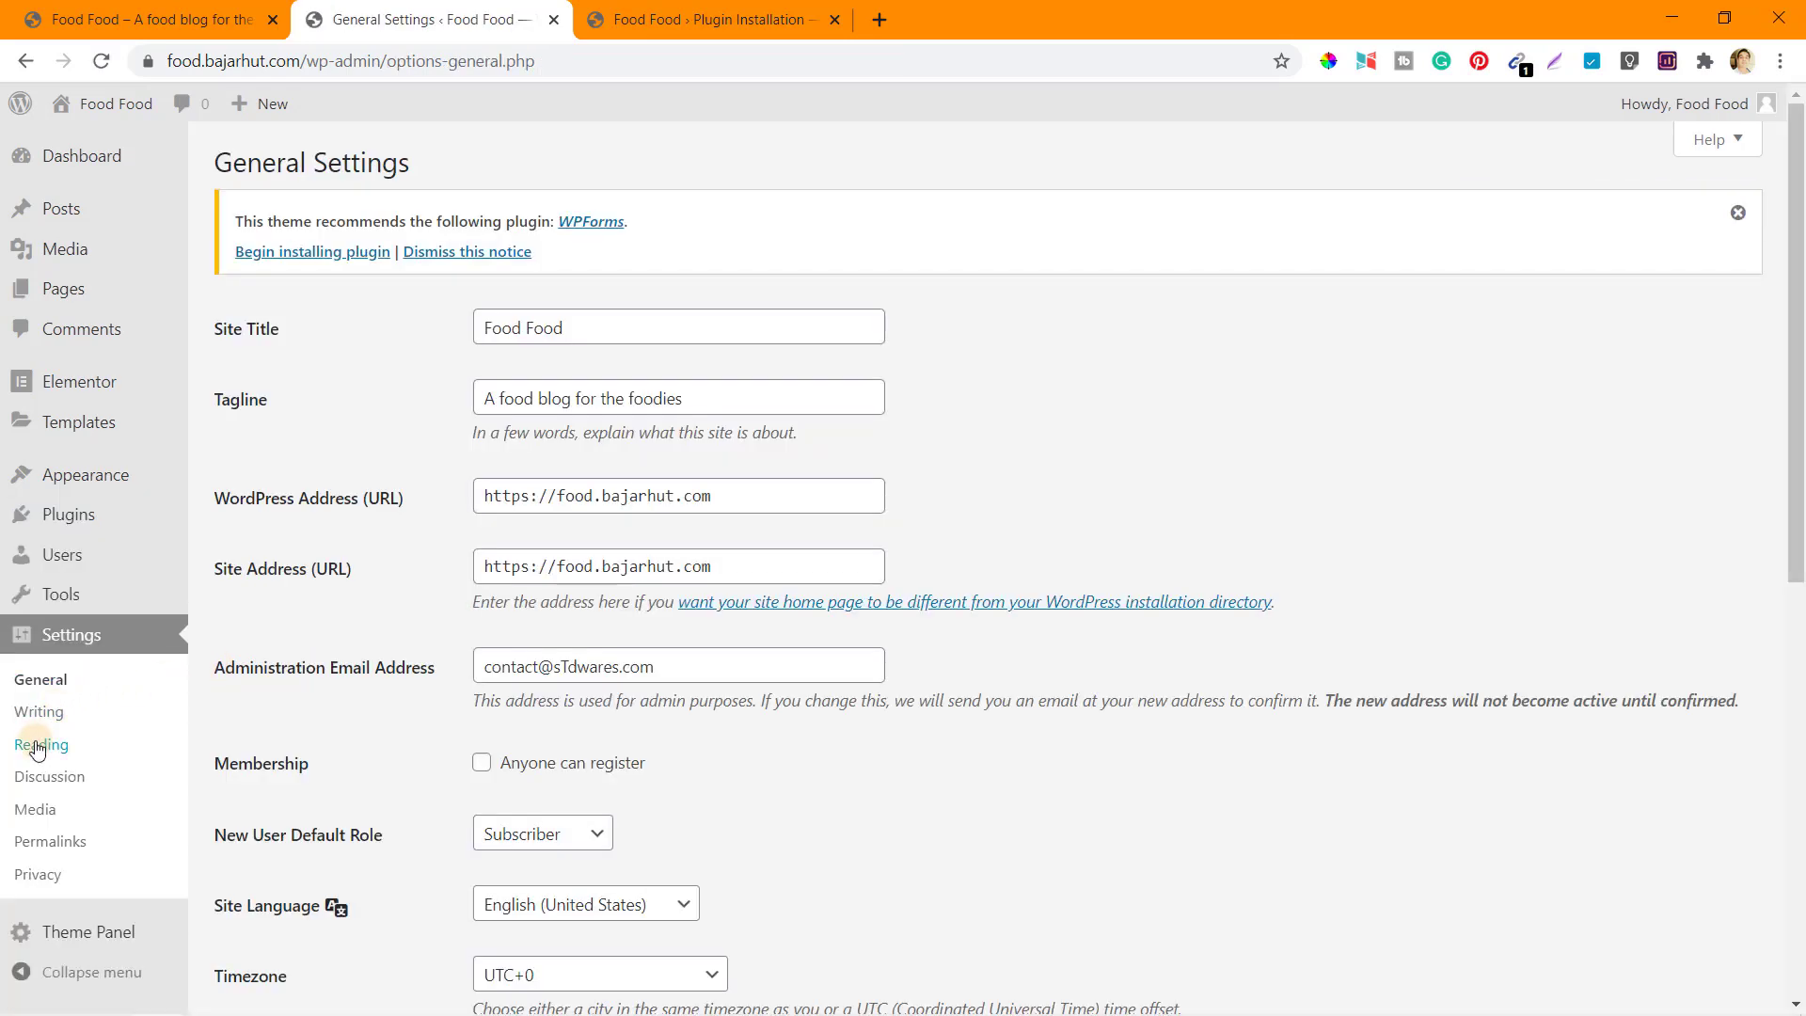
{"action": "left_click", "coordinate": [38, 748]}
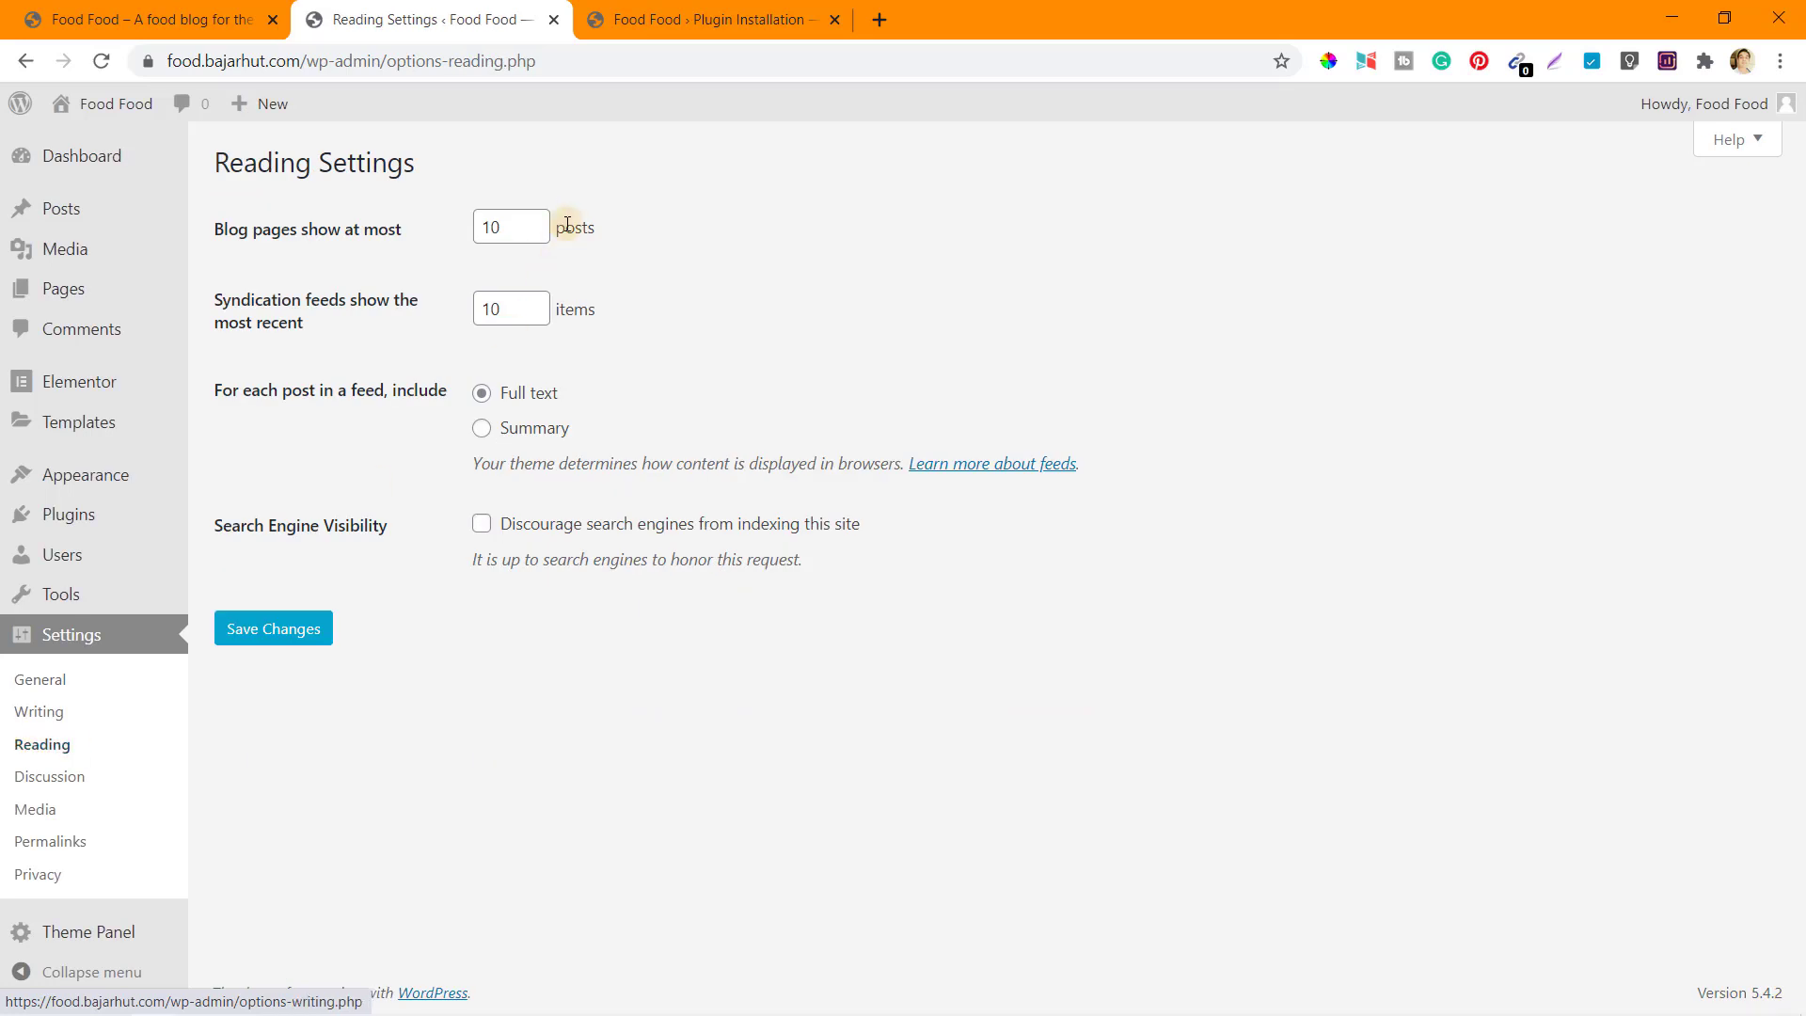
{"action": "double_click", "coordinate": [512, 218]}
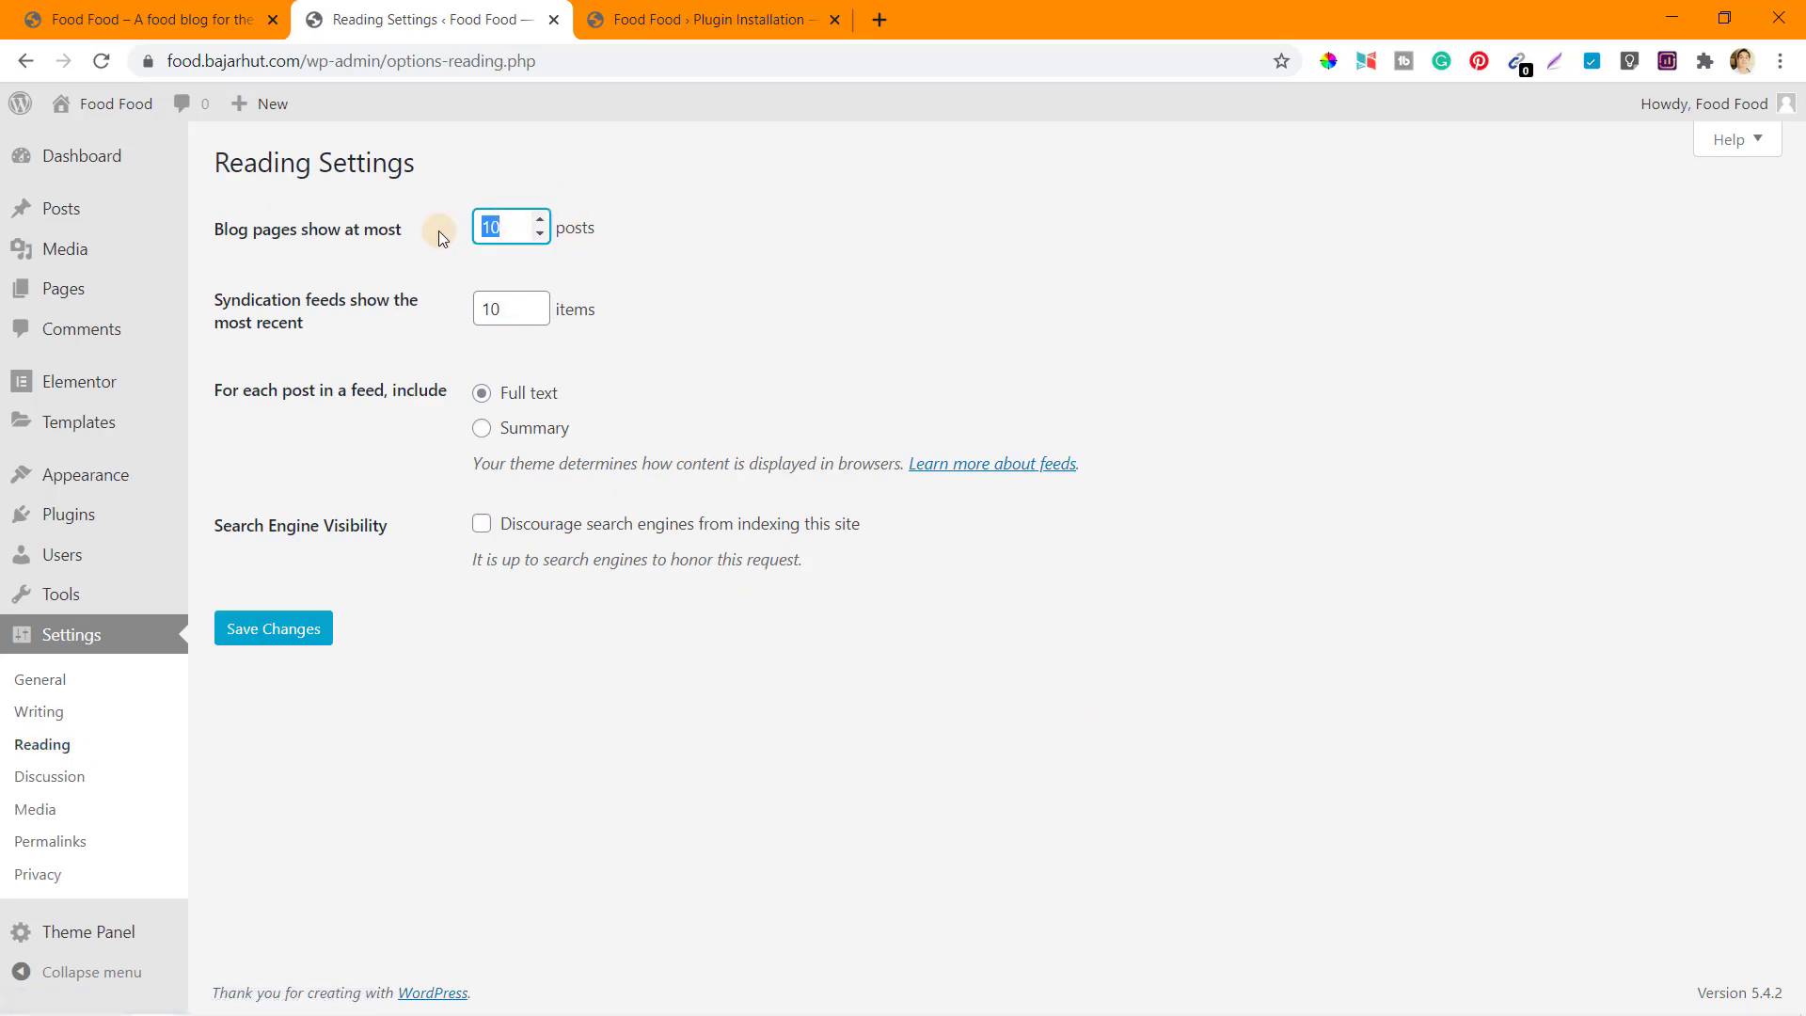
{"action": "type", "text": "20"}
{"action": "left_click", "coordinate": [482, 431]}
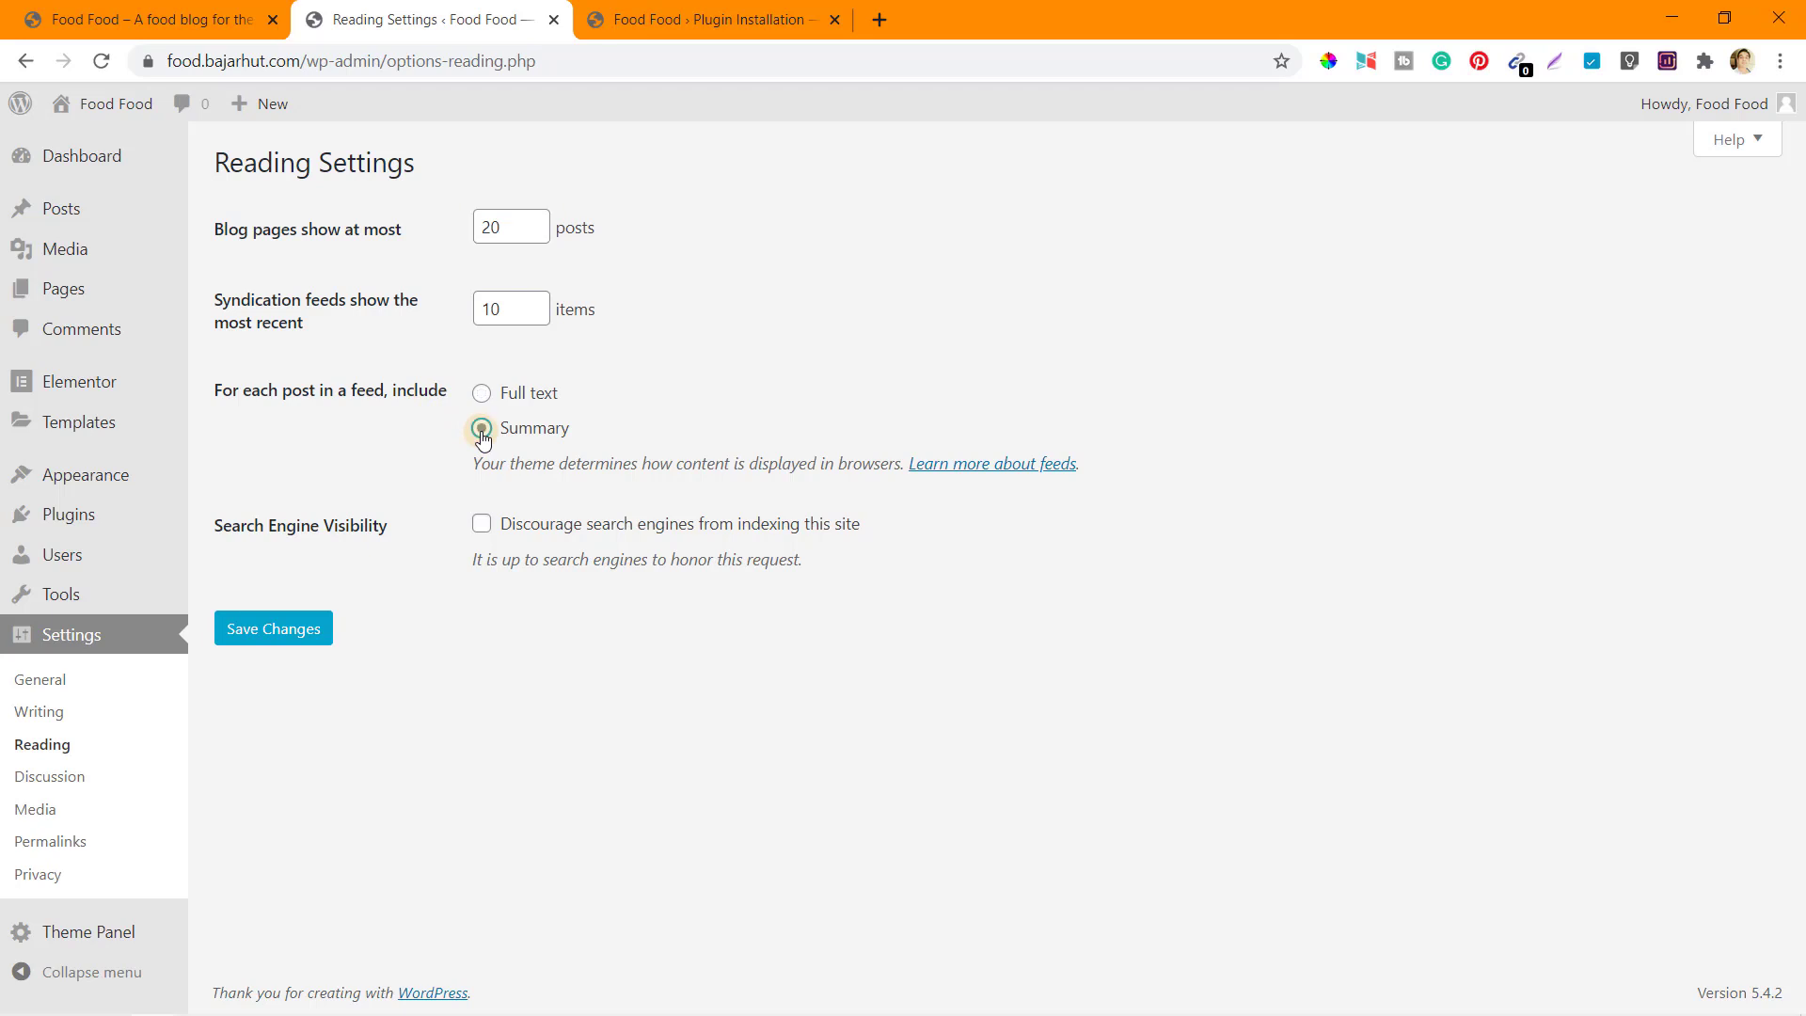
{"action": "left_click", "coordinate": [276, 630]}
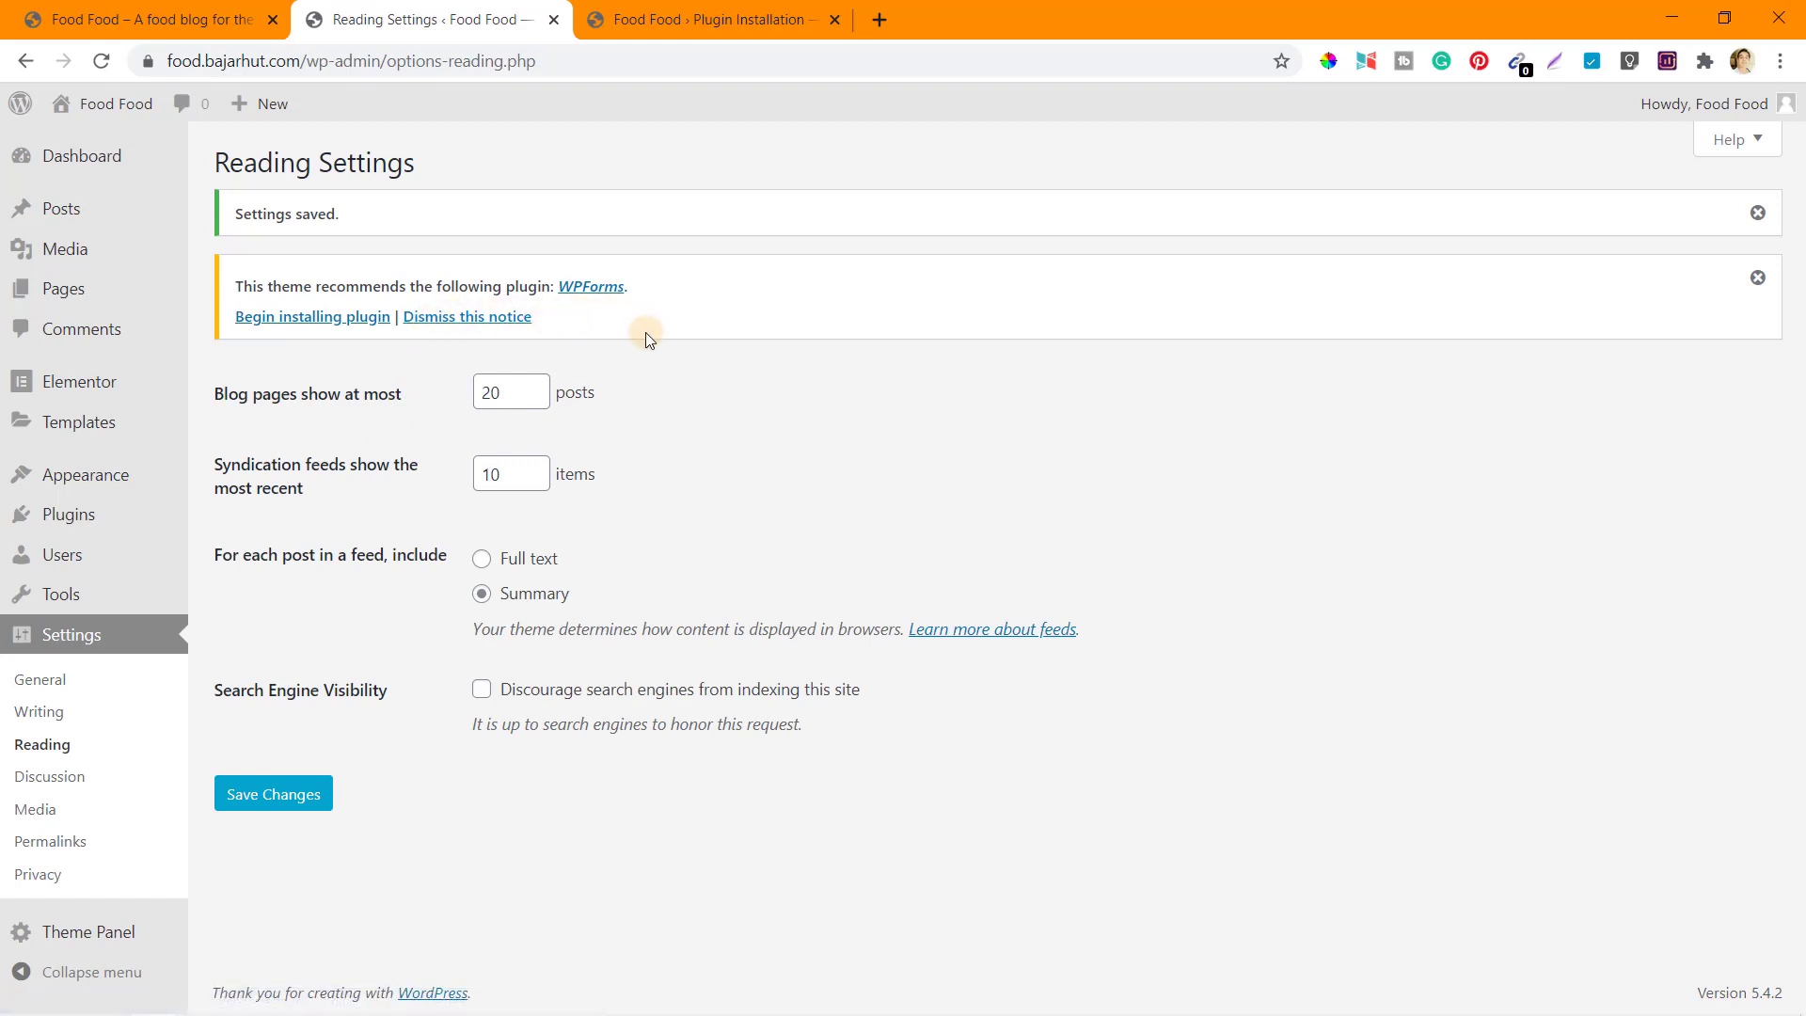
{"action": "left_click", "coordinate": [461, 318]}
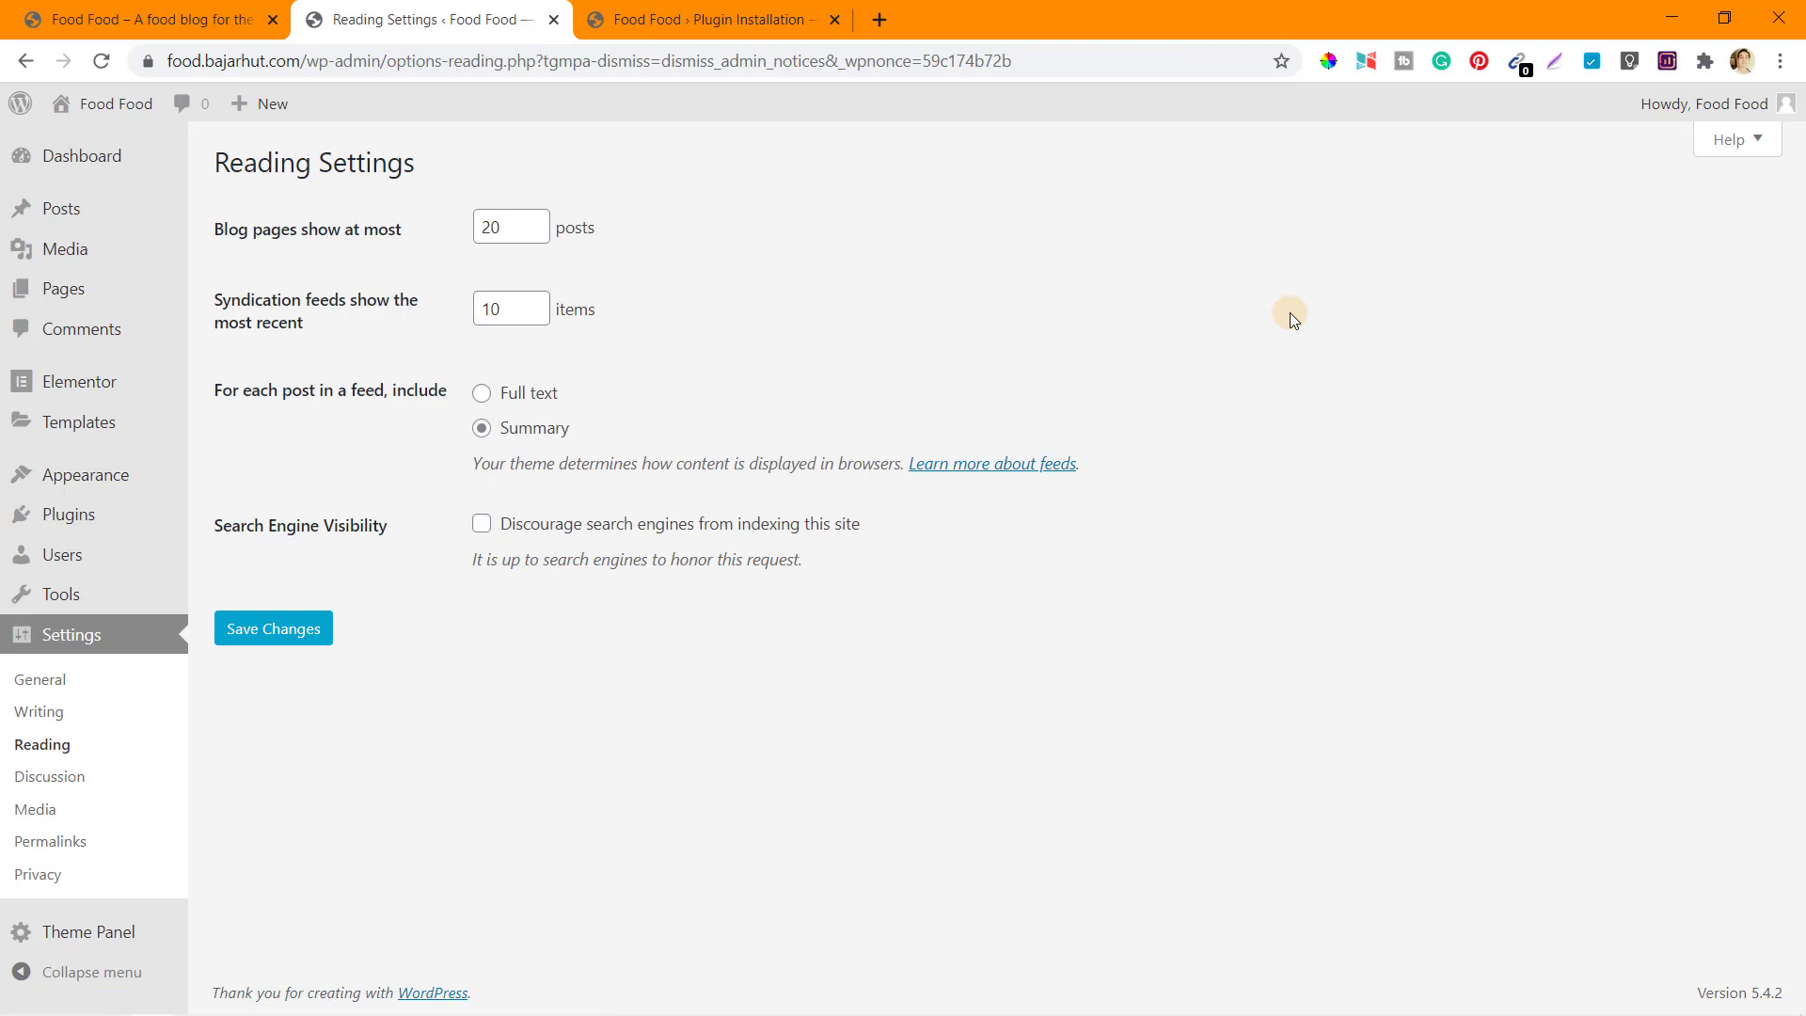
Select the Post name permalink structure and save it, then open the Media settings.
{"action": "left_click", "coordinate": [48, 850]}
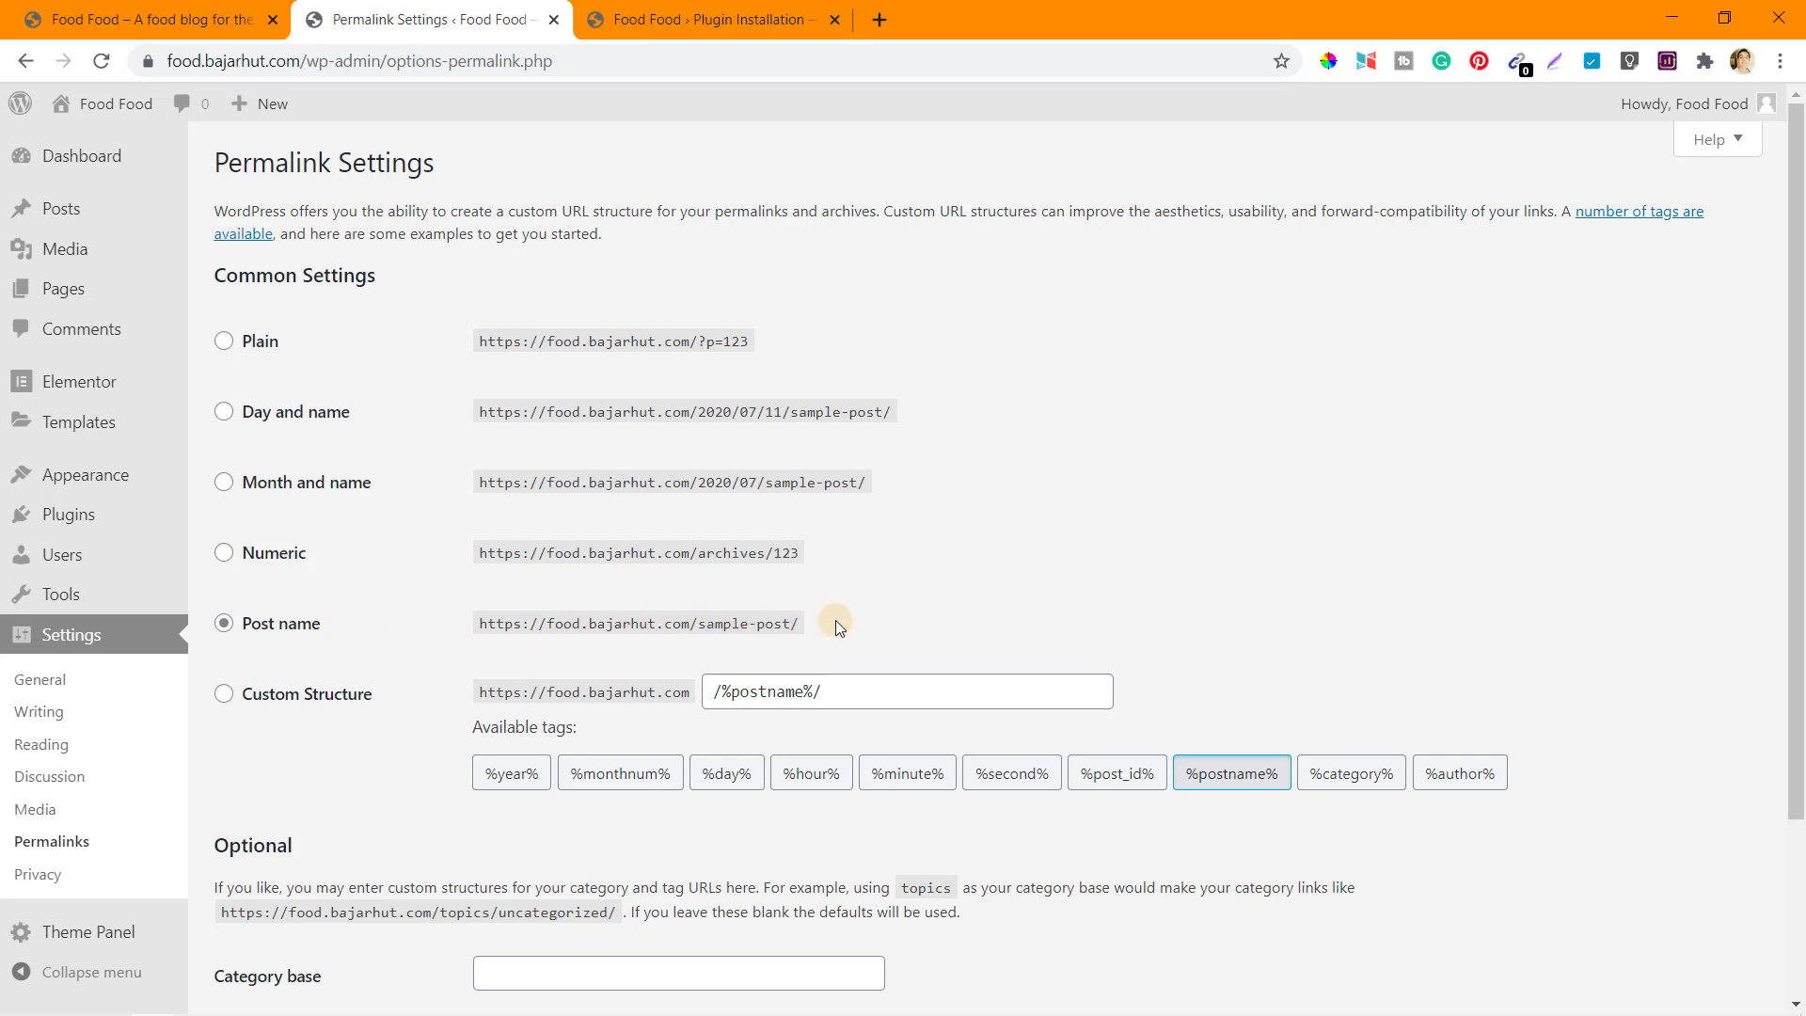
{"action": "left_click_drag", "start_coordinate": [818, 622], "coordinate": [700, 623]}
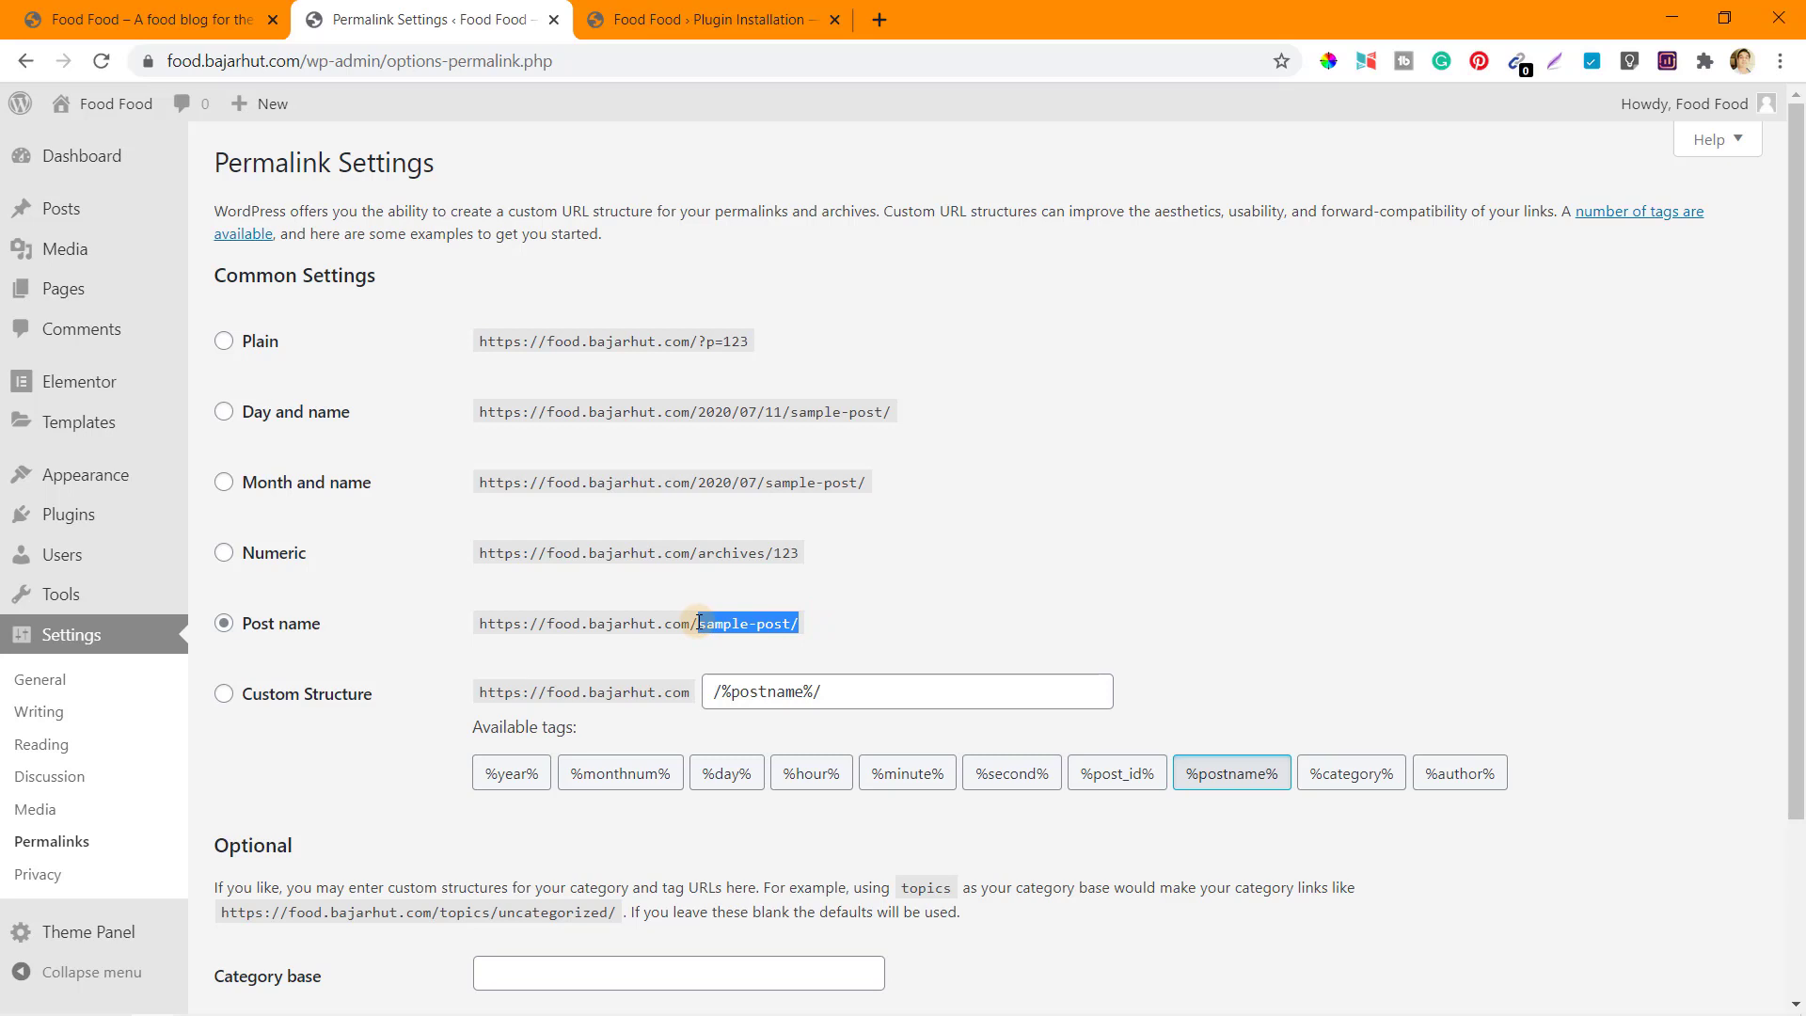
{"action": "triple_click", "coordinate": [385, 800]}
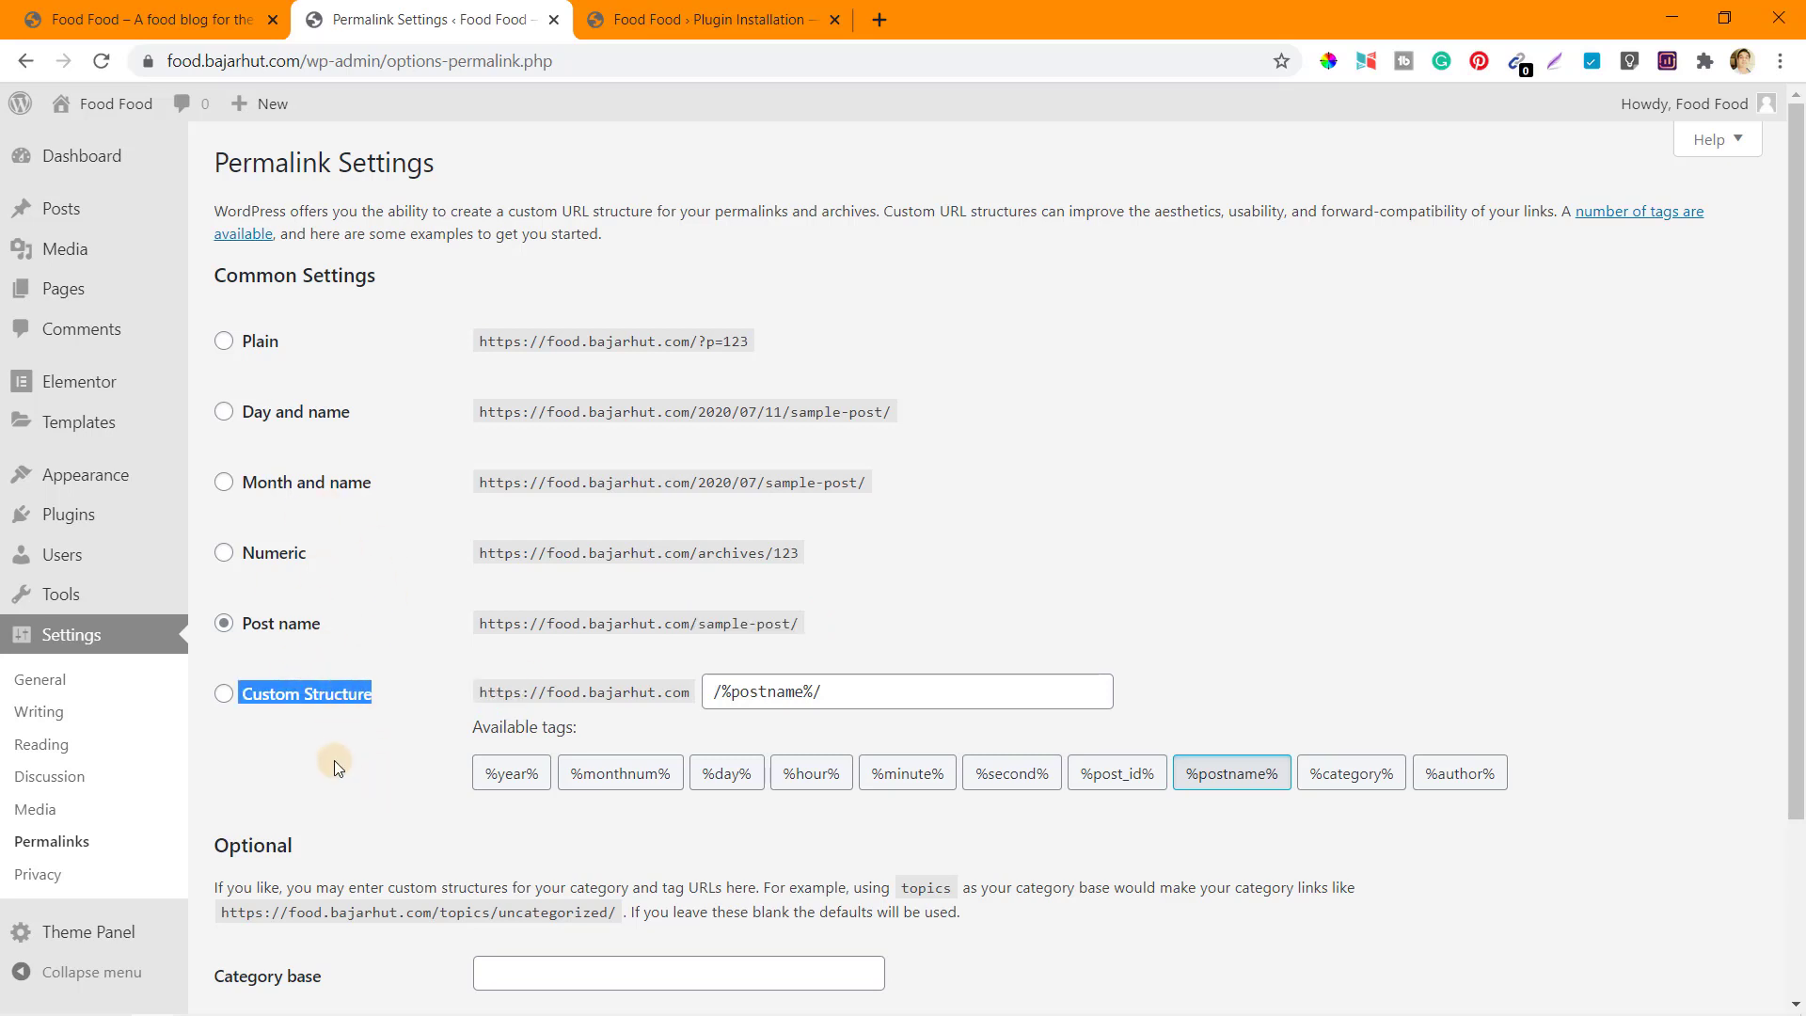
{"action": "left_click", "coordinate": [276, 637]}
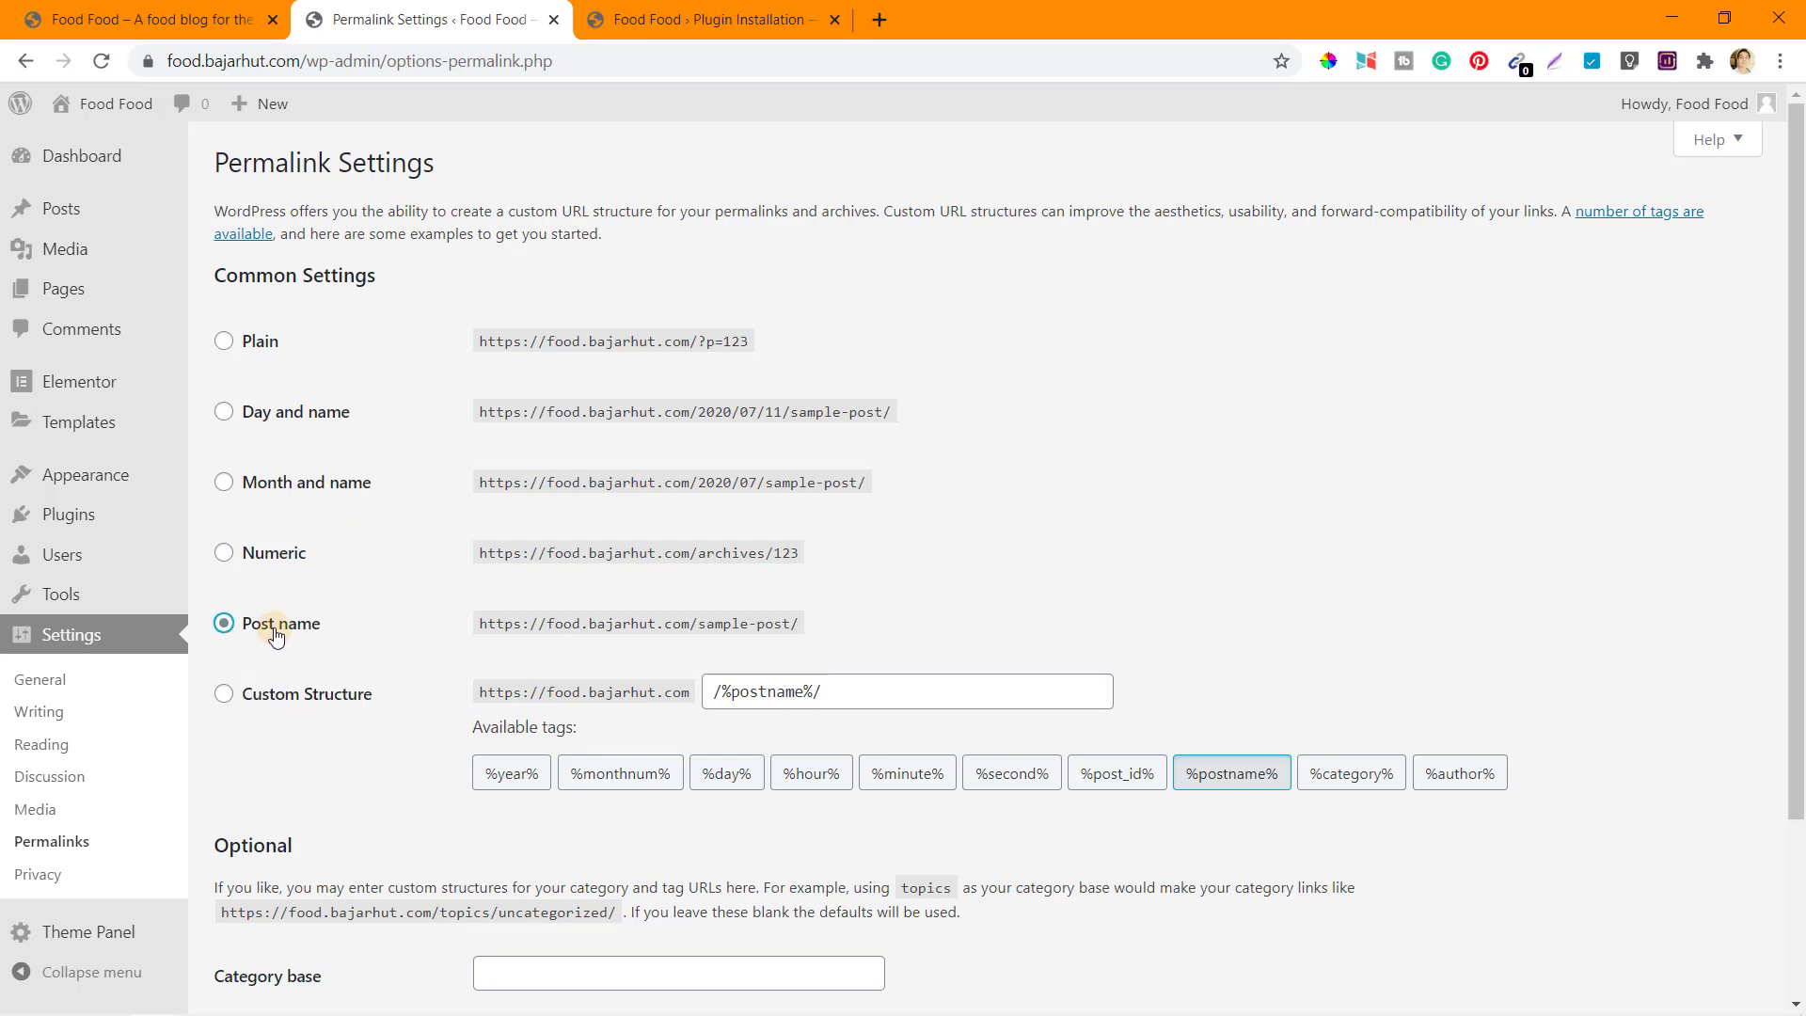
{"action": "scroll", "coordinate": [326, 731], "scroll_direction": "down", "scroll_amount": 3}
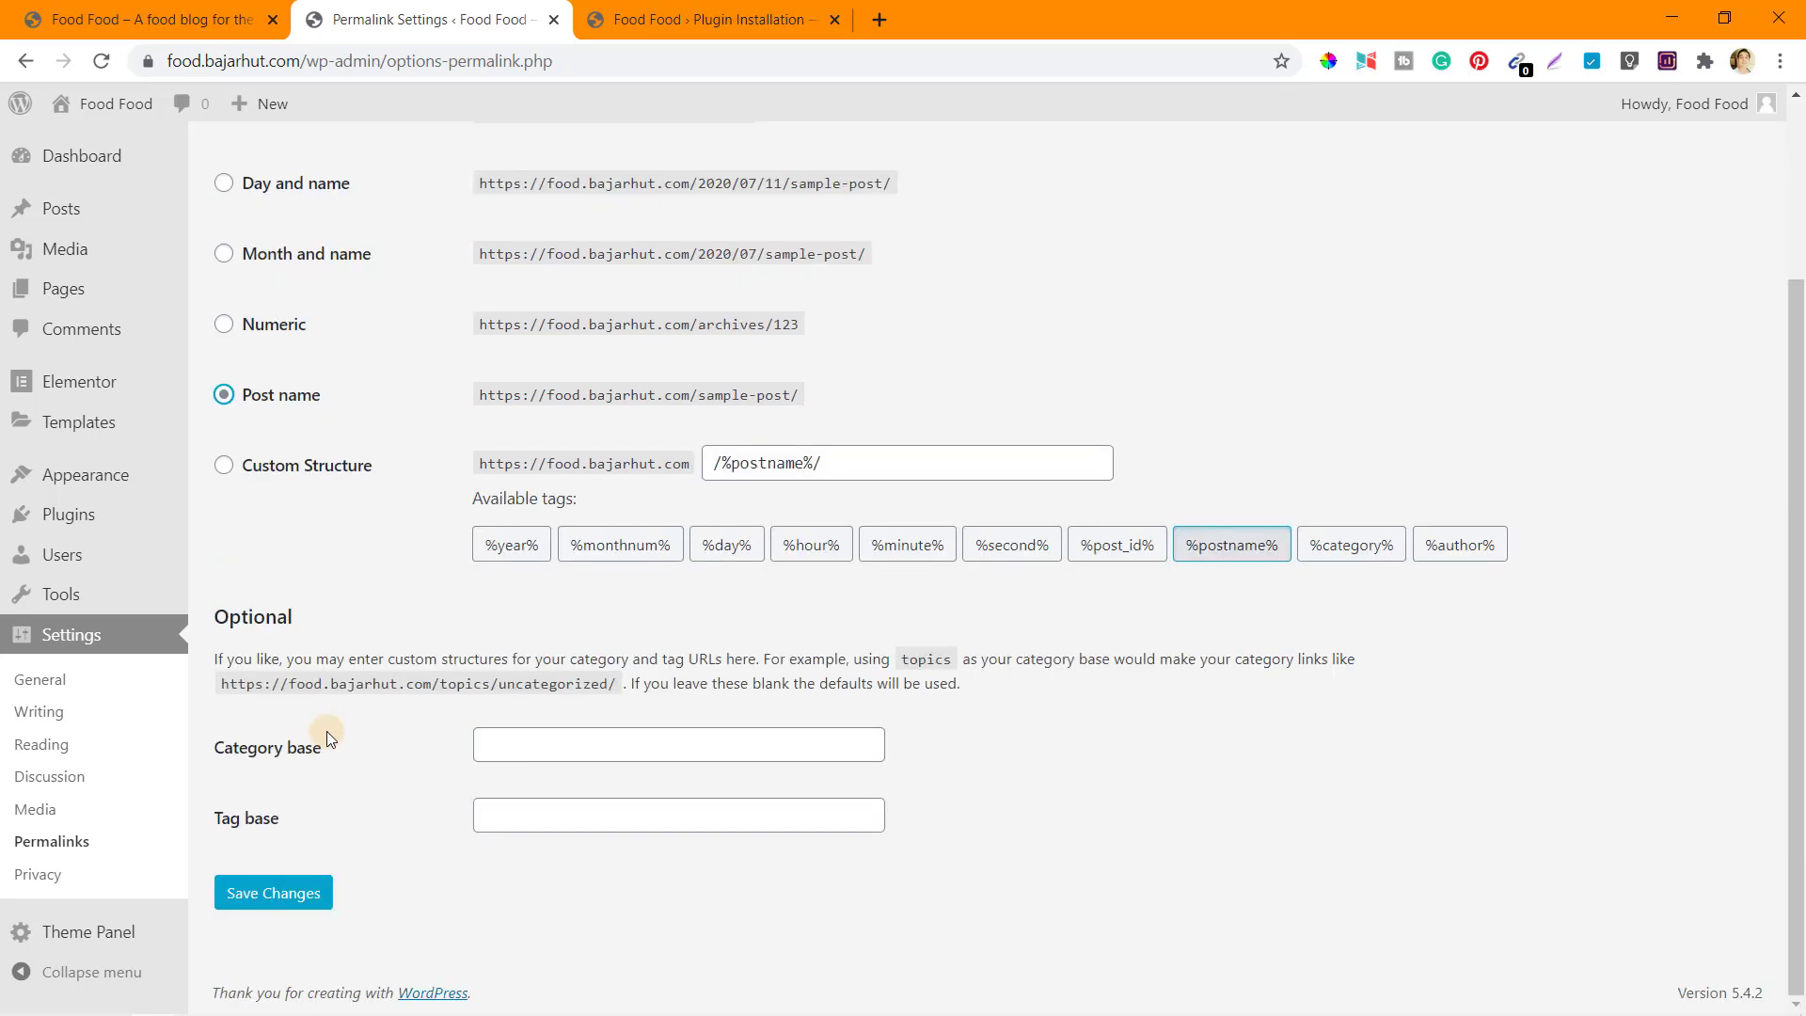
{"action": "left_click", "coordinate": [278, 897]}
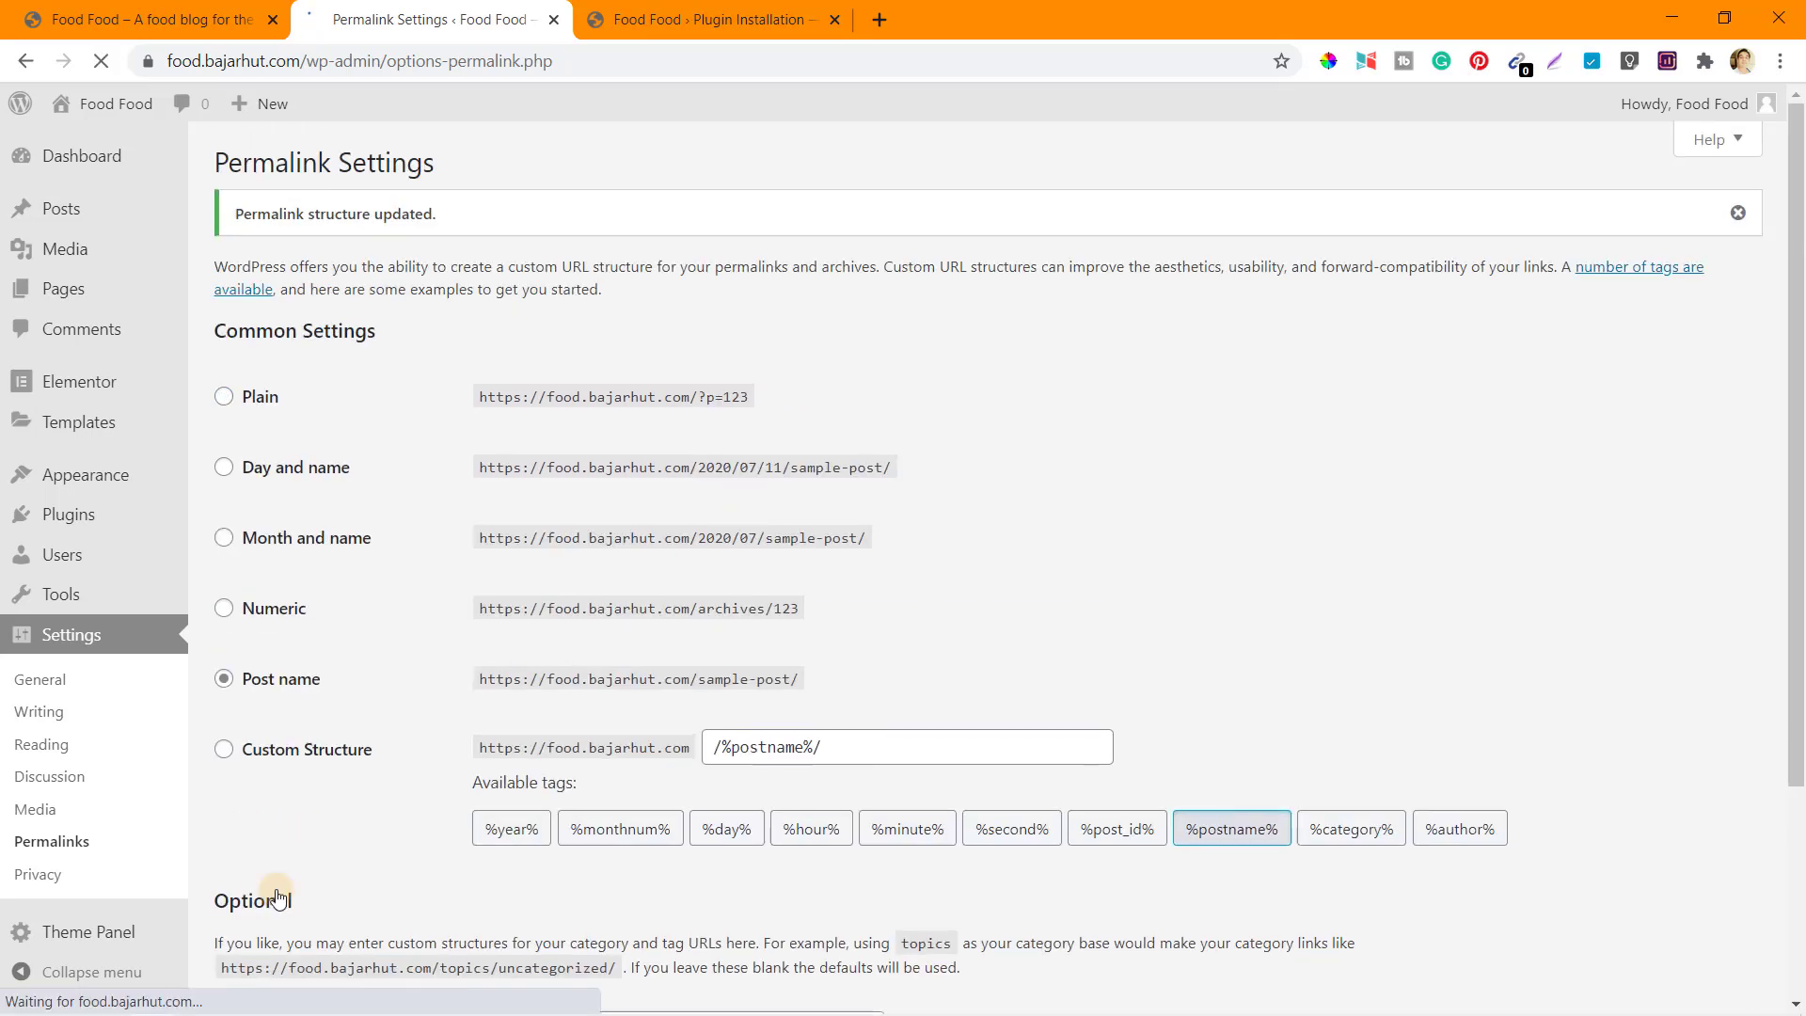
{"action": "left_click", "coordinate": [43, 811]}
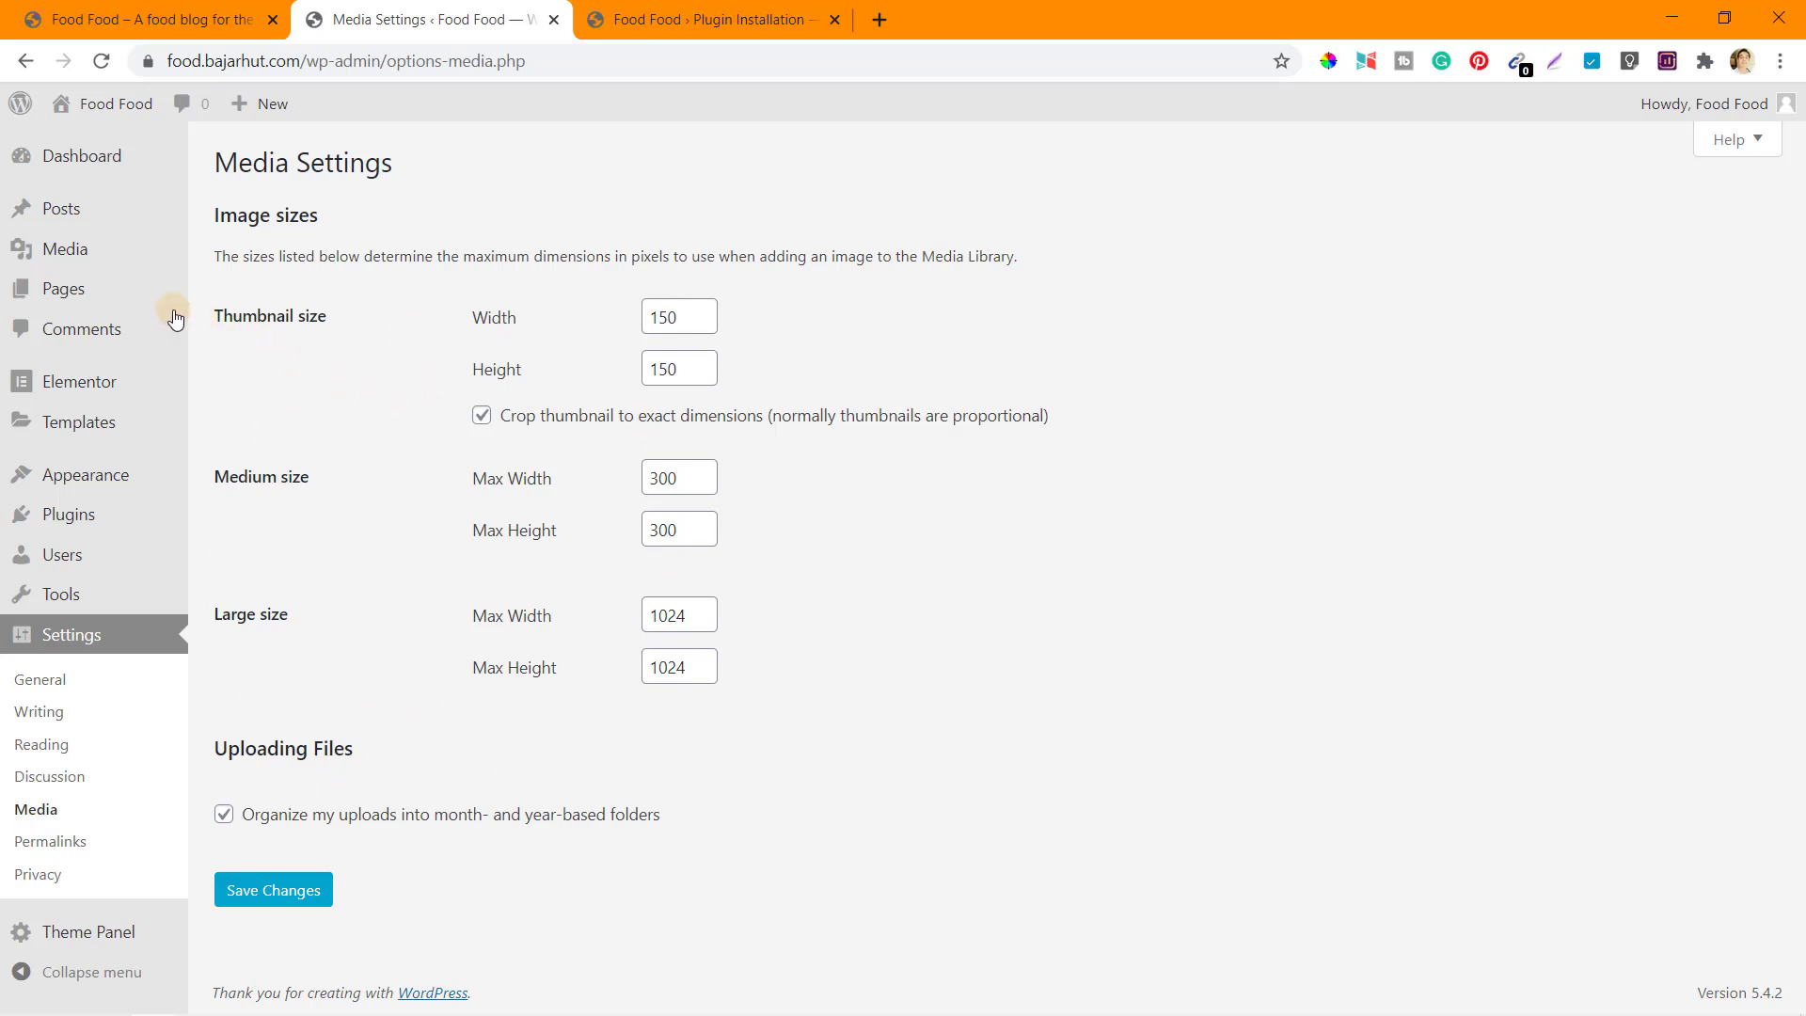
Start a new page from the Pages list, read through the Block Editor welcome guide and close it.
{"action": "mouse_move", "coordinate": [77, 299]}
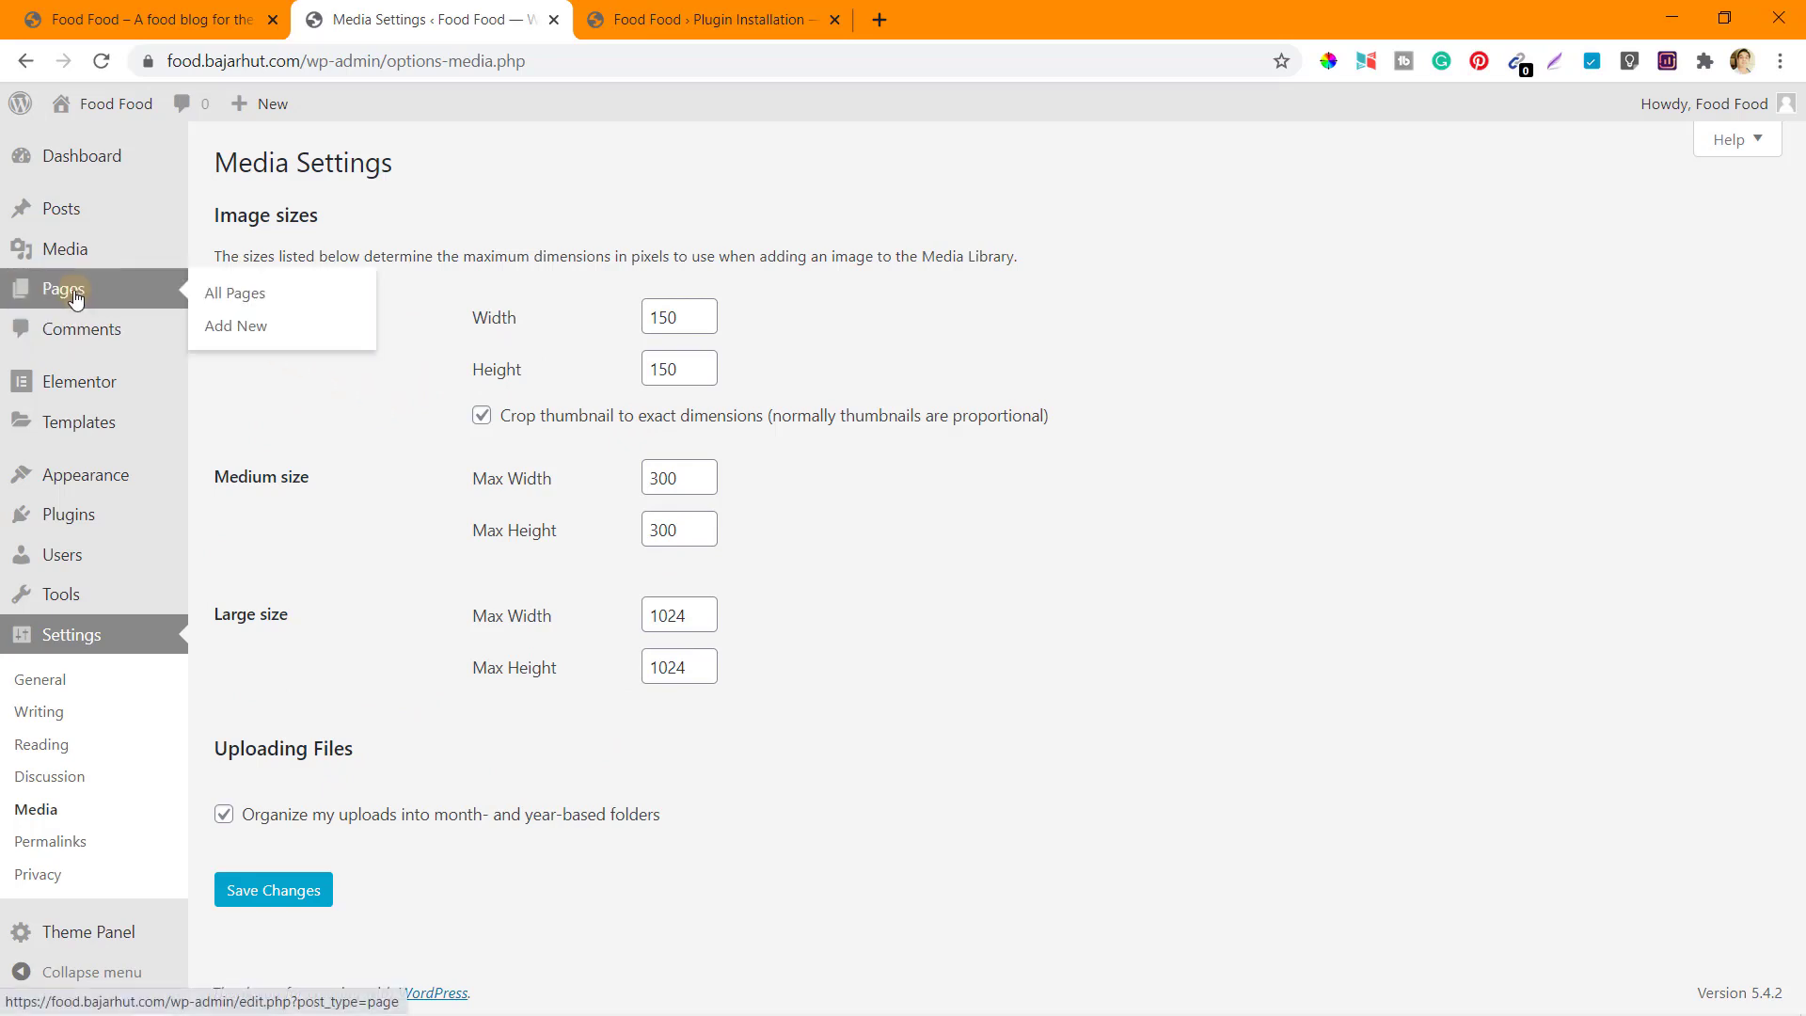
{"action": "left_click", "coordinate": [76, 297]}
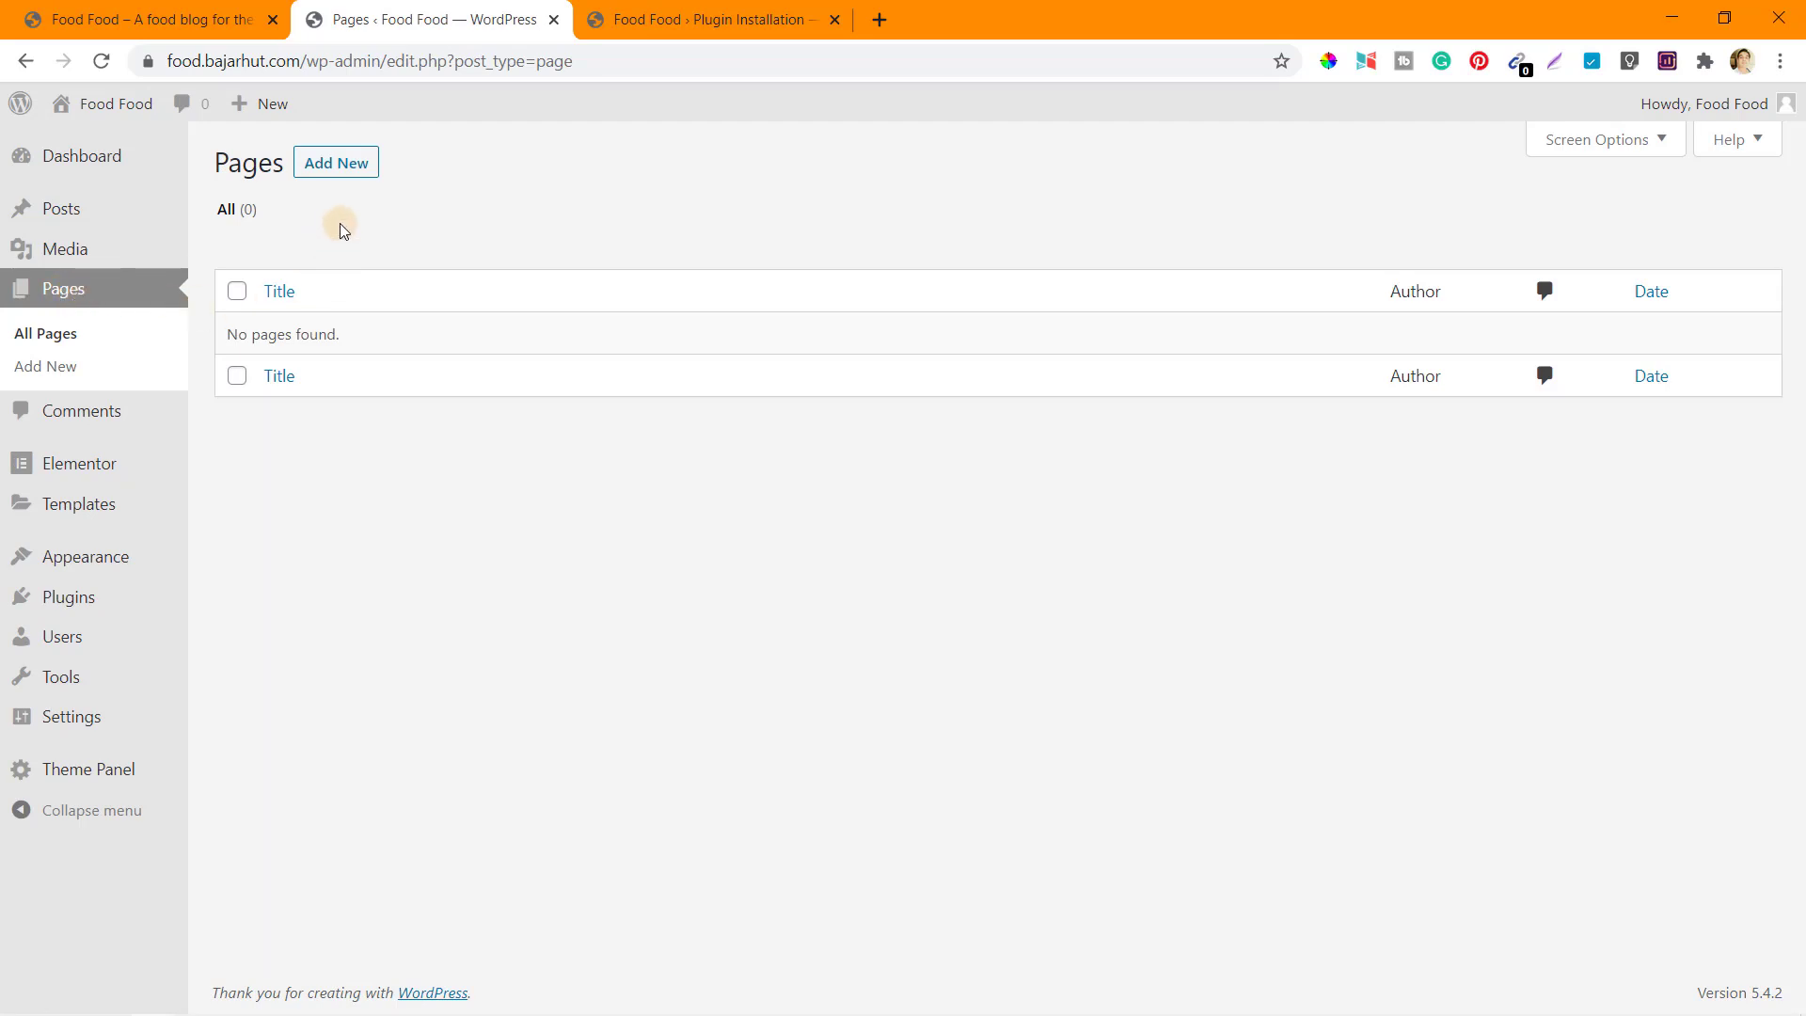
{"action": "left_click", "coordinate": [341, 176]}
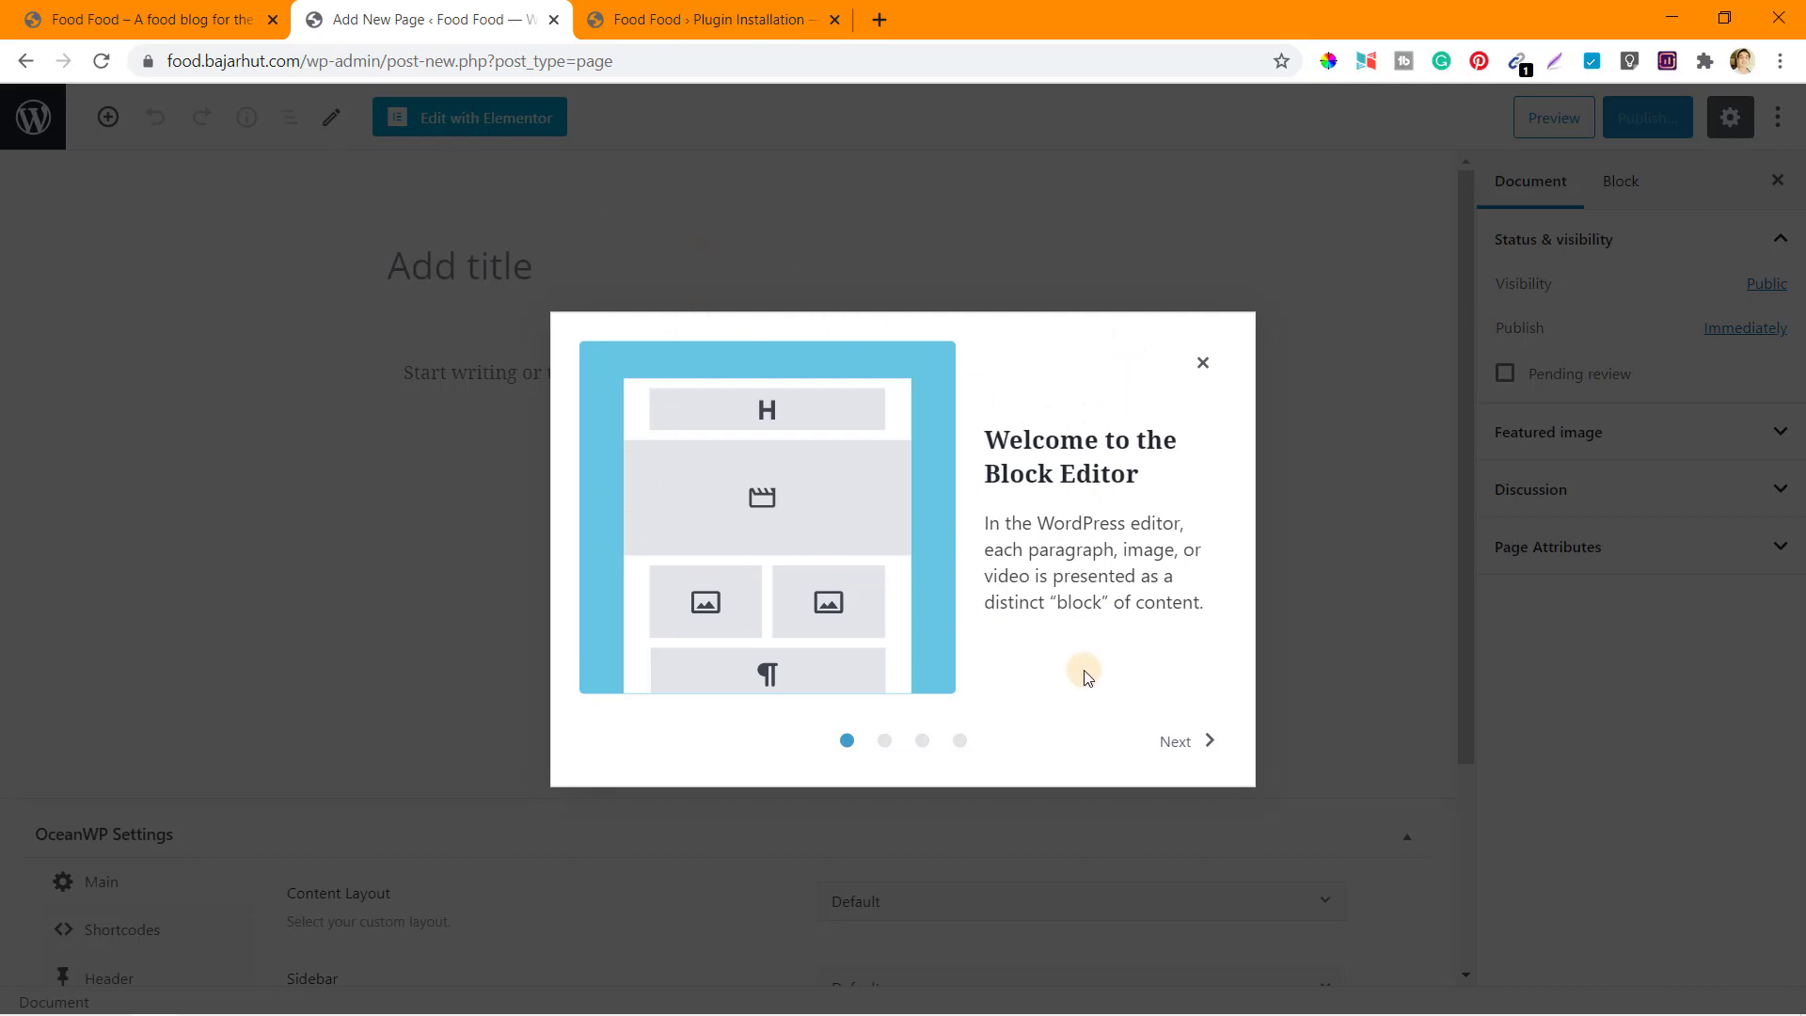
{"action": "left_click", "coordinate": [1187, 743]}
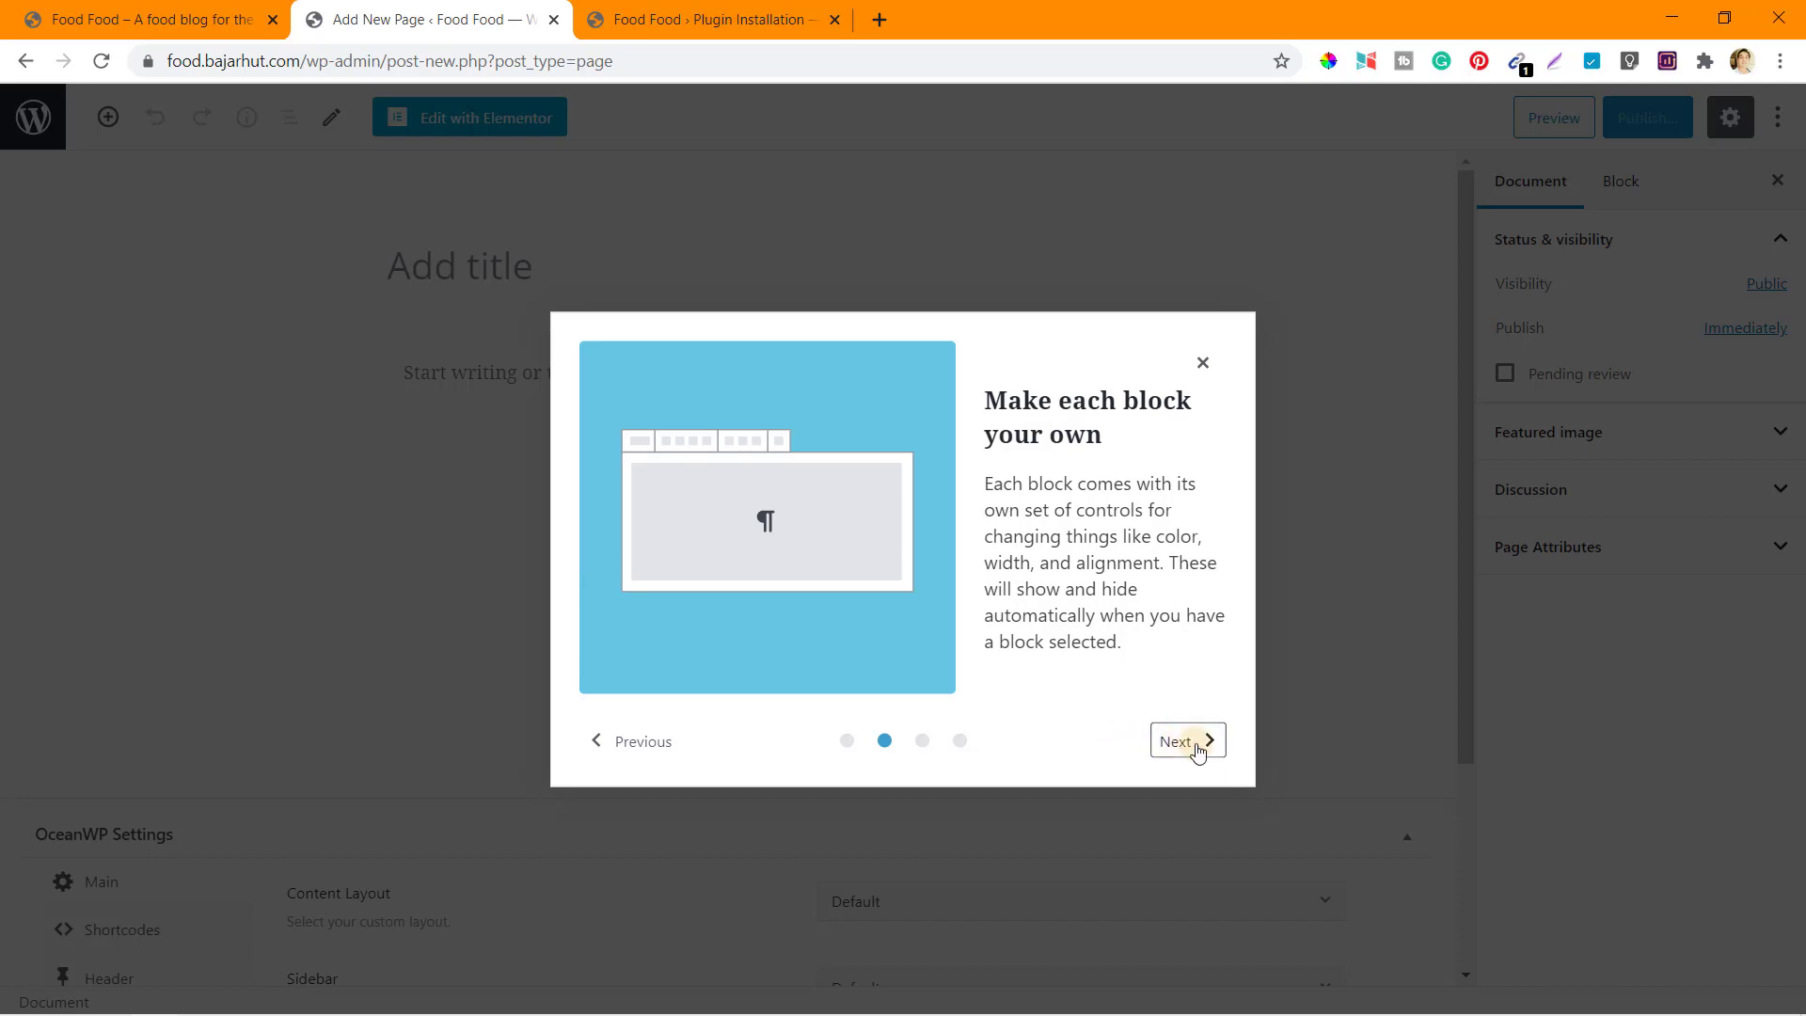
{"action": "left_click", "coordinate": [1198, 752]}
{"action": "left_click", "coordinate": [1197, 749]}
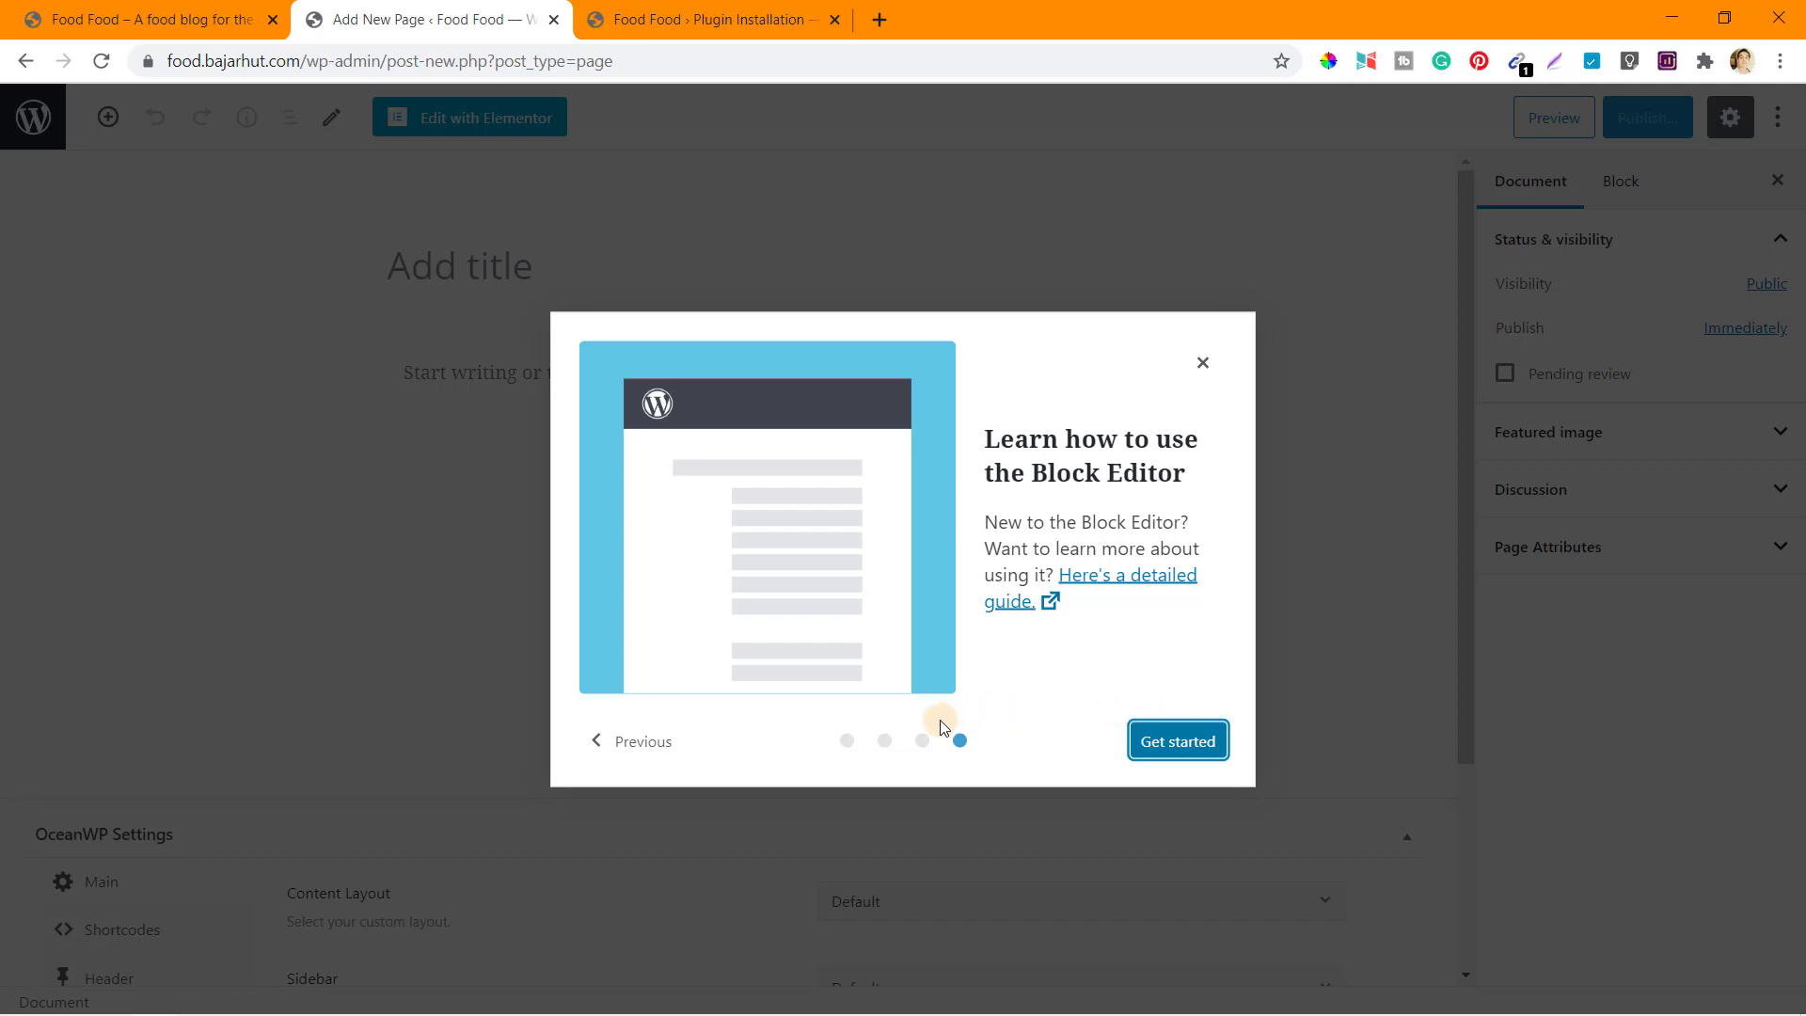
{"action": "left_click", "coordinate": [643, 745]}
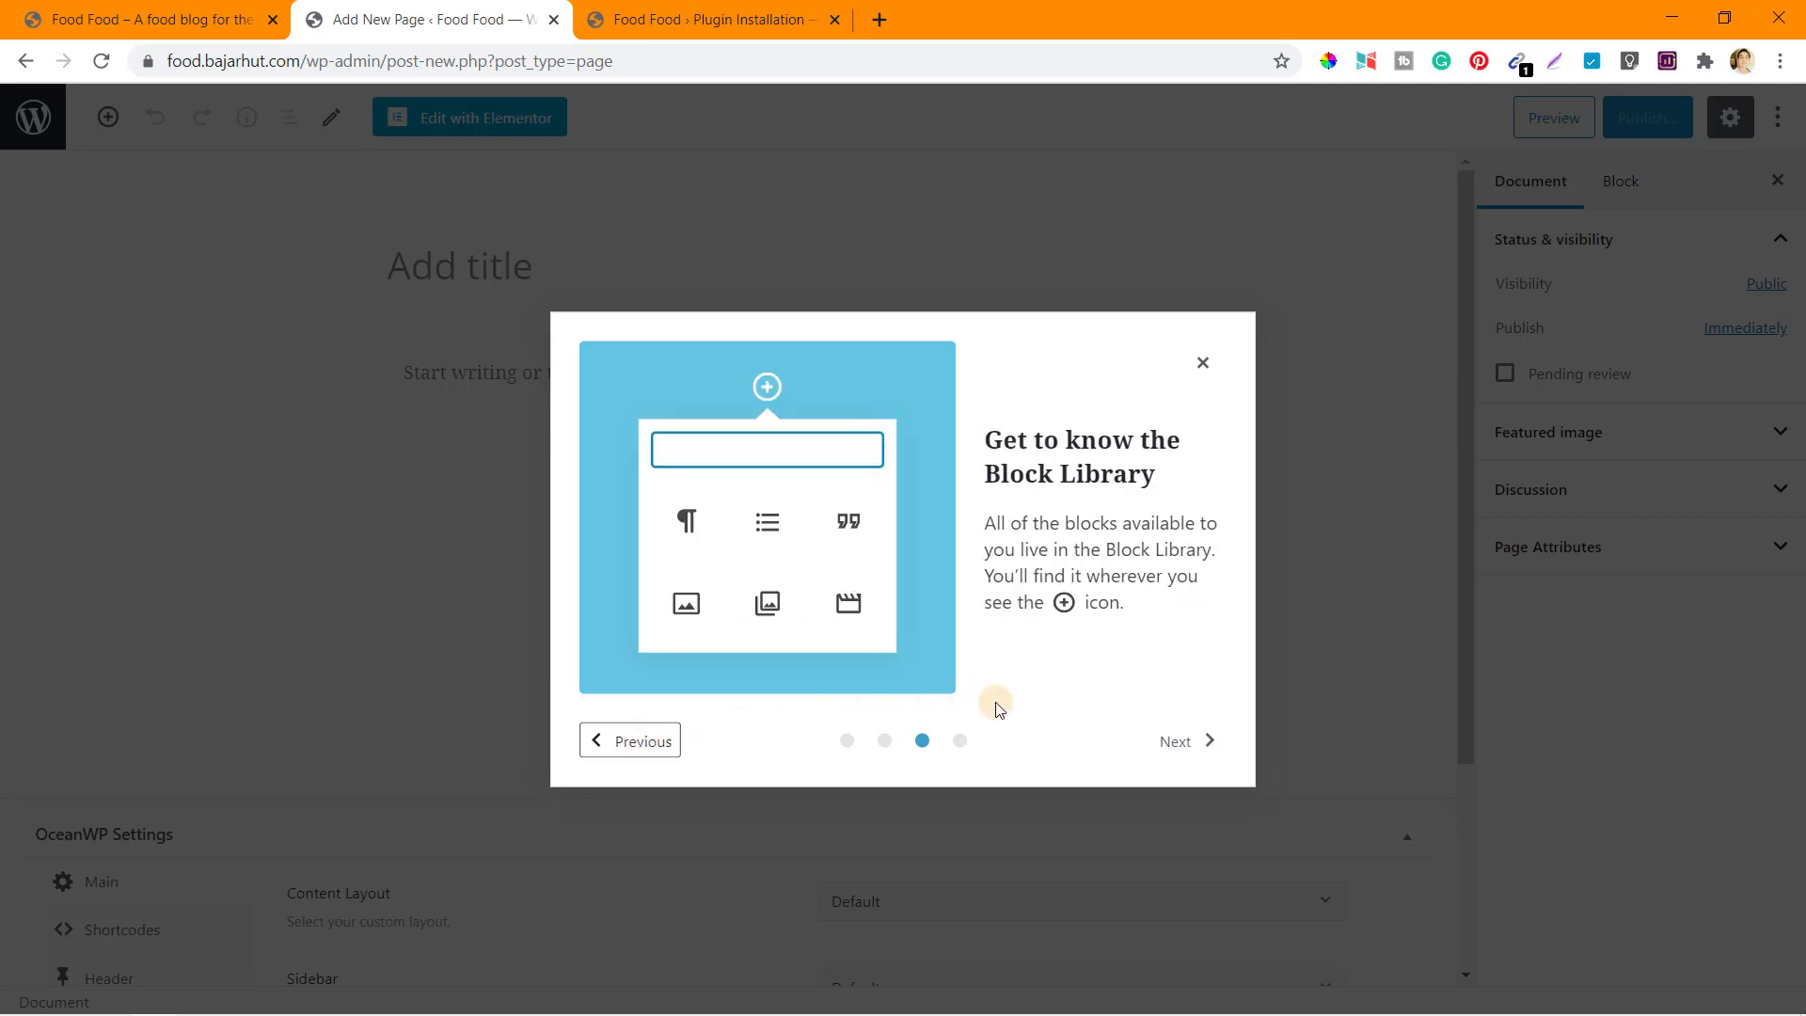
{"action": "left_click", "coordinate": [1173, 740]}
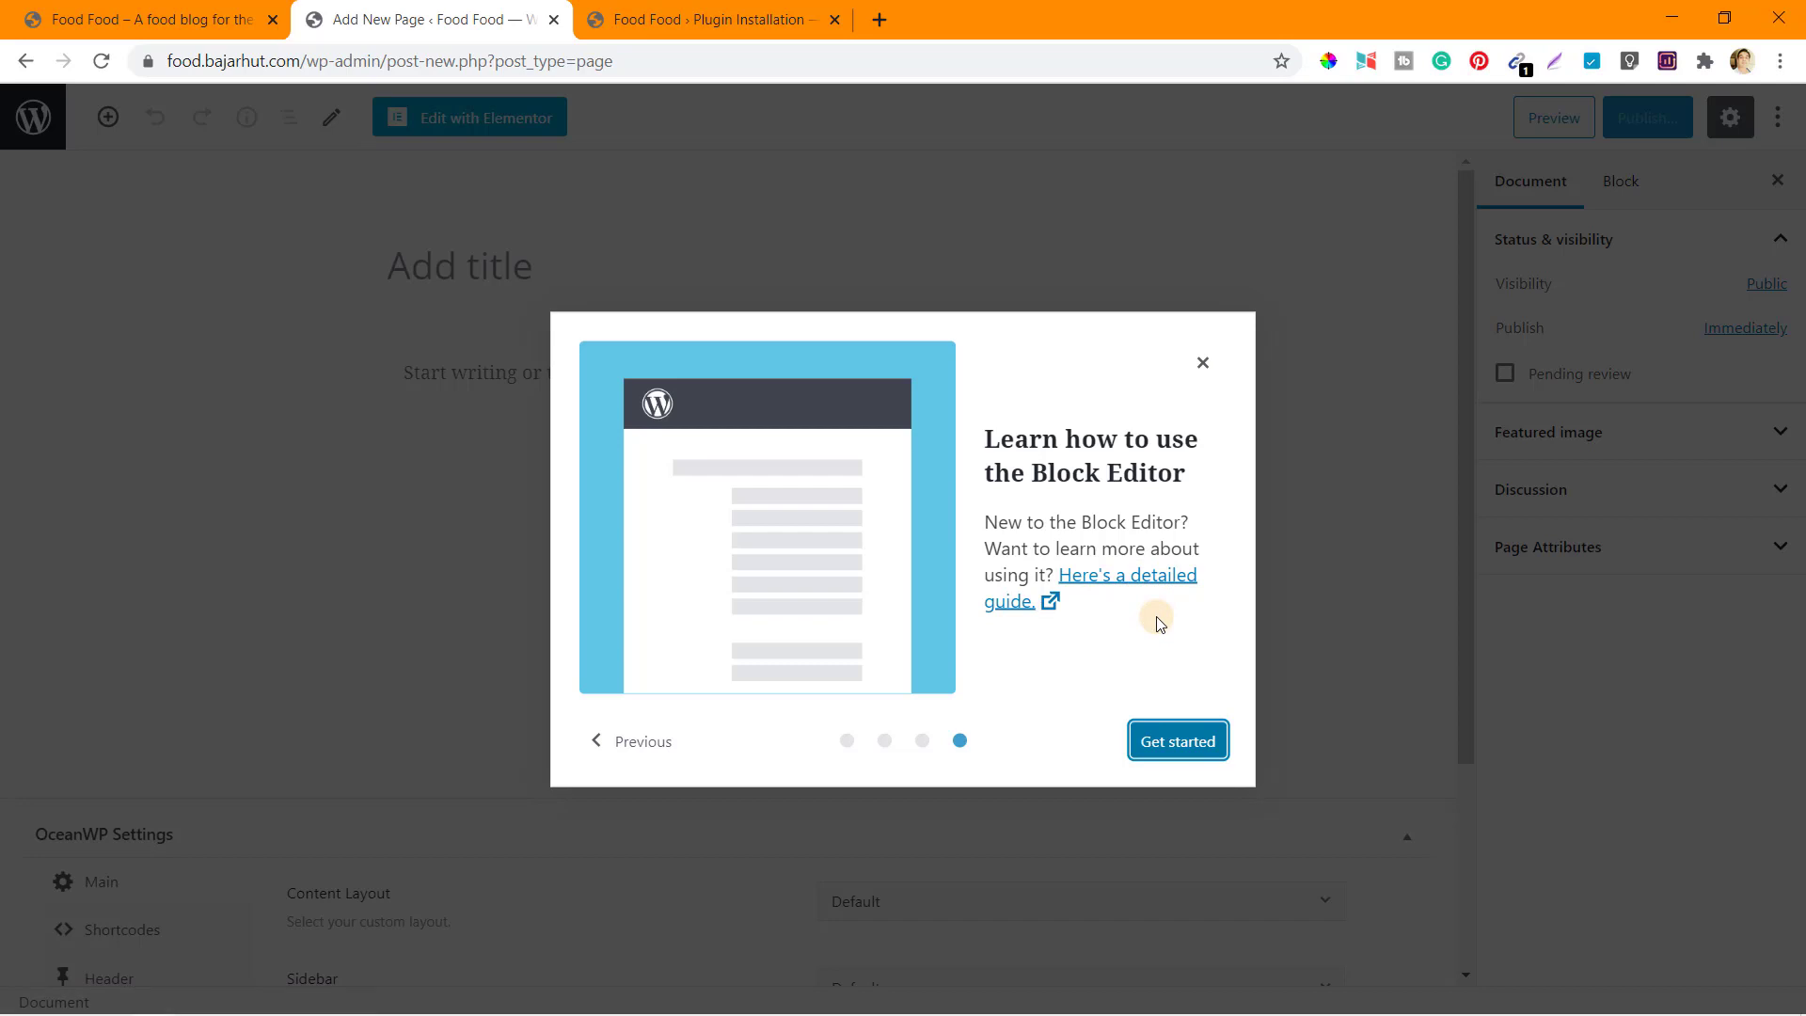
{"action": "left_click", "coordinate": [1203, 363]}
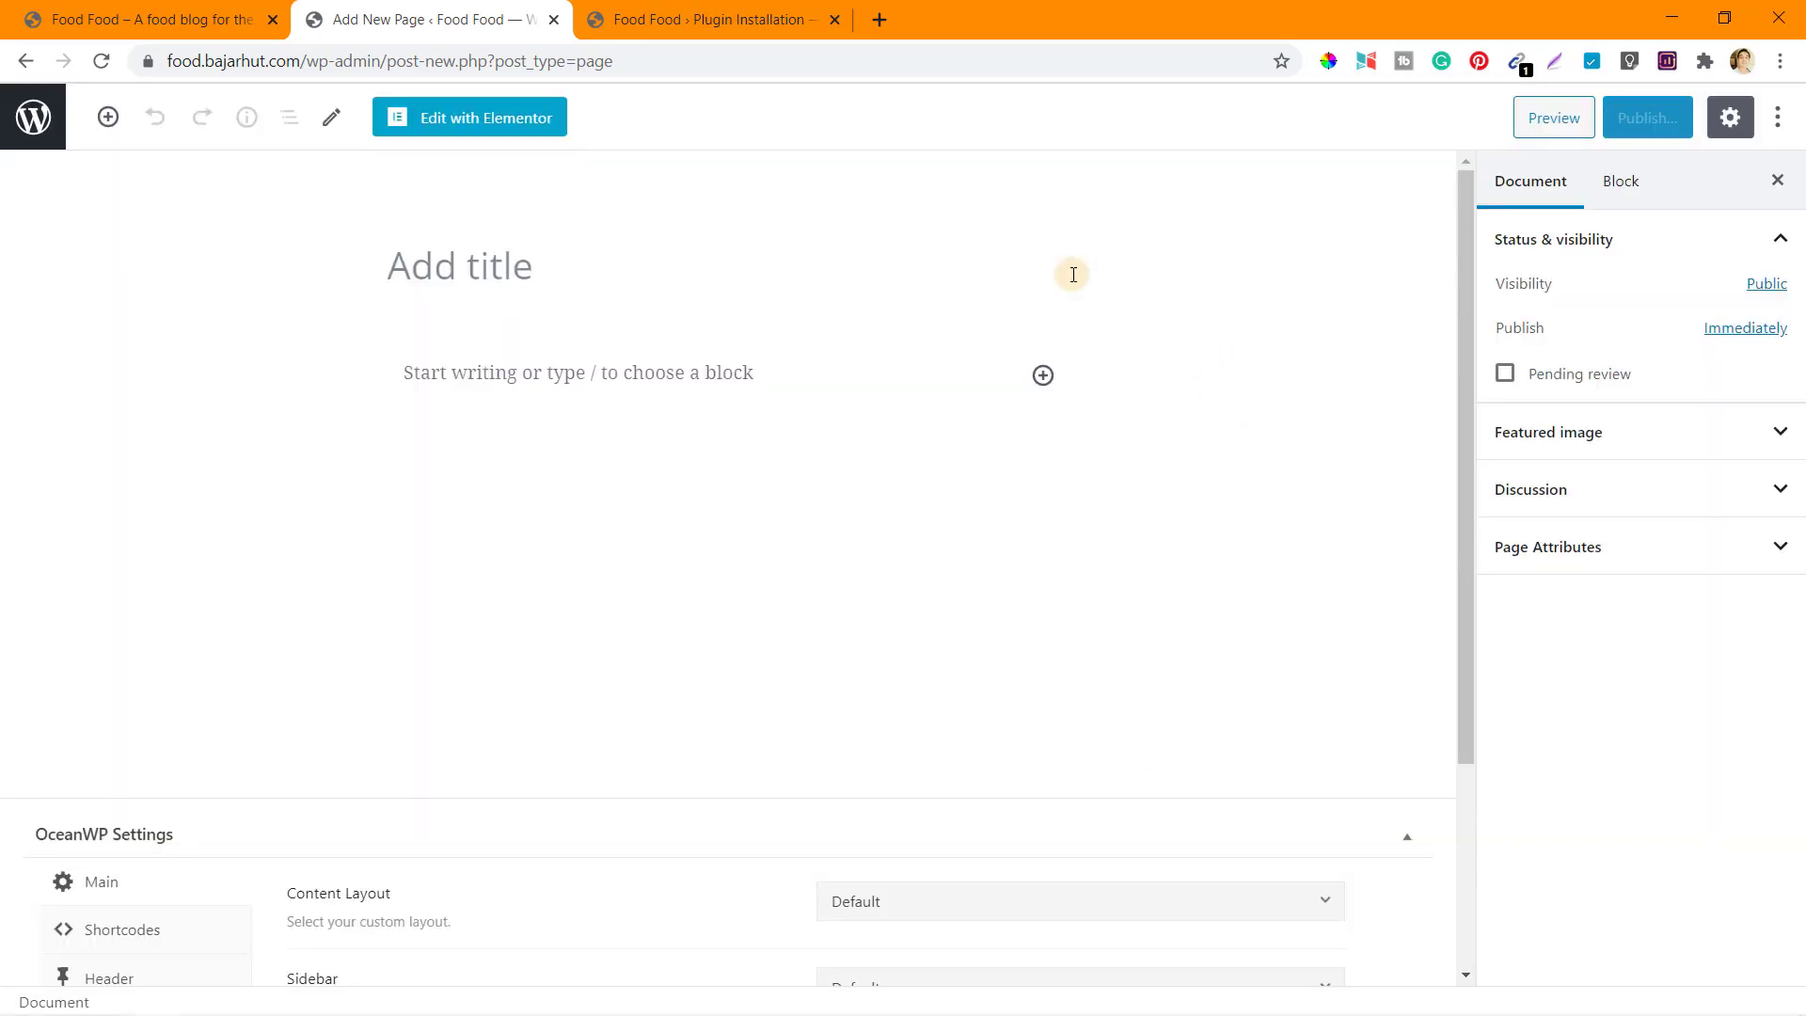
Enter "Home" as the title of the new page.
{"action": "left_click", "coordinate": [535, 272]}
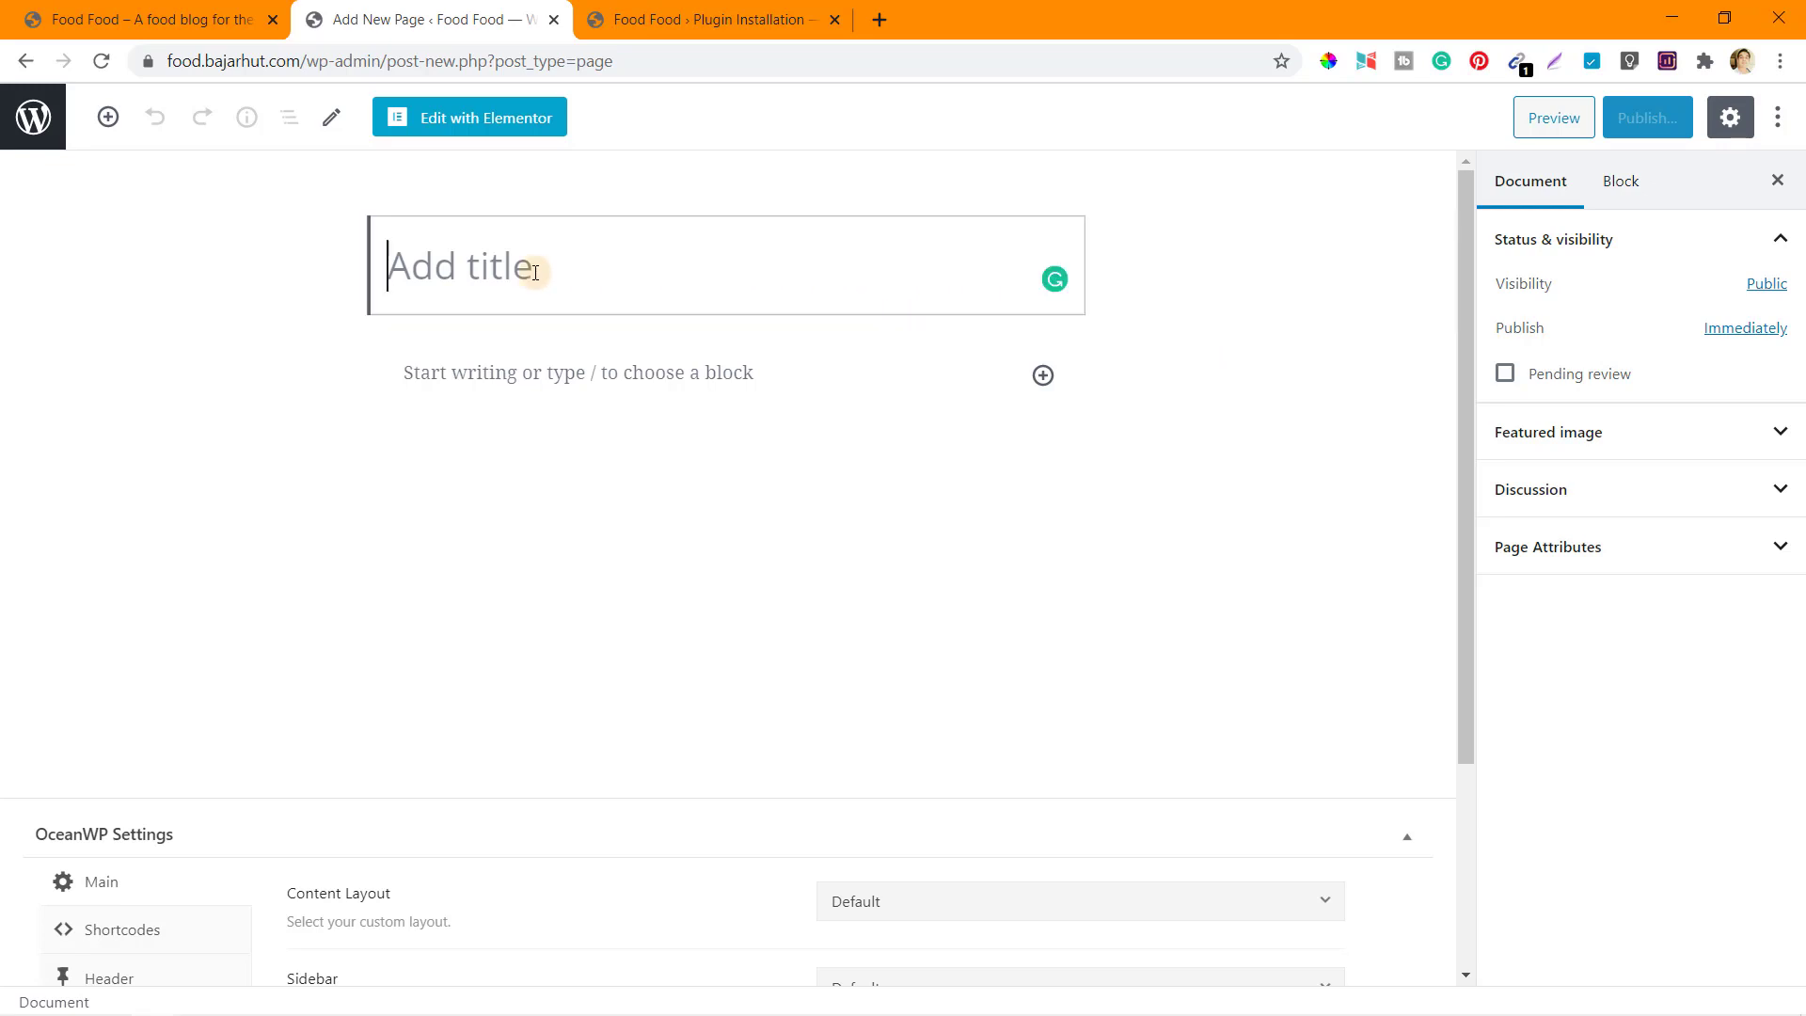
{"action": "type", "text": "Home"}
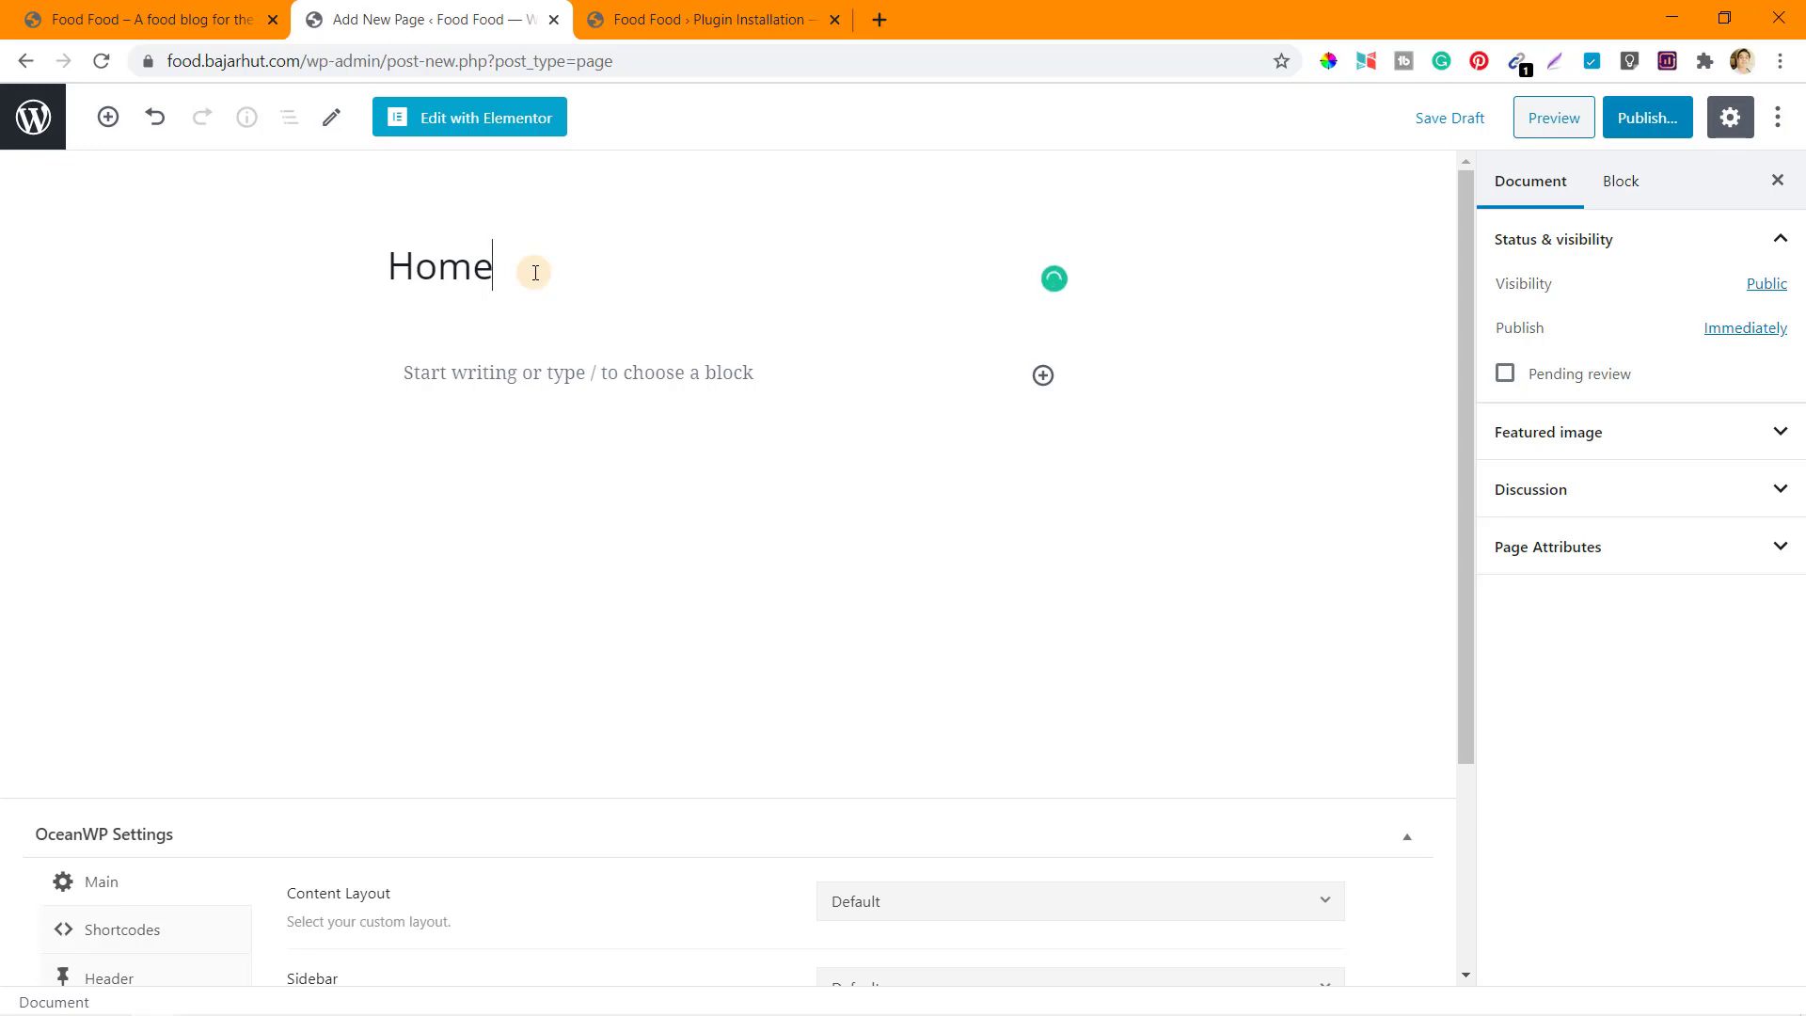
{"action": "scroll", "coordinate": [1161, 621], "scroll_direction": "down", "scroll_amount": 3}
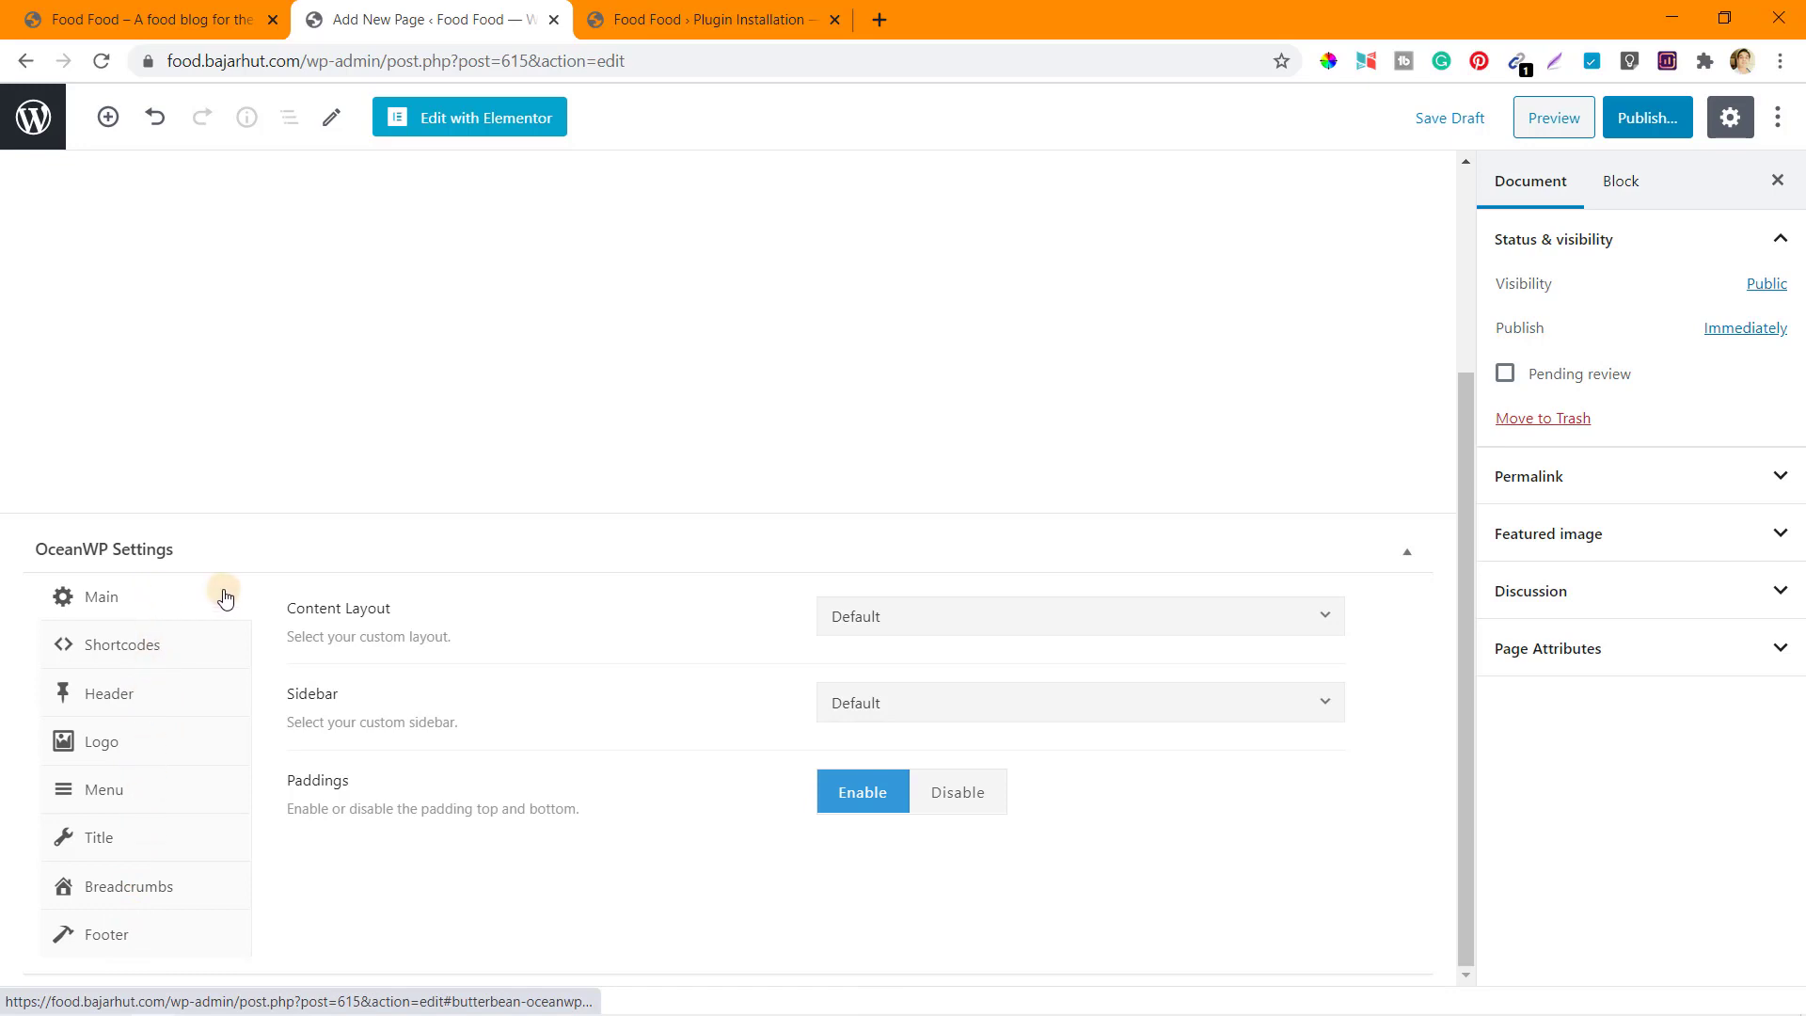
Set the Home page's content layout to 100% Full Width and look through the sidebar choices, leaving Default.
{"action": "left_click", "coordinate": [997, 623]}
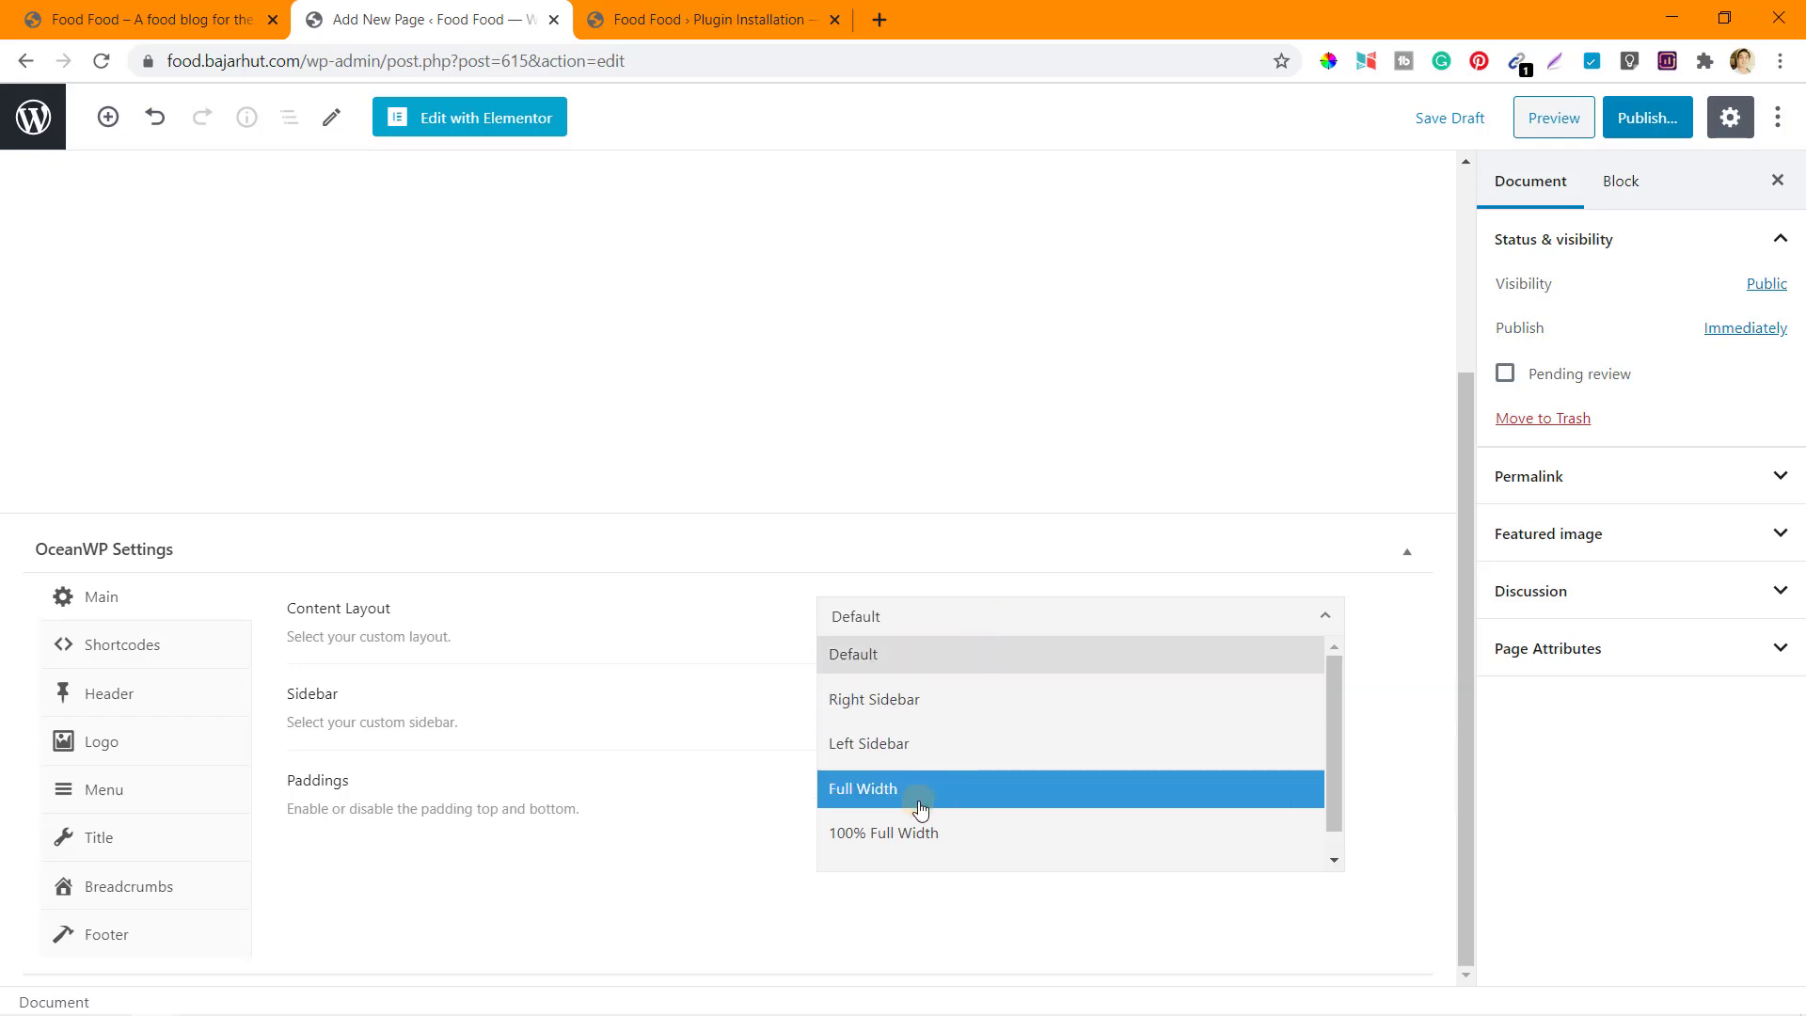
{"action": "left_click", "coordinate": [900, 834]}
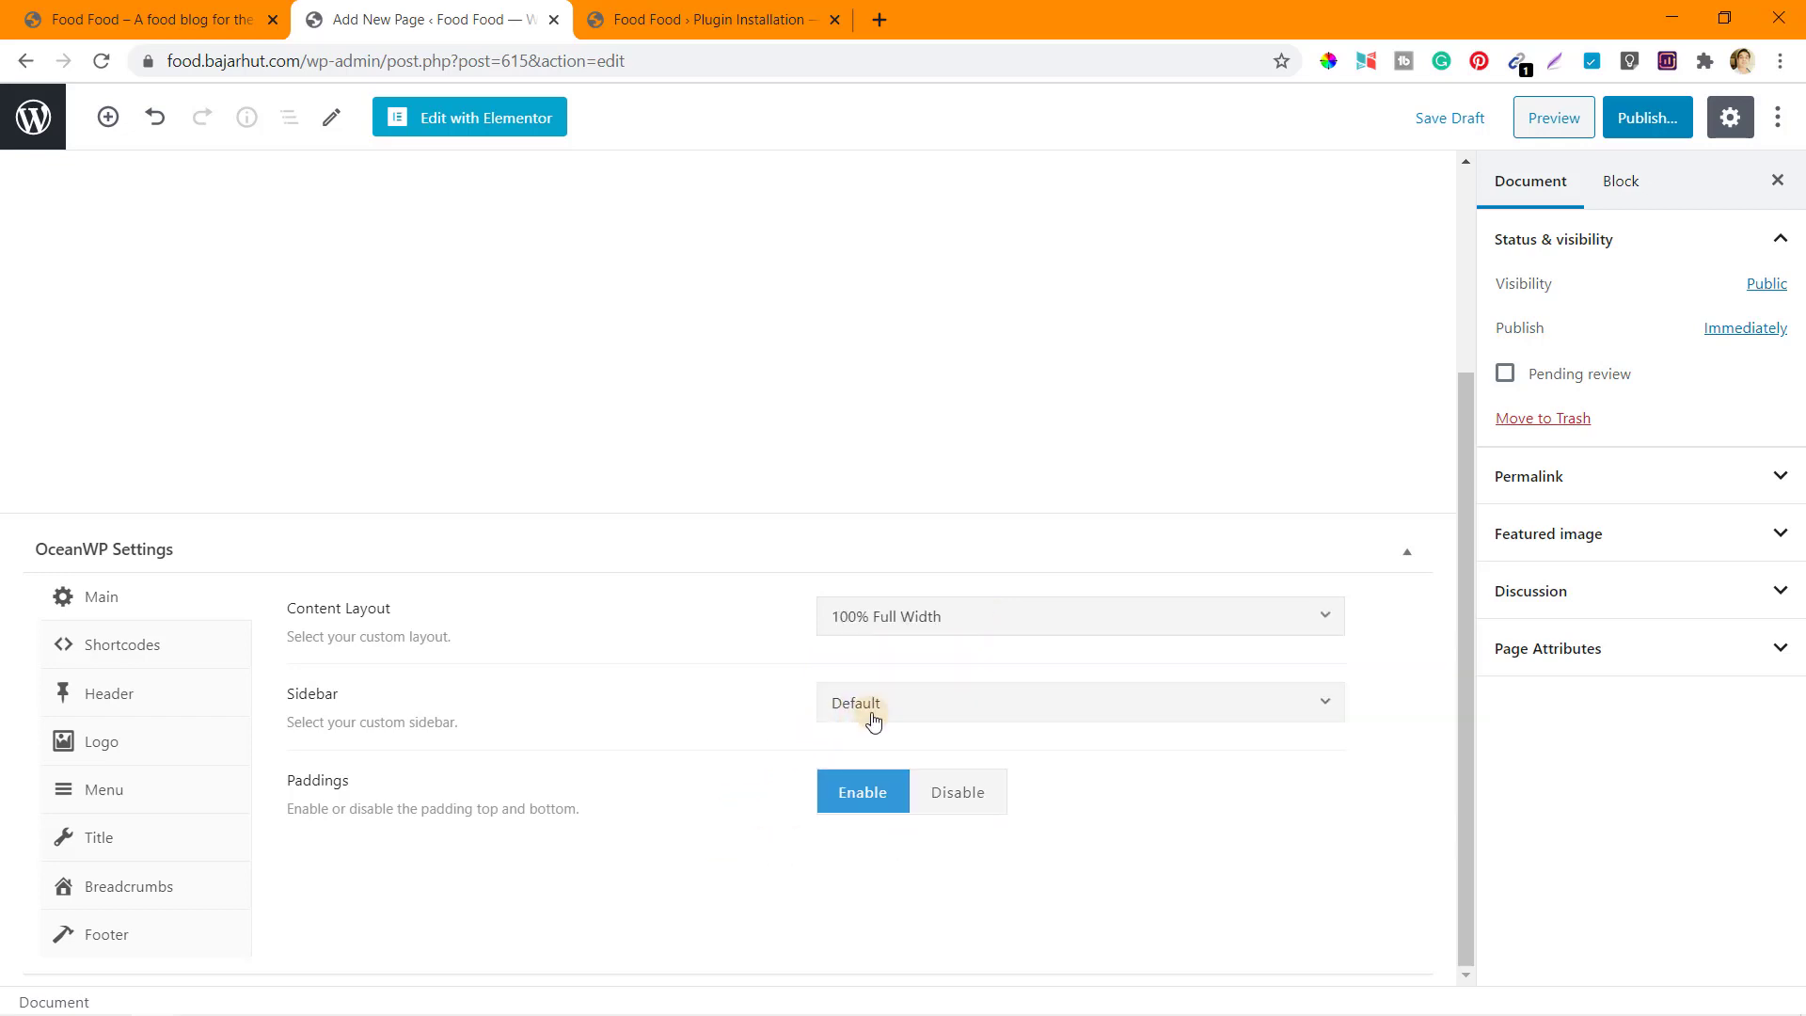
{"action": "left_click", "coordinate": [909, 708]}
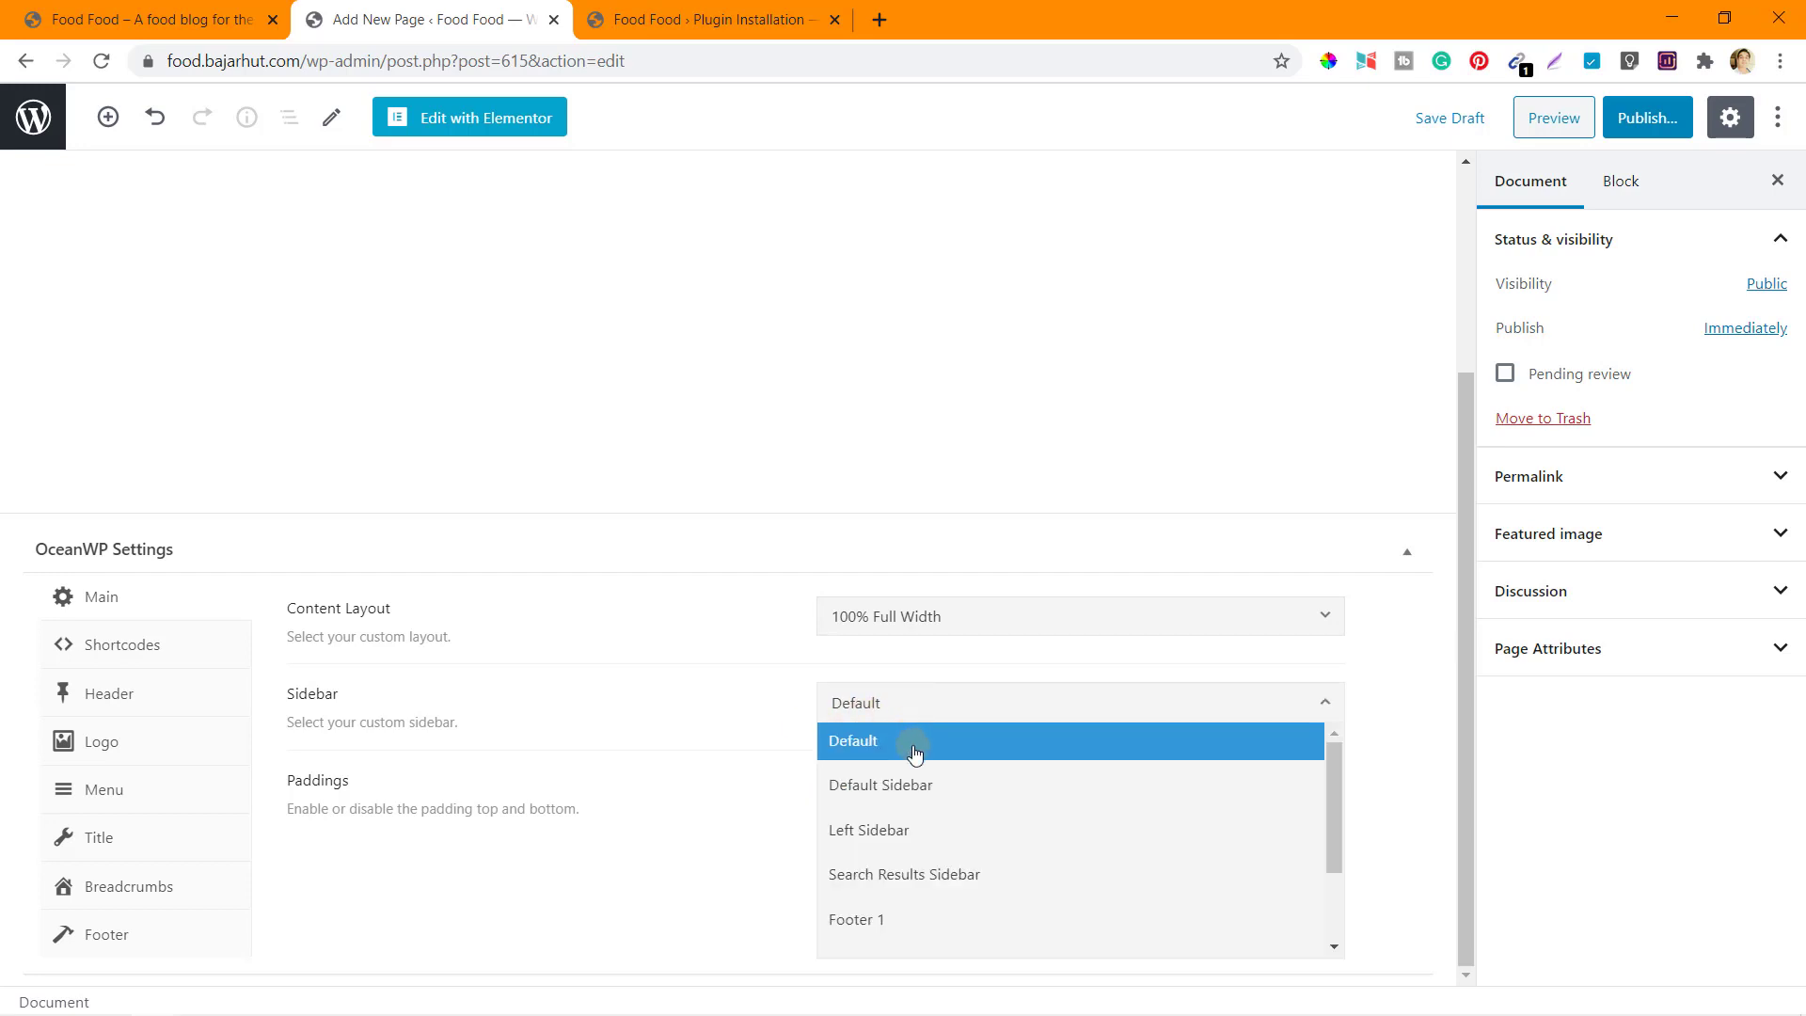
{"action": "scroll", "coordinate": [915, 839], "scroll_direction": "down", "scroll_amount": 3}
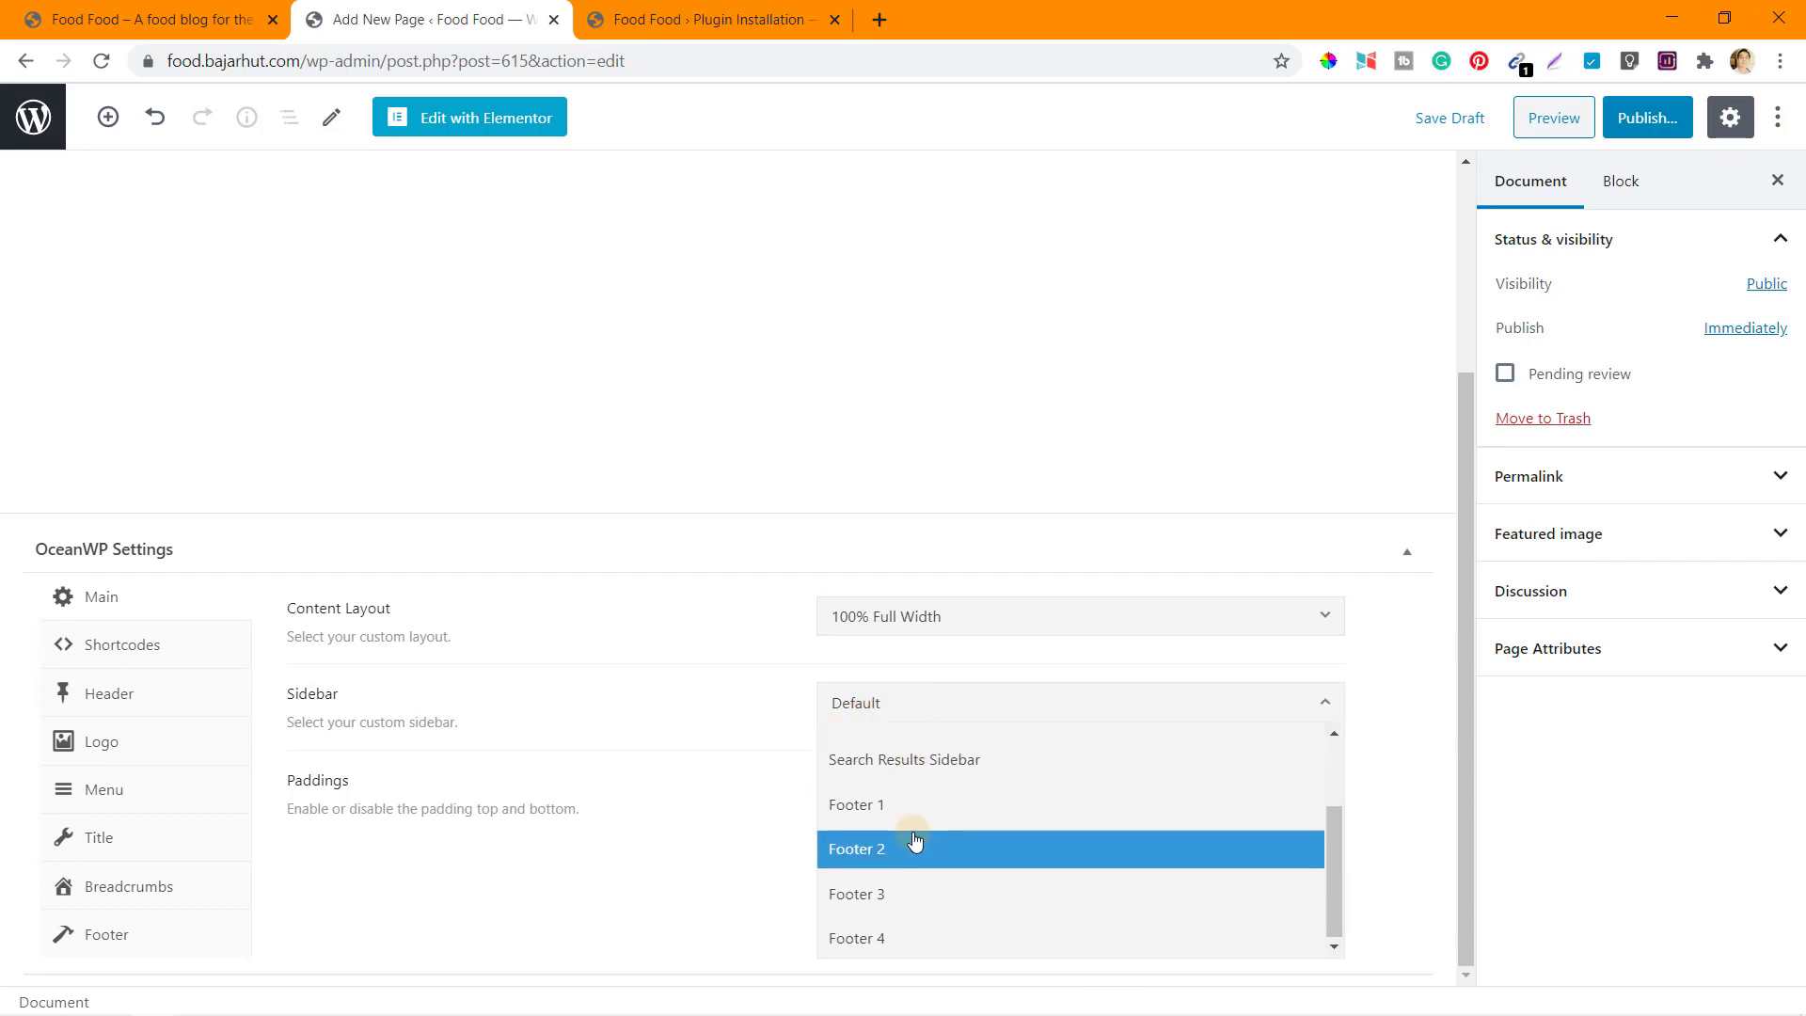
{"action": "left_click", "coordinate": [773, 758]}
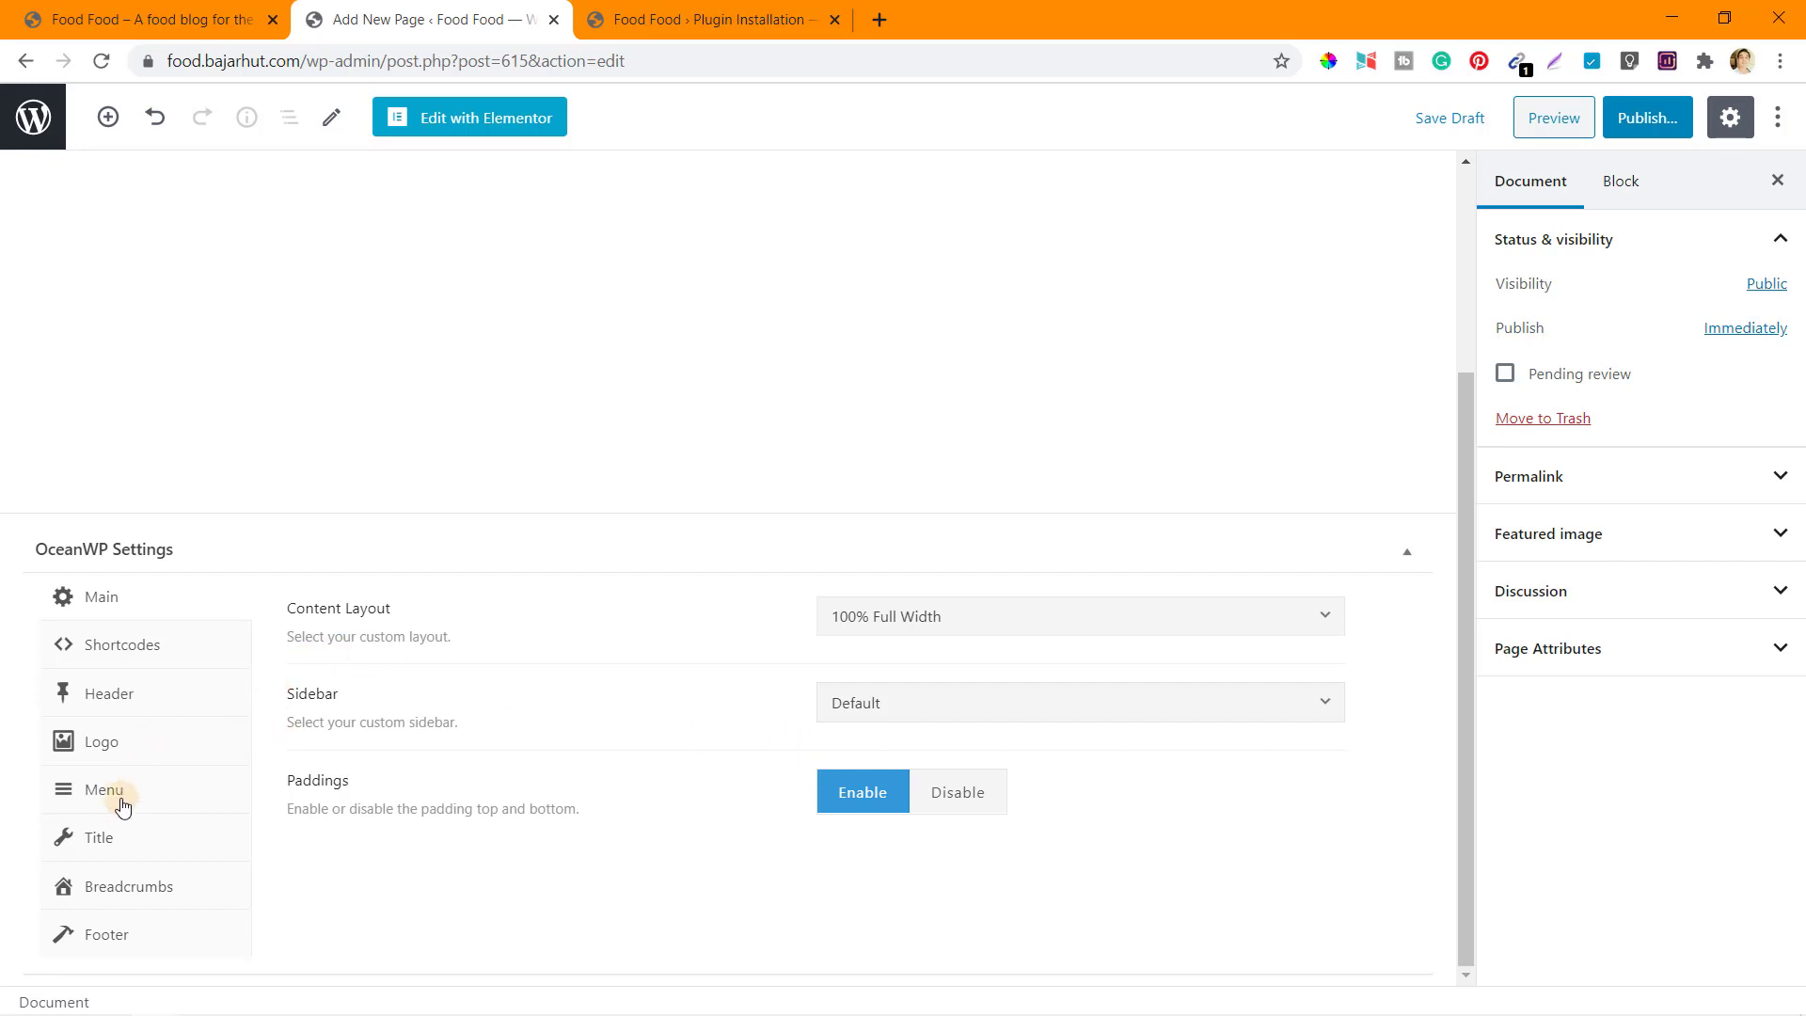
Disable the page title display for the Home page, then view its OceanWP header settings.
{"action": "left_click", "coordinate": [110, 835]}
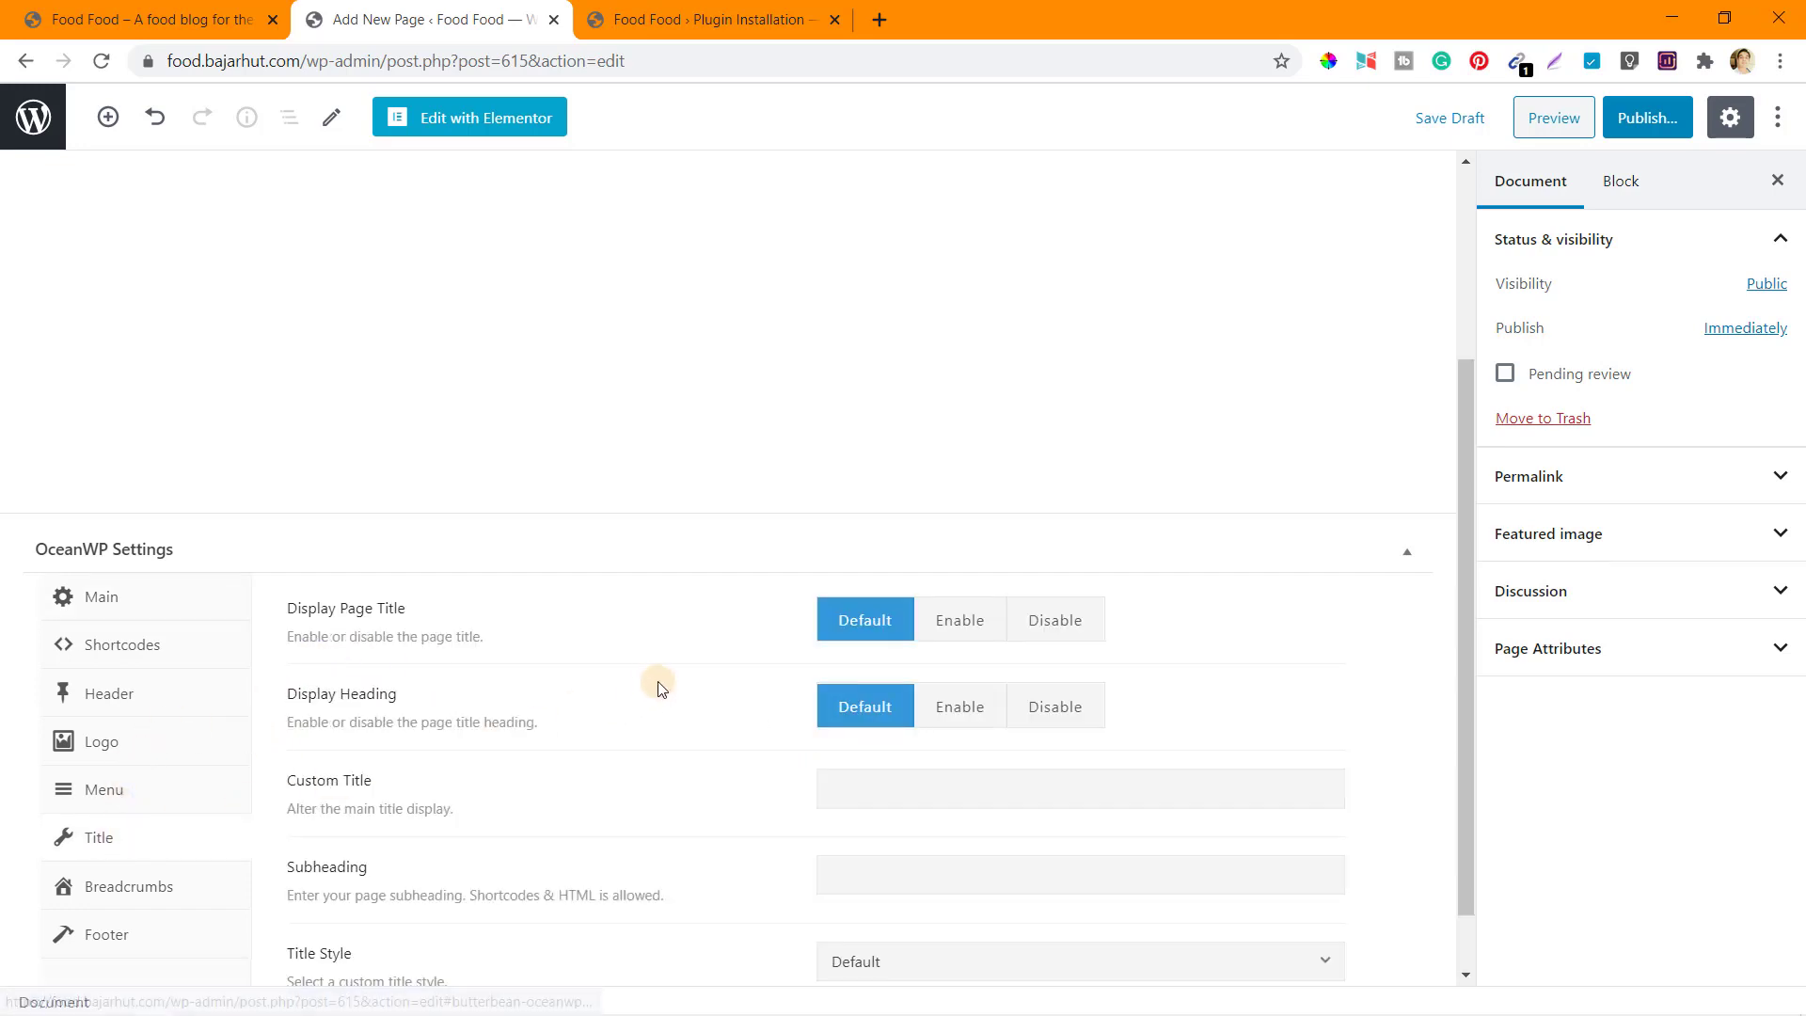
{"action": "left_click", "coordinate": [1083, 630]}
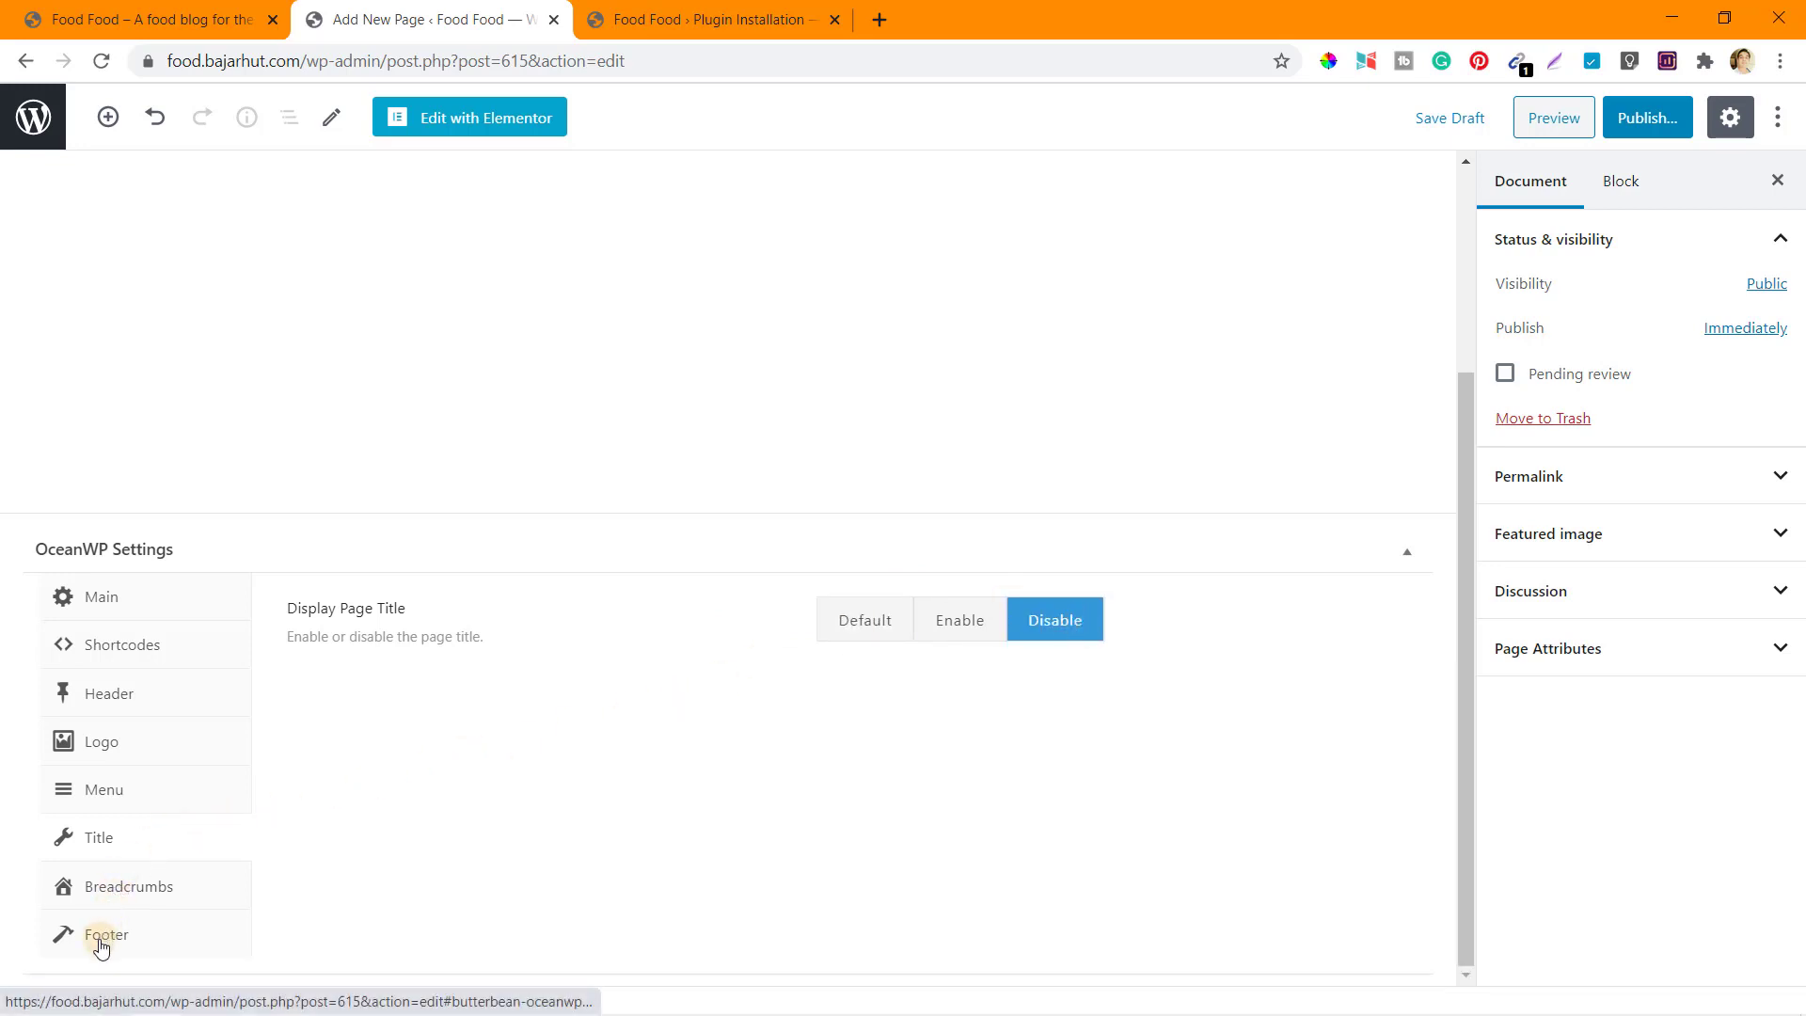
{"action": "left_click", "coordinate": [112, 699]}
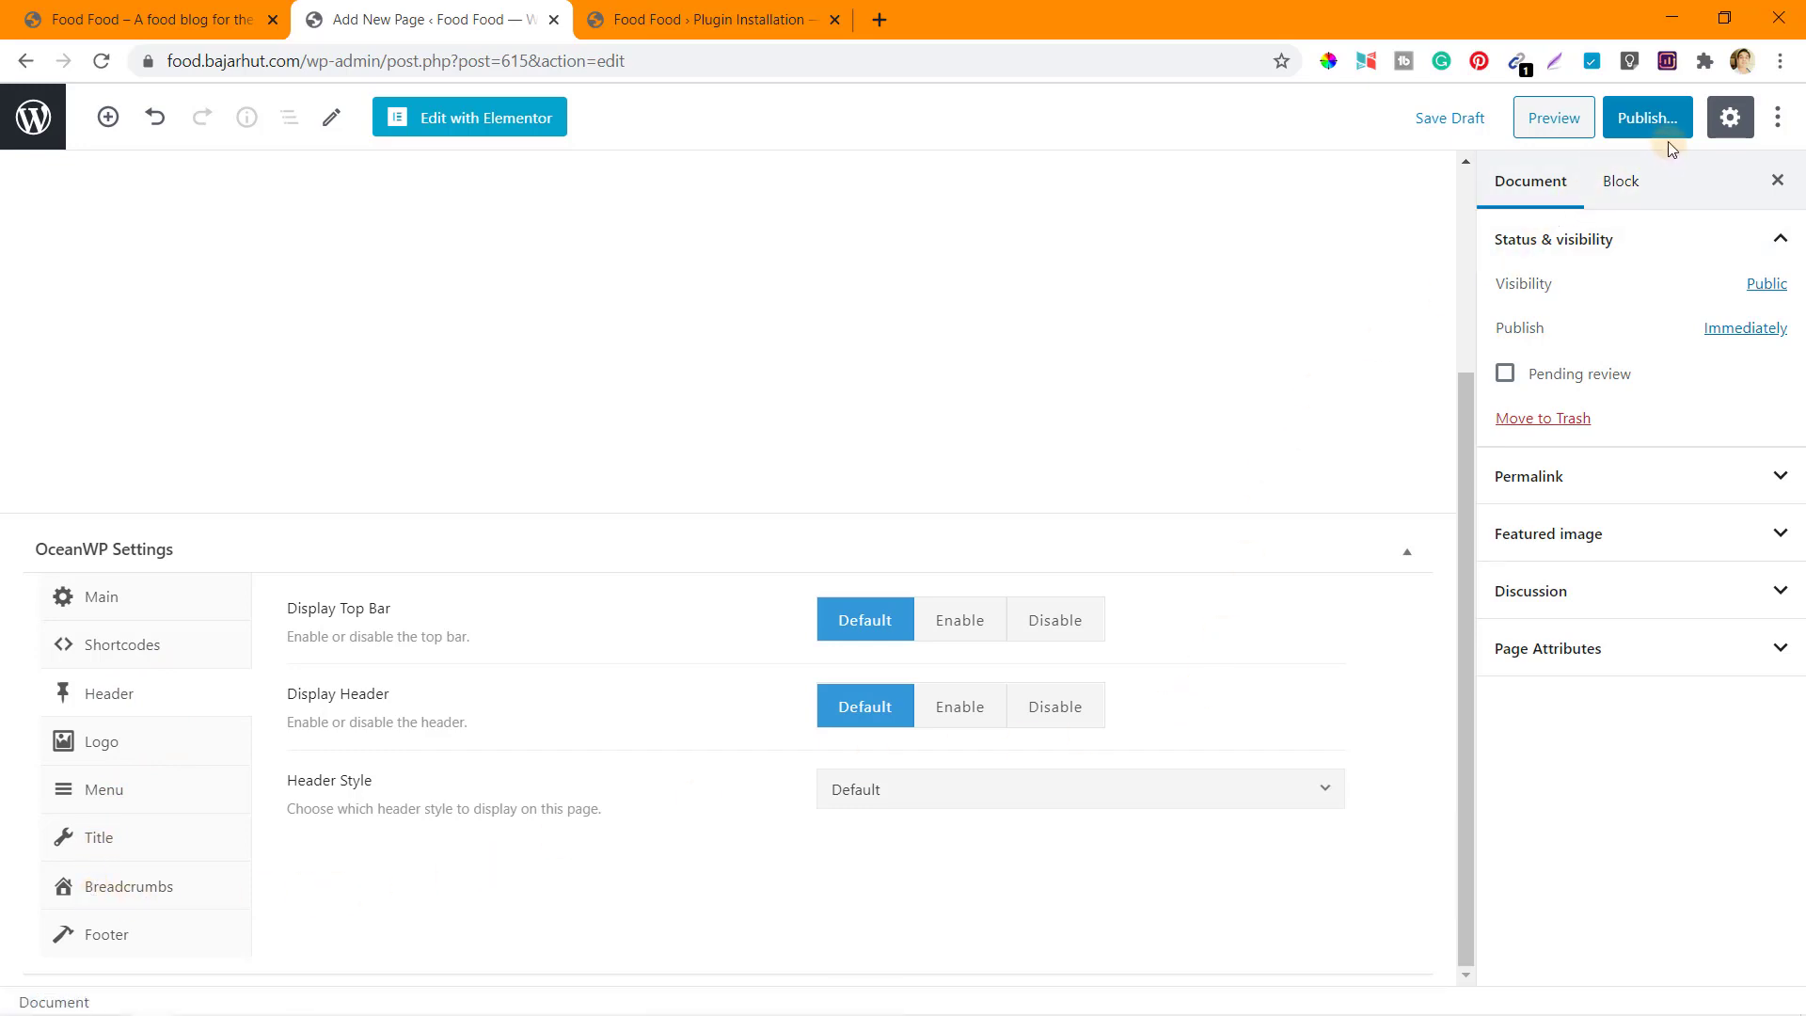
Assign the Elementor Full Width template to the Home page and publish it.
{"action": "left_click", "coordinate": [1656, 657]}
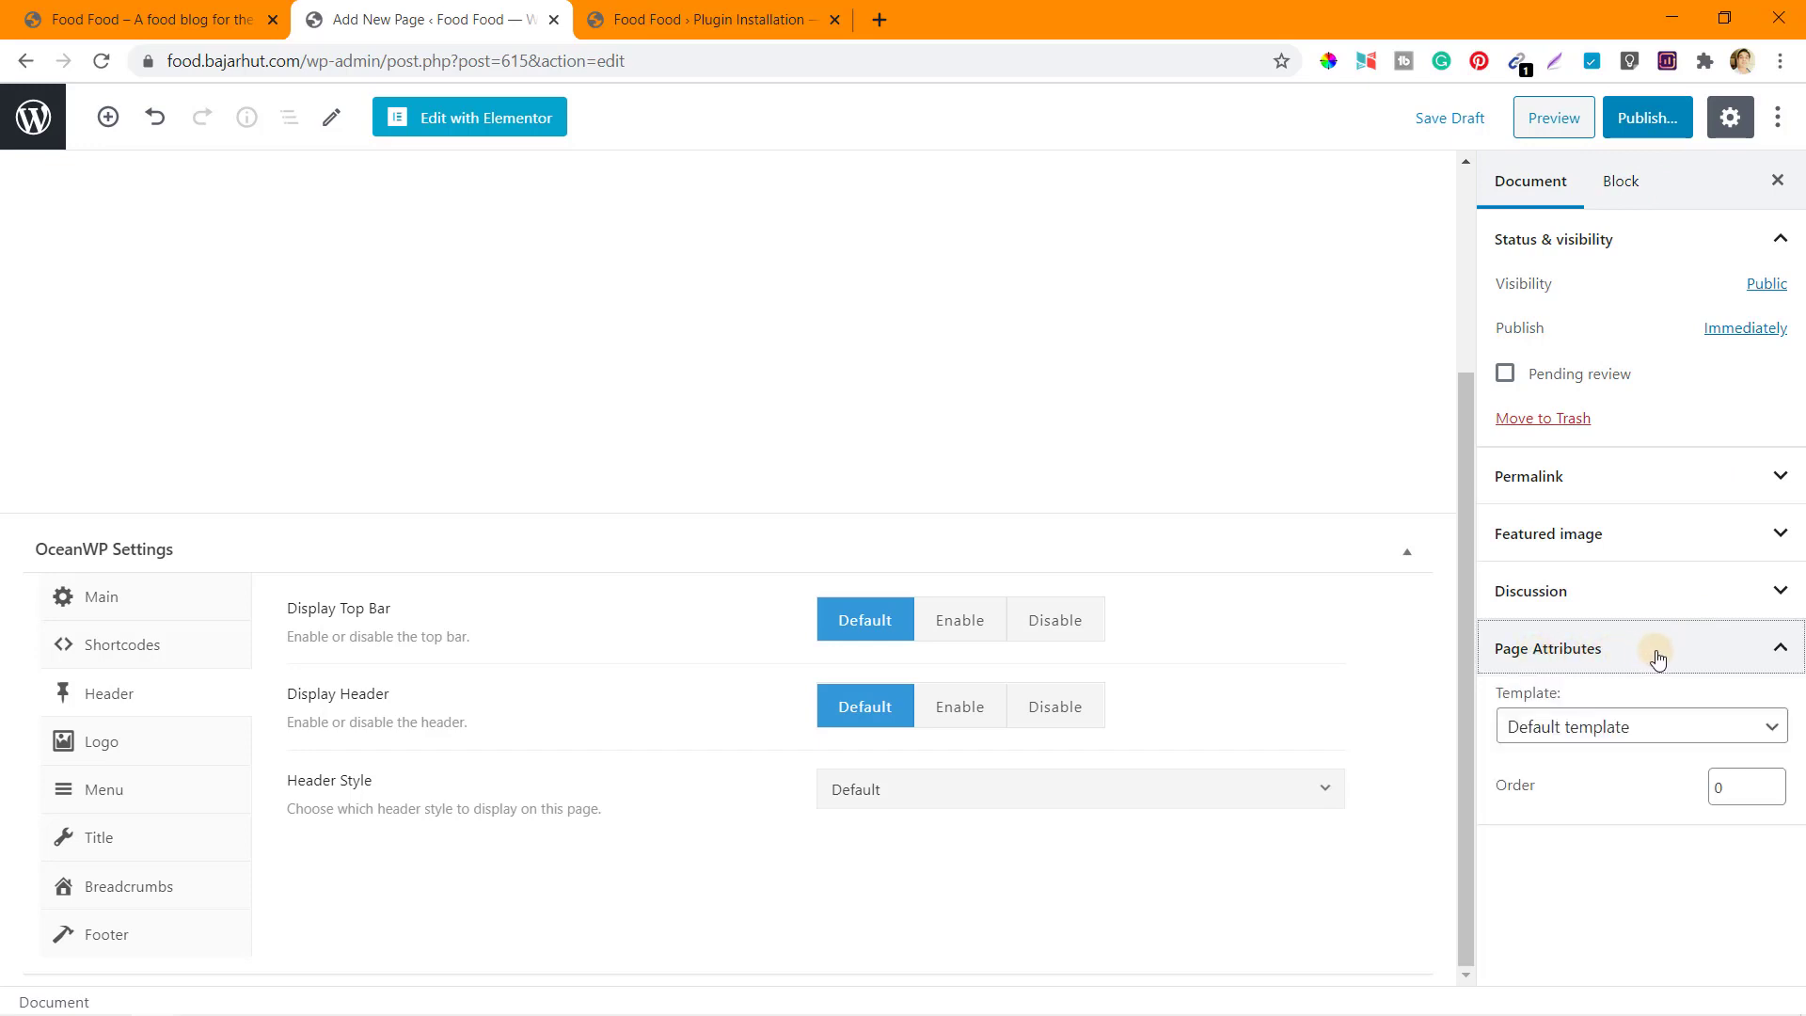
{"action": "left_click", "coordinate": [1577, 733]}
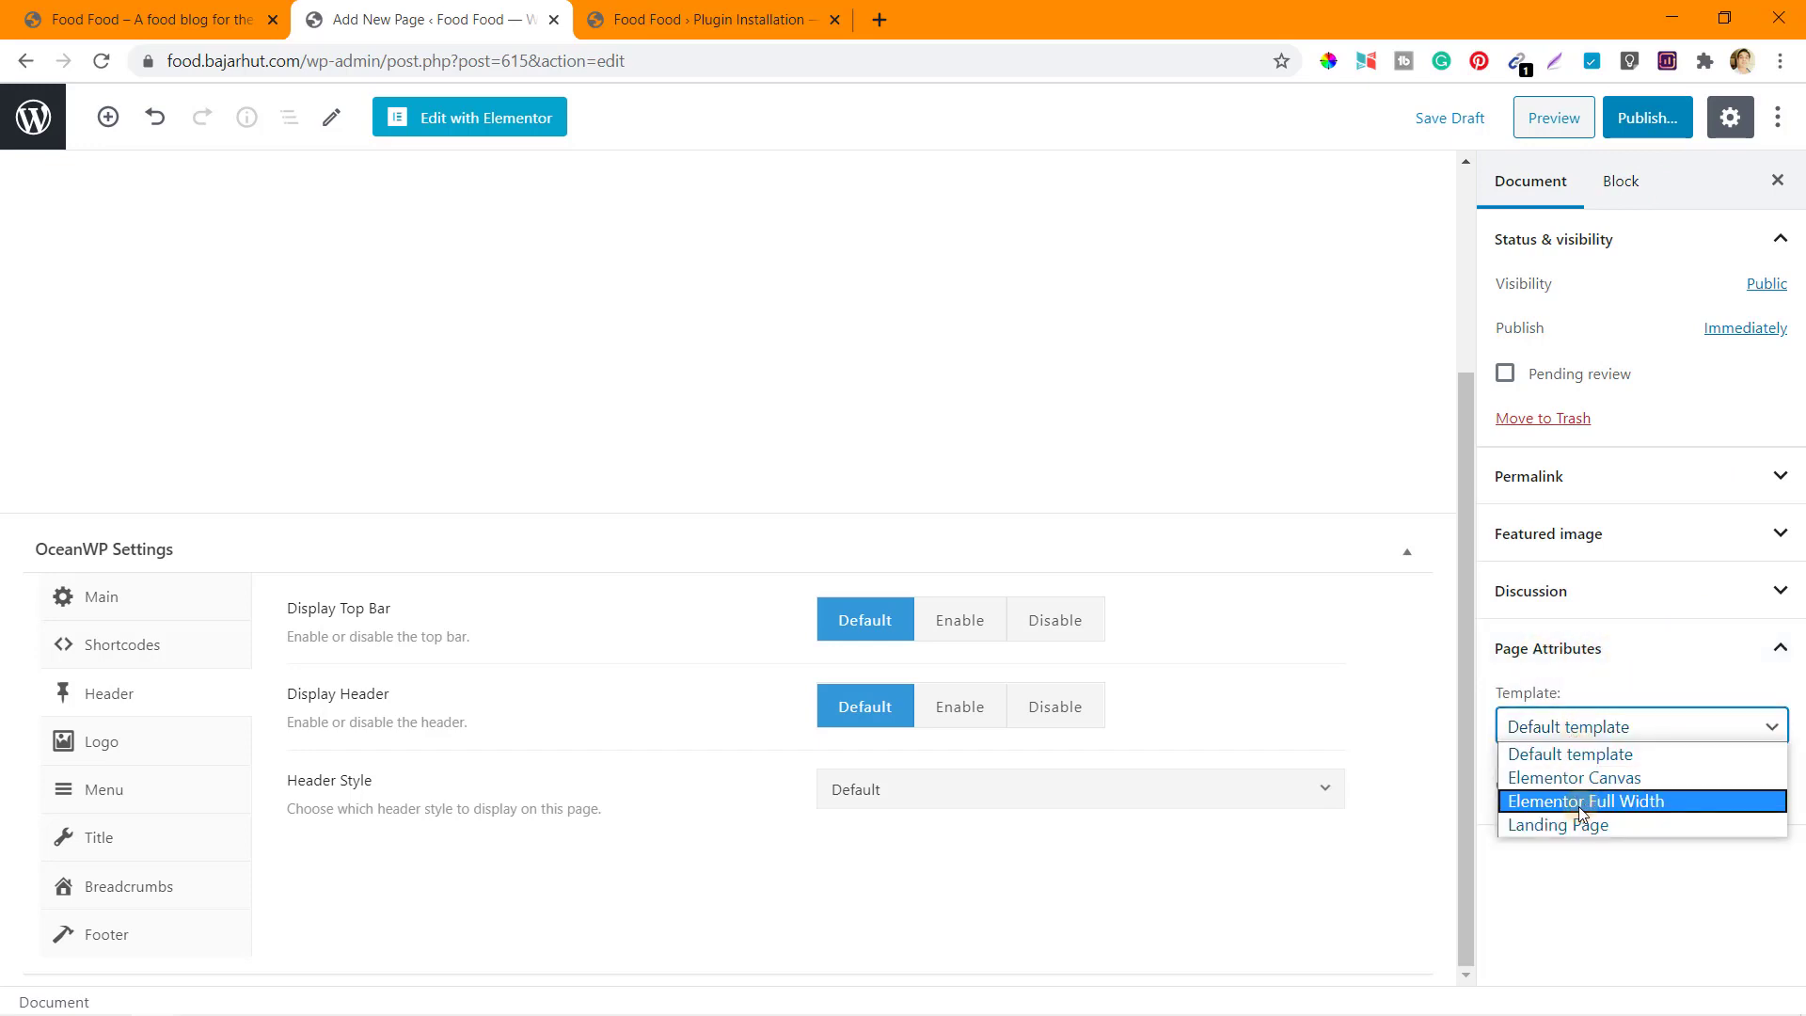
{"action": "left_click", "coordinate": [1642, 803]}
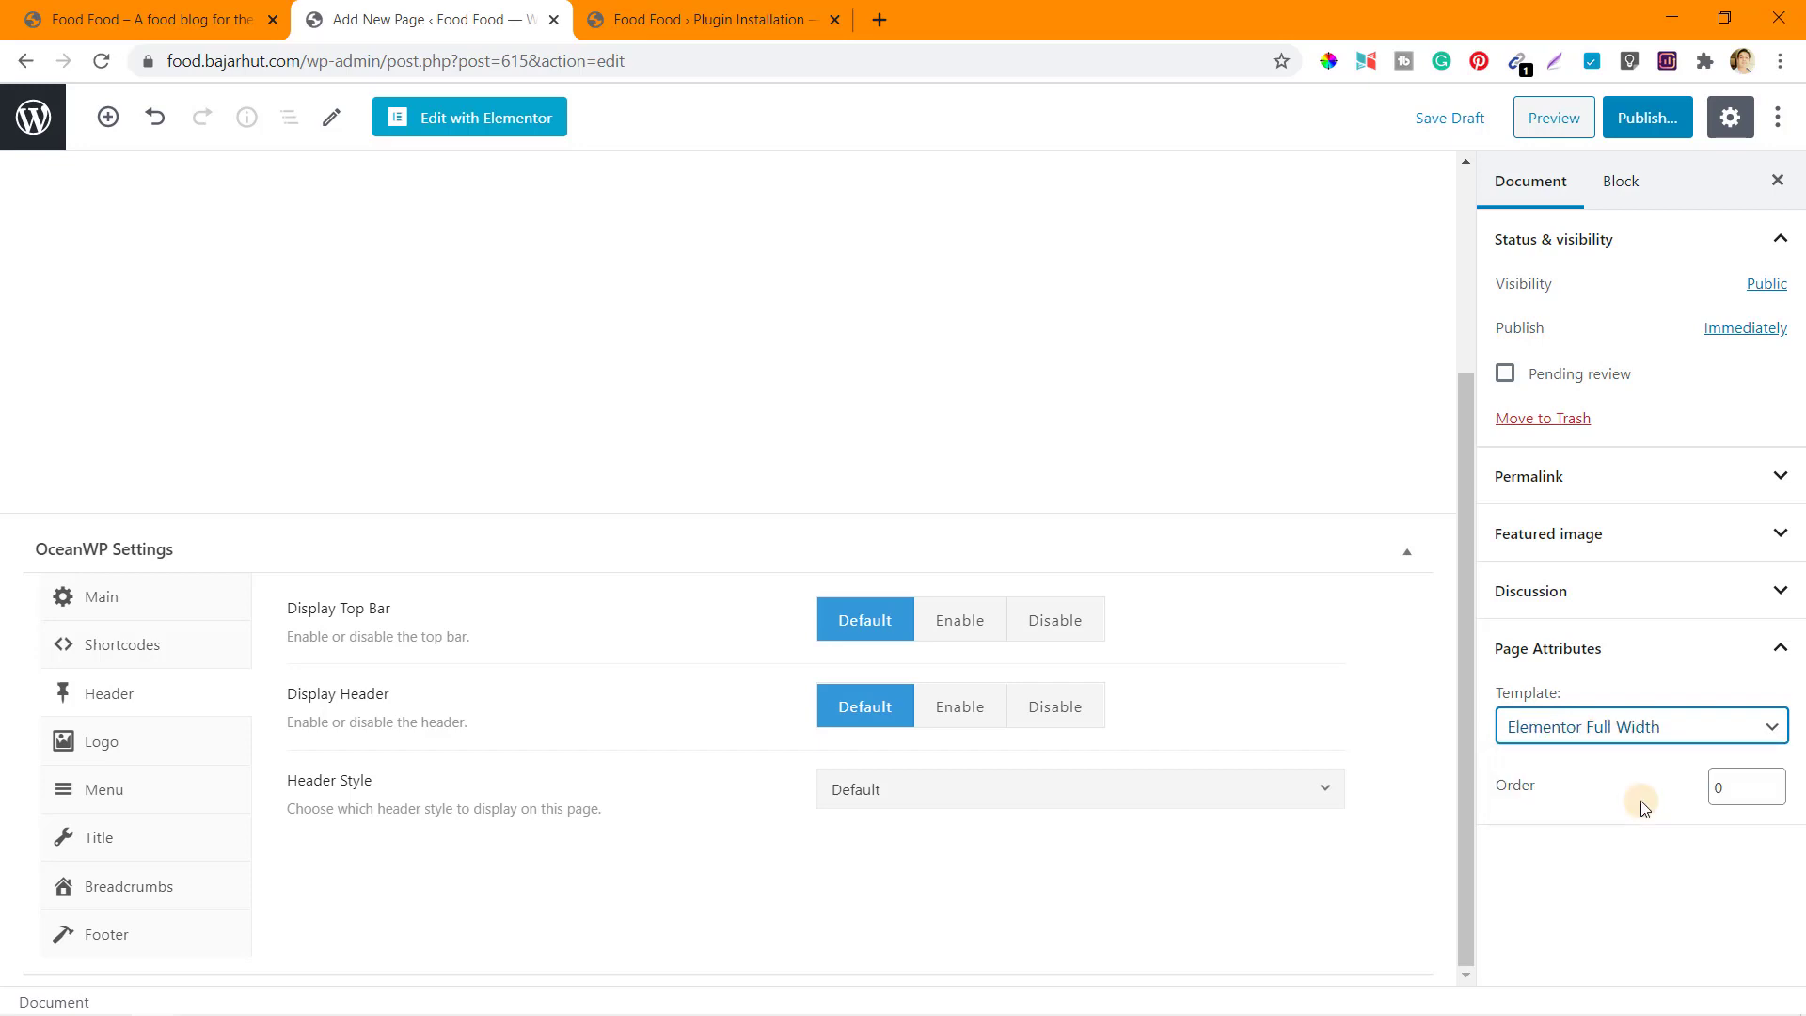
{"action": "left_click", "coordinate": [1642, 805]}
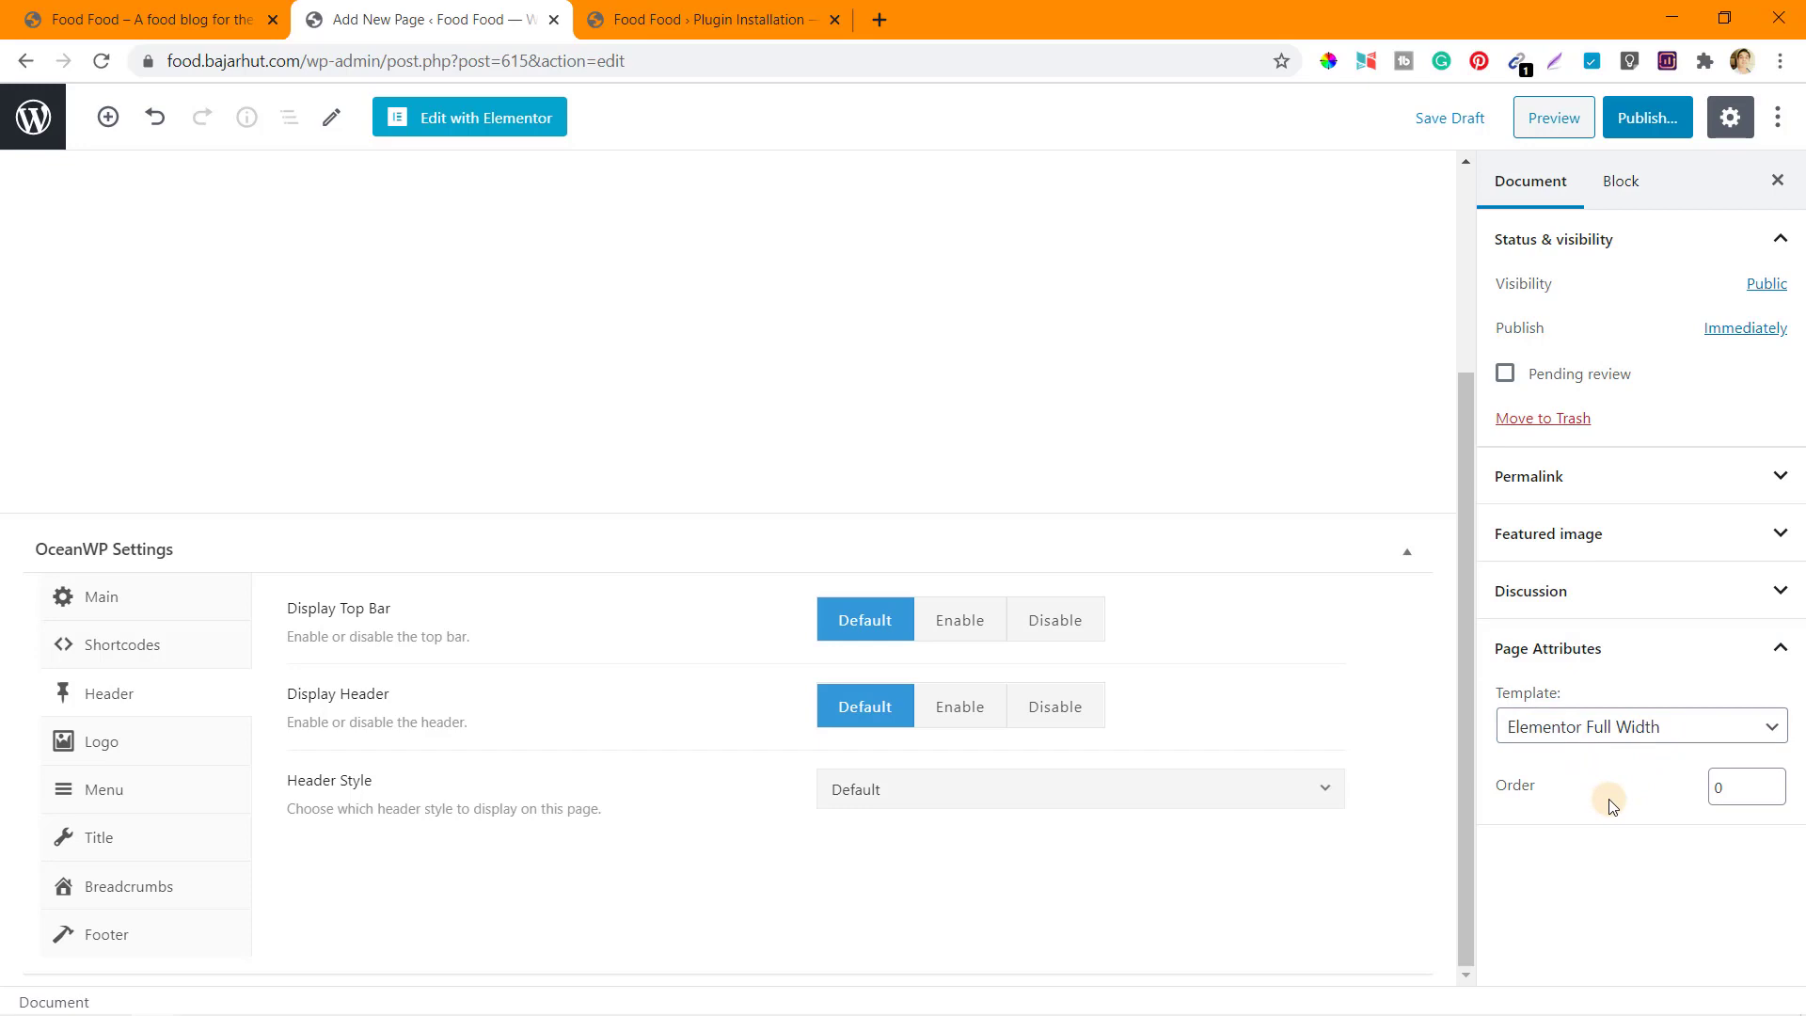
{"action": "left_click", "coordinate": [1649, 119]}
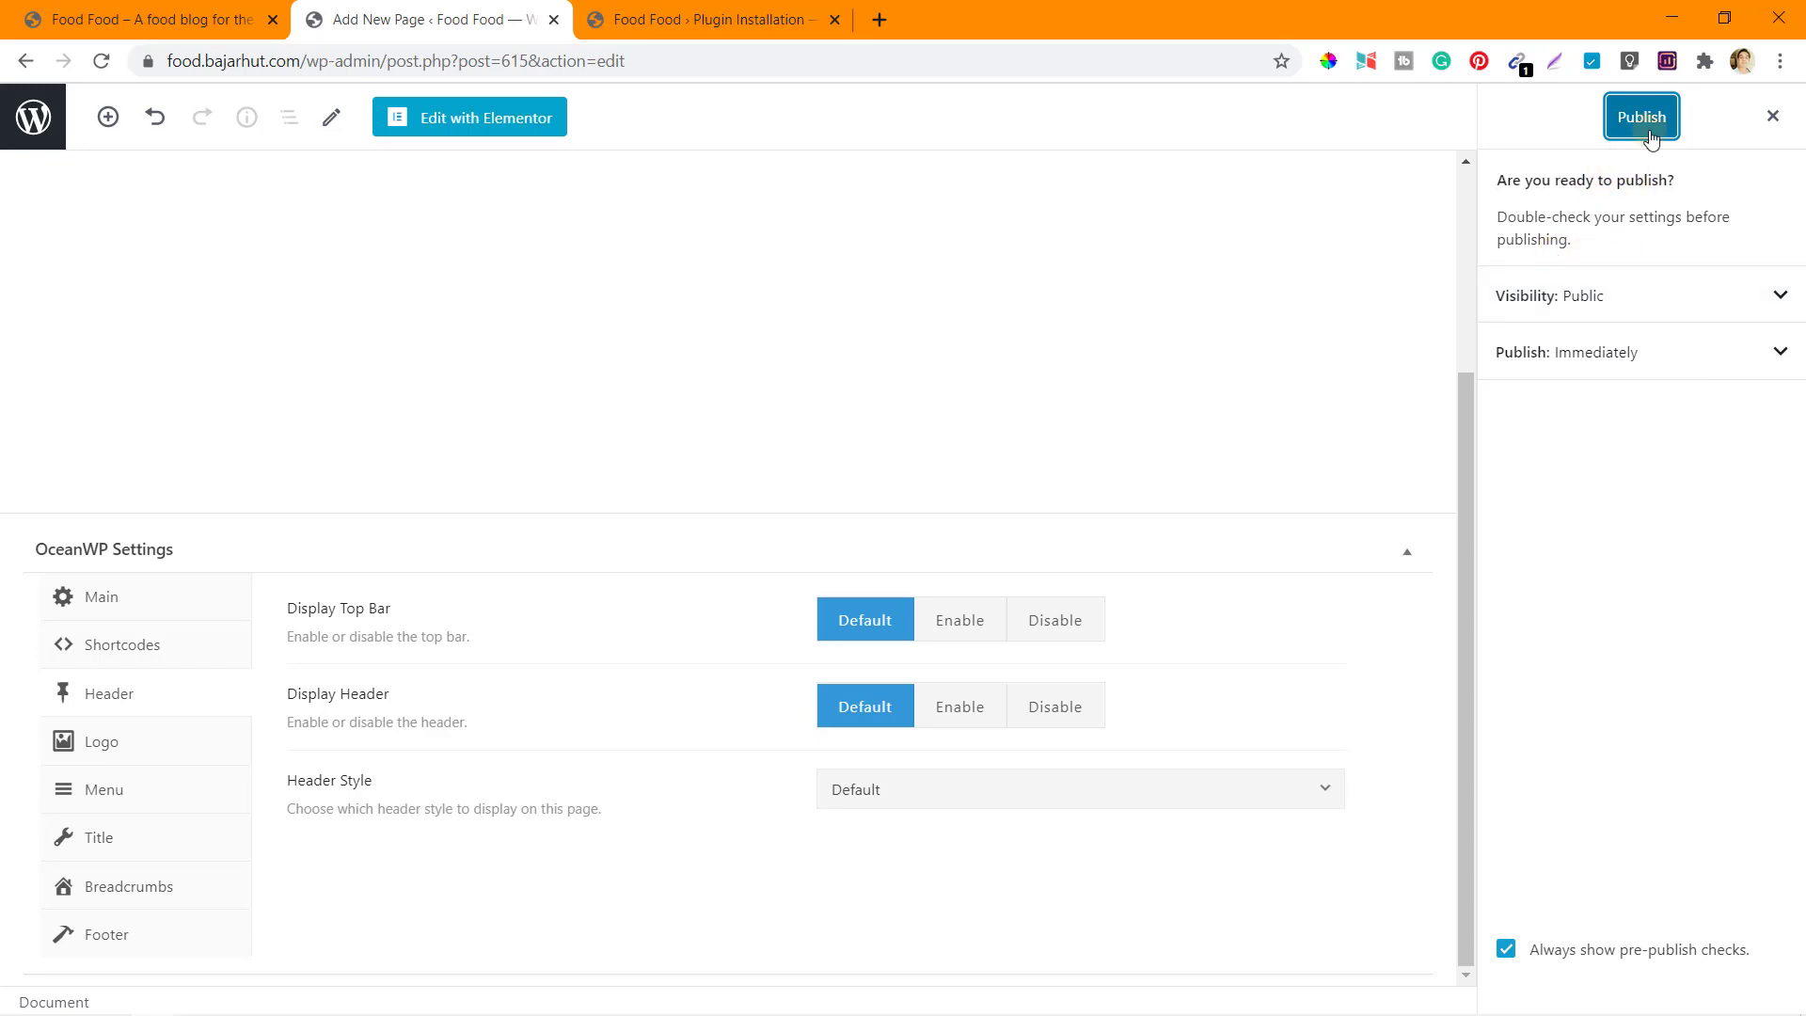
{"action": "left_click", "coordinate": [1641, 119]}
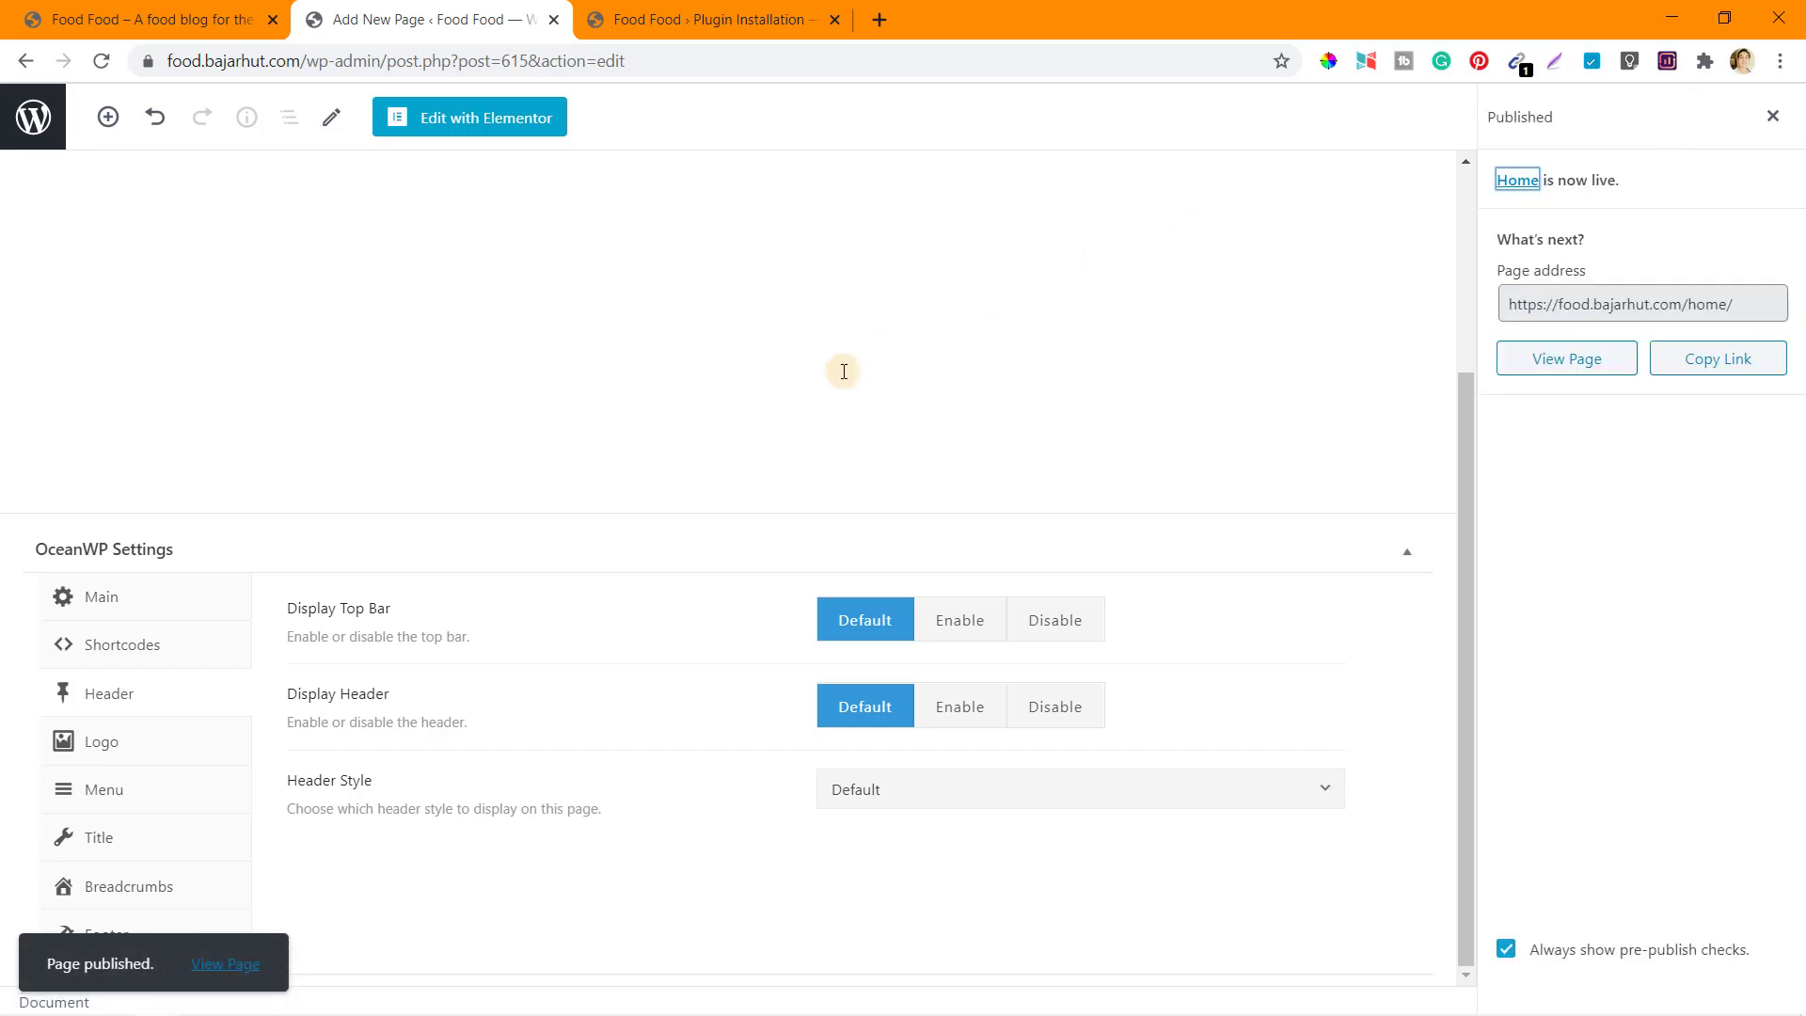
View the published Home page in a new browser tab and close the Ocean Extra plugin tab.
{"action": "right_click", "coordinate": [233, 969]}
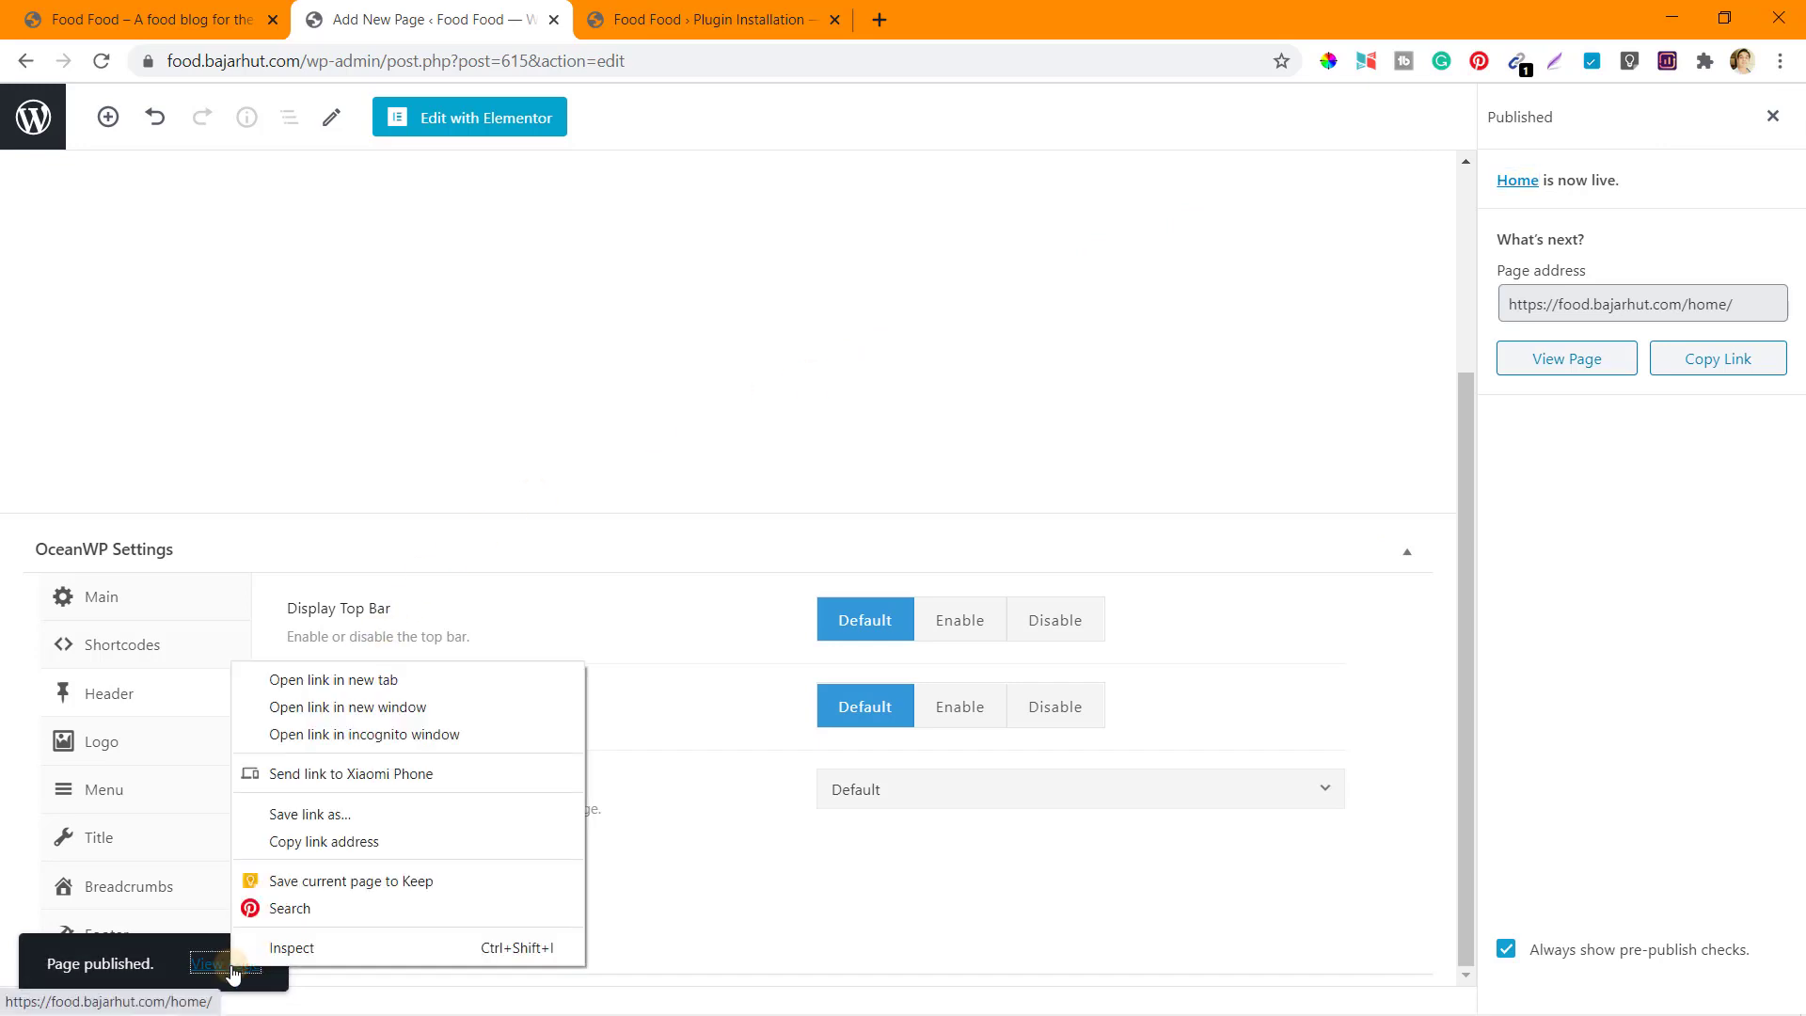
{"action": "left_click", "coordinate": [384, 679]}
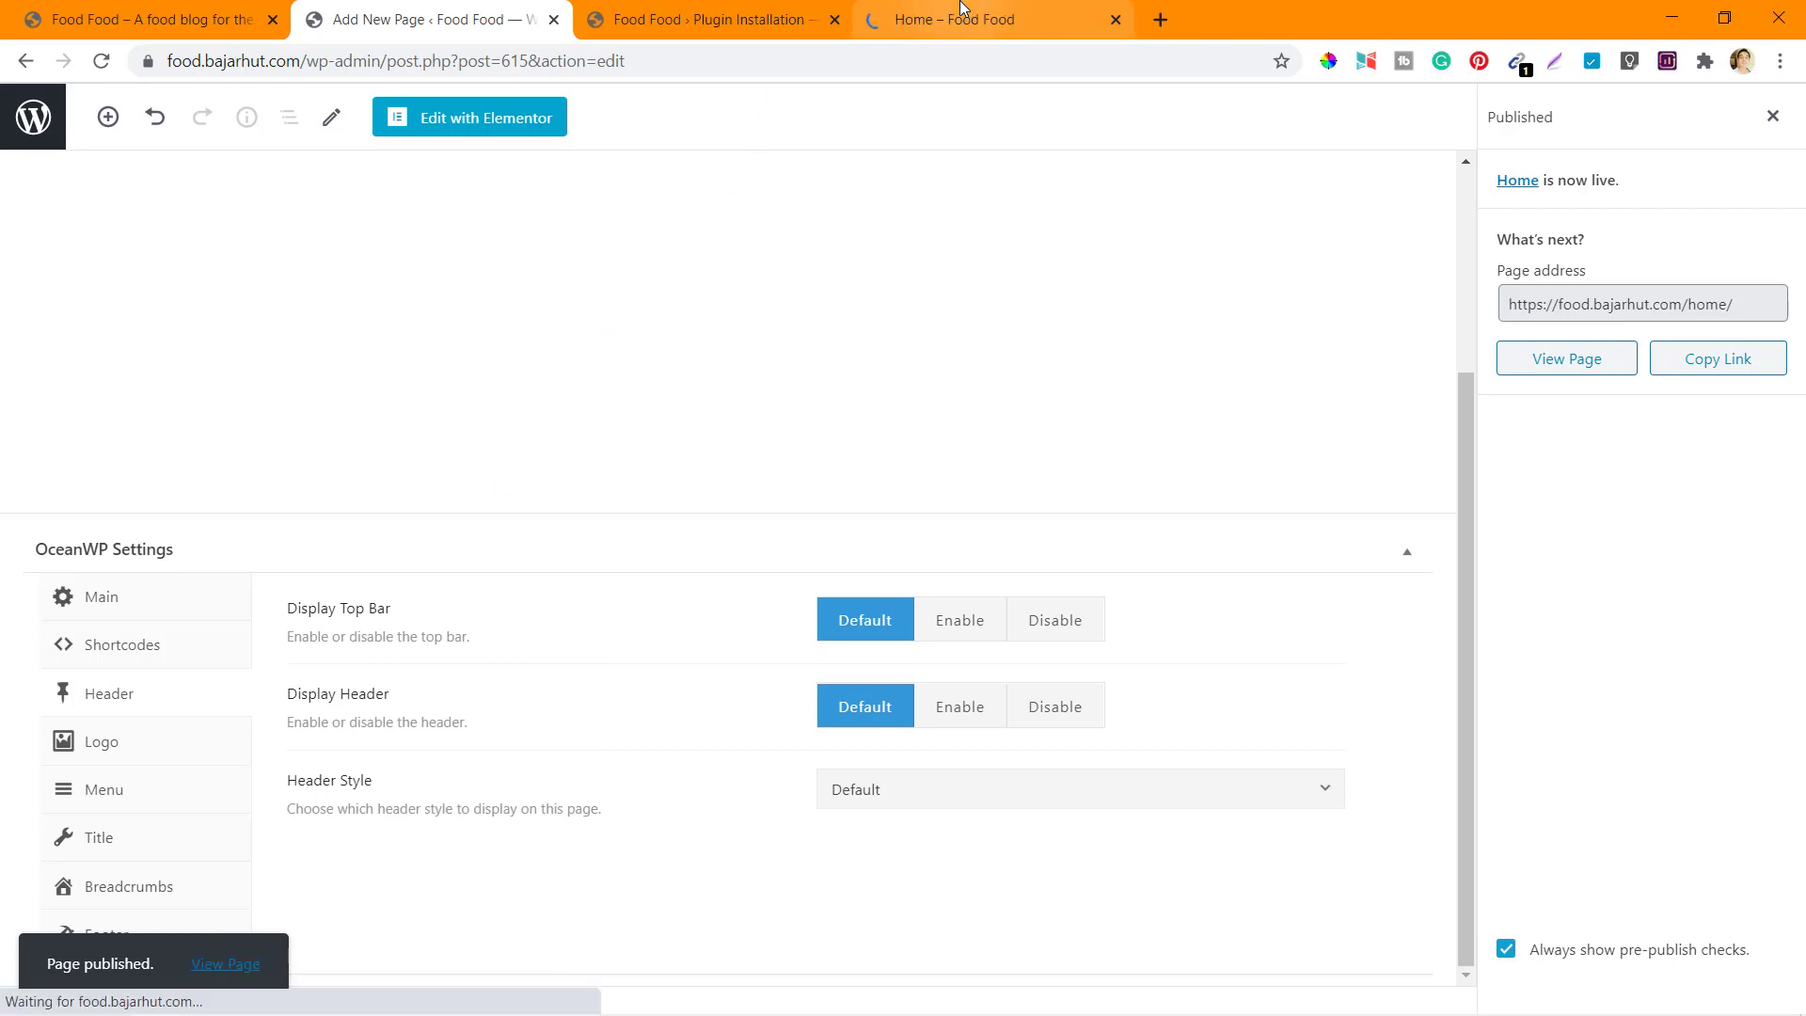
{"action": "left_click", "coordinate": [962, 11]}
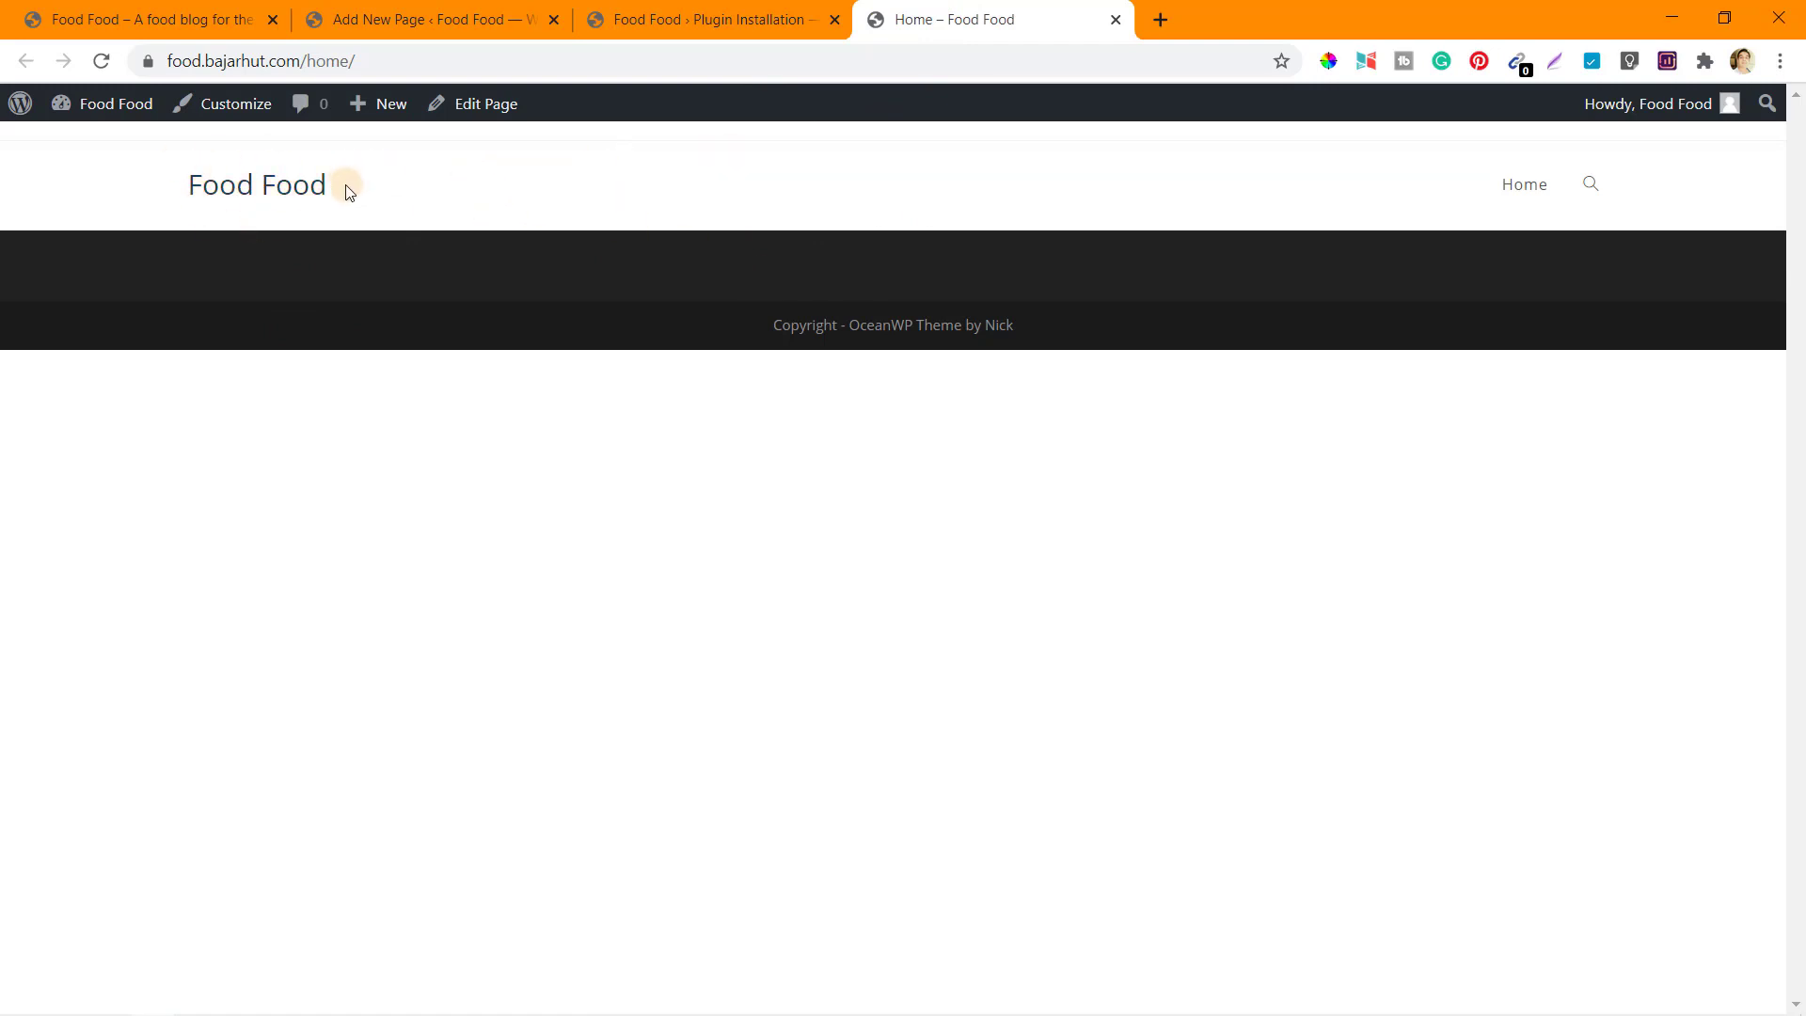
{"action": "left_click_drag", "start_coordinate": [348, 192], "coordinate": [188, 187]}
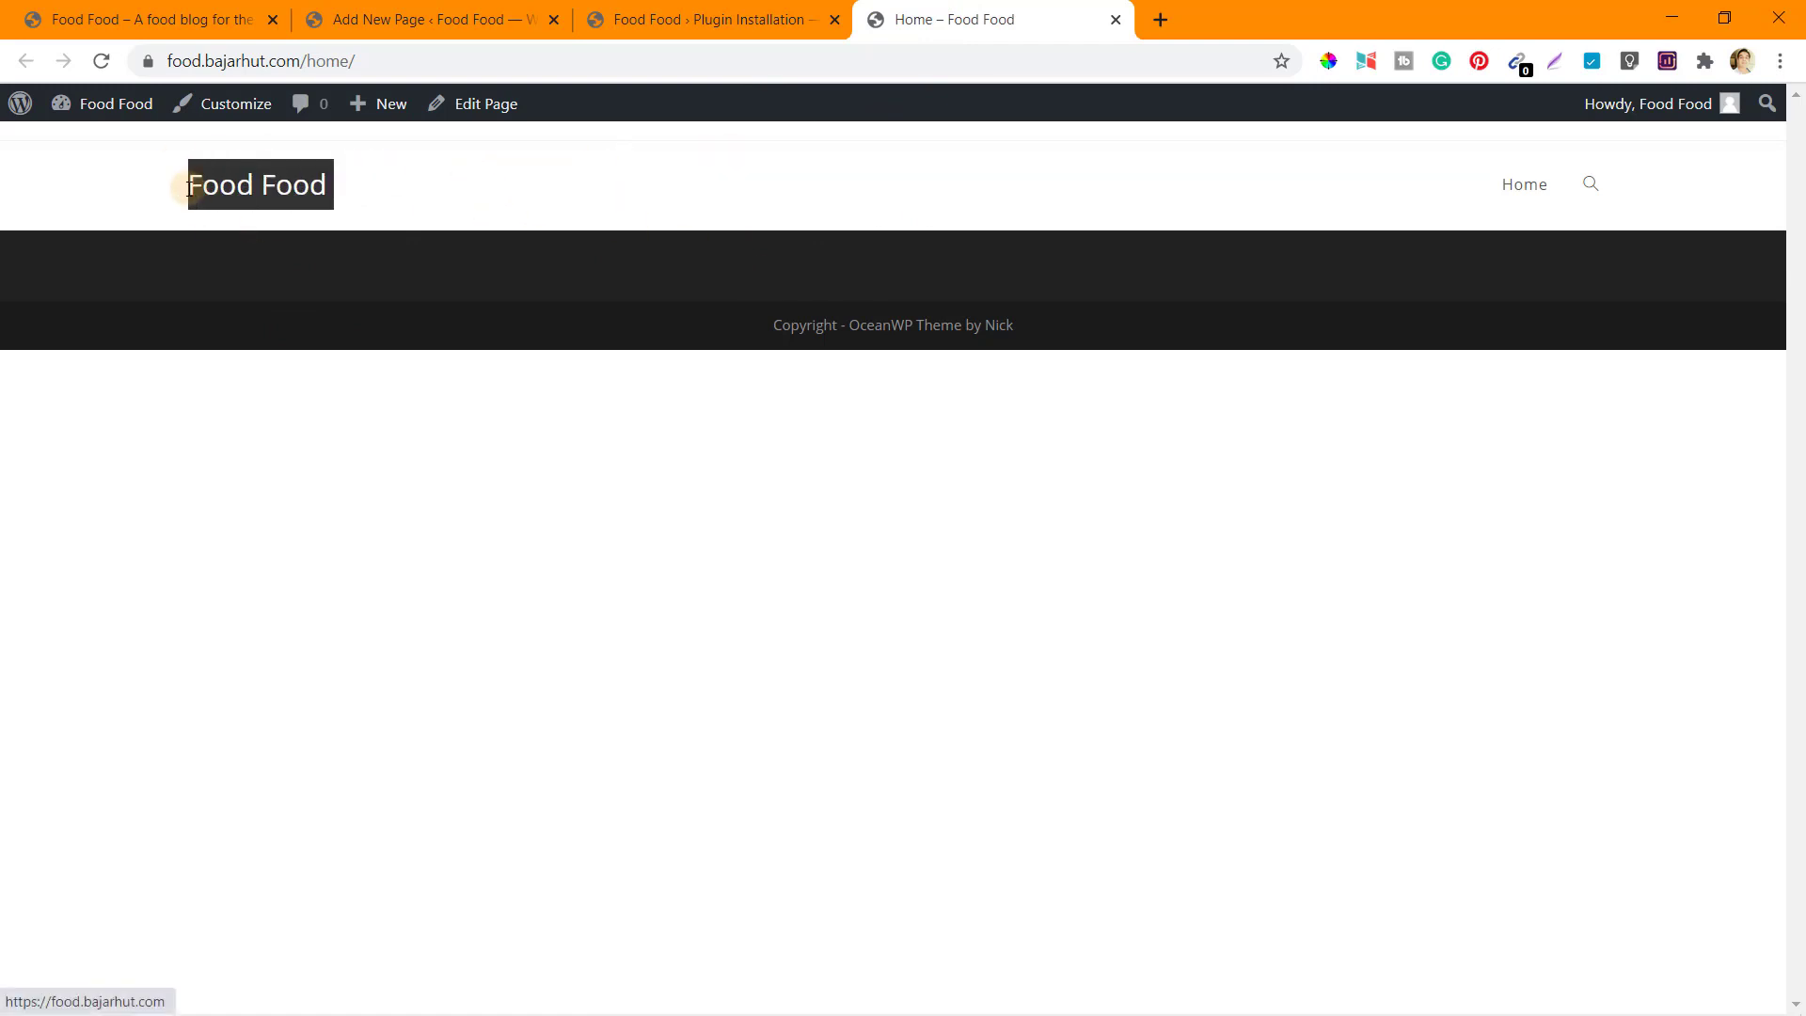
{"action": "left_click", "coordinate": [723, 7]}
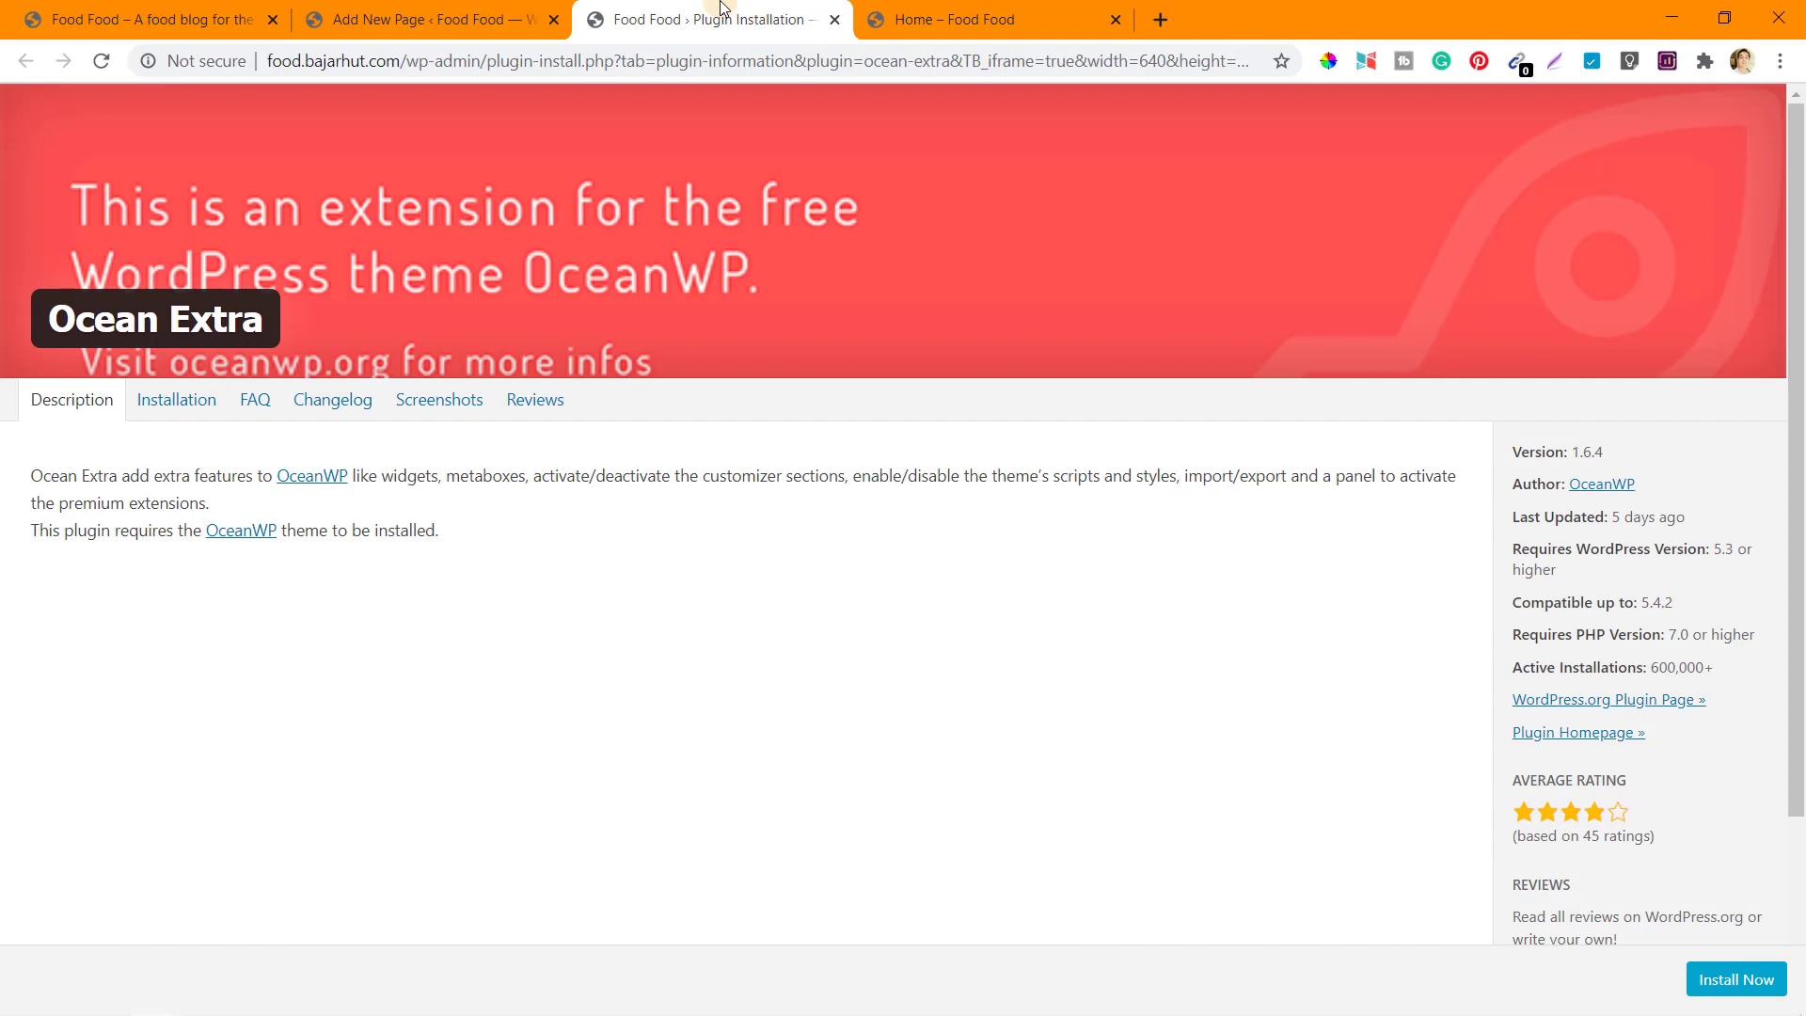
{"action": "left_click", "coordinate": [835, 20]}
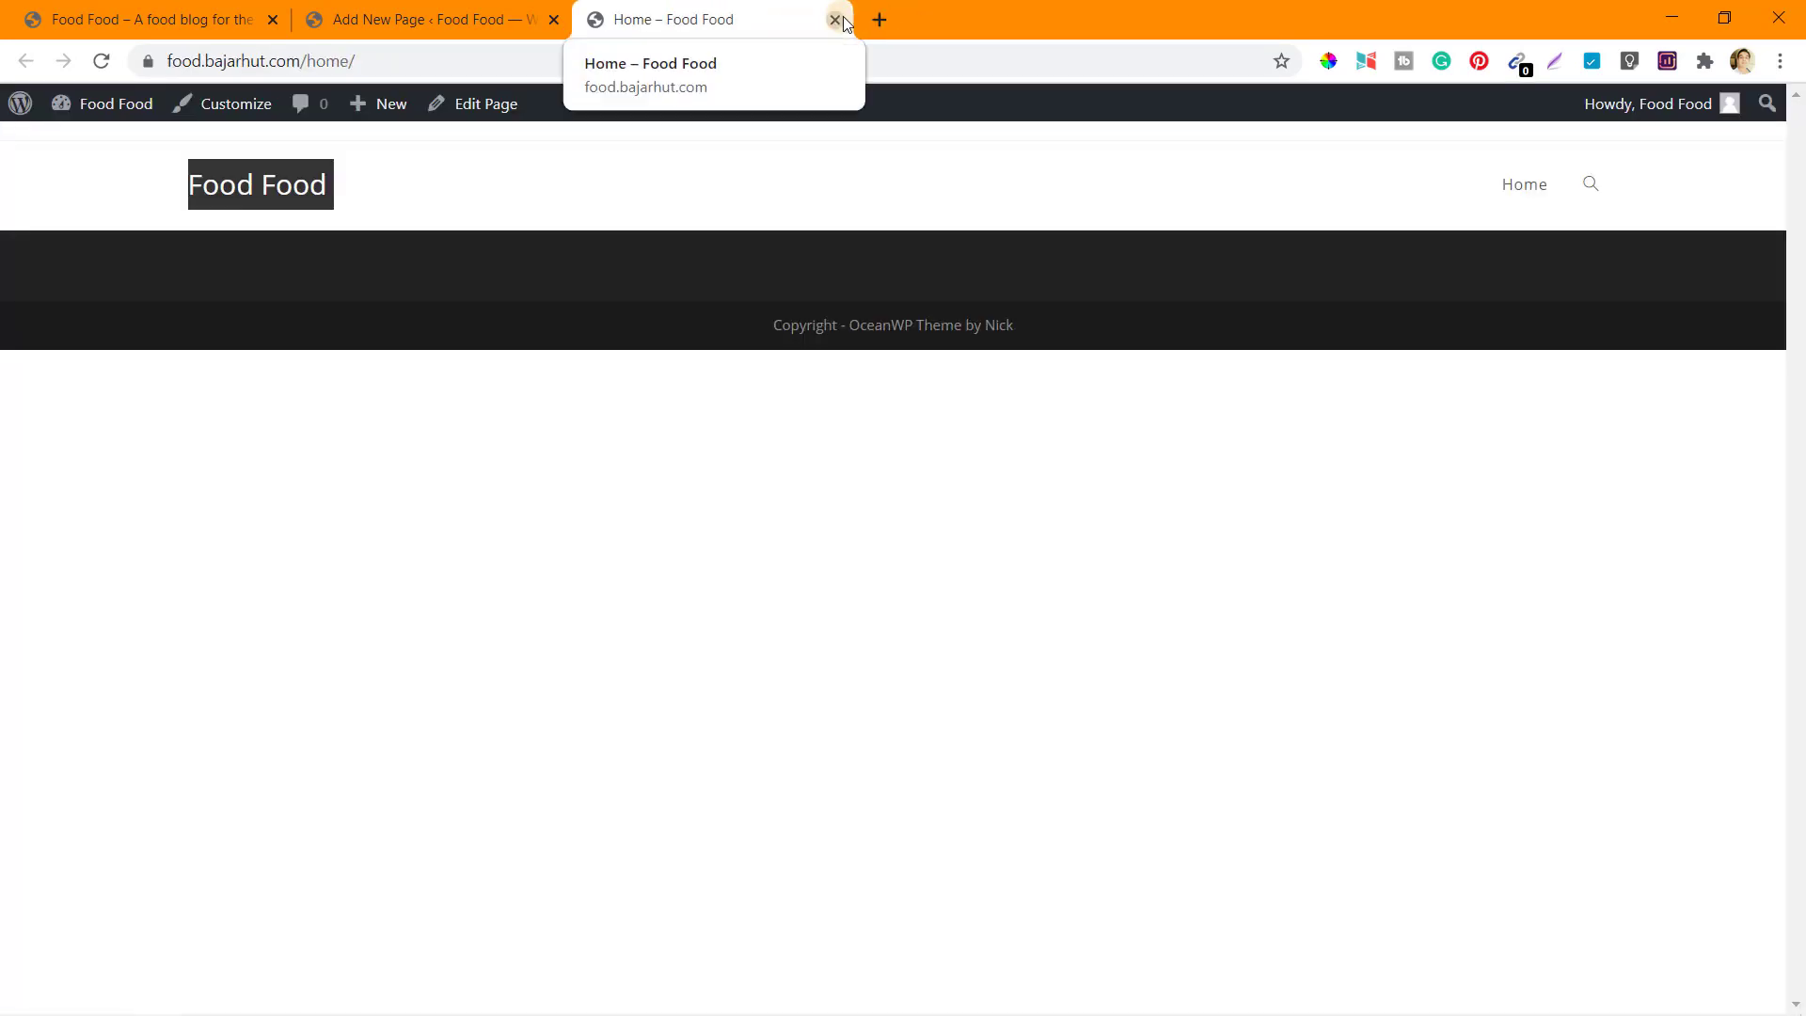
Return to the page editor and start another new page titled "About".
{"action": "left_click", "coordinate": [461, 20]}
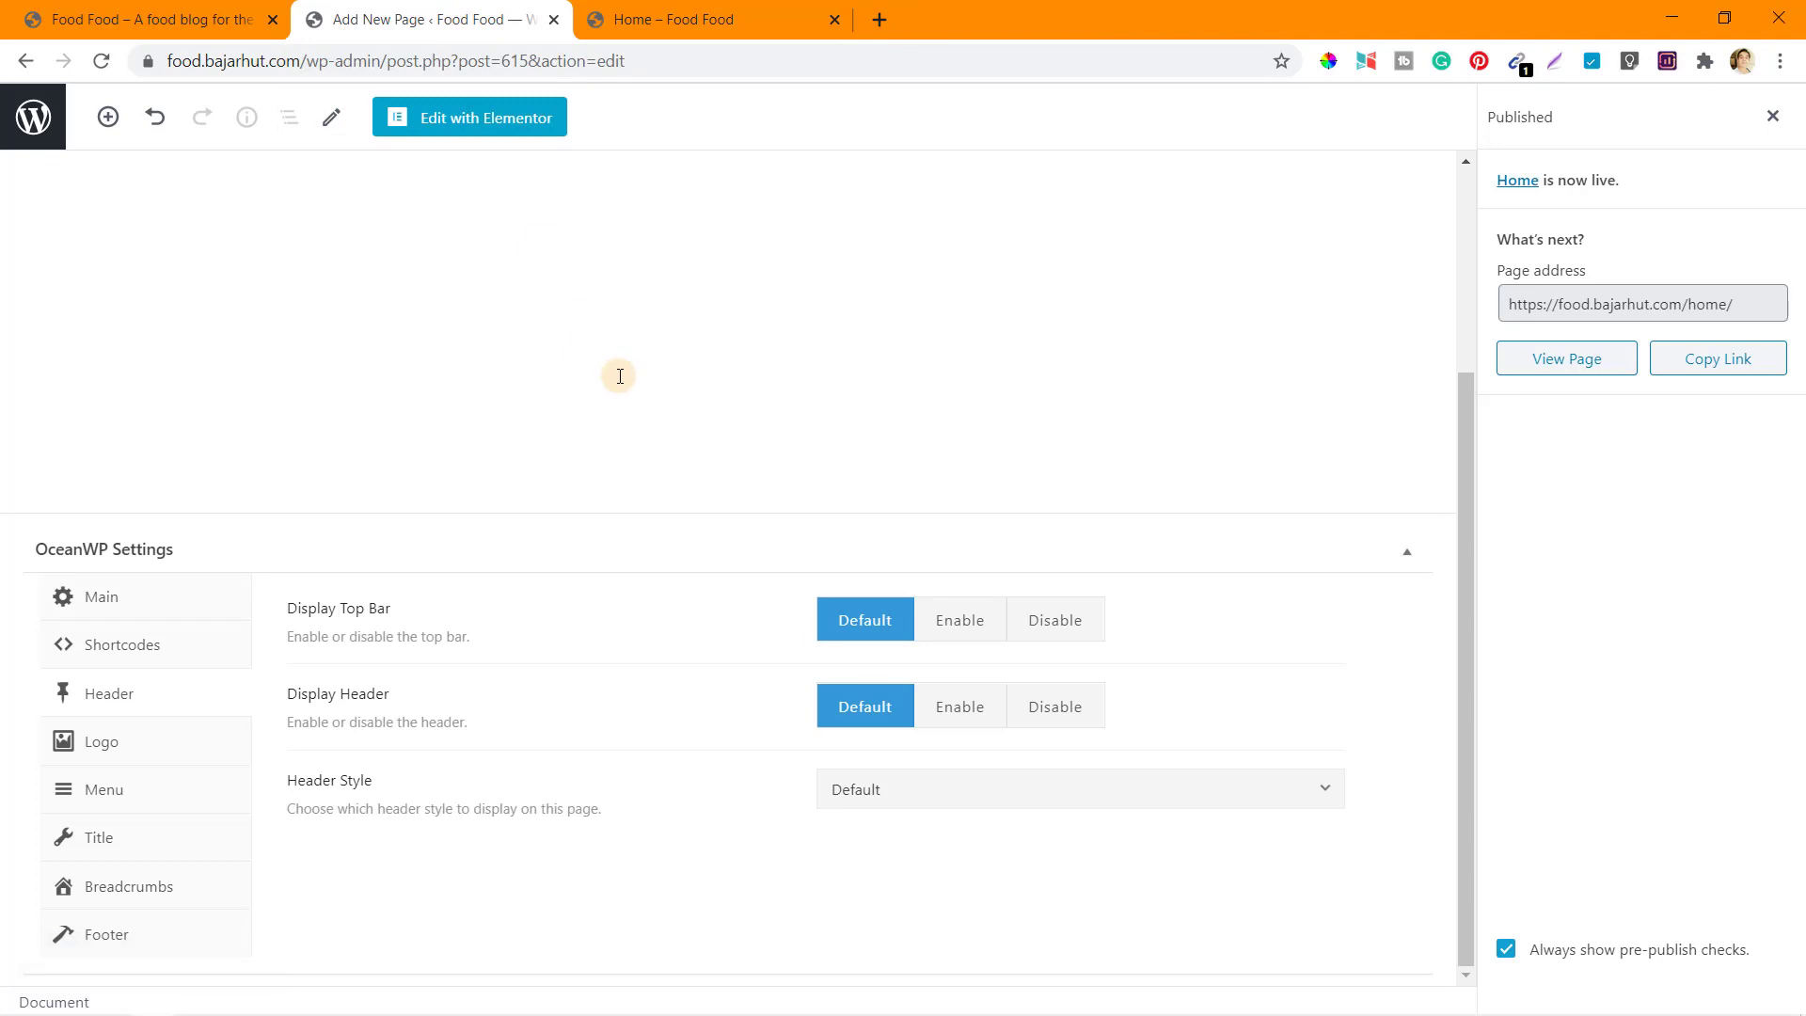
{"action": "scroll", "coordinate": [602, 358], "scroll_direction": "up", "scroll_amount": 3}
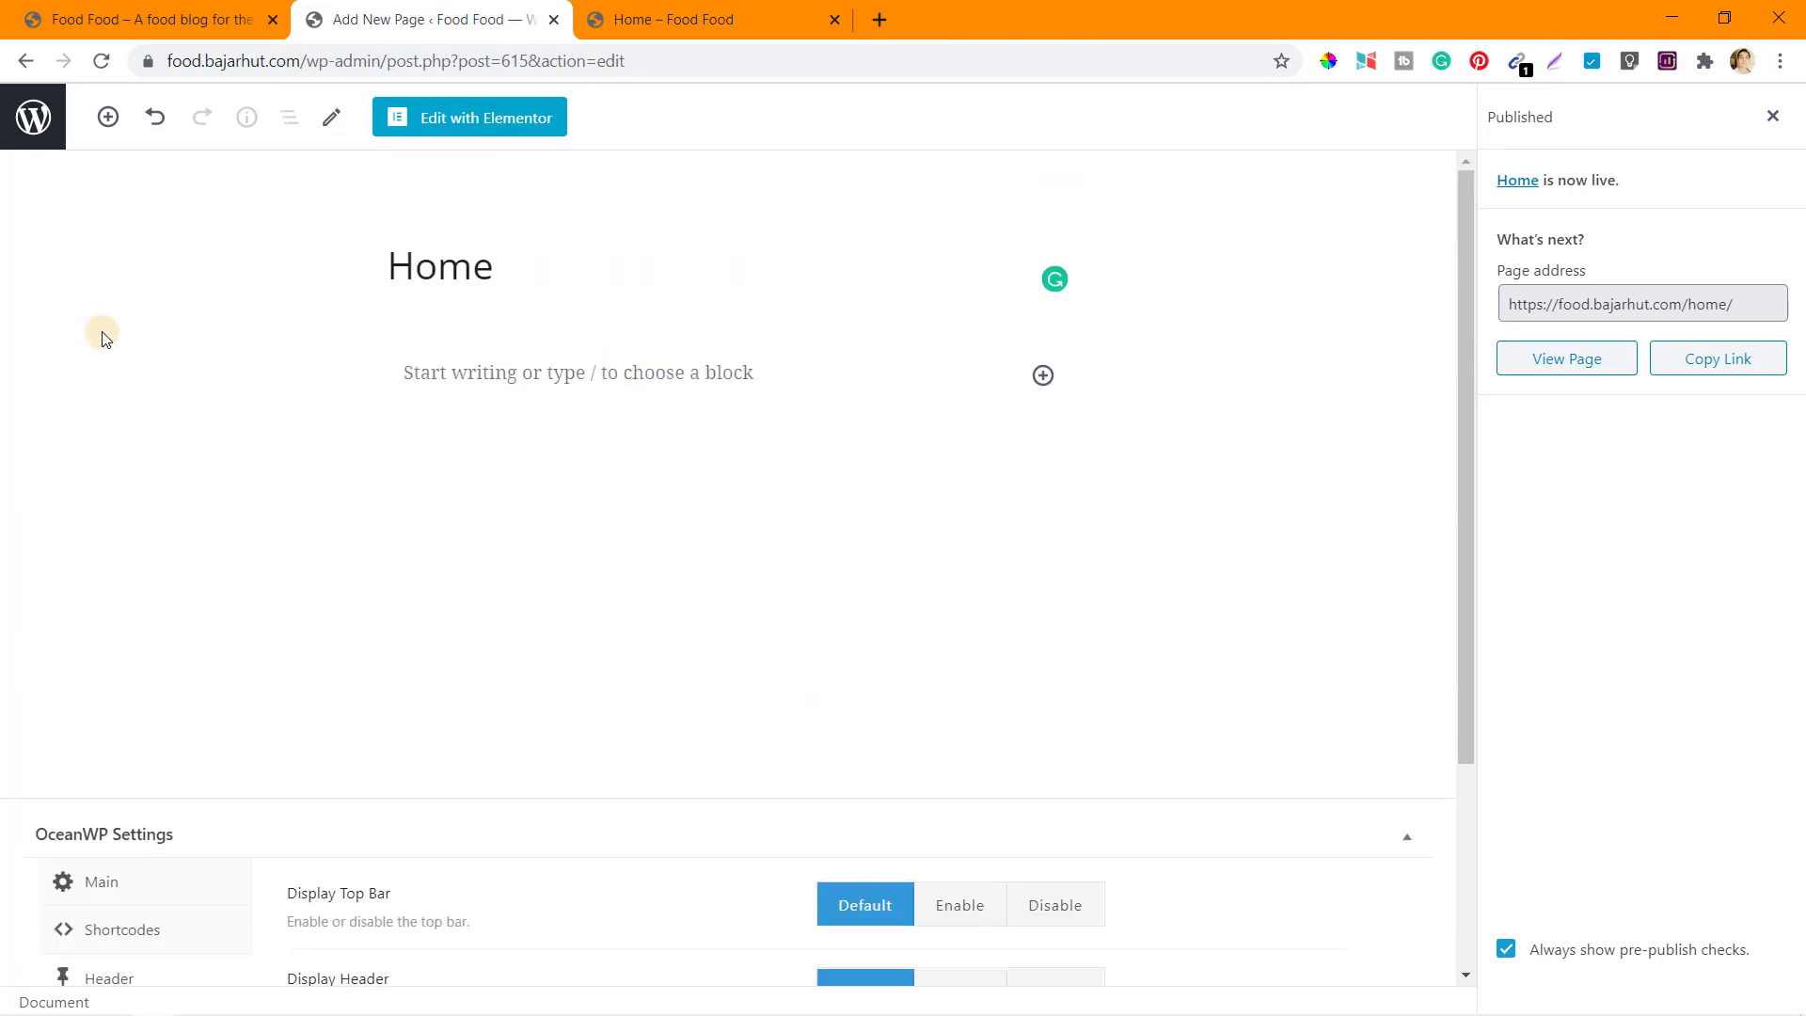
{"action": "left_click", "coordinate": [31, 116]}
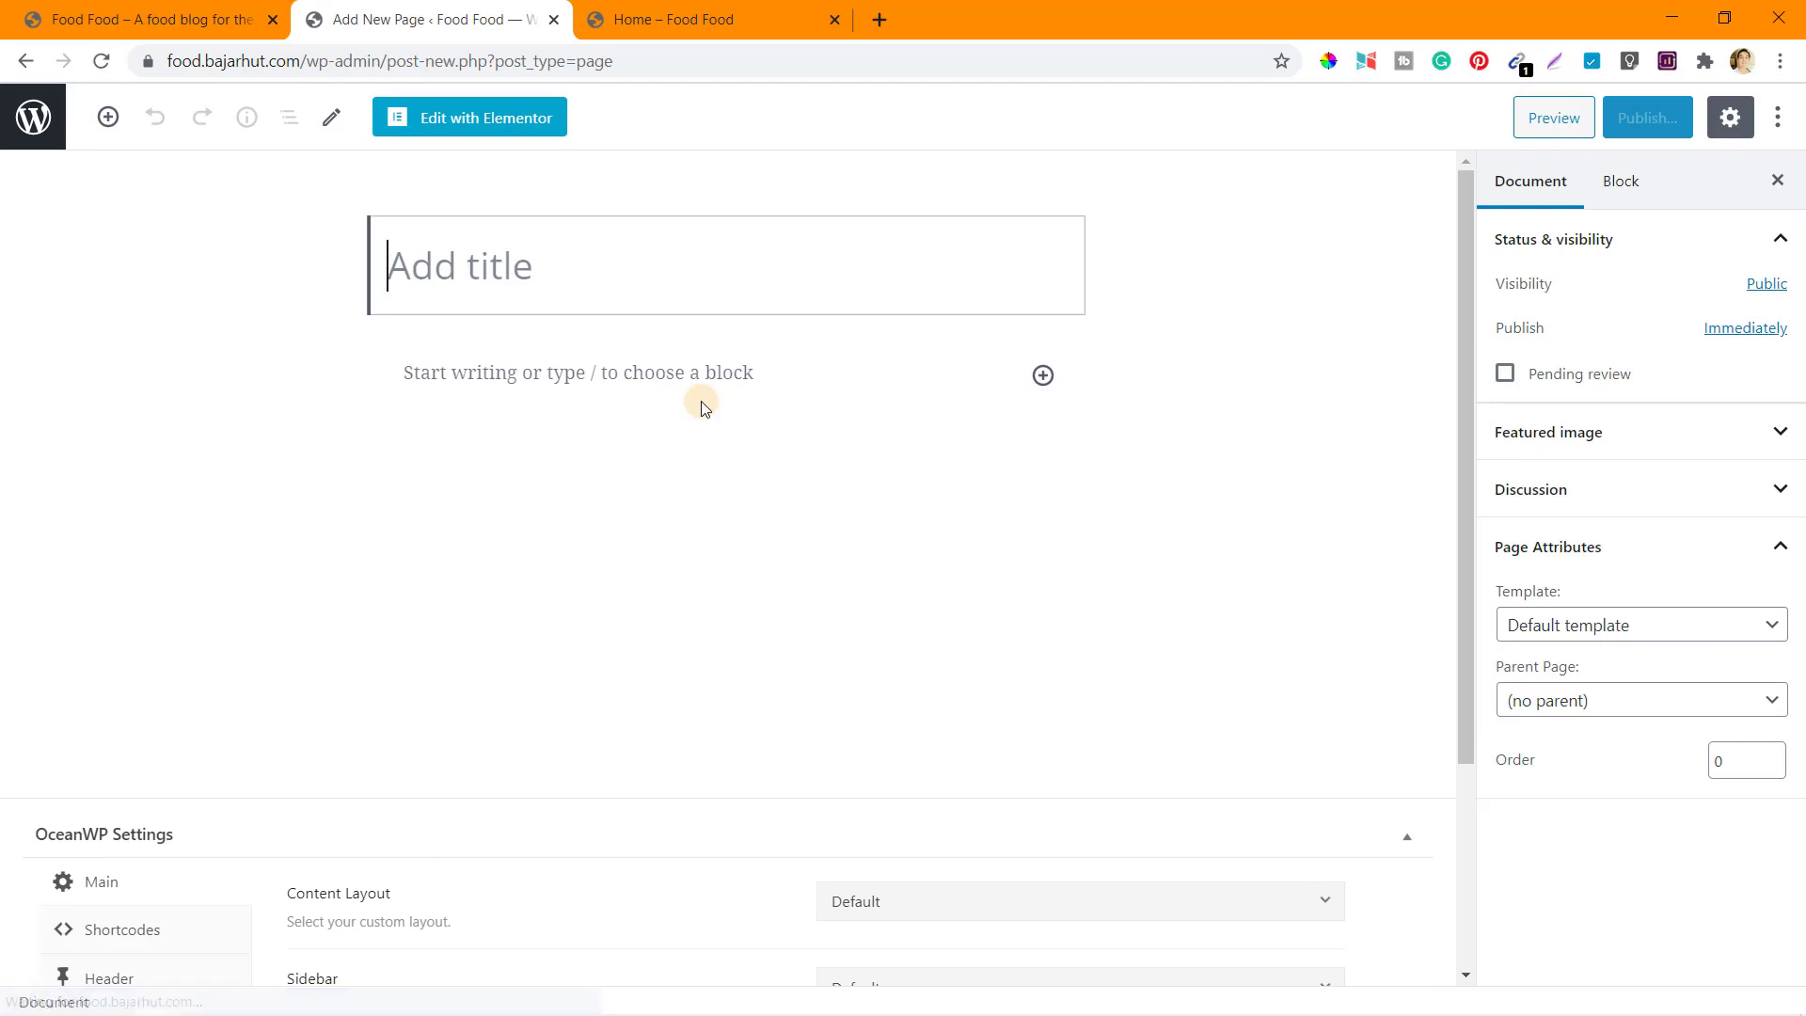
{"action": "type", "text": "About"}
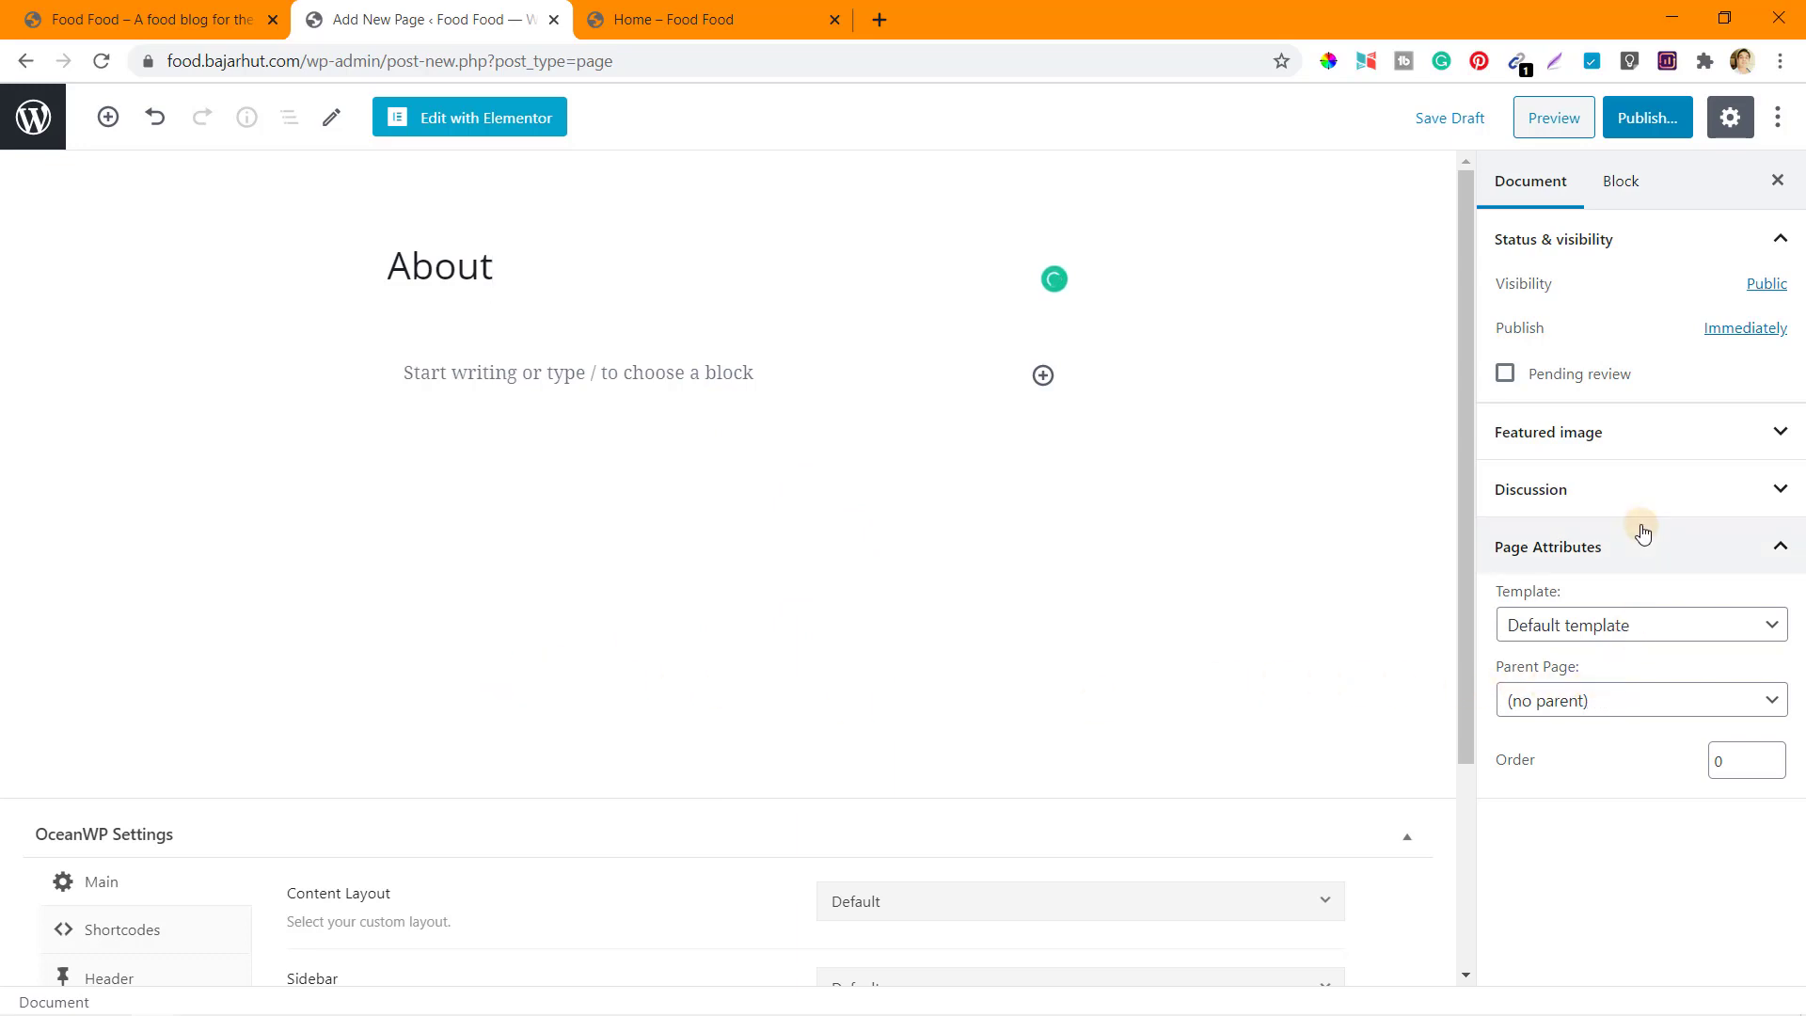
Assign the Elementor Full Width template to the About page and publish it.
{"action": "left_click", "coordinate": [1641, 626]}
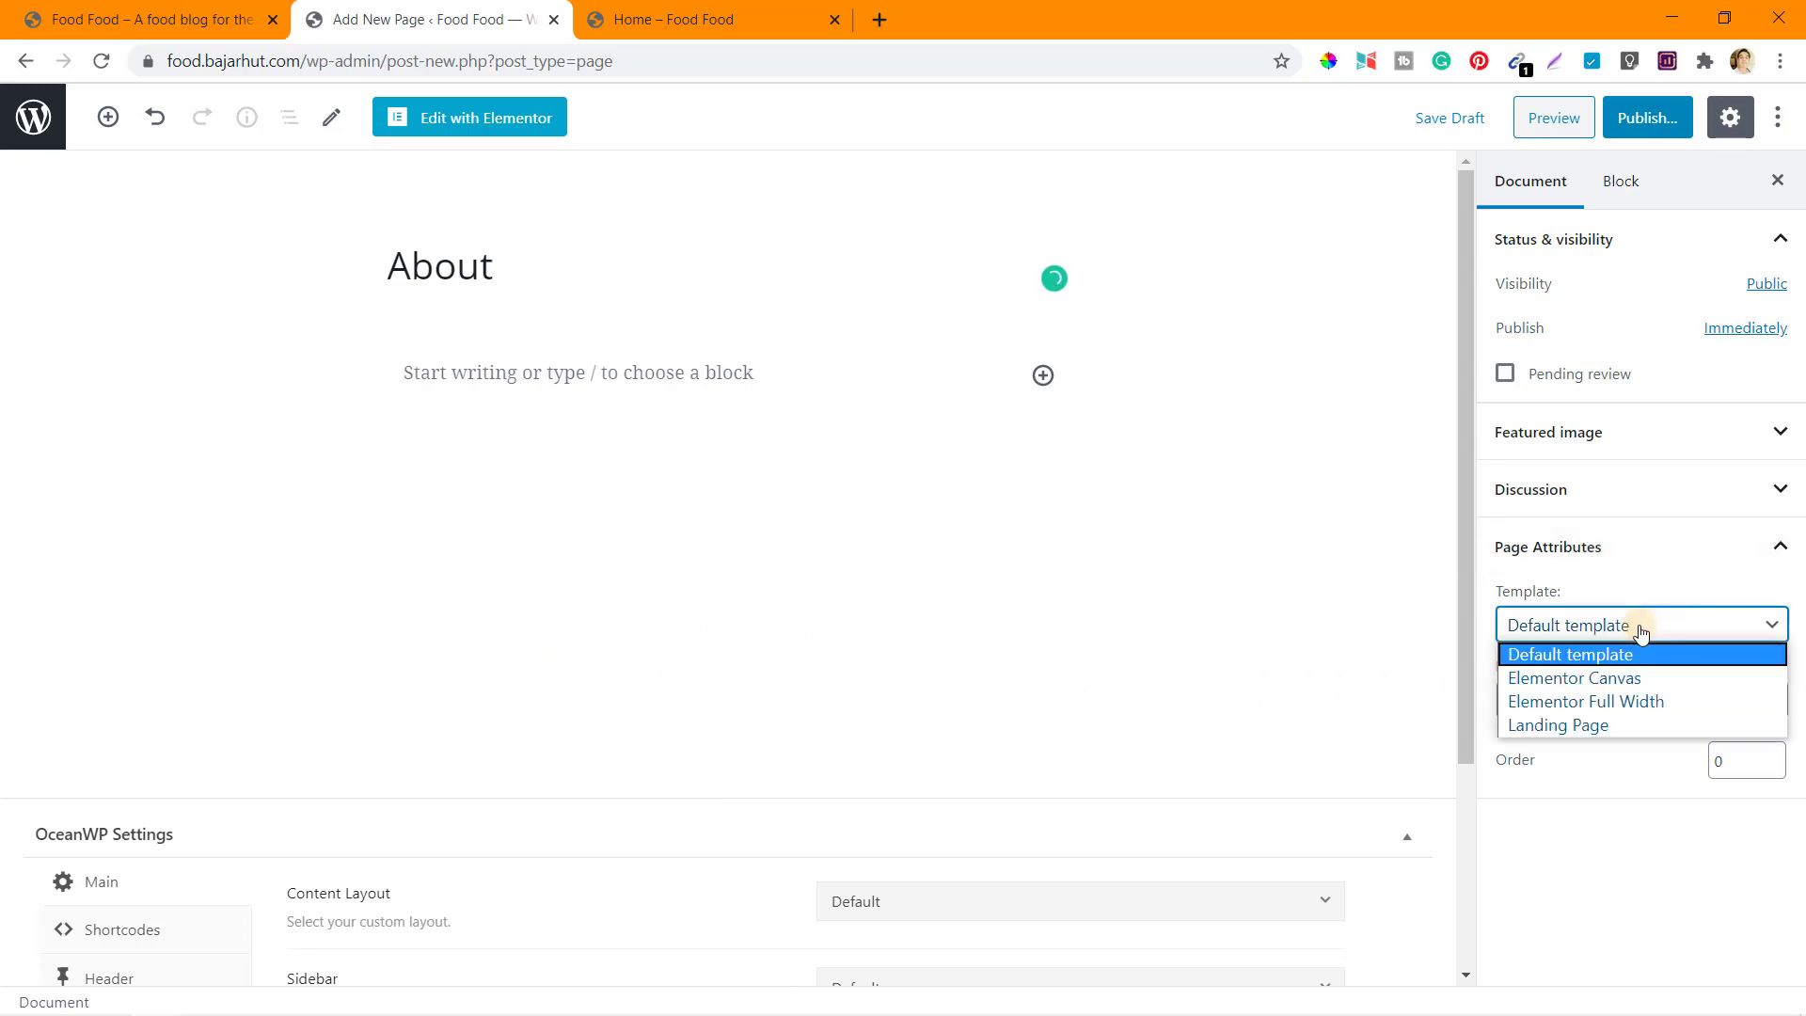
{"action": "left_click", "coordinate": [1569, 702]}
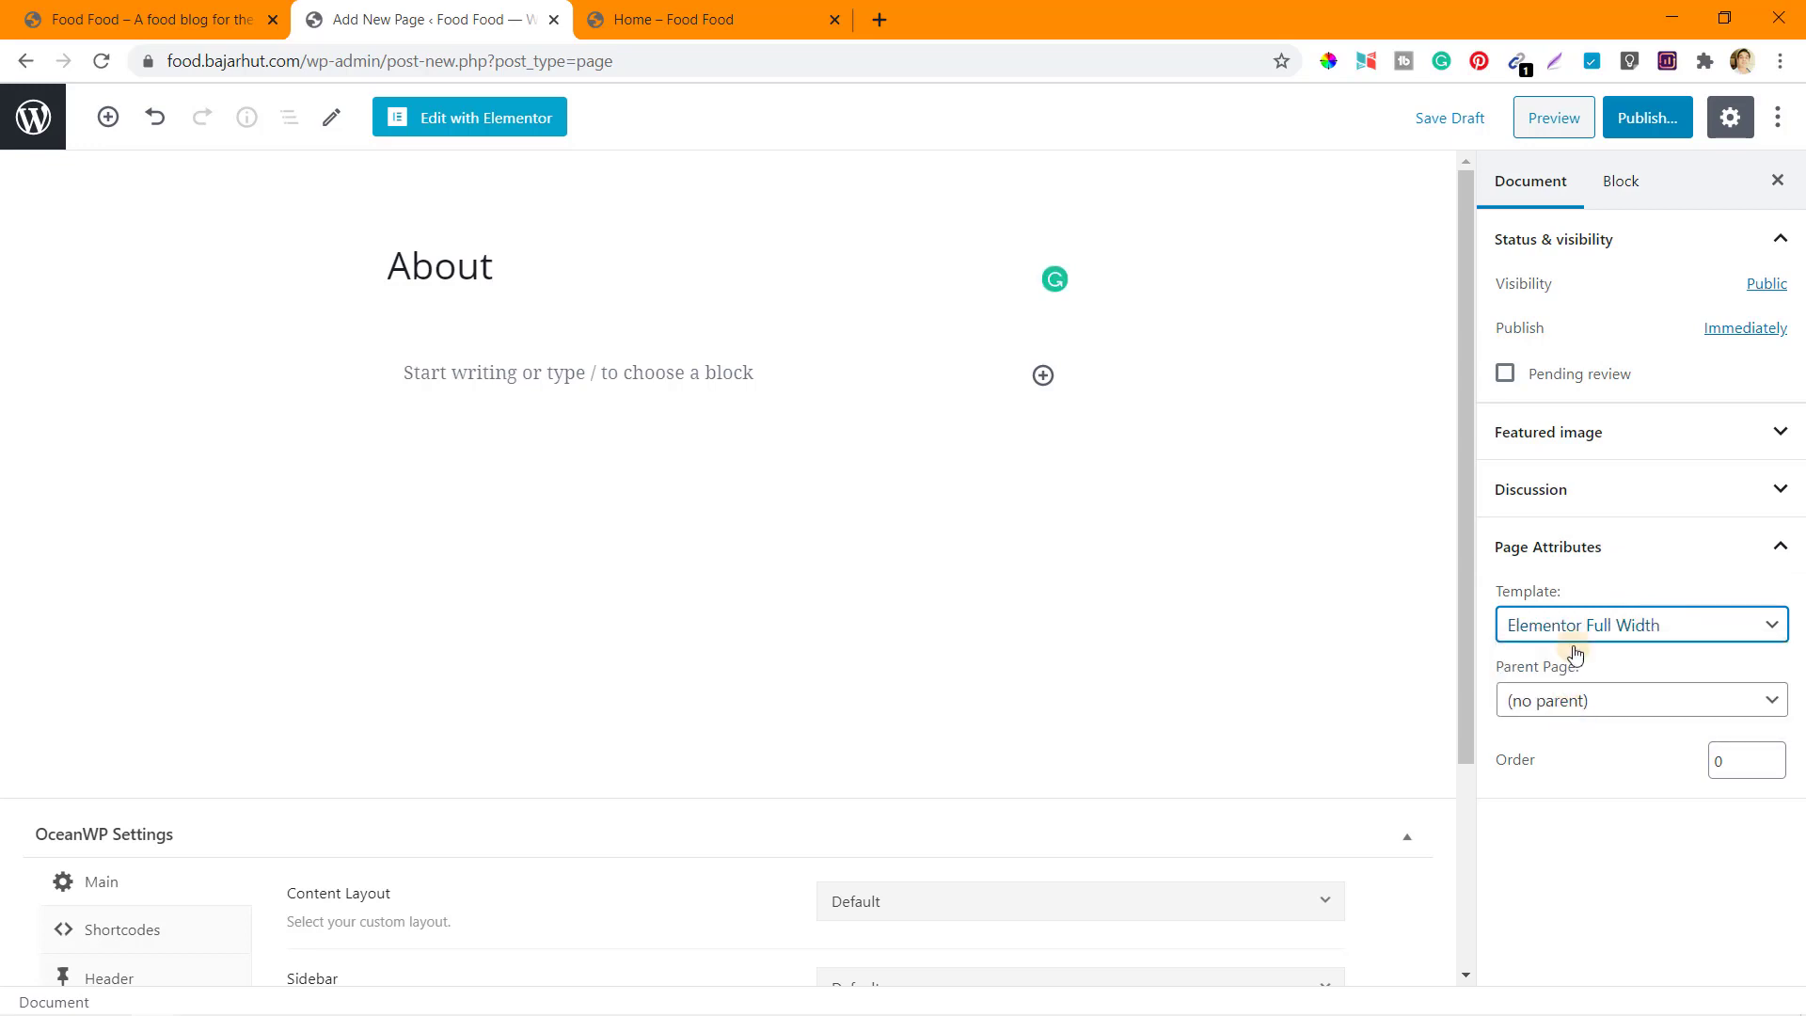
{"action": "left_click", "coordinate": [1646, 127]}
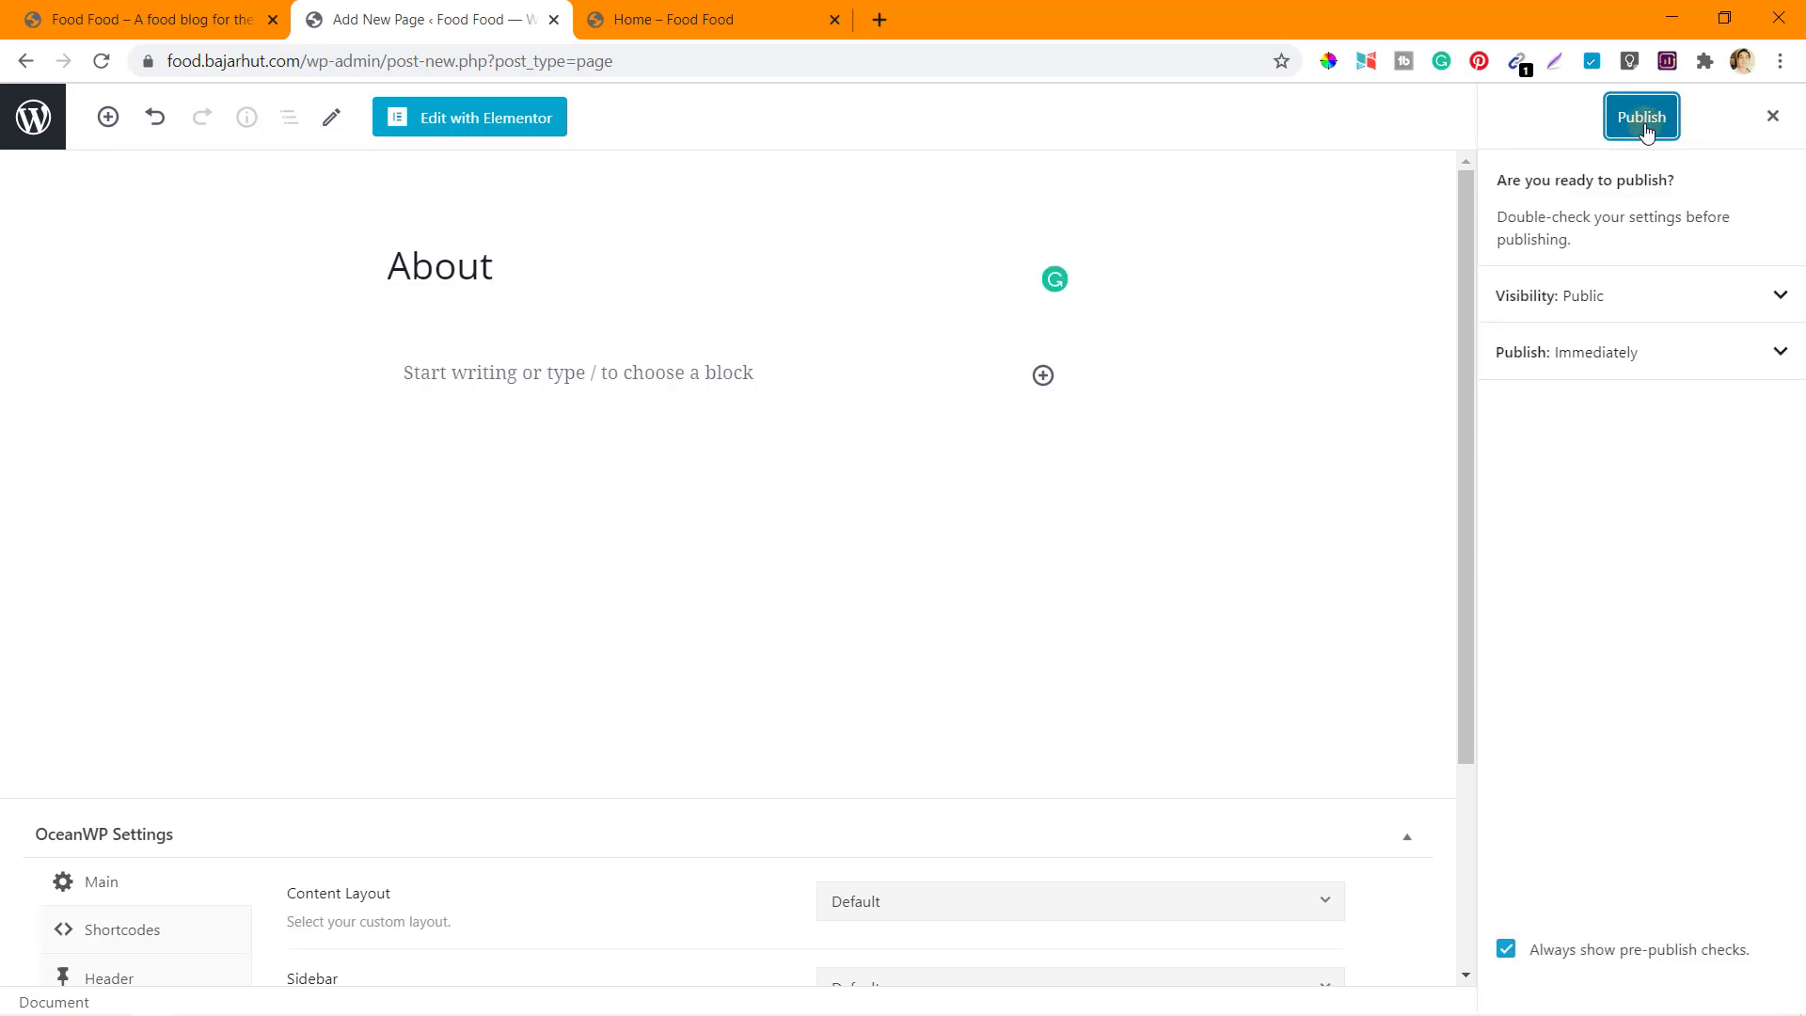
{"action": "left_click", "coordinate": [1643, 128]}
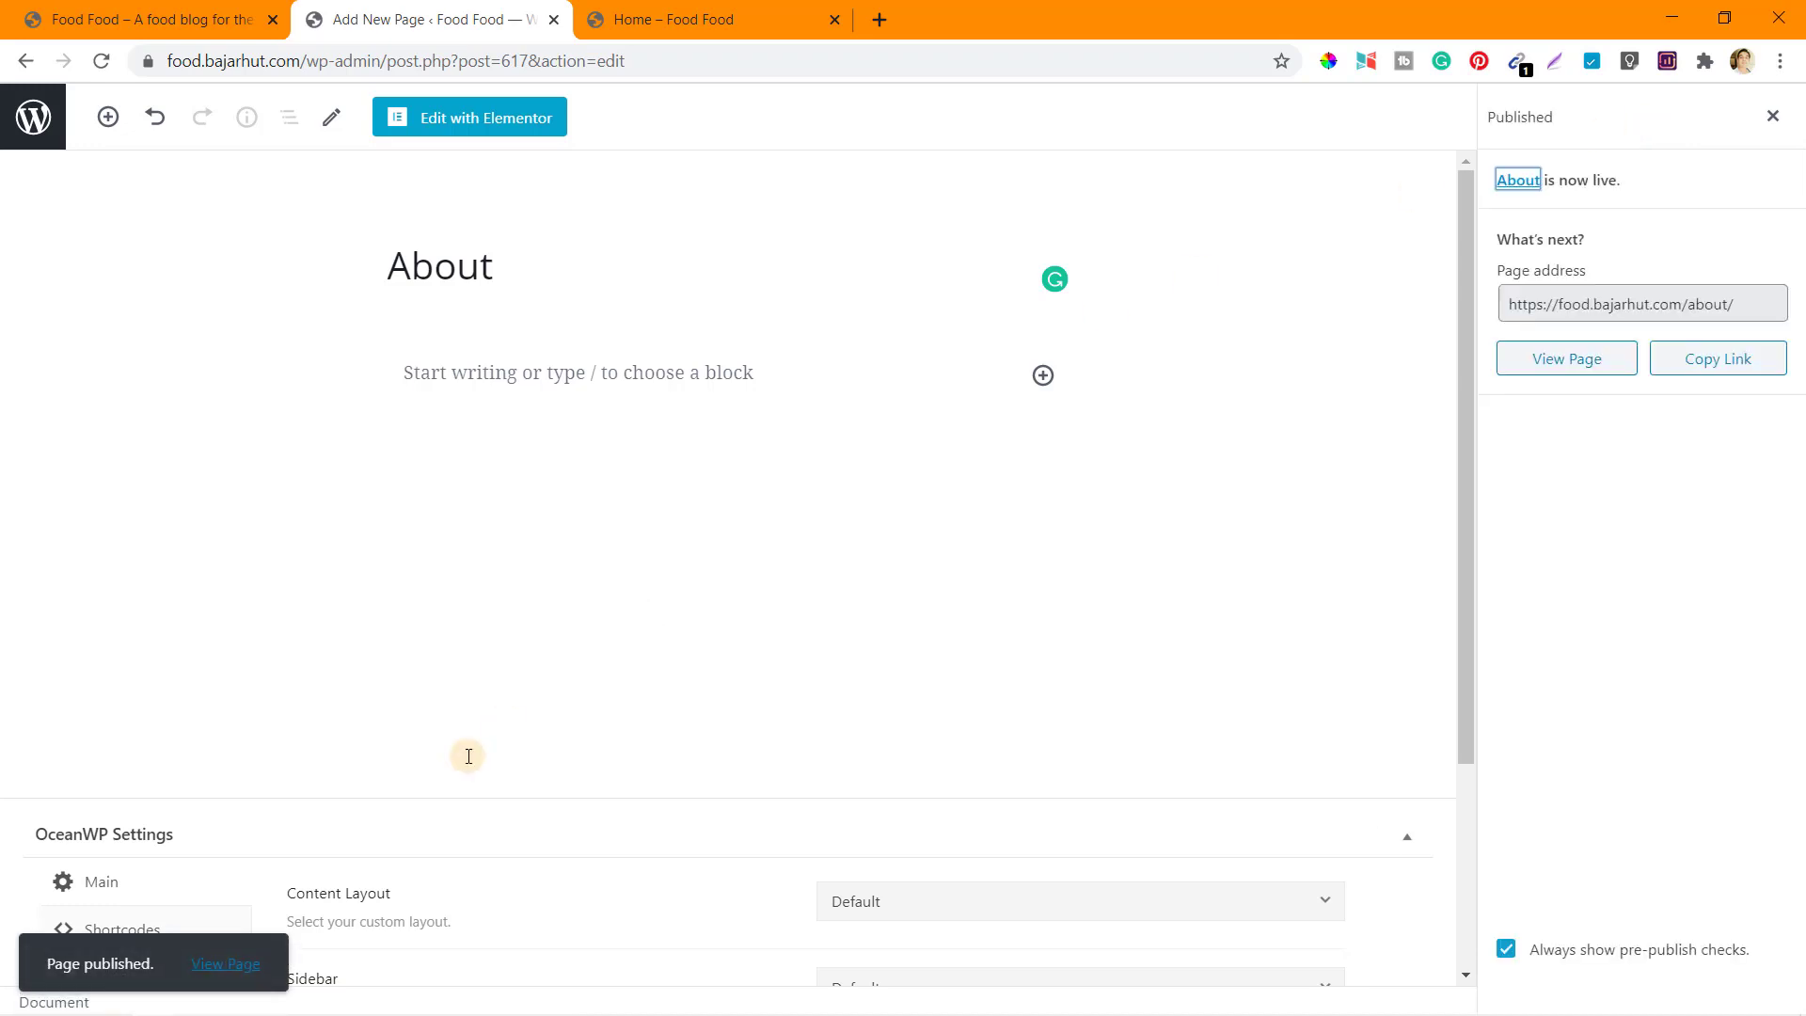
View the published About page in a new browser tab and compare its title area and breadcrumbs with the Home page.
{"action": "right_click", "coordinate": [228, 965]}
{"action": "left_click", "coordinate": [372, 678]}
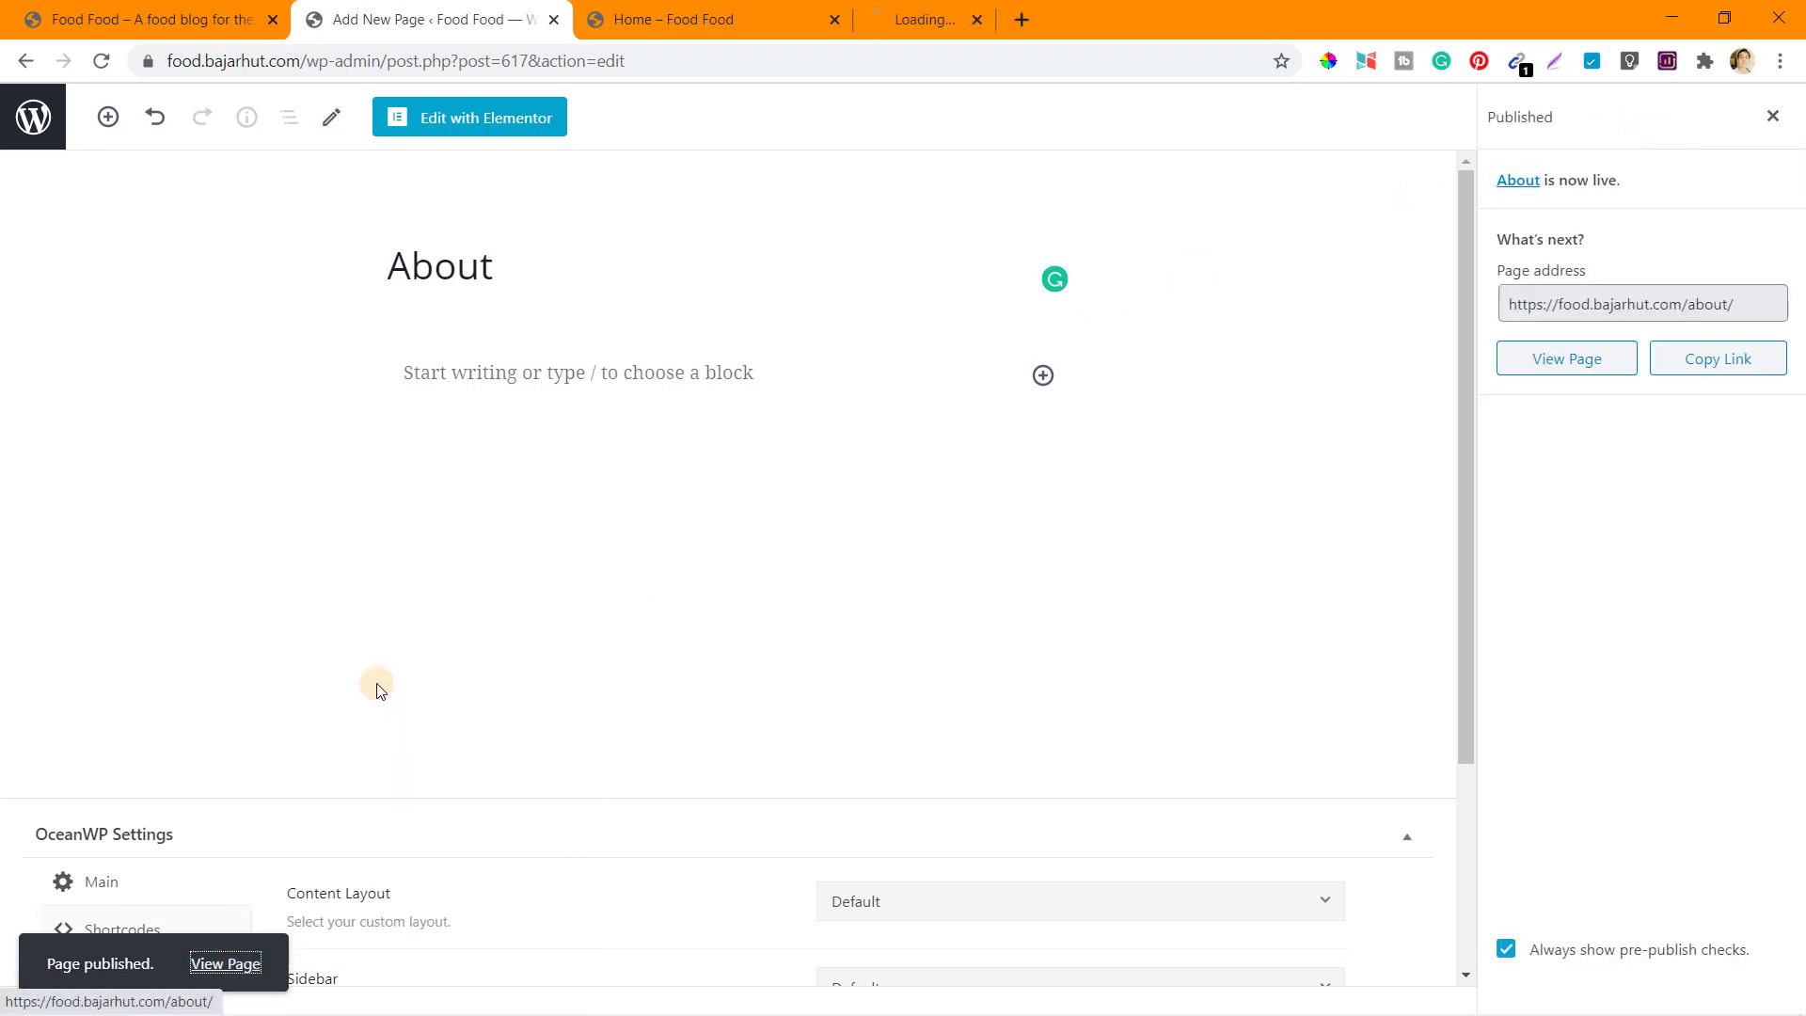
{"action": "left_click", "coordinate": [929, 22]}
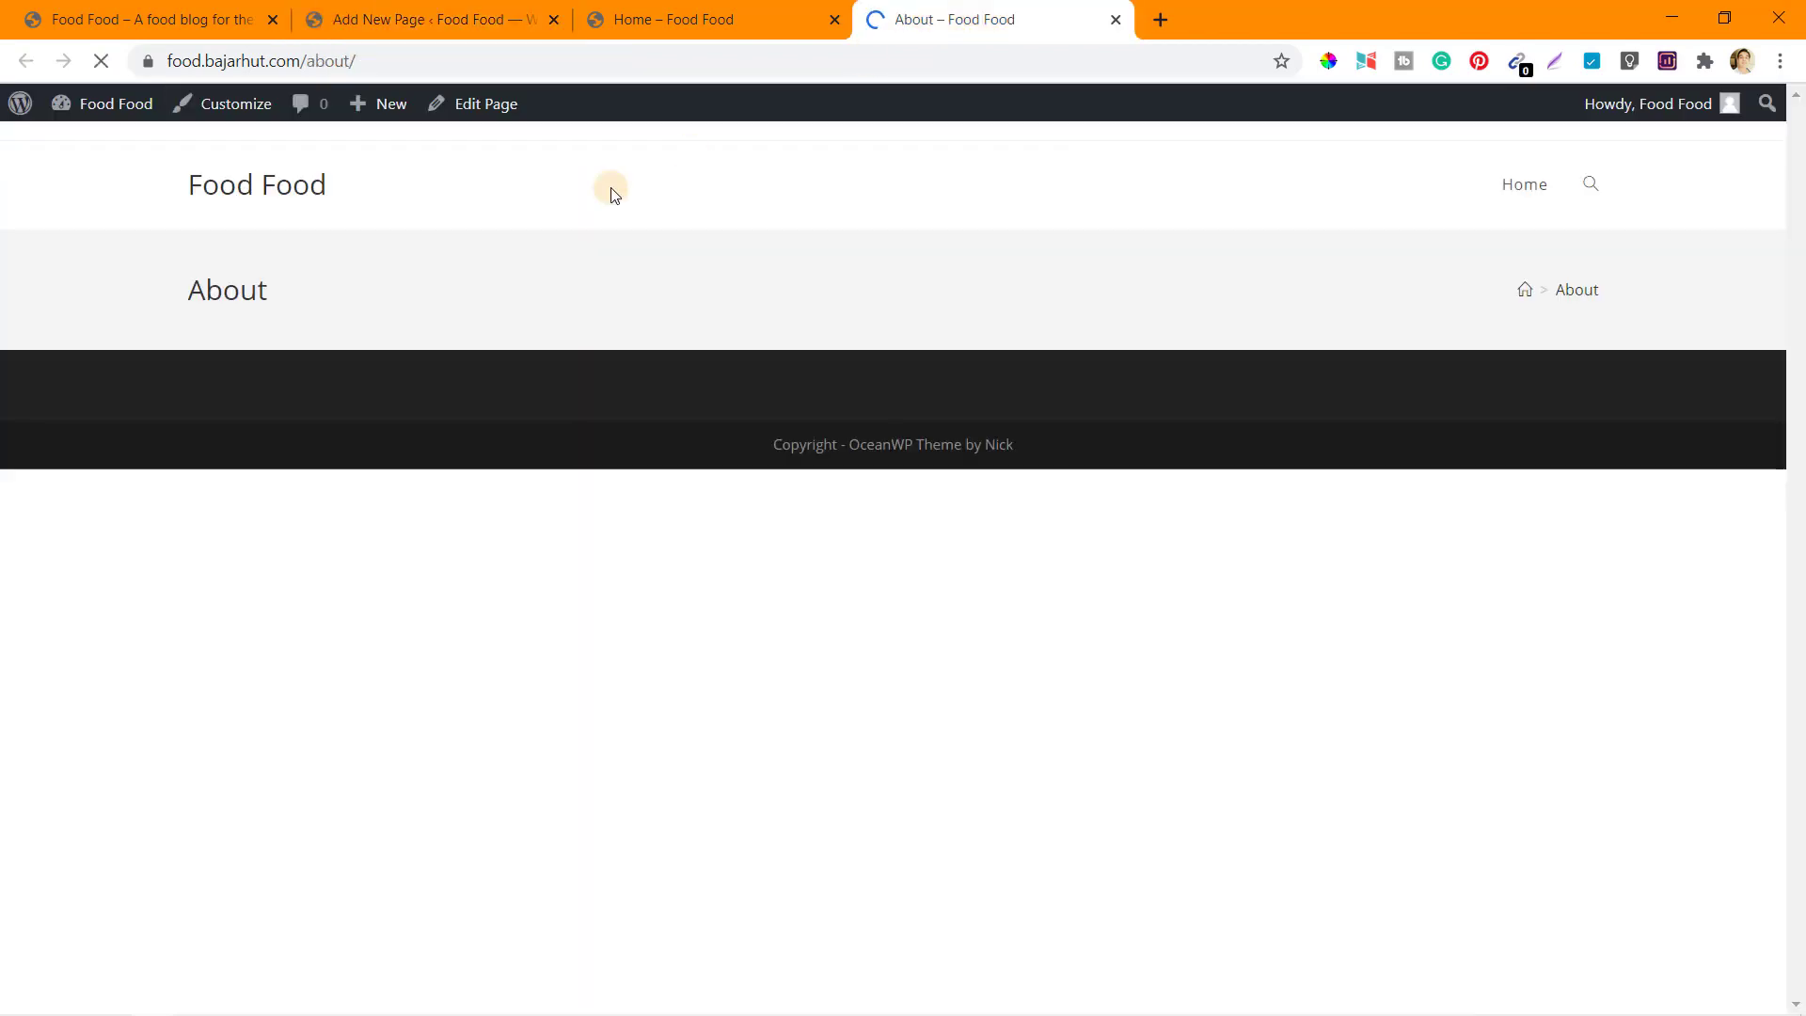
{"action": "left_click_drag", "start_coordinate": [193, 288], "coordinate": [318, 293]}
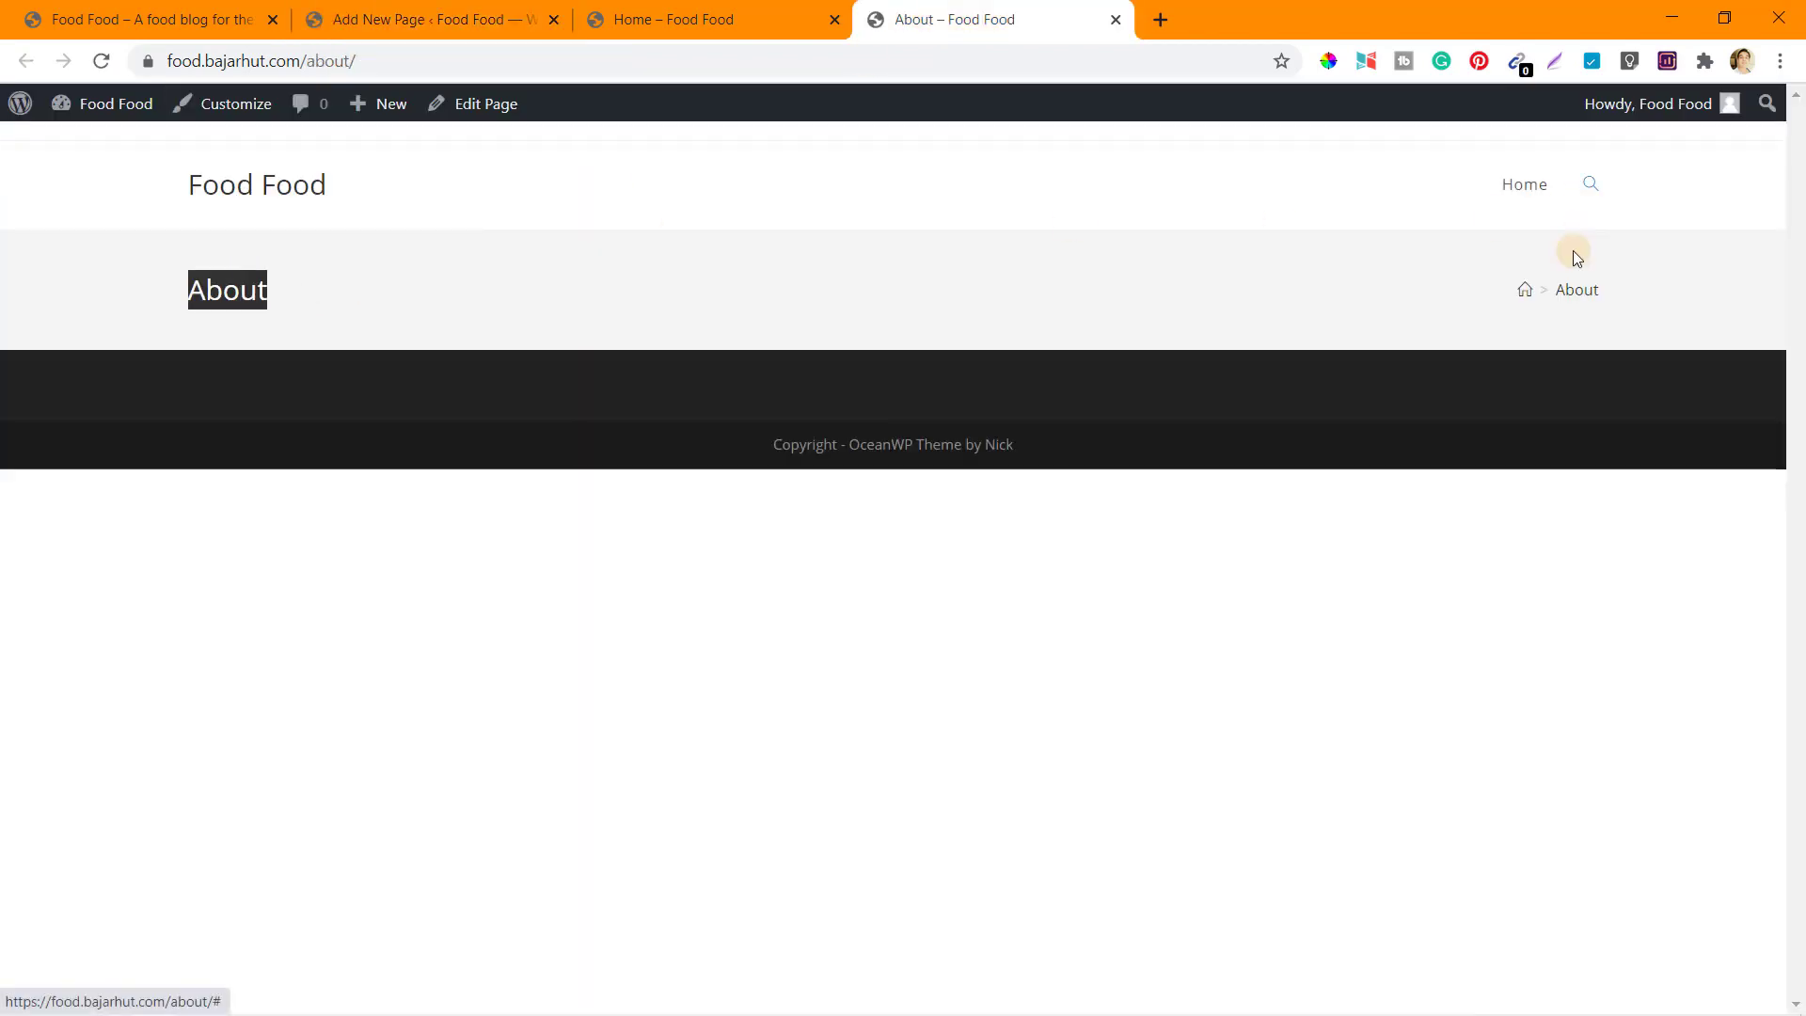
{"action": "left_click_drag", "start_coordinate": [1631, 288], "coordinate": [1235, 230]}
{"action": "left_click_drag", "start_coordinate": [575, 266], "coordinate": [991, 209]}
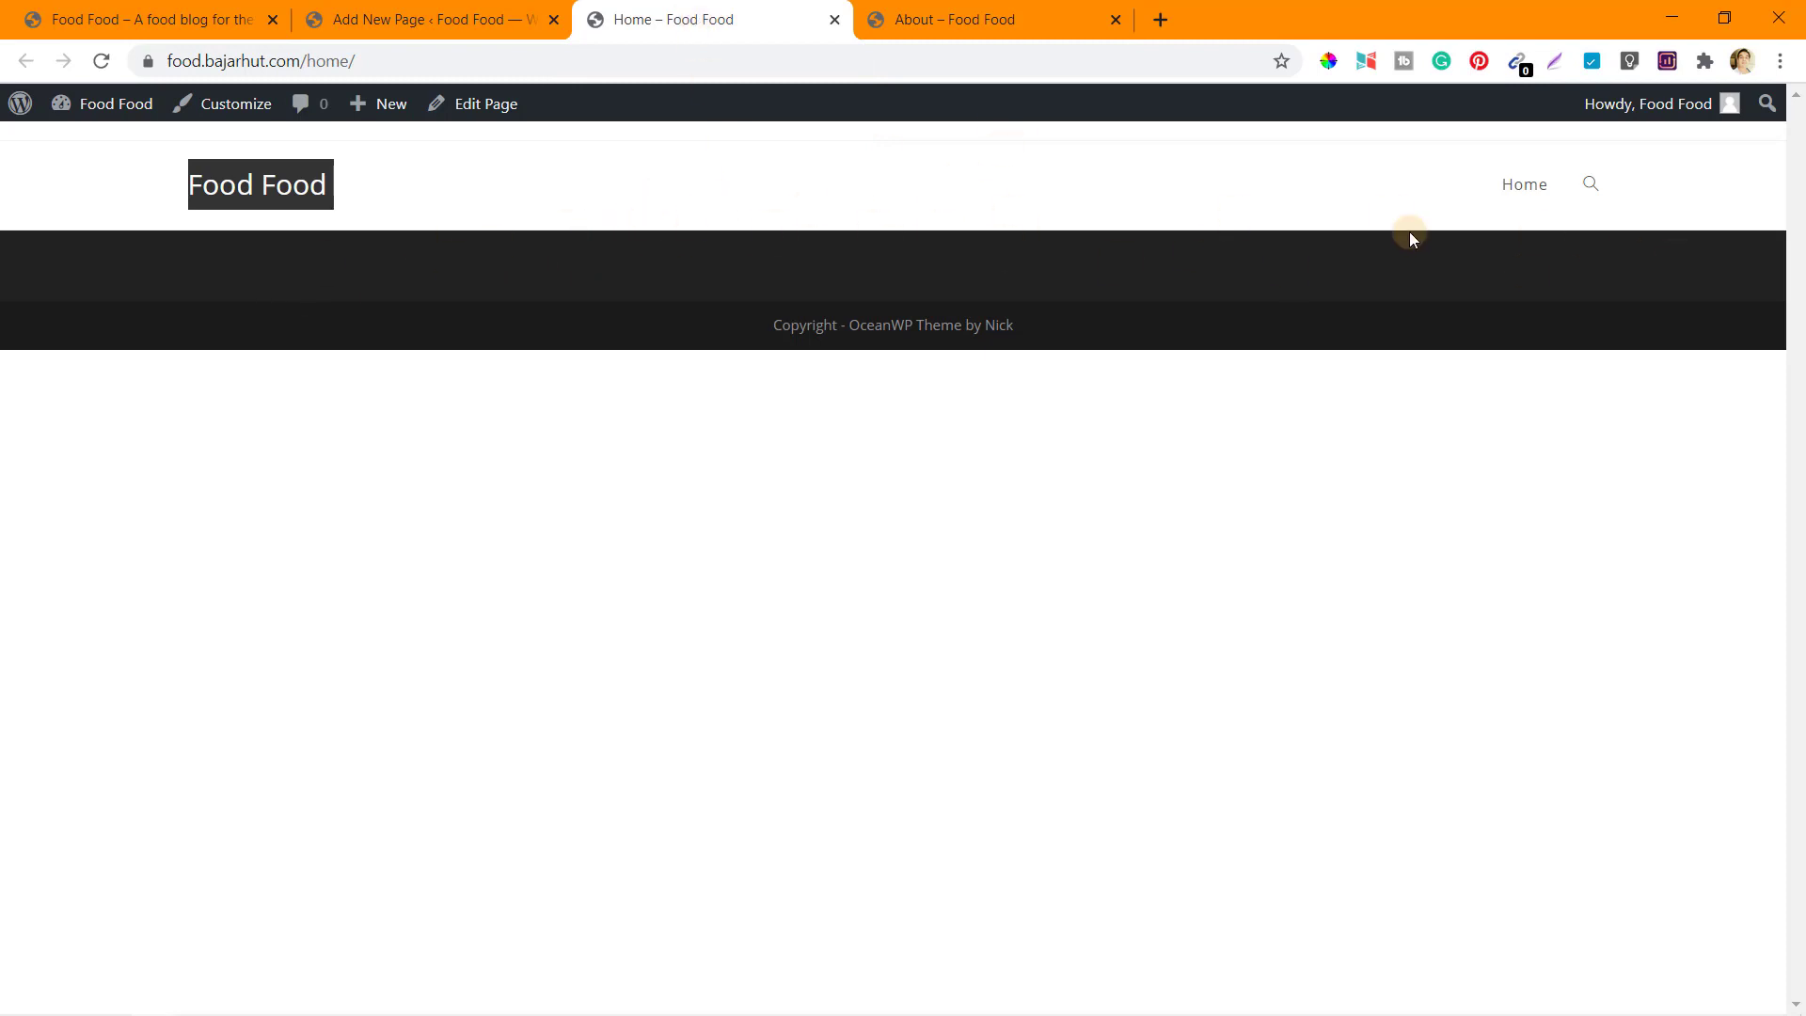
Return to the About page's editor and disable the page title display in its OceanWP settings.
{"action": "left_click_drag", "start_coordinate": [991, 209], "coordinate": [386, 710]}
{"action": "scroll", "coordinate": [385, 710], "scroll_direction": "down", "scroll_amount": 3}
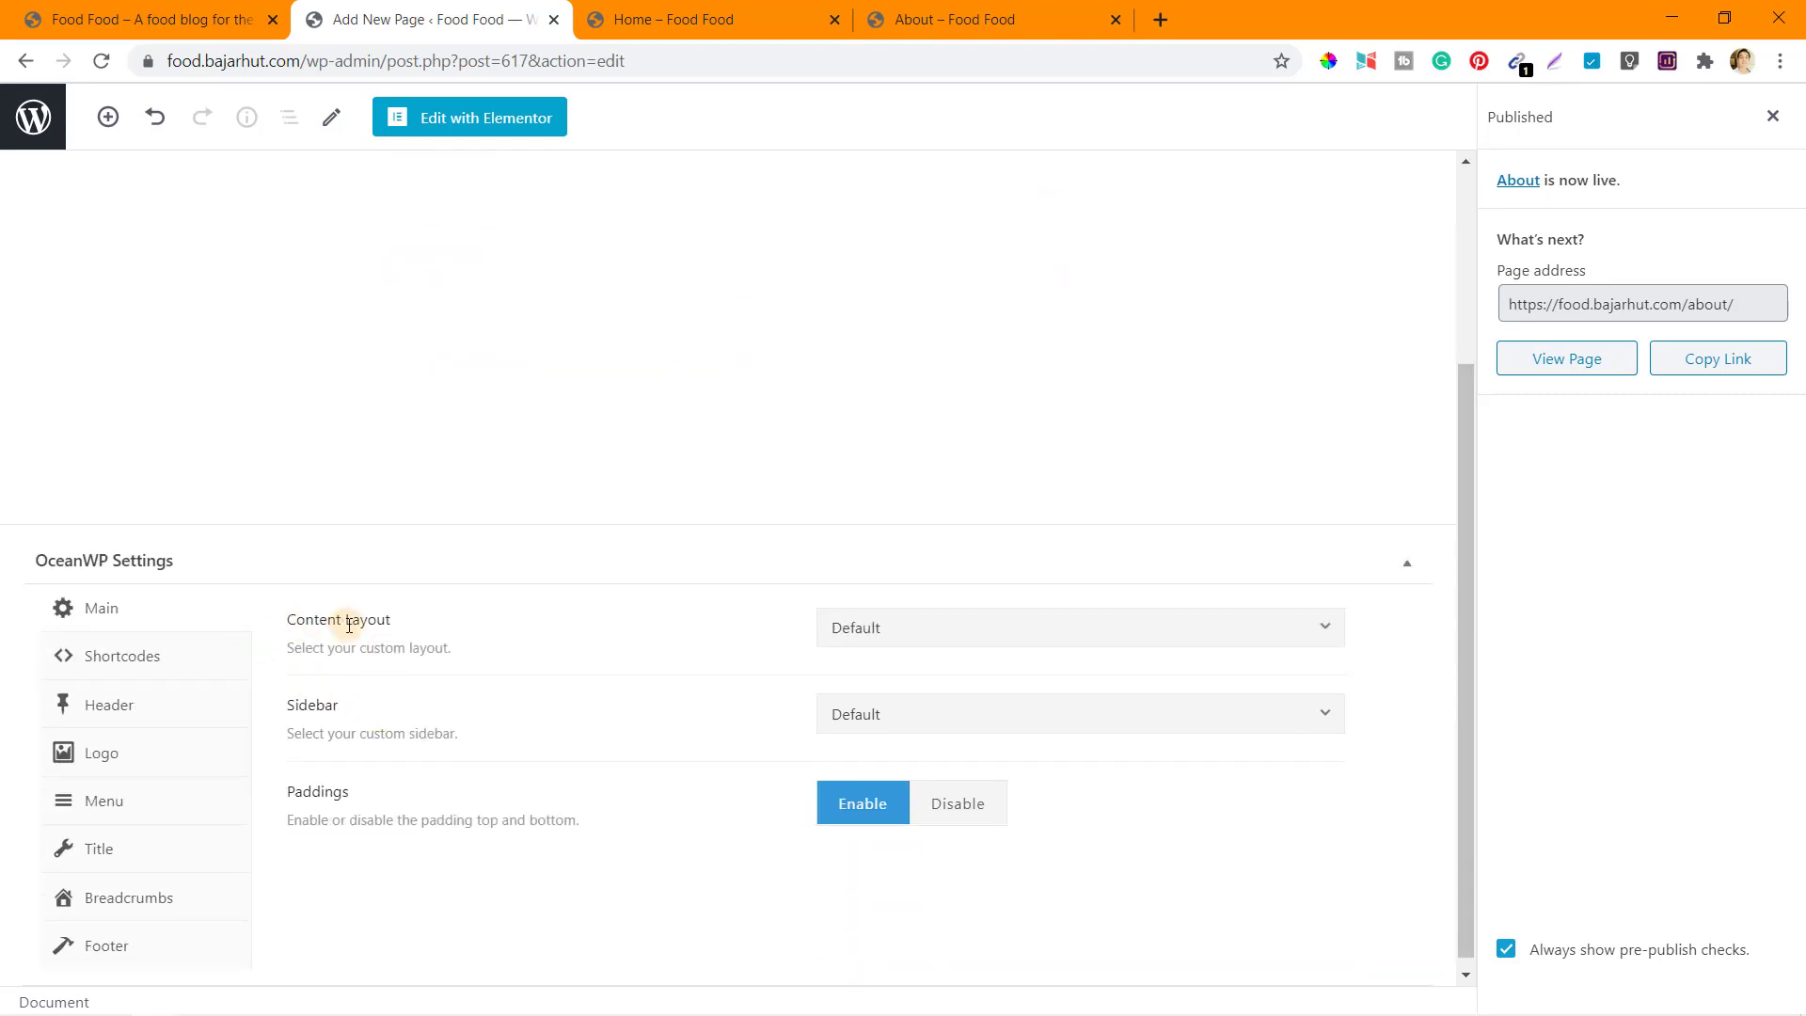
{"action": "left_click", "coordinate": [936, 629]}
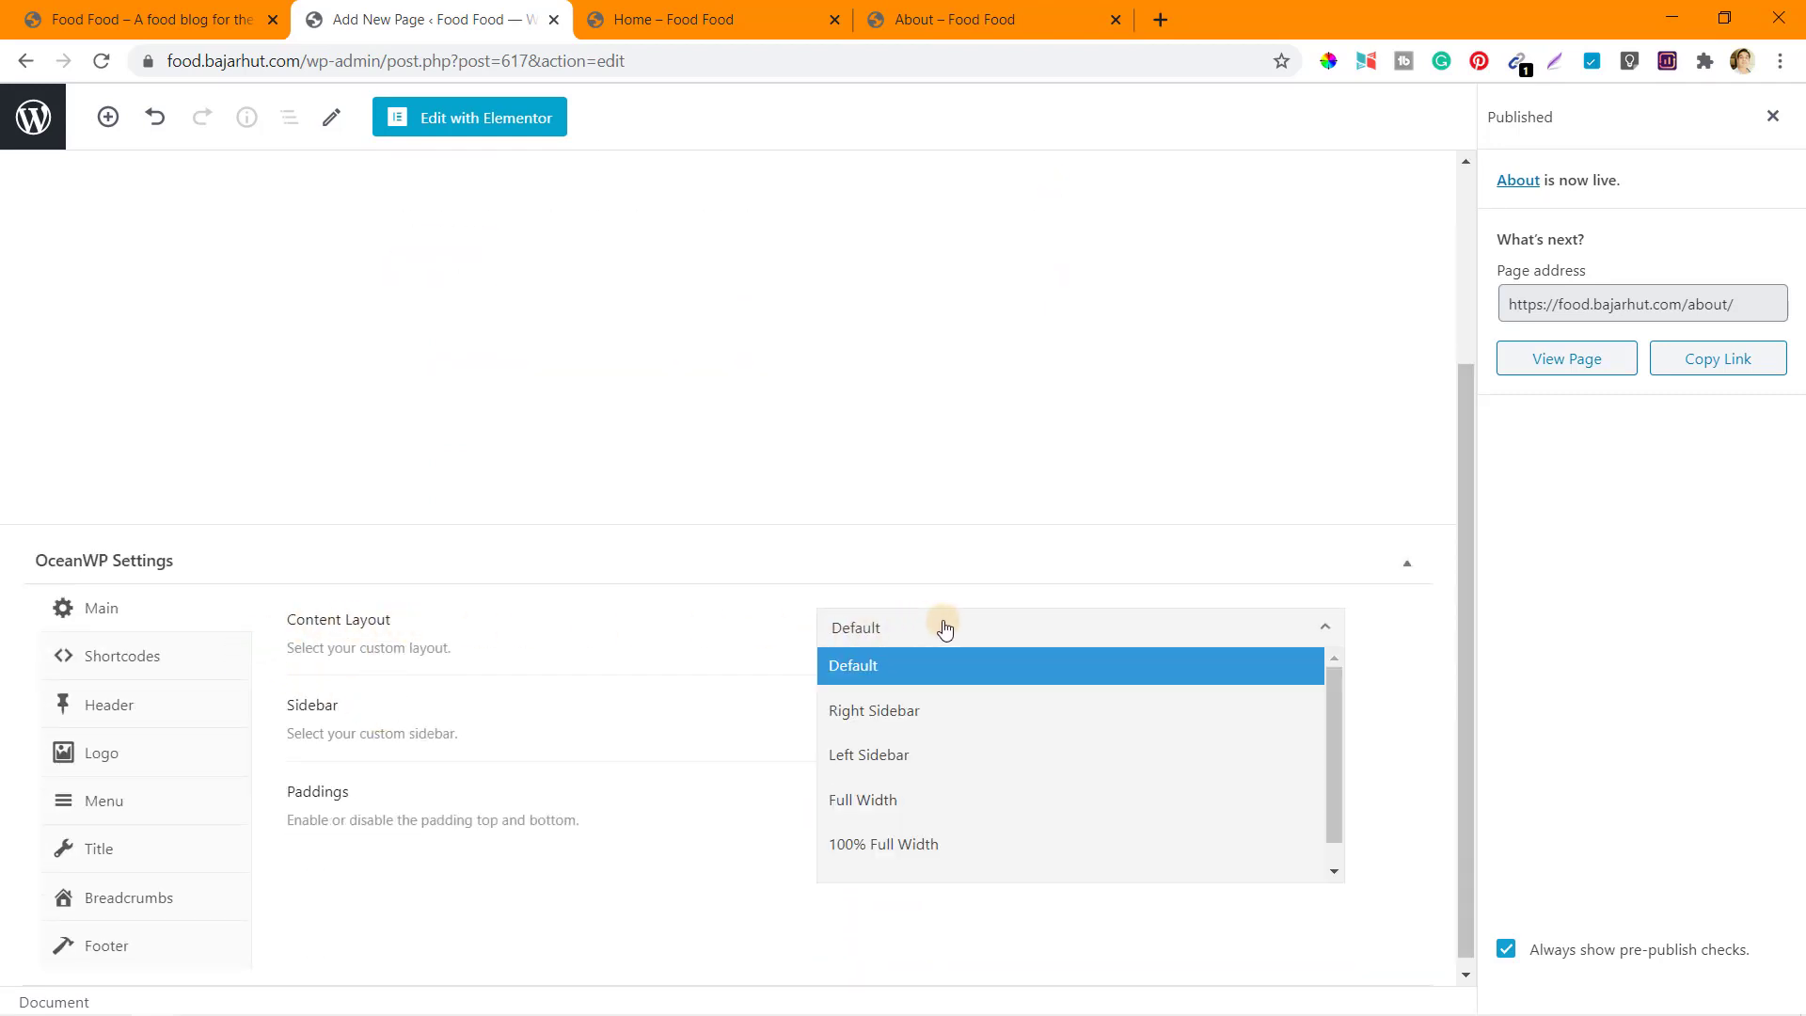
{"action": "left_click", "coordinate": [946, 629]}
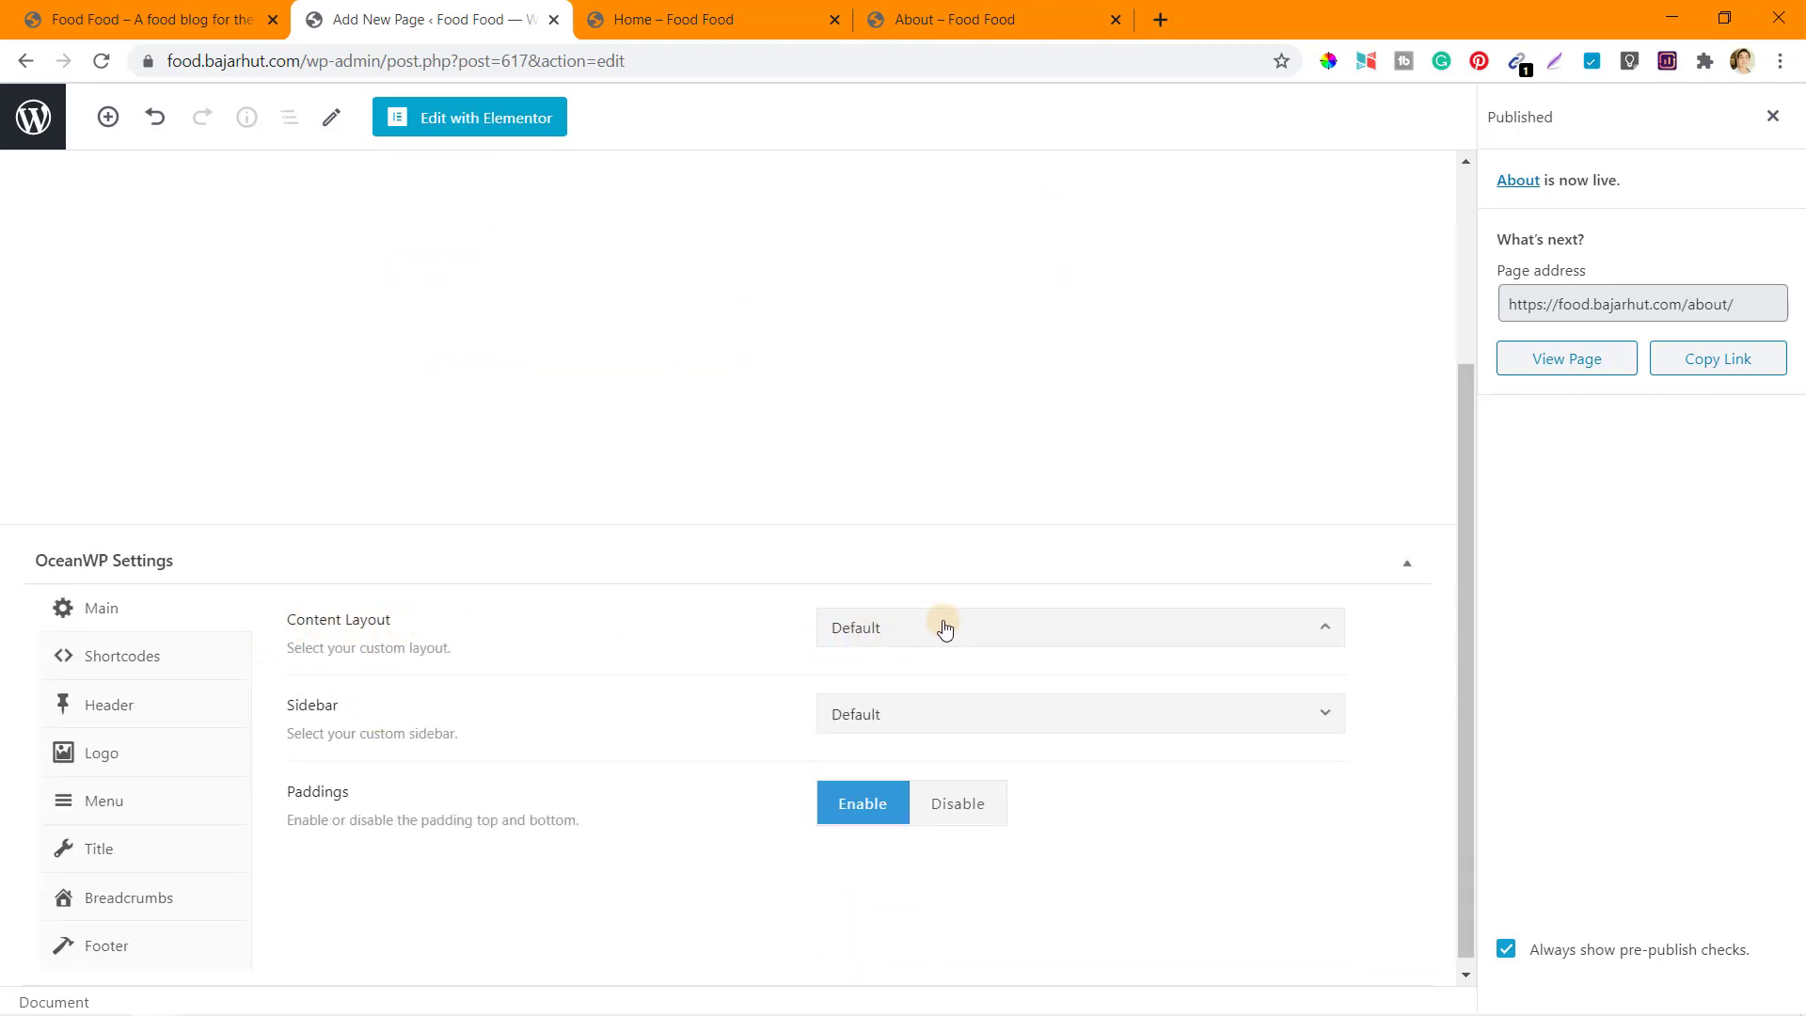
{"action": "left_click", "coordinate": [106, 848]}
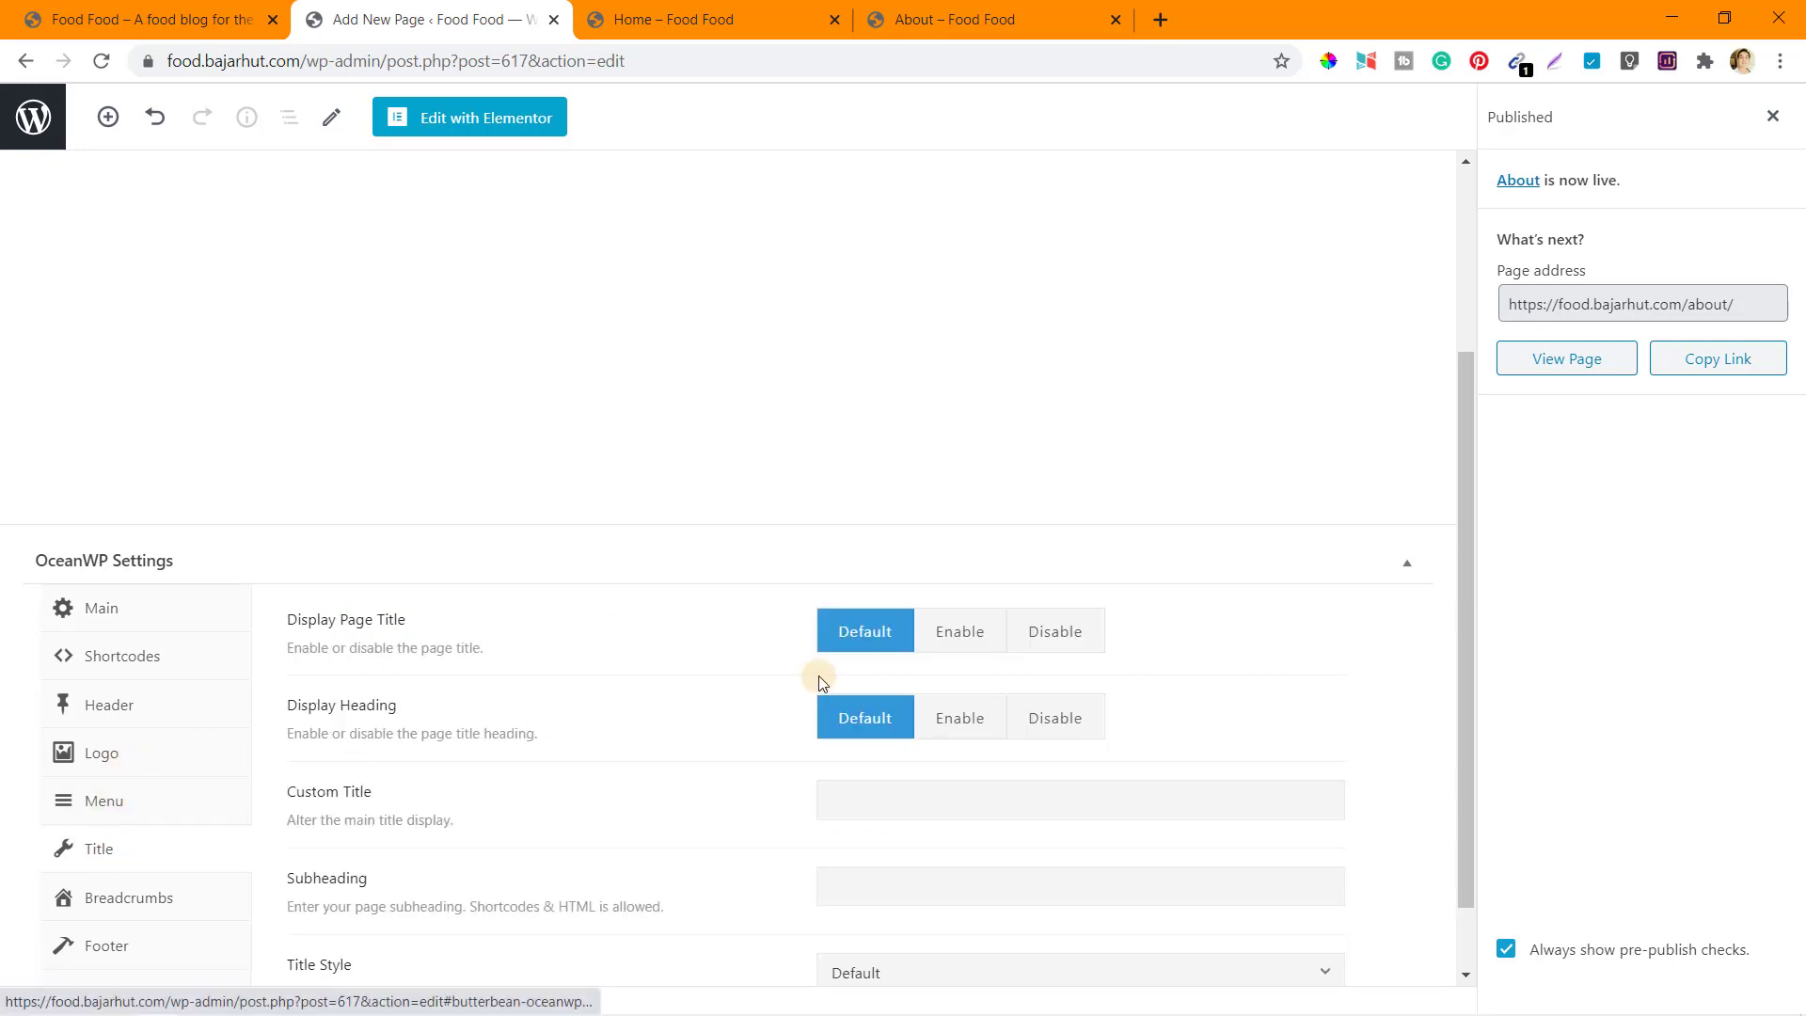
{"action": "left_click", "coordinate": [1072, 639]}
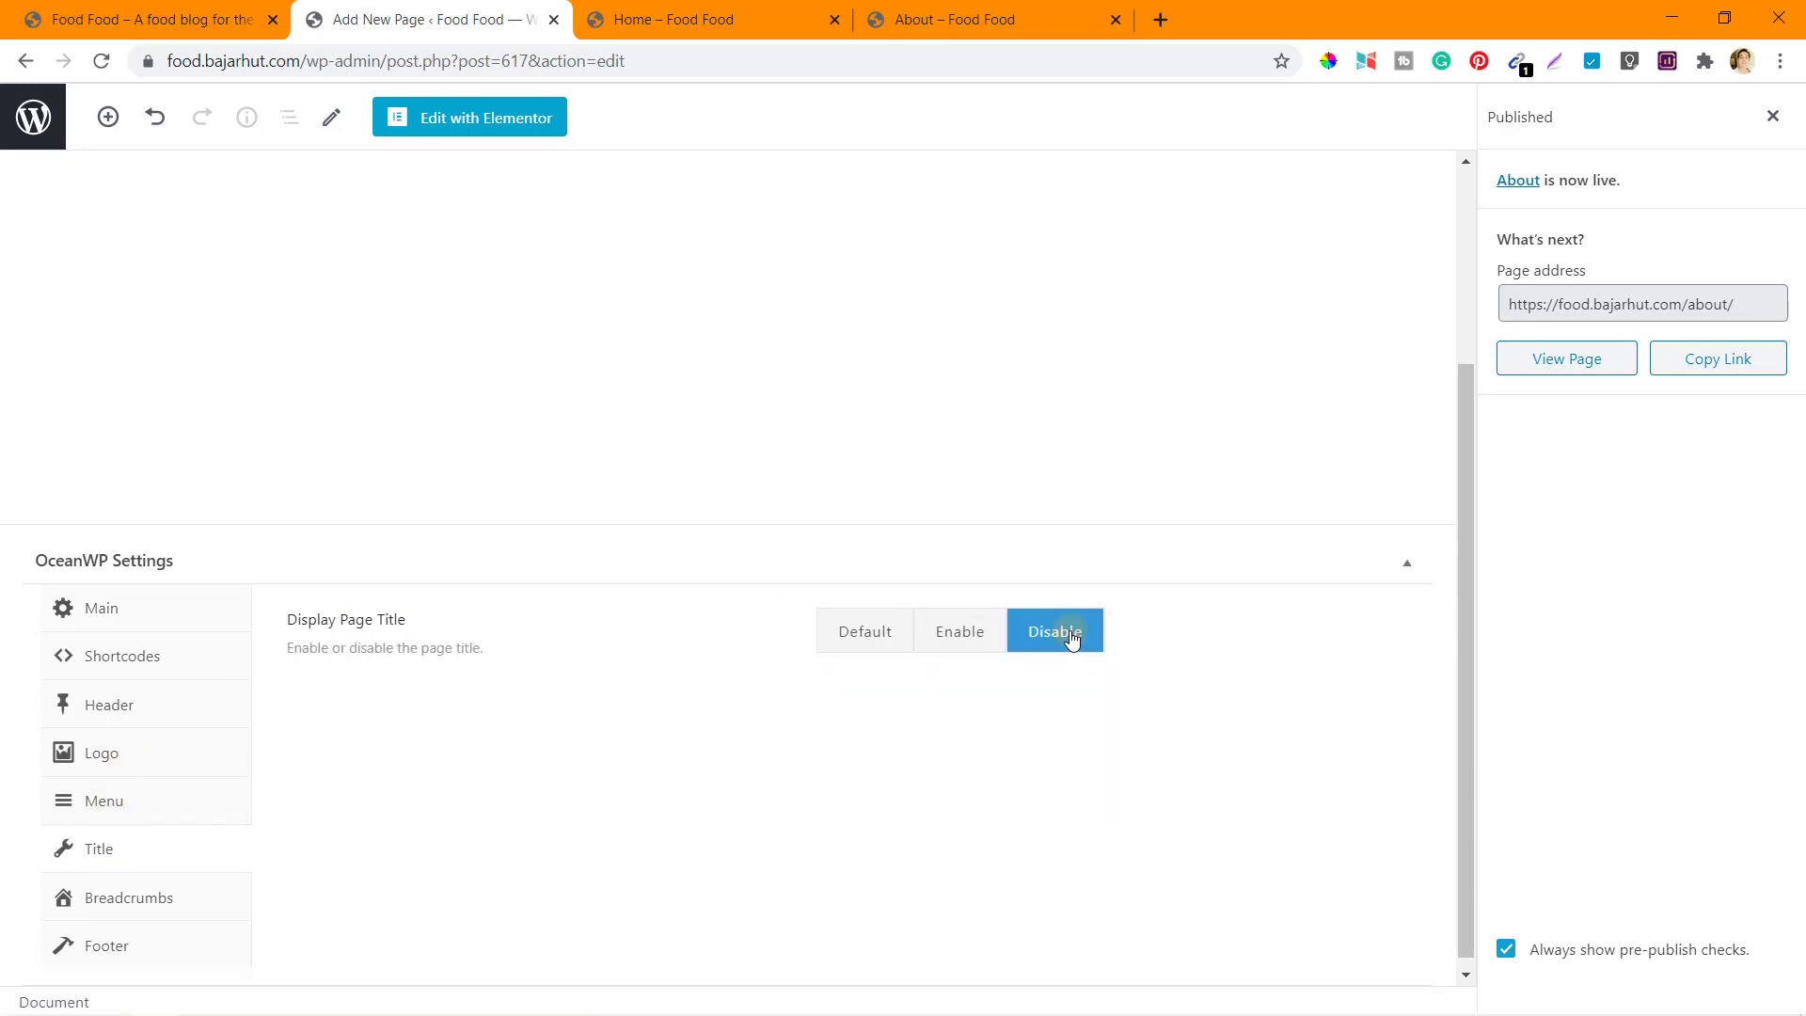
Update the About page with the changed title setting and reload its published version.
{"action": "scroll", "coordinate": [1072, 639], "scroll_direction": "up", "scroll_amount": 3}
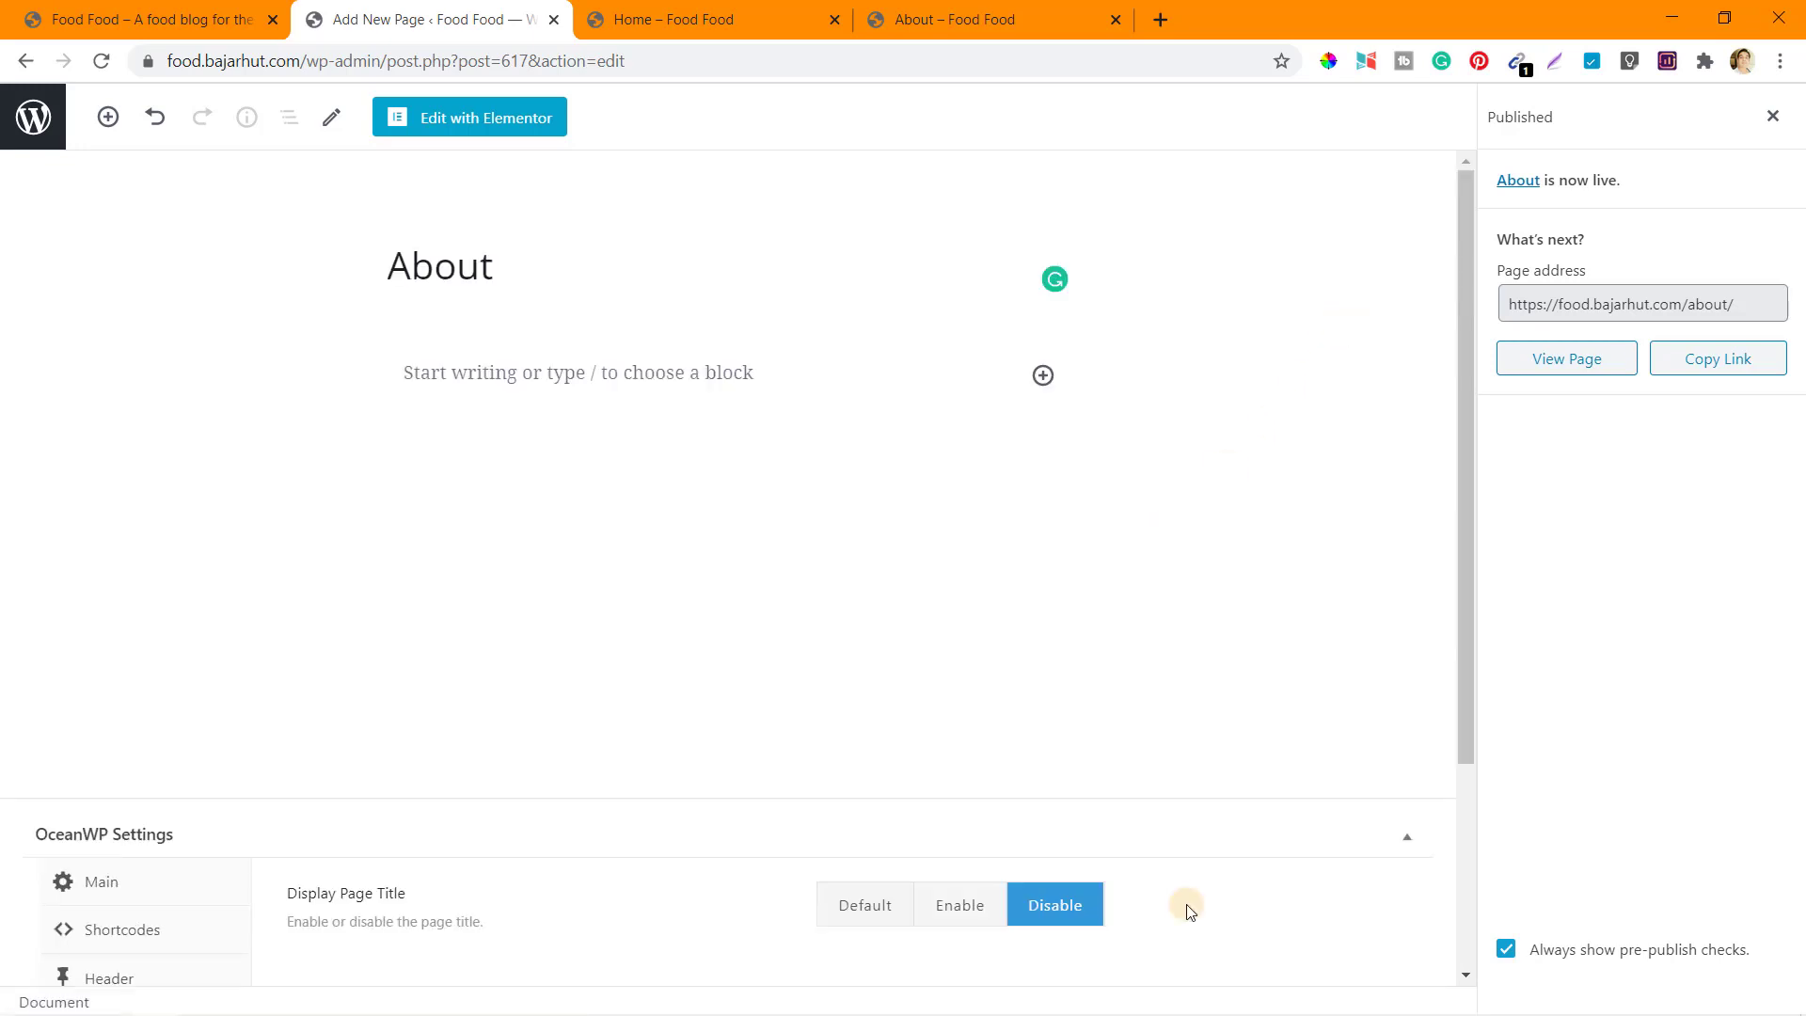
{"action": "left_click", "coordinate": [1773, 116]}
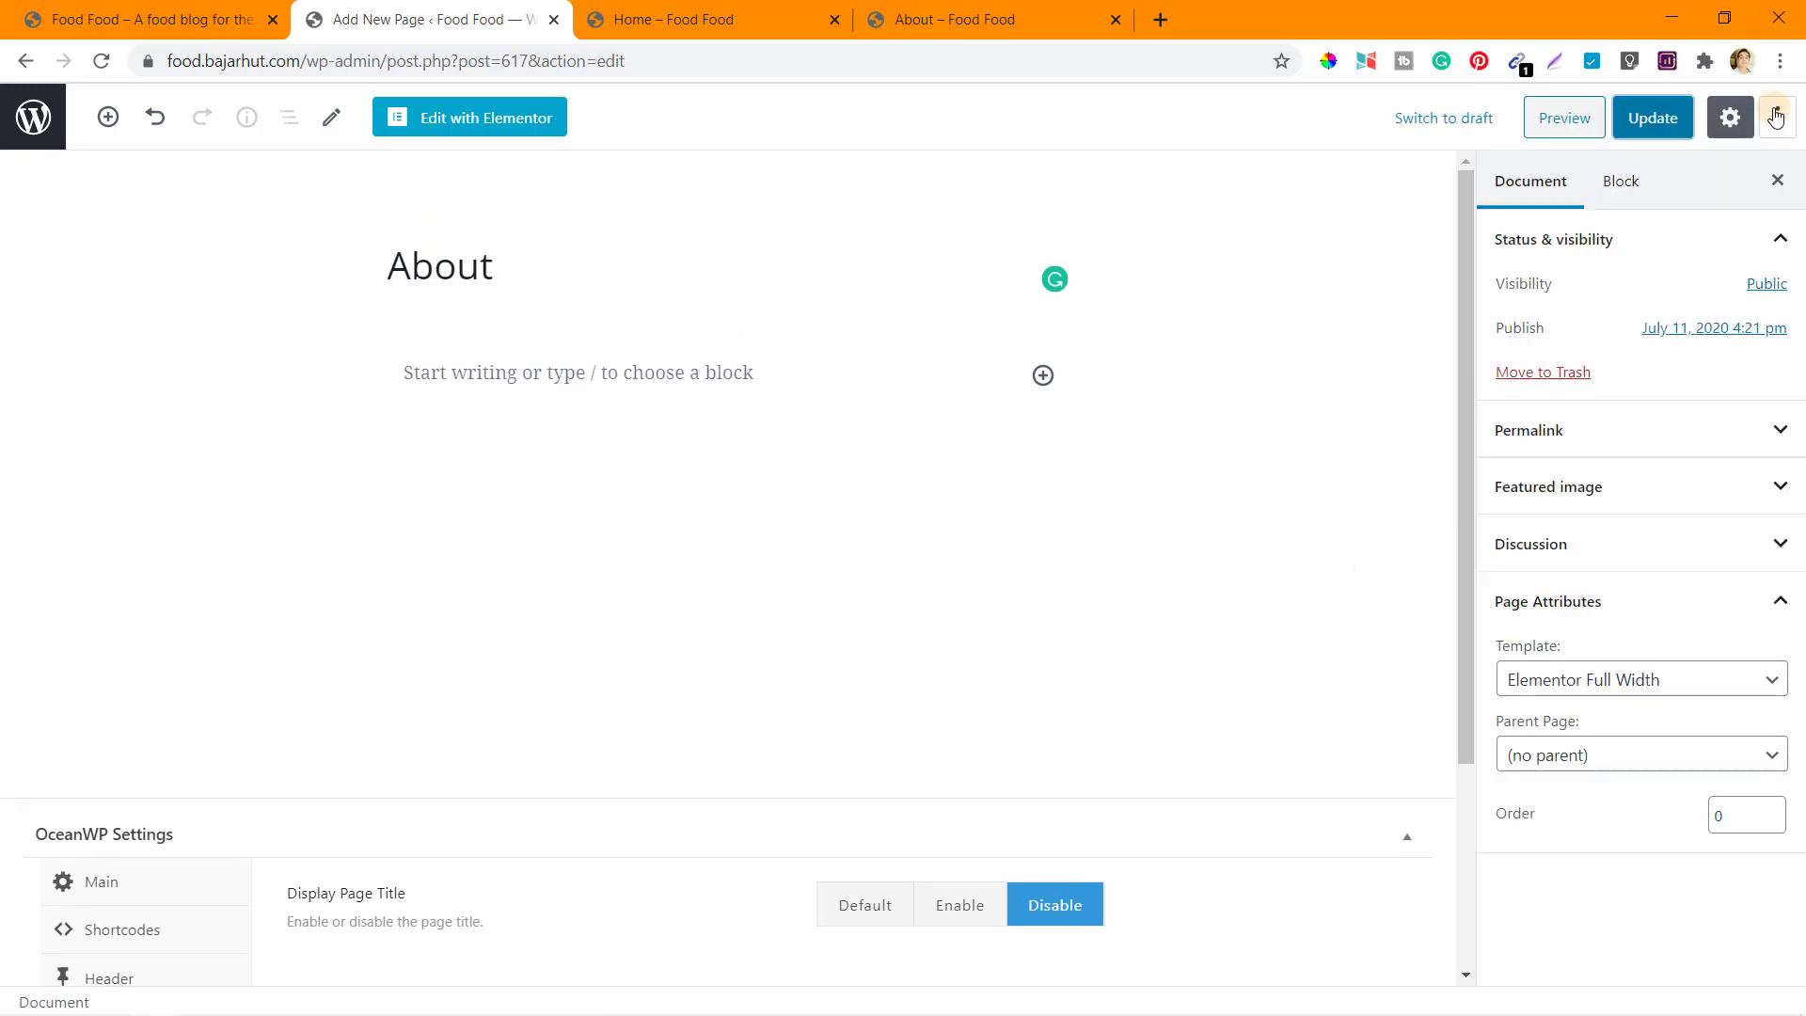
{"action": "left_click", "coordinate": [1651, 123]}
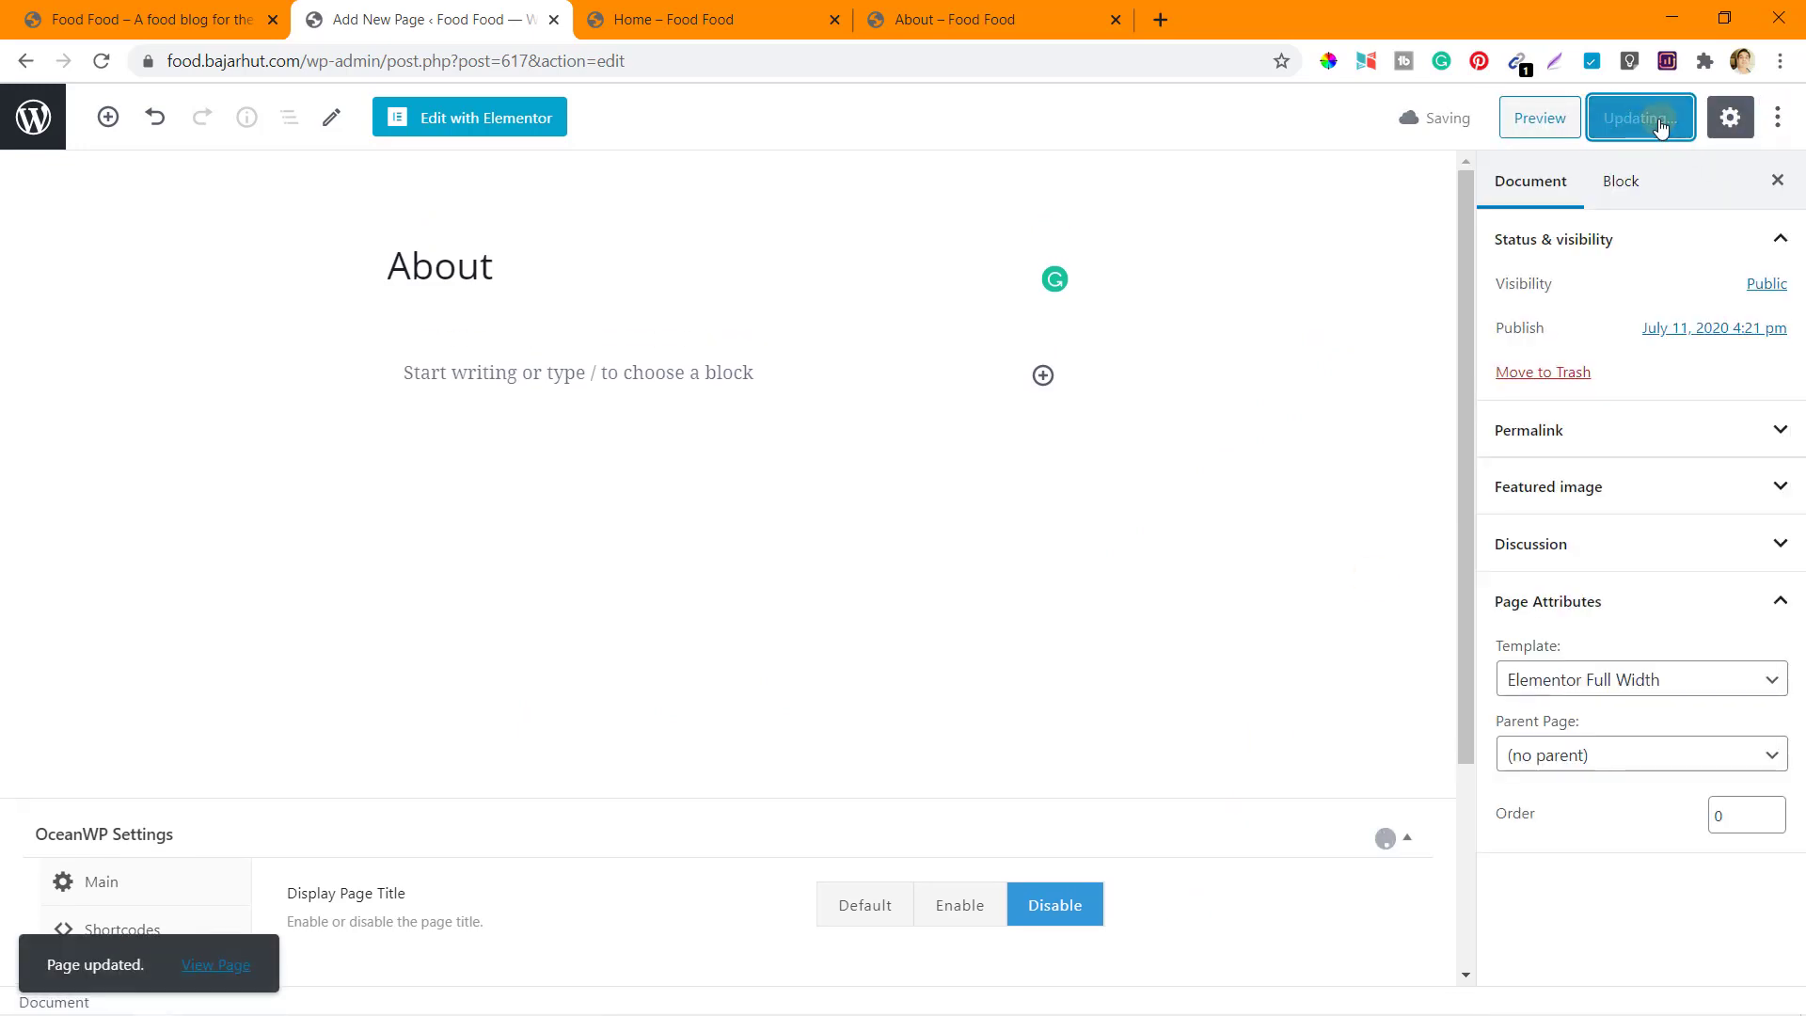
{"action": "left_click", "coordinate": [988, 17]}
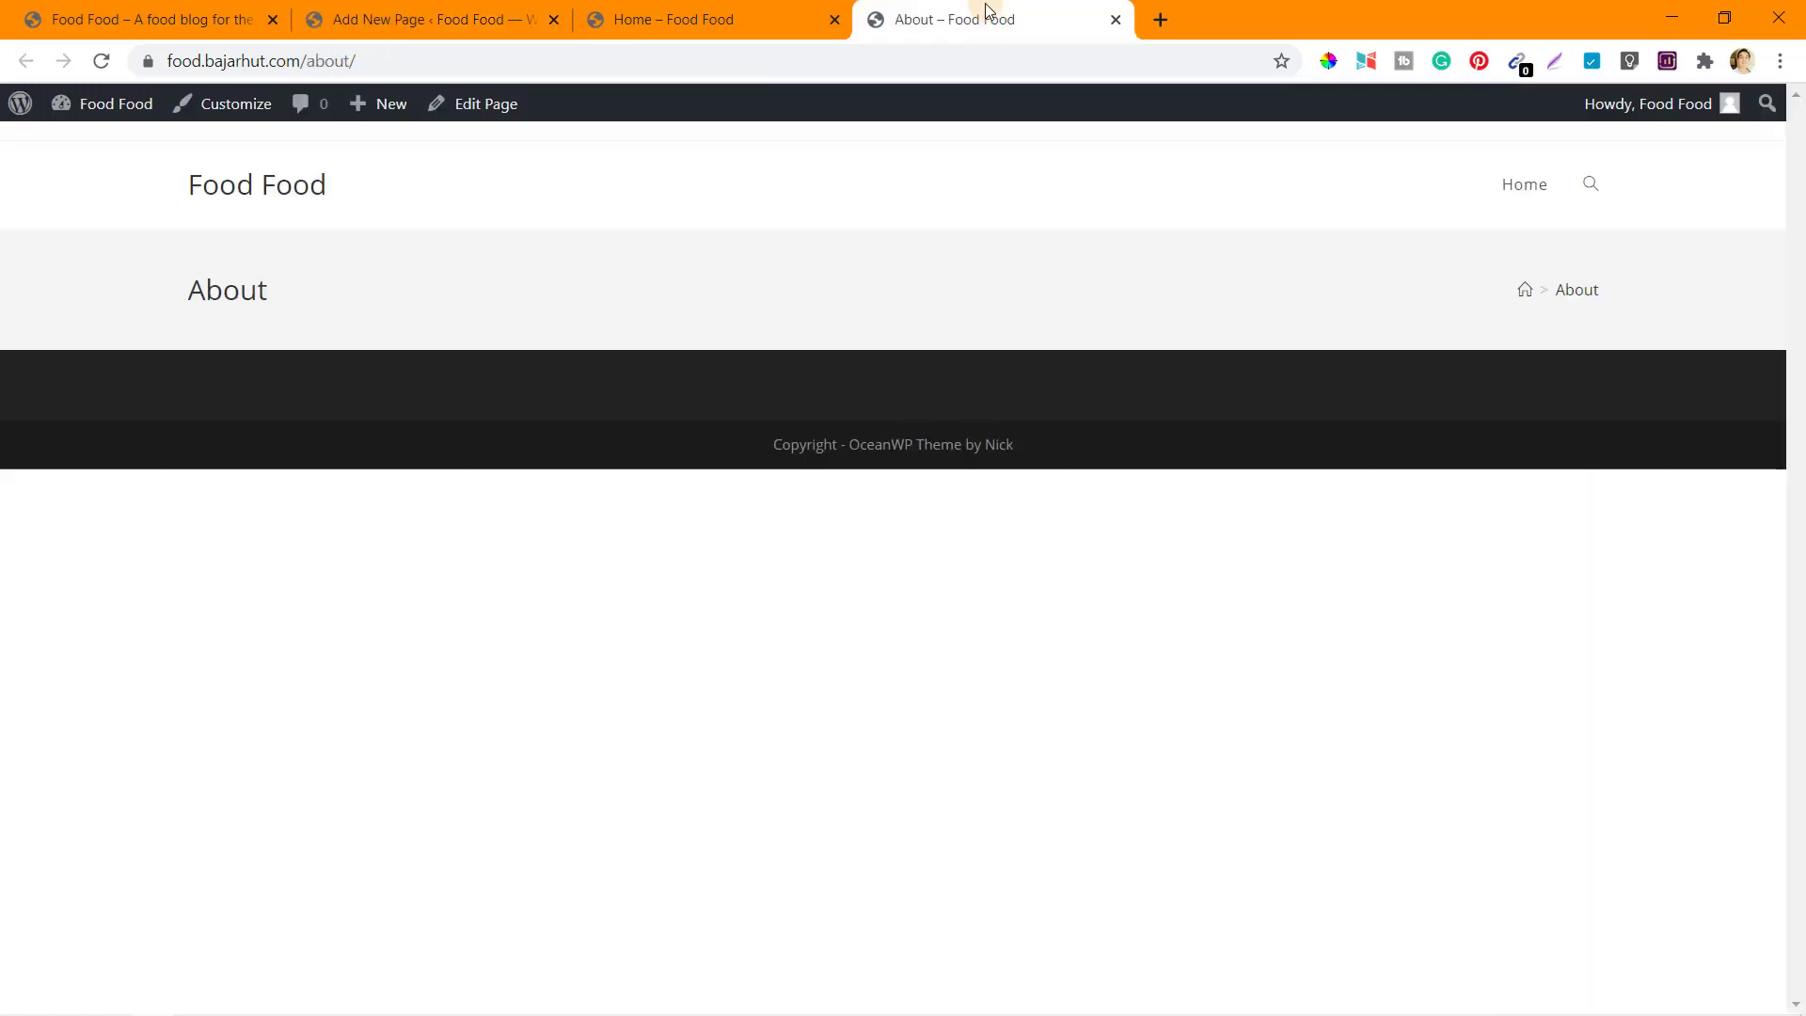
{"action": "left_click", "coordinate": [101, 62]}
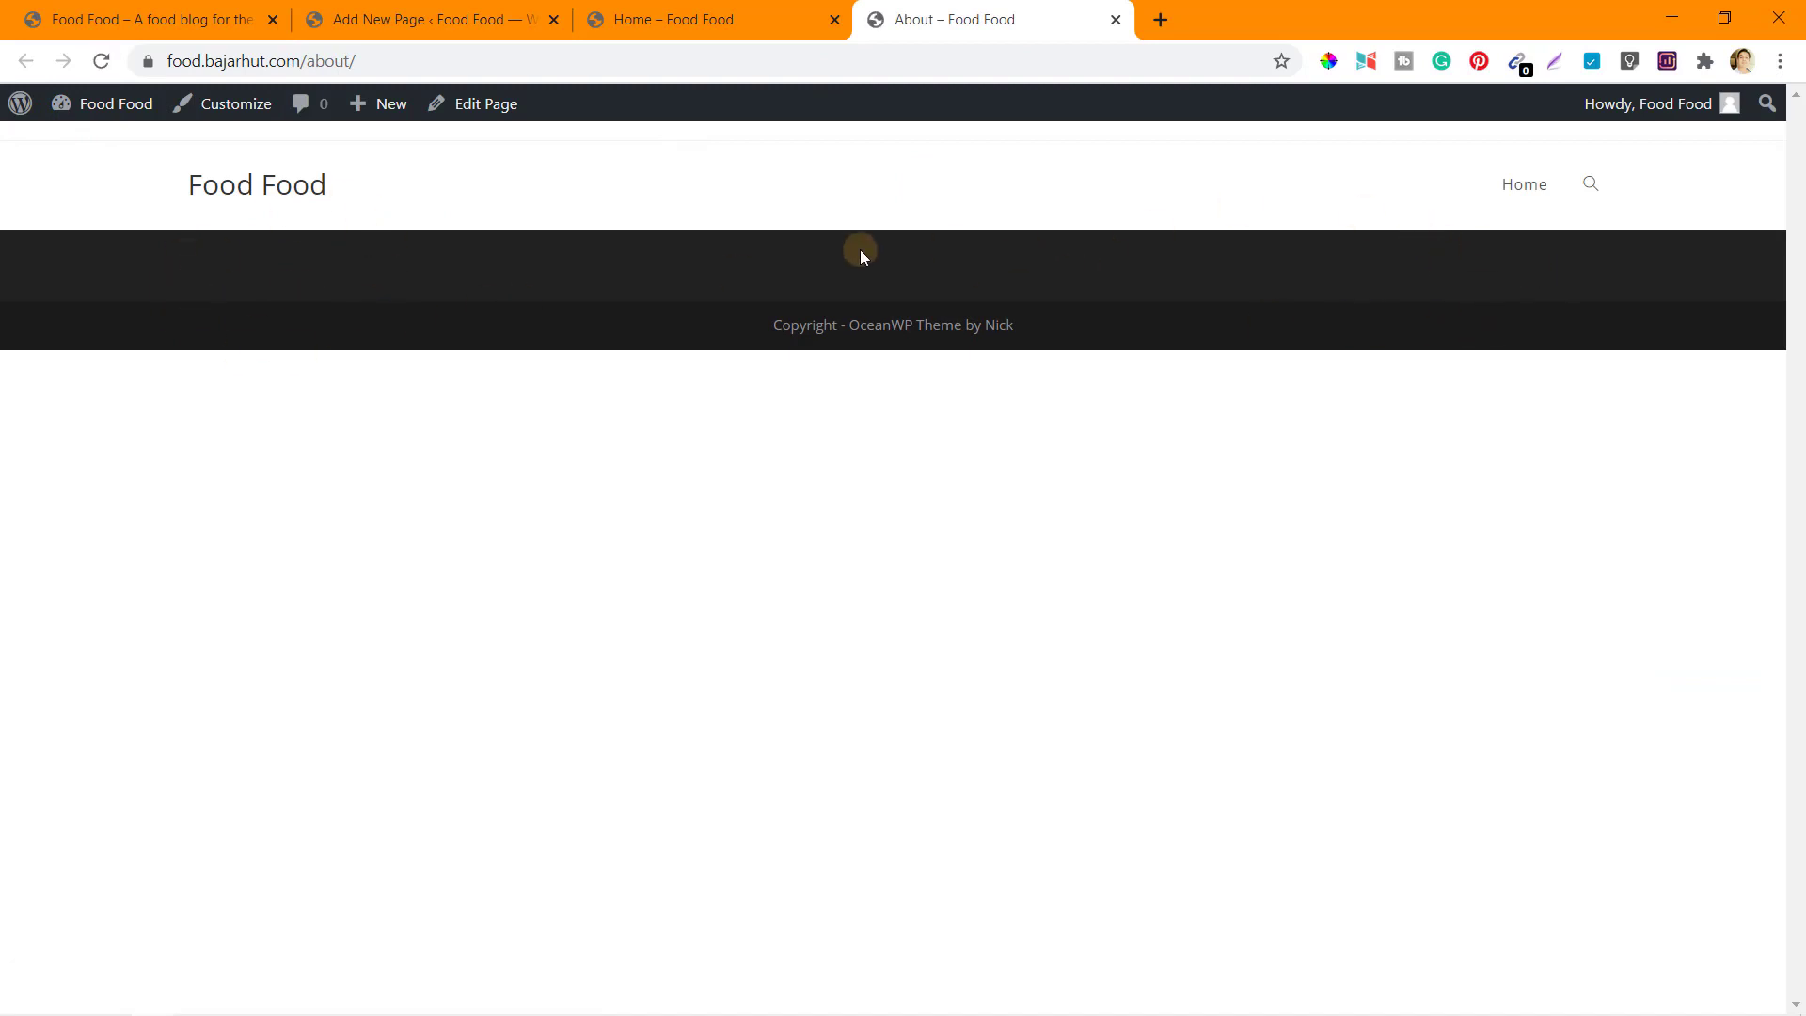
Add another new page titled "Contact" and assign it the Elementor Full Width template.
{"action": "left_click", "coordinate": [462, 20]}
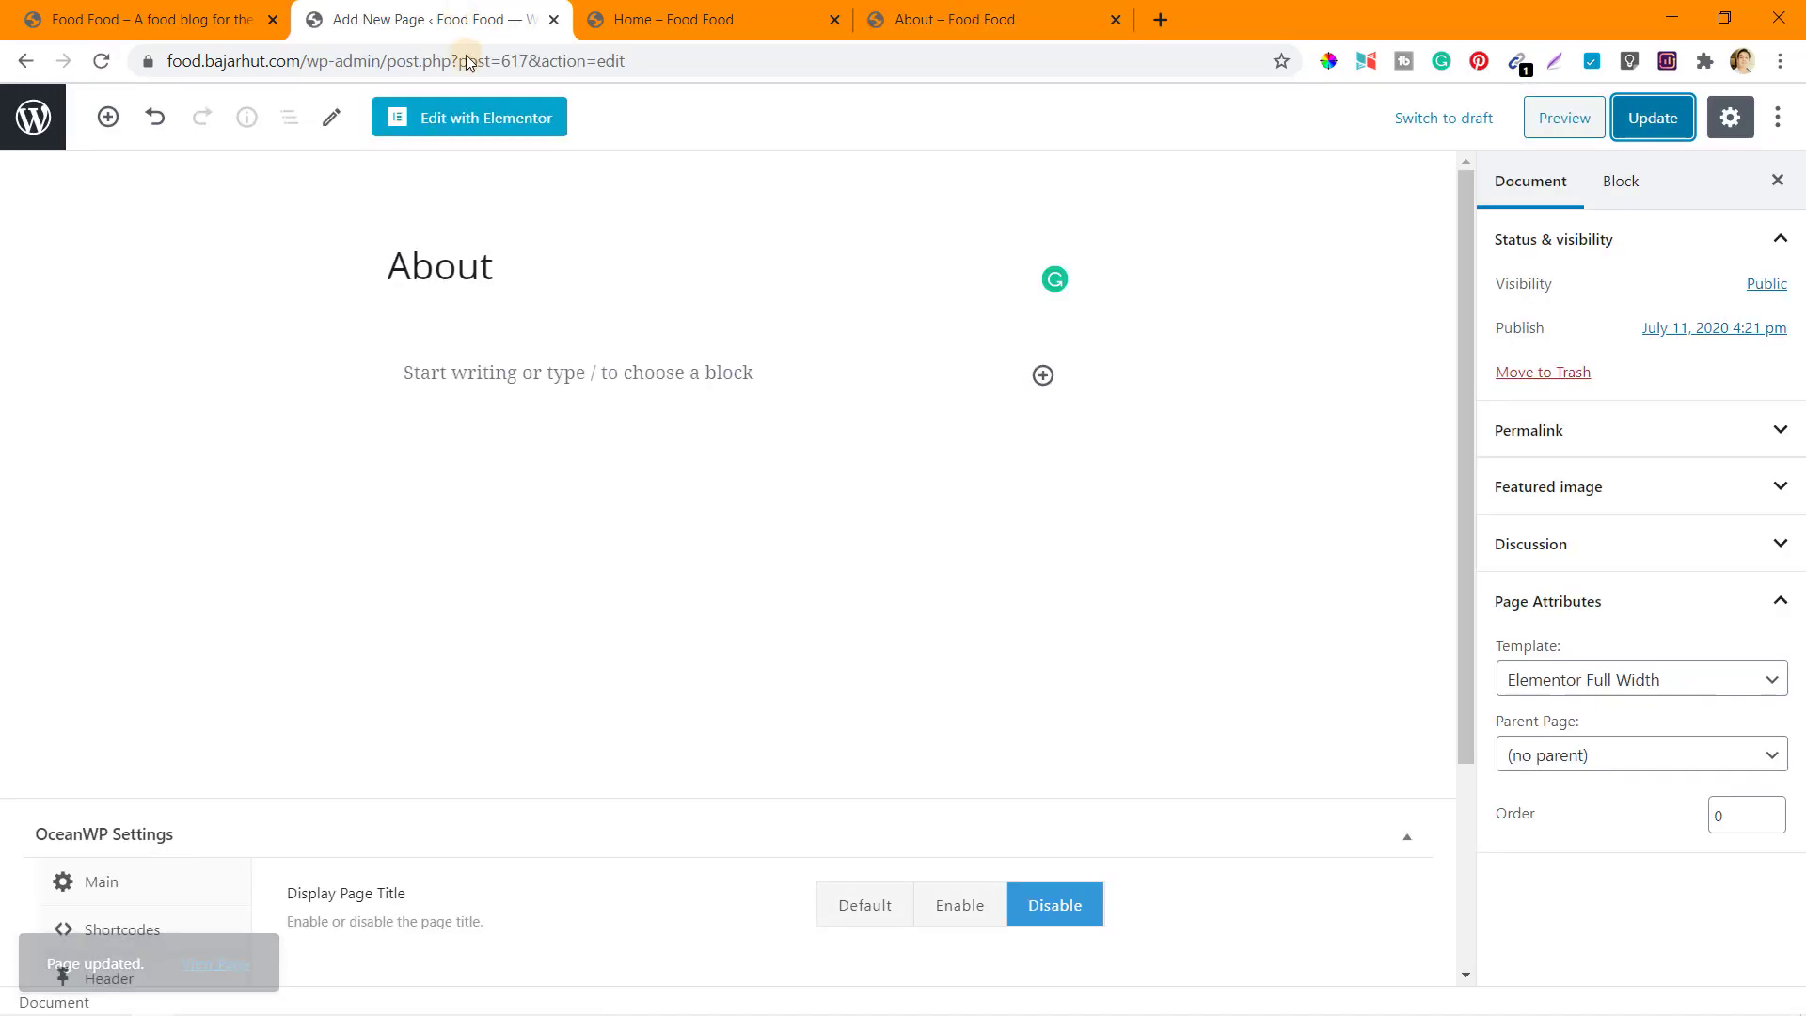
{"action": "left_click", "coordinate": [35, 121]}
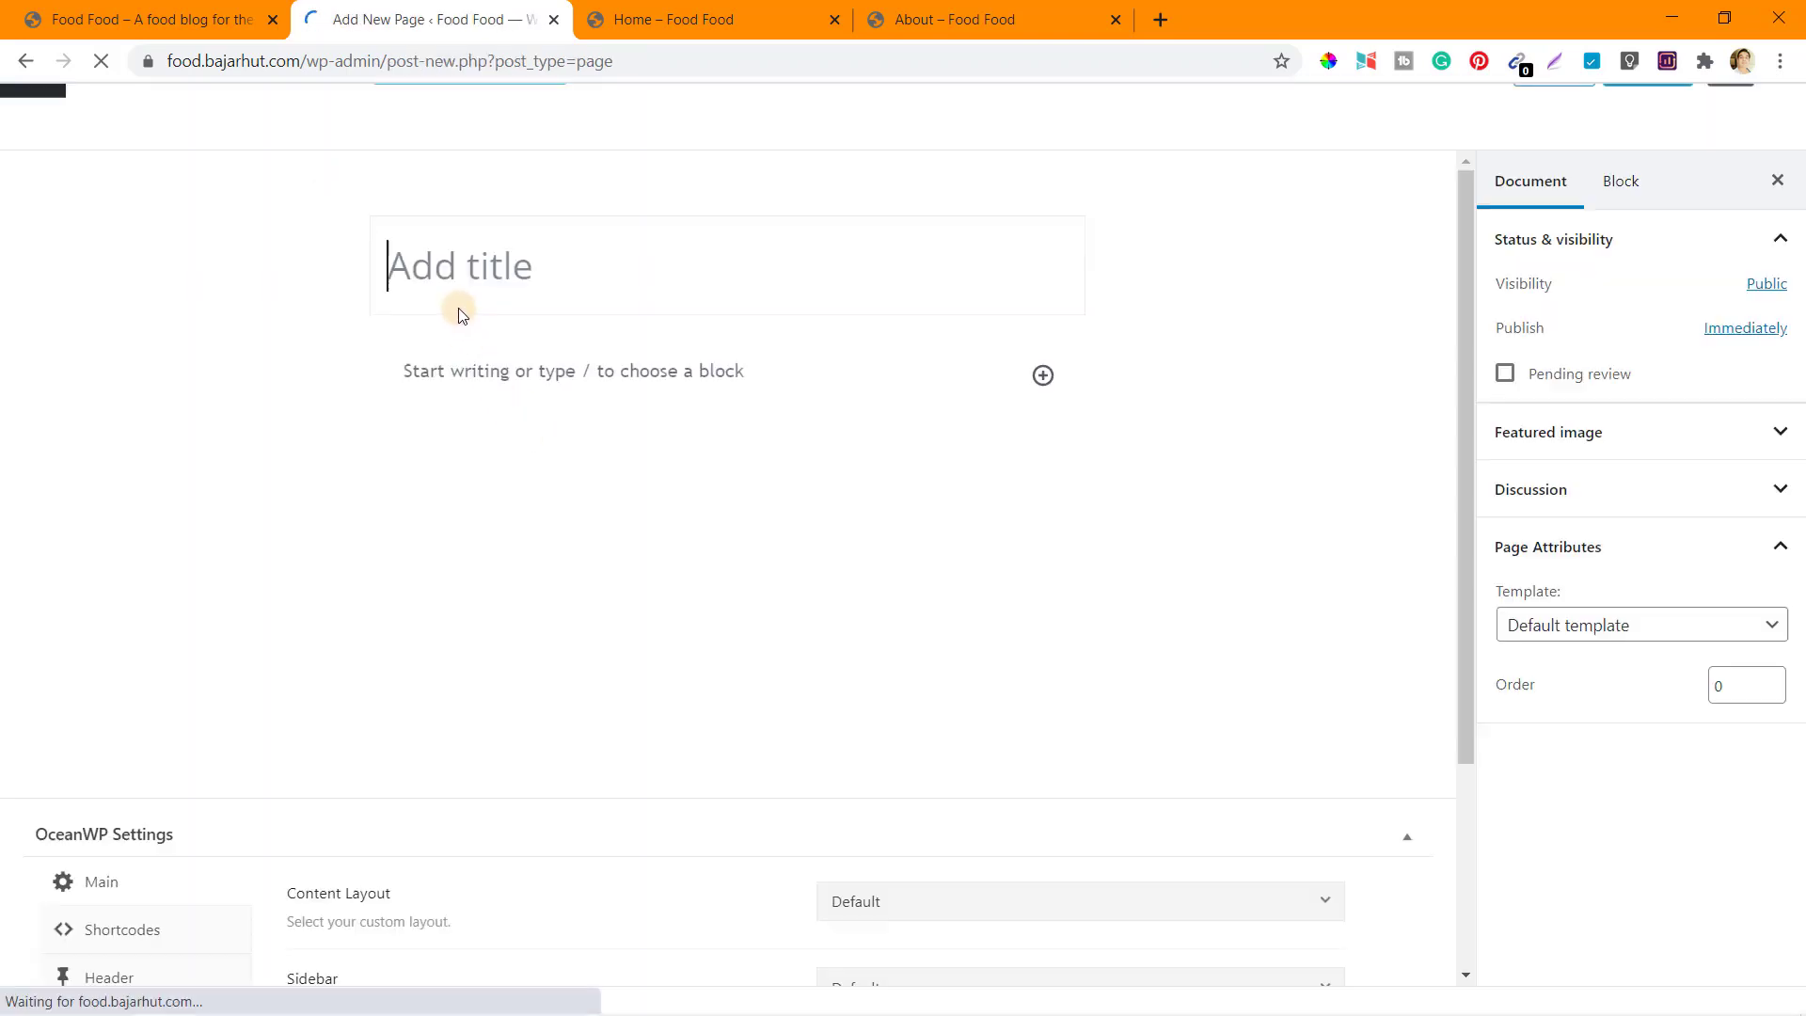
{"action": "type", "text": "Contact"}
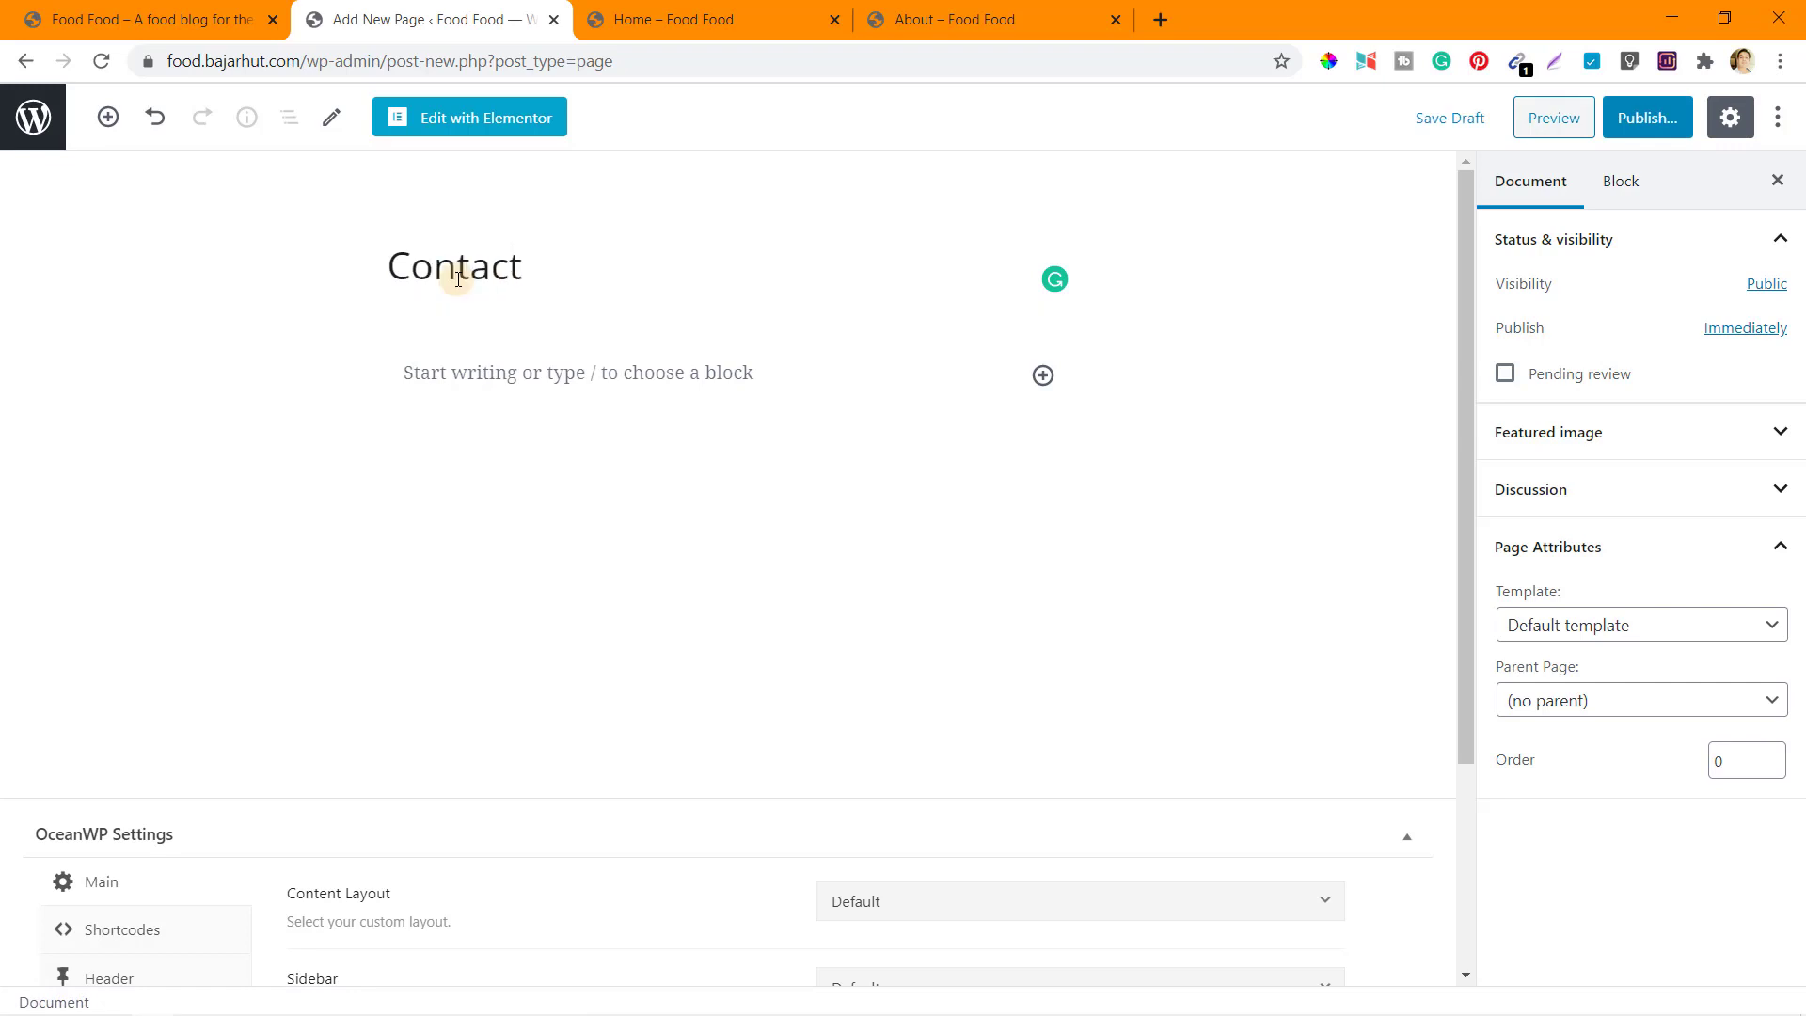
{"action": "left_click", "coordinate": [1604, 627]}
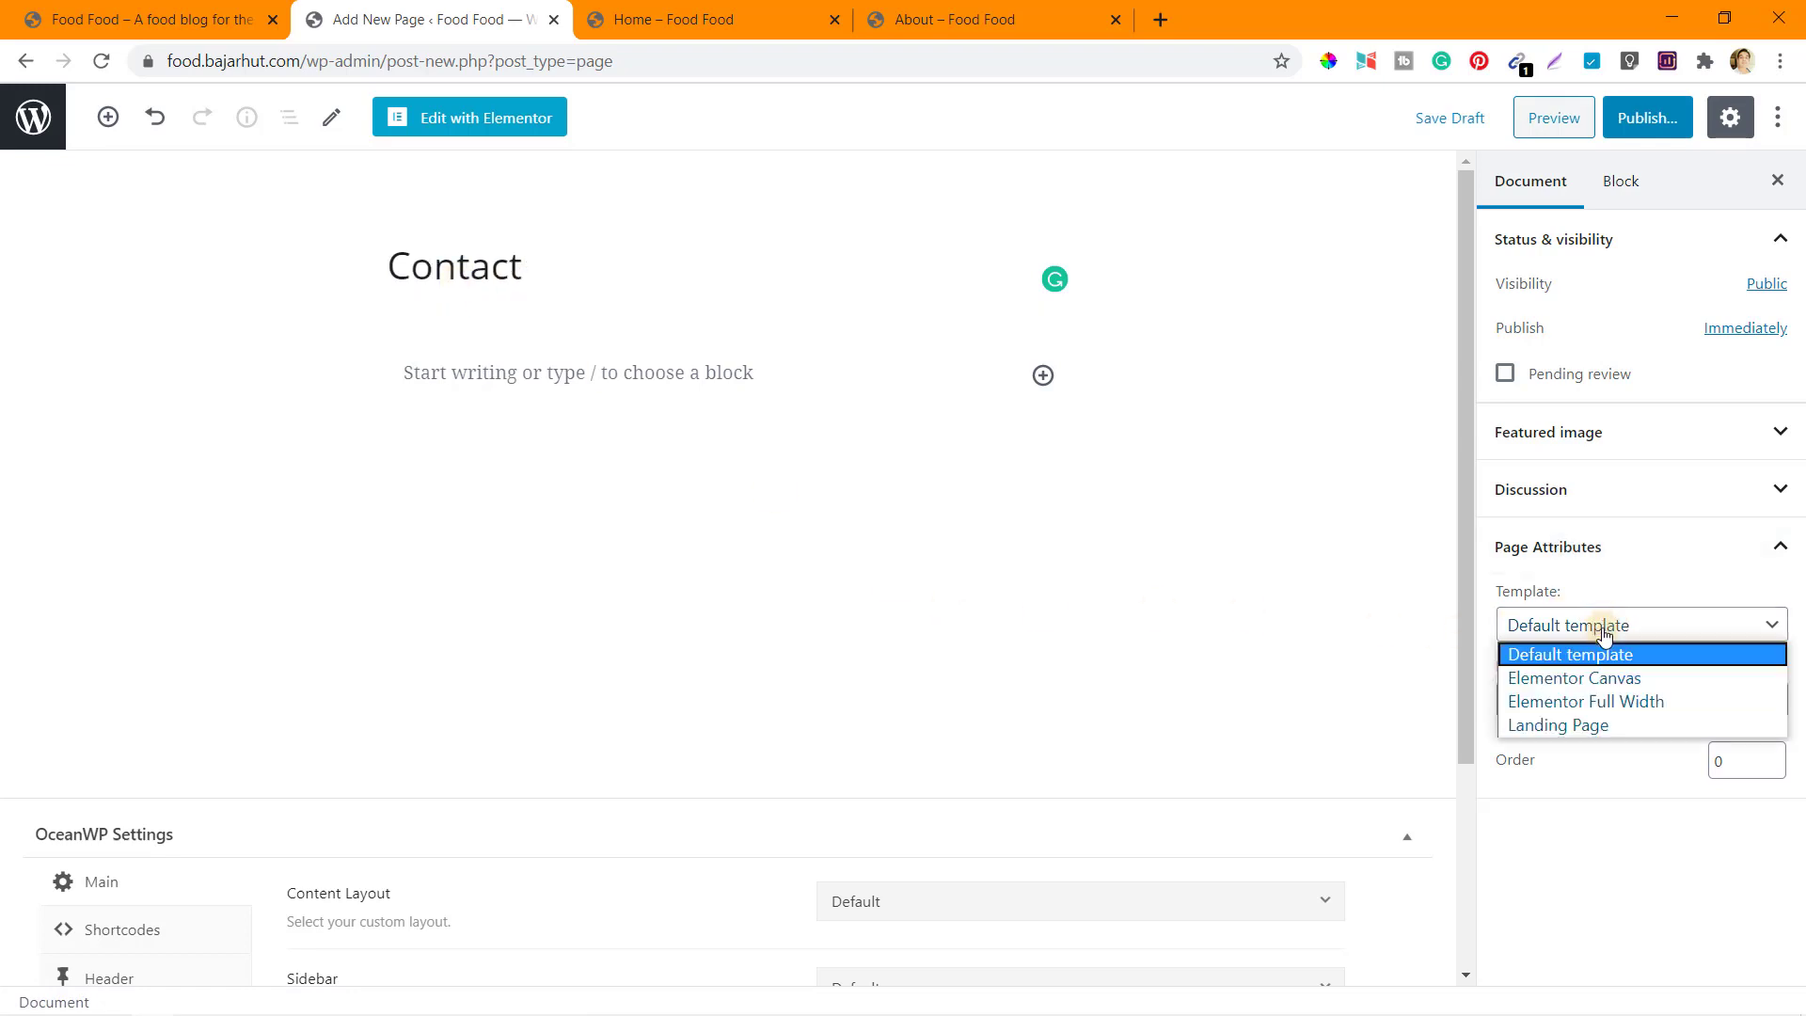
{"action": "left_click", "coordinate": [1595, 703]}
Disable the page title display in the Contact page's OceanWP settings and publish the page.
{"action": "scroll", "coordinate": [351, 815], "scroll_direction": "down", "scroll_amount": 1}
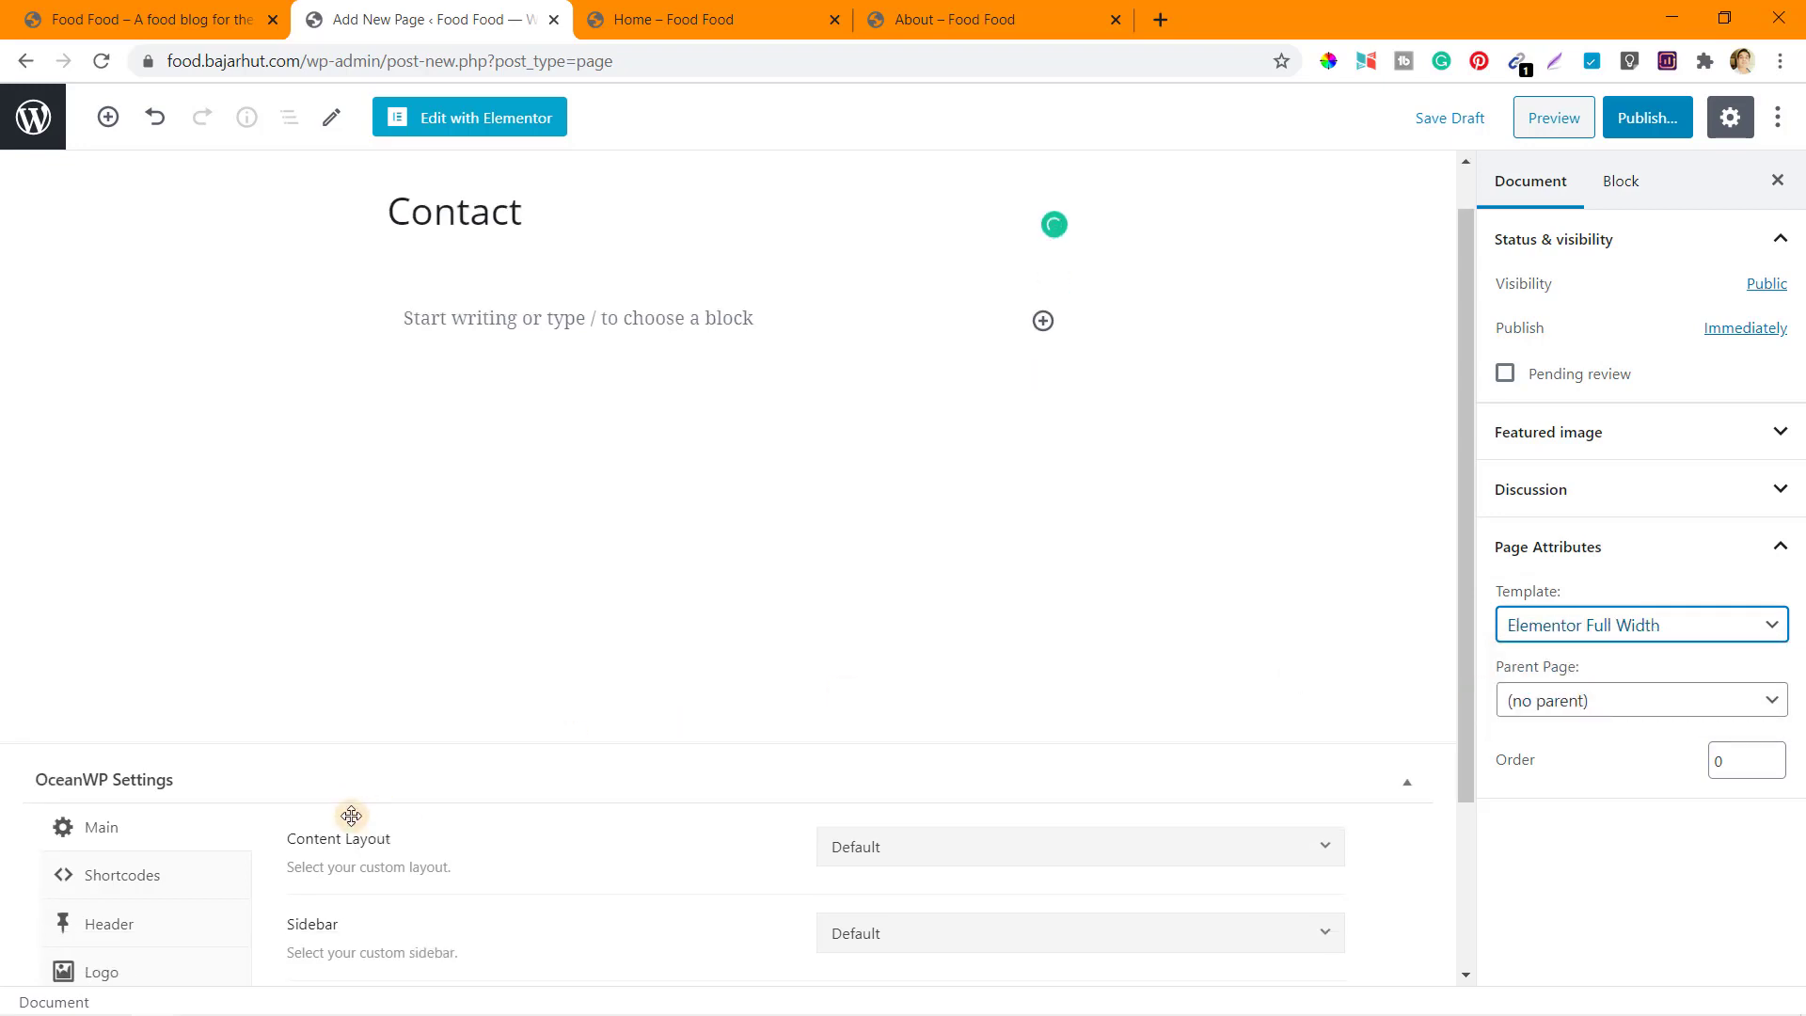
{"action": "scroll", "coordinate": [351, 816], "scroll_direction": "down", "scroll_amount": 2}
{"action": "left_click", "coordinate": [100, 838]}
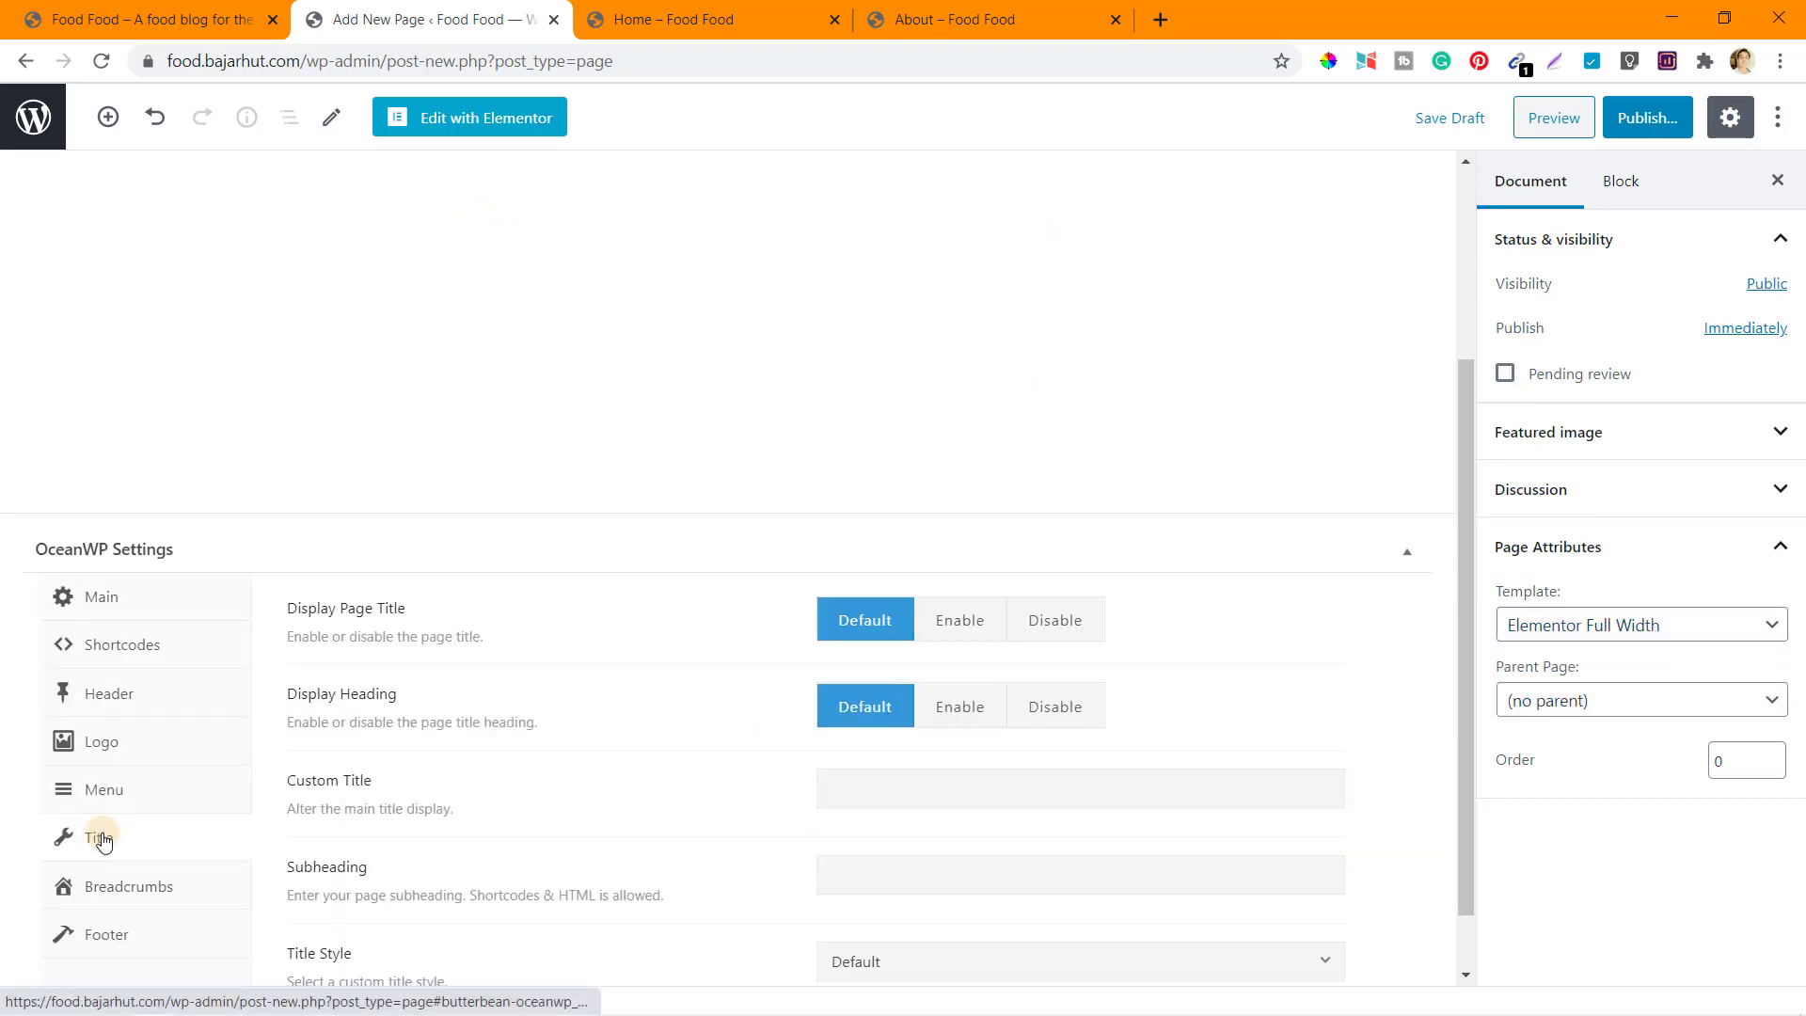
{"action": "left_click", "coordinate": [1063, 622]}
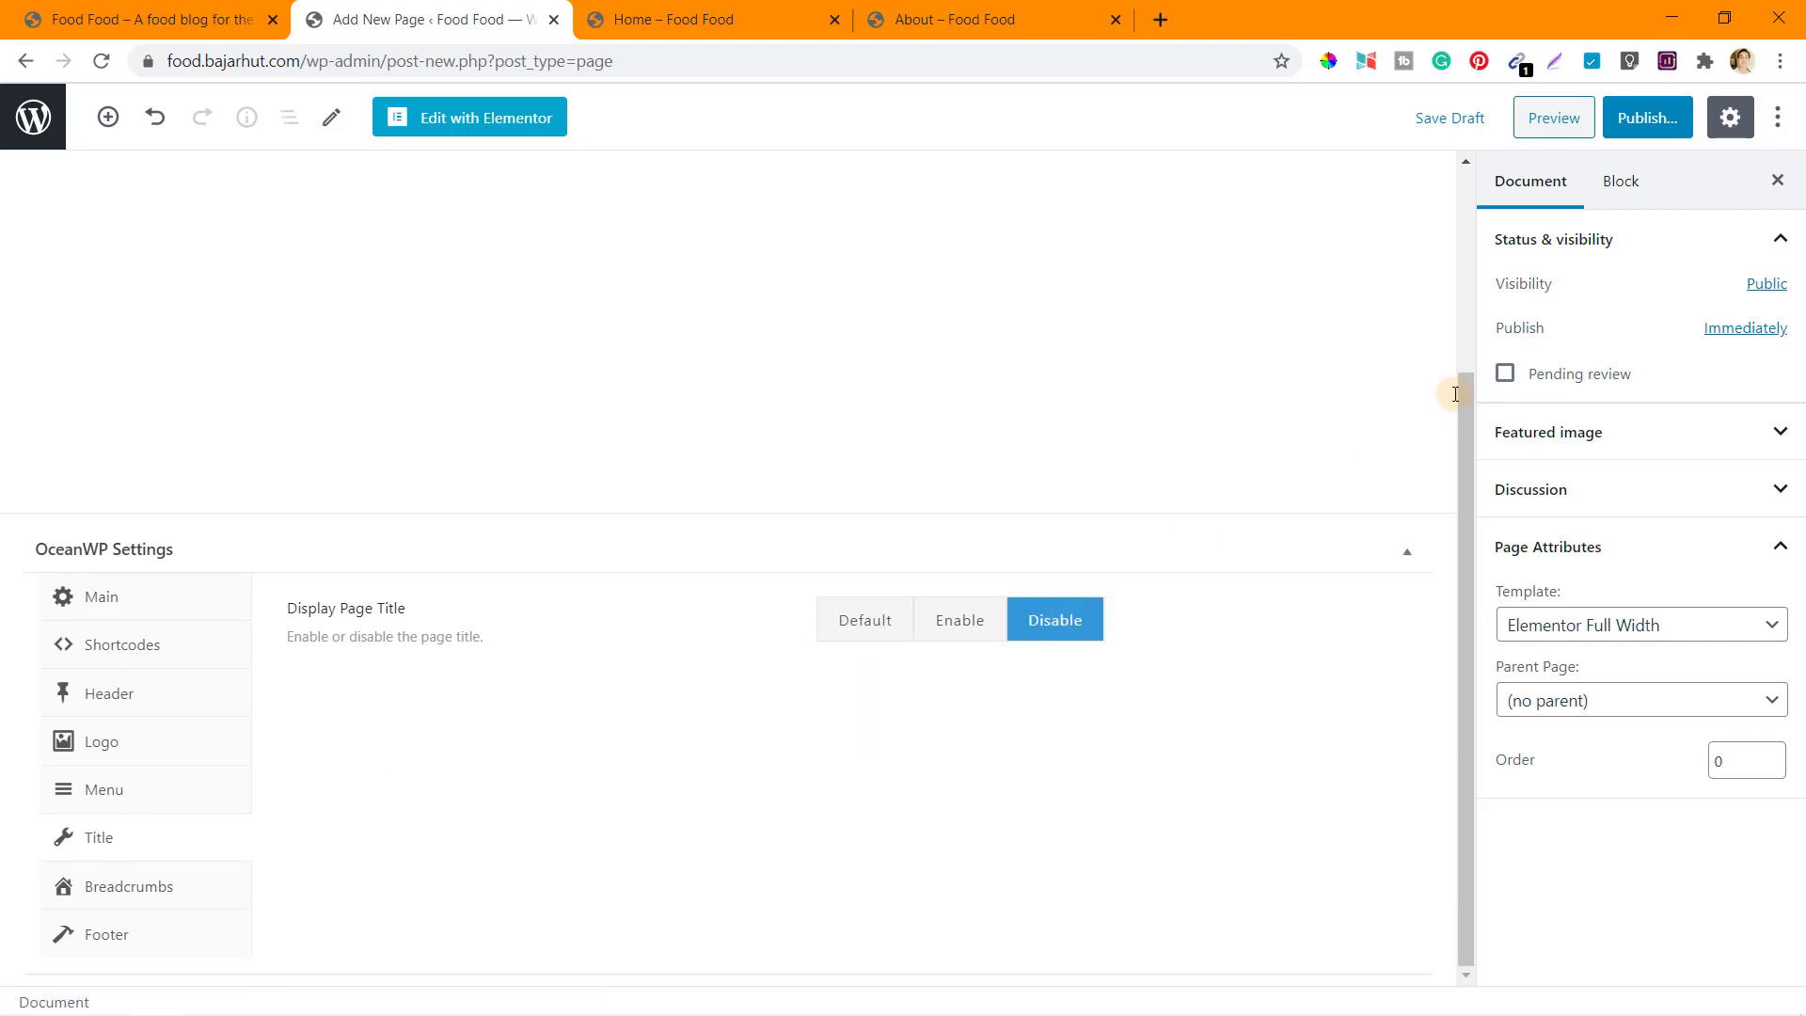
{"action": "left_click", "coordinate": [1648, 117]}
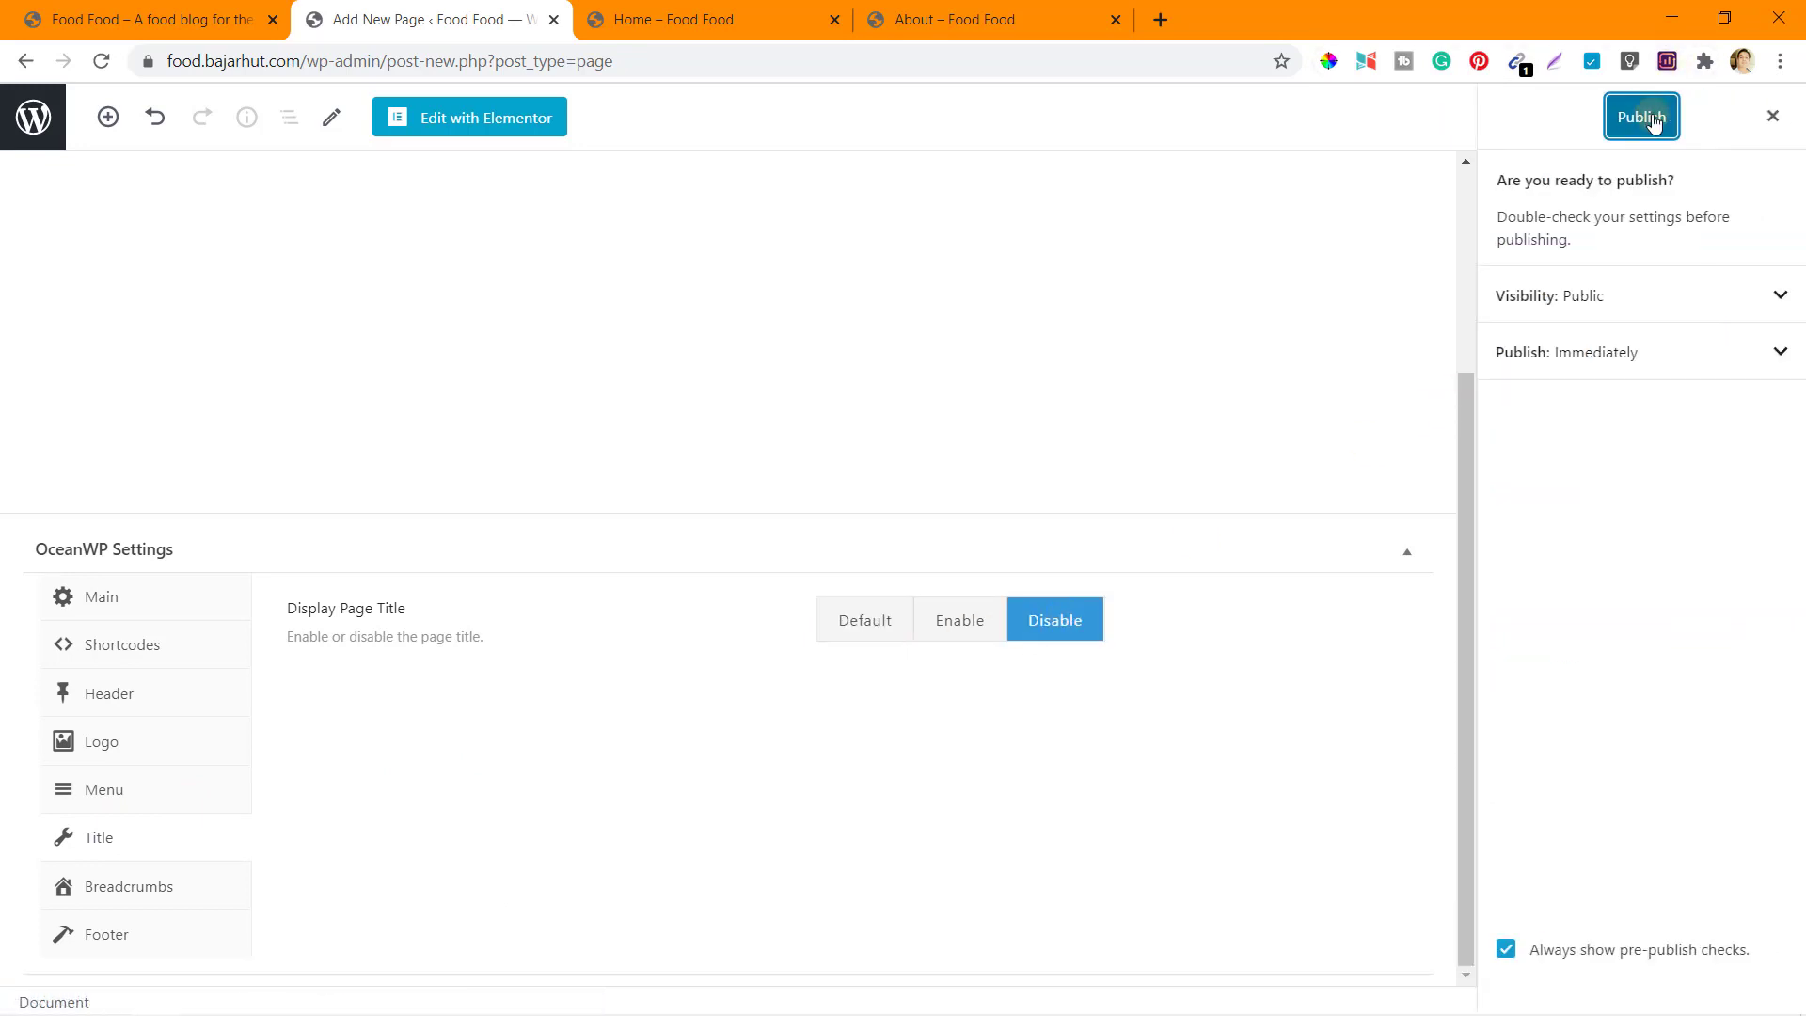
{"action": "left_click", "coordinate": [1653, 119]}
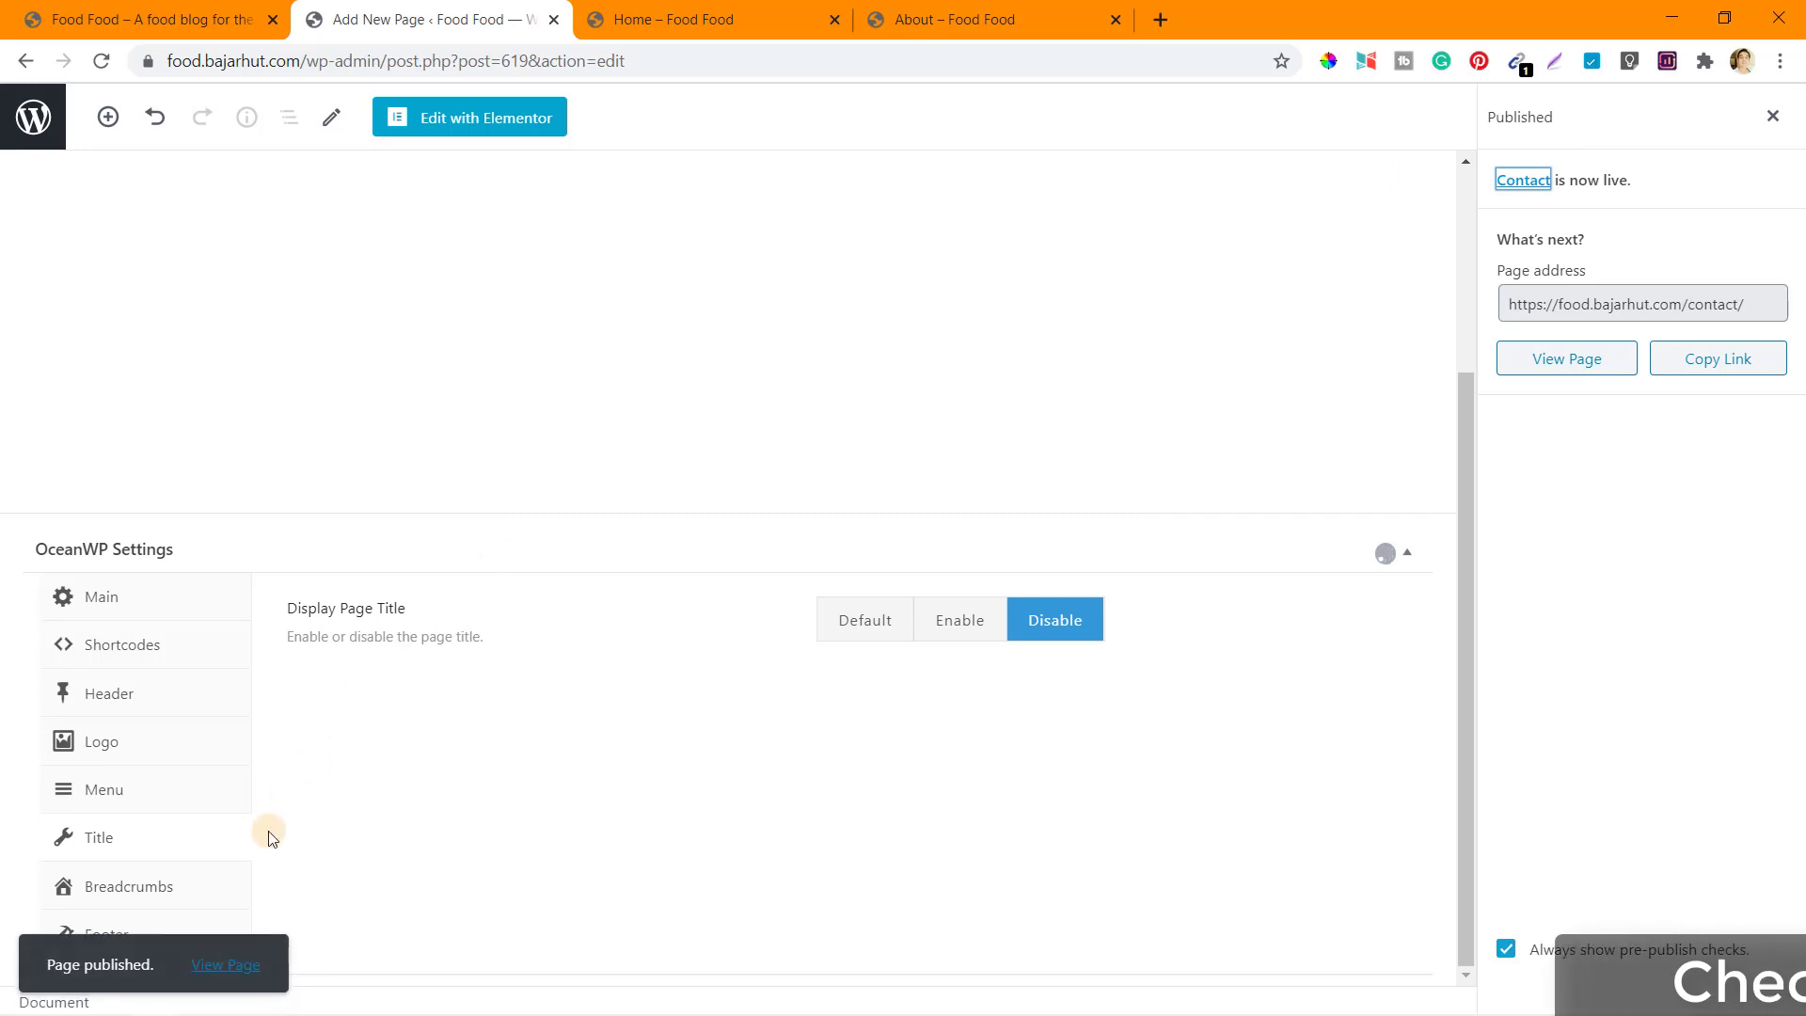
View the published Contact page in a new browser tab.
{"action": "right_click", "coordinate": [232, 967]}
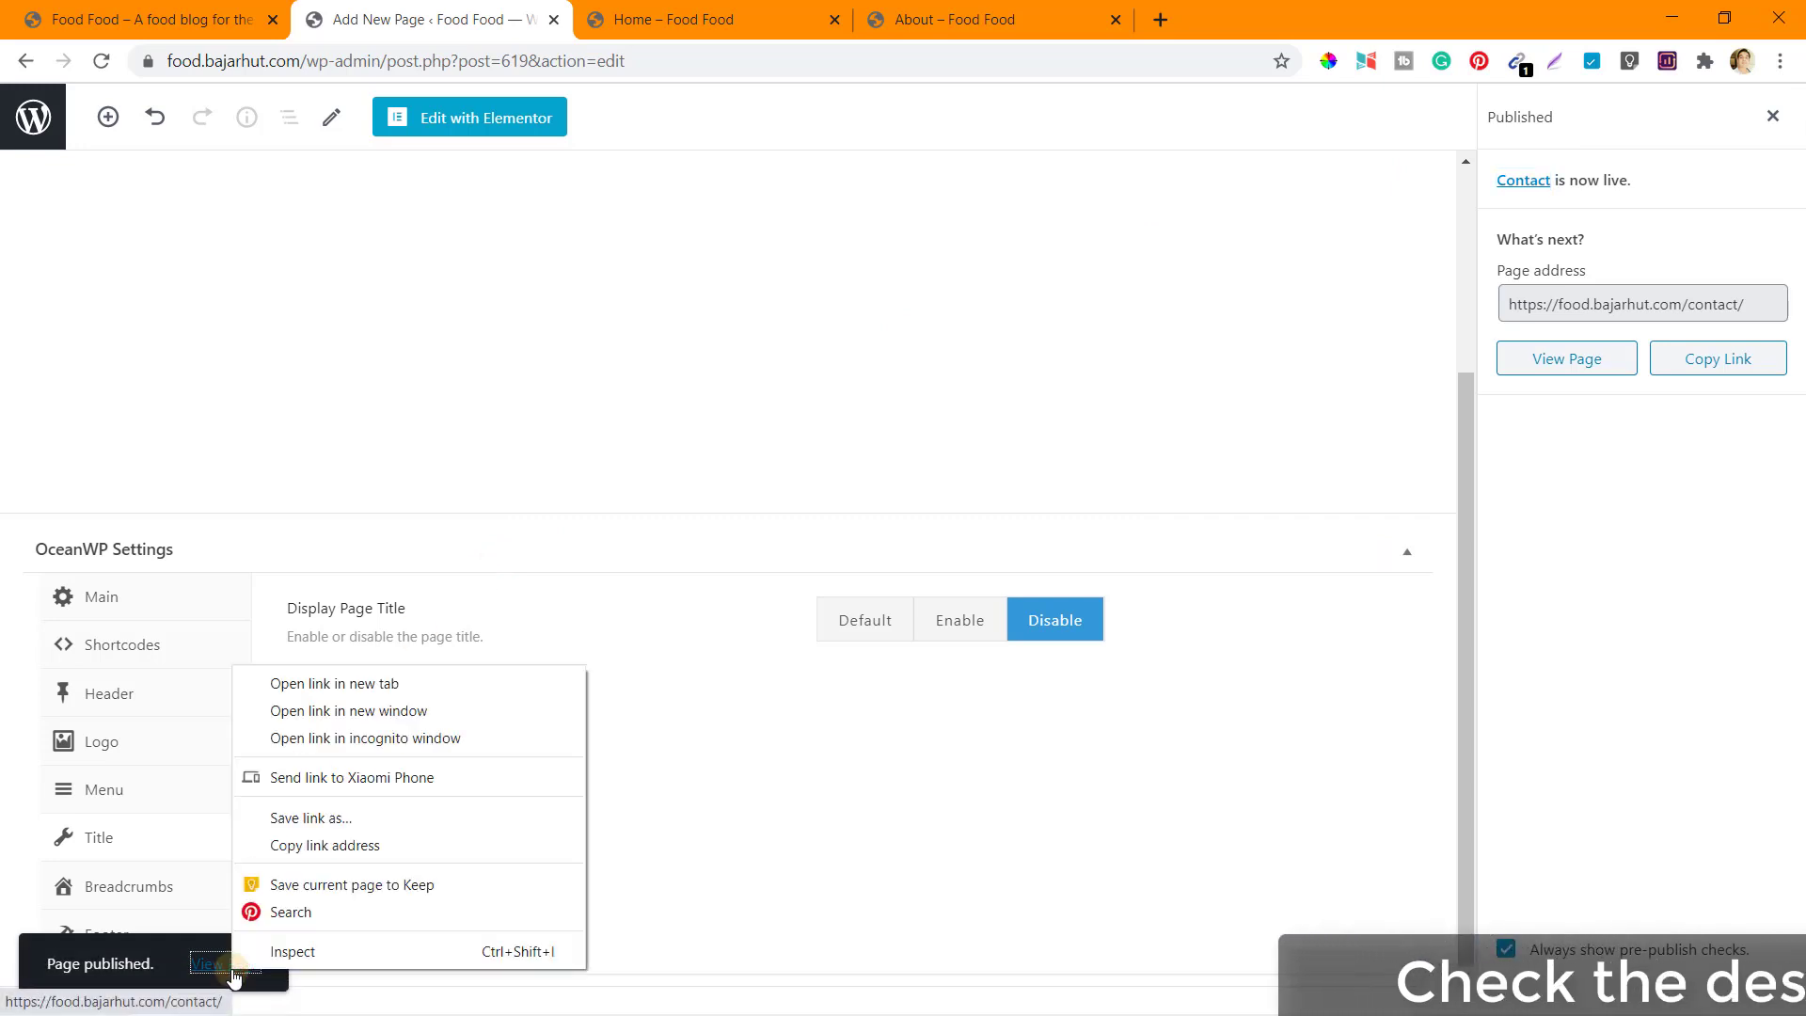
{"action": "left_click", "coordinate": [369, 683]}
{"action": "left_click", "coordinate": [1222, 26]}
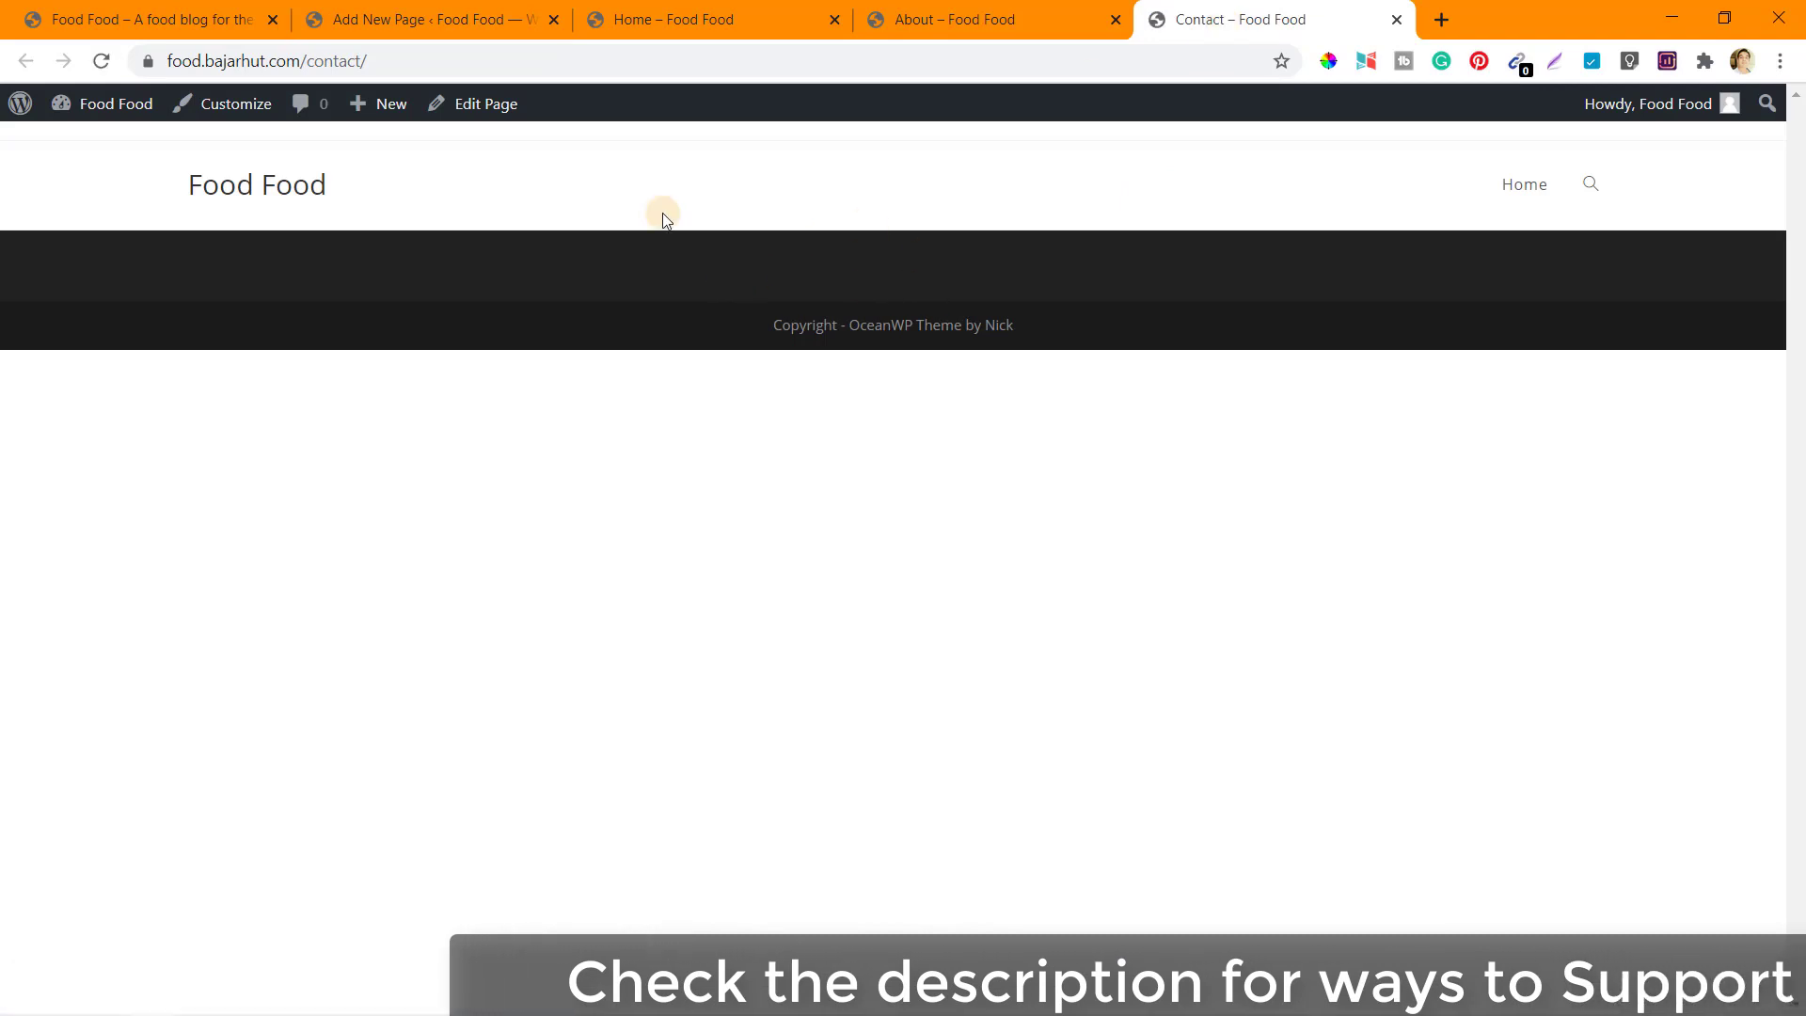
Return to the page list and add a new page titled "Services" with the Elementor Full Width template.
{"action": "left_click", "coordinate": [388, 20]}
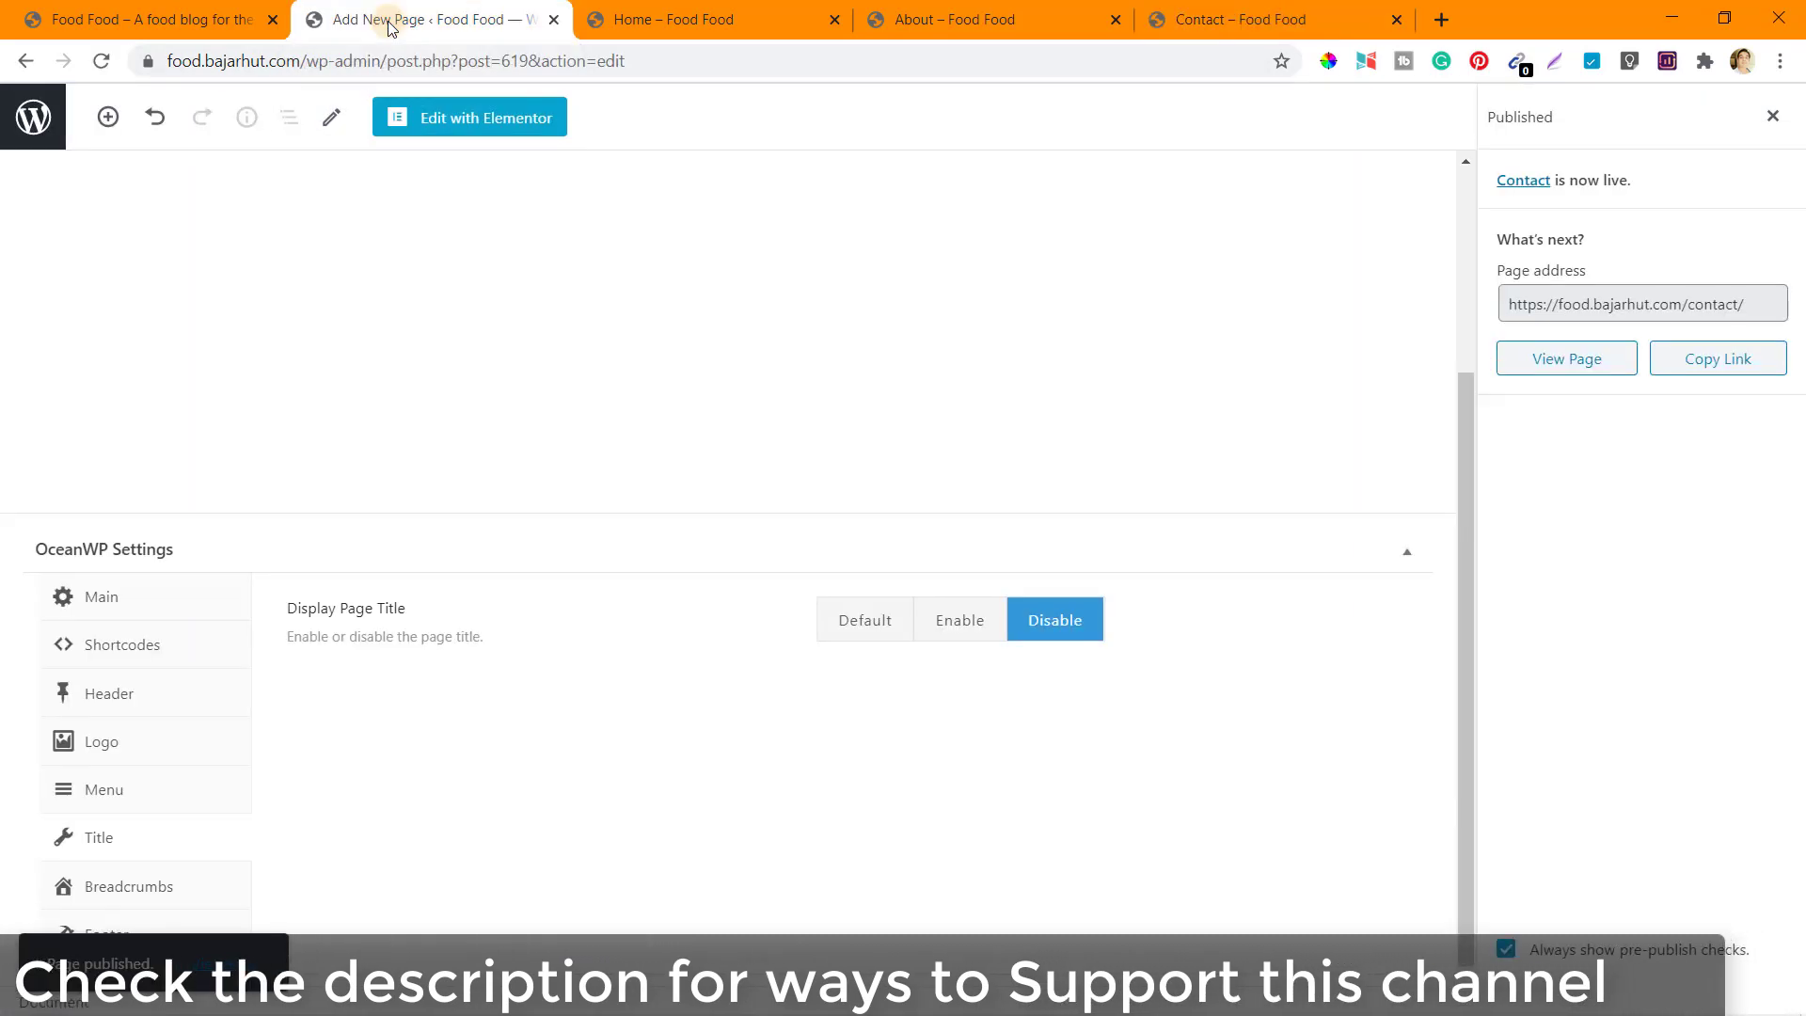
{"action": "left_click", "coordinate": [14, 113]}
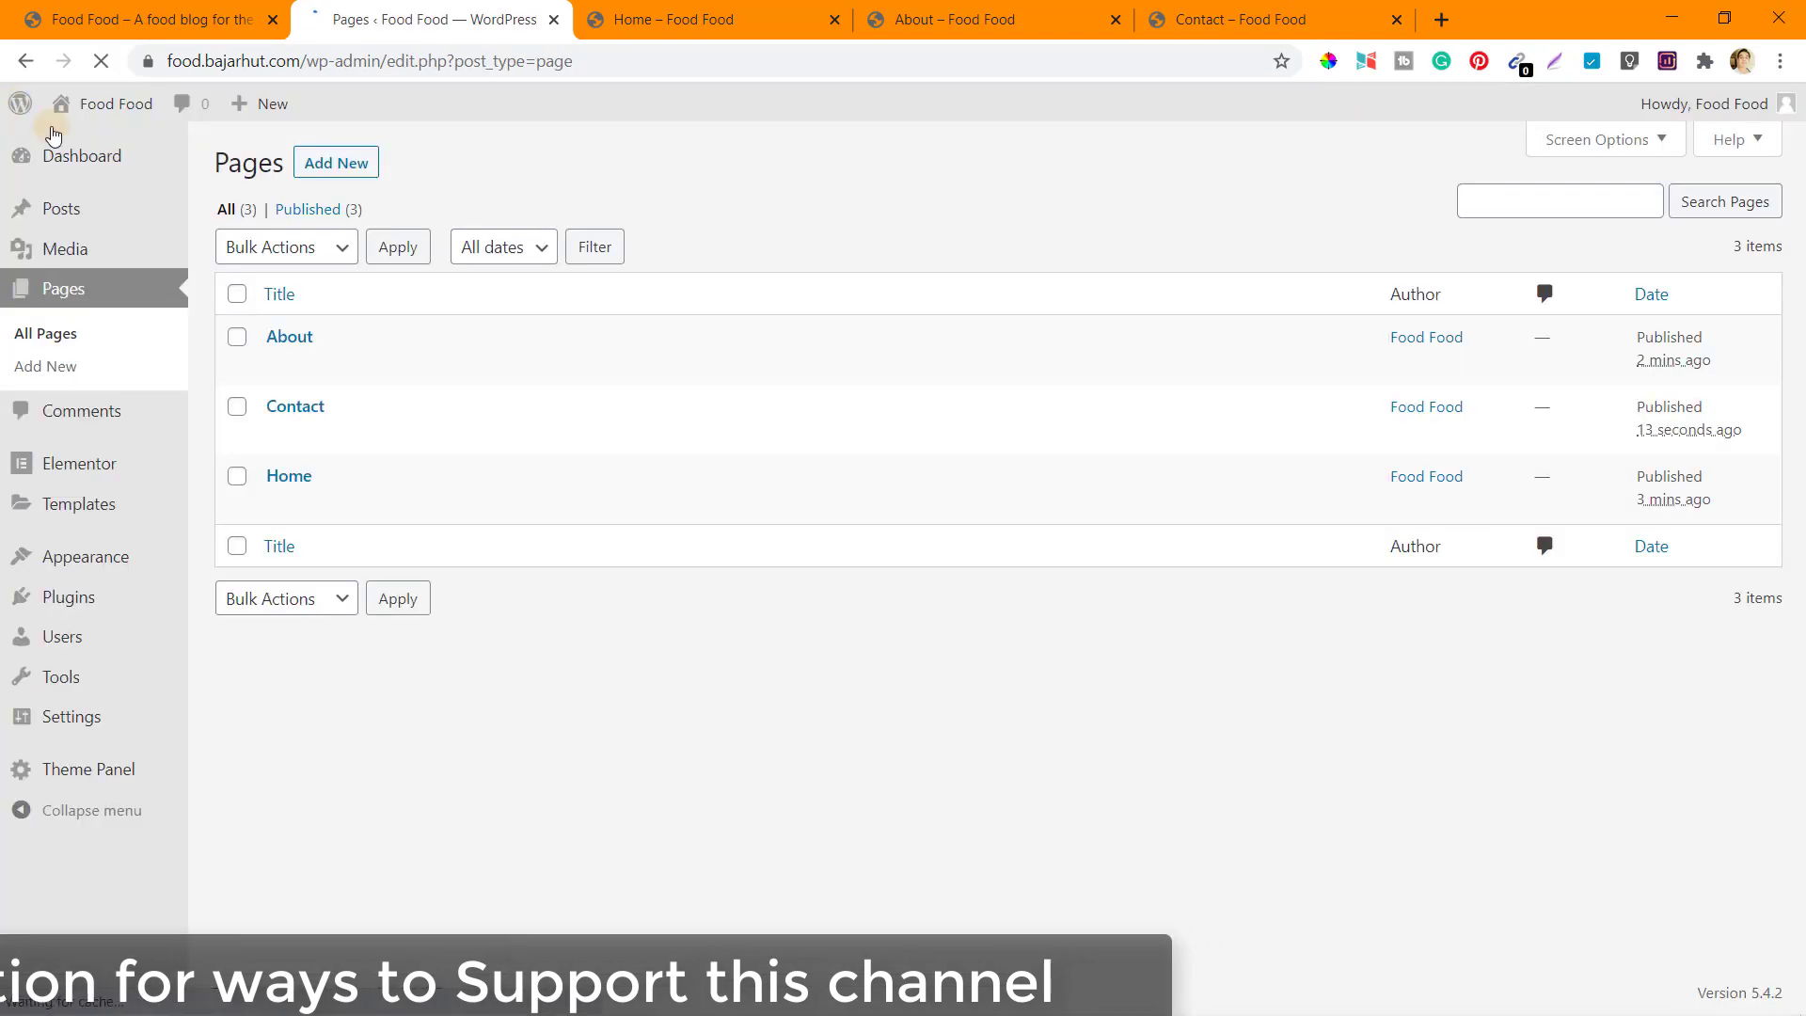
{"action": "left_click", "coordinate": [338, 165]}
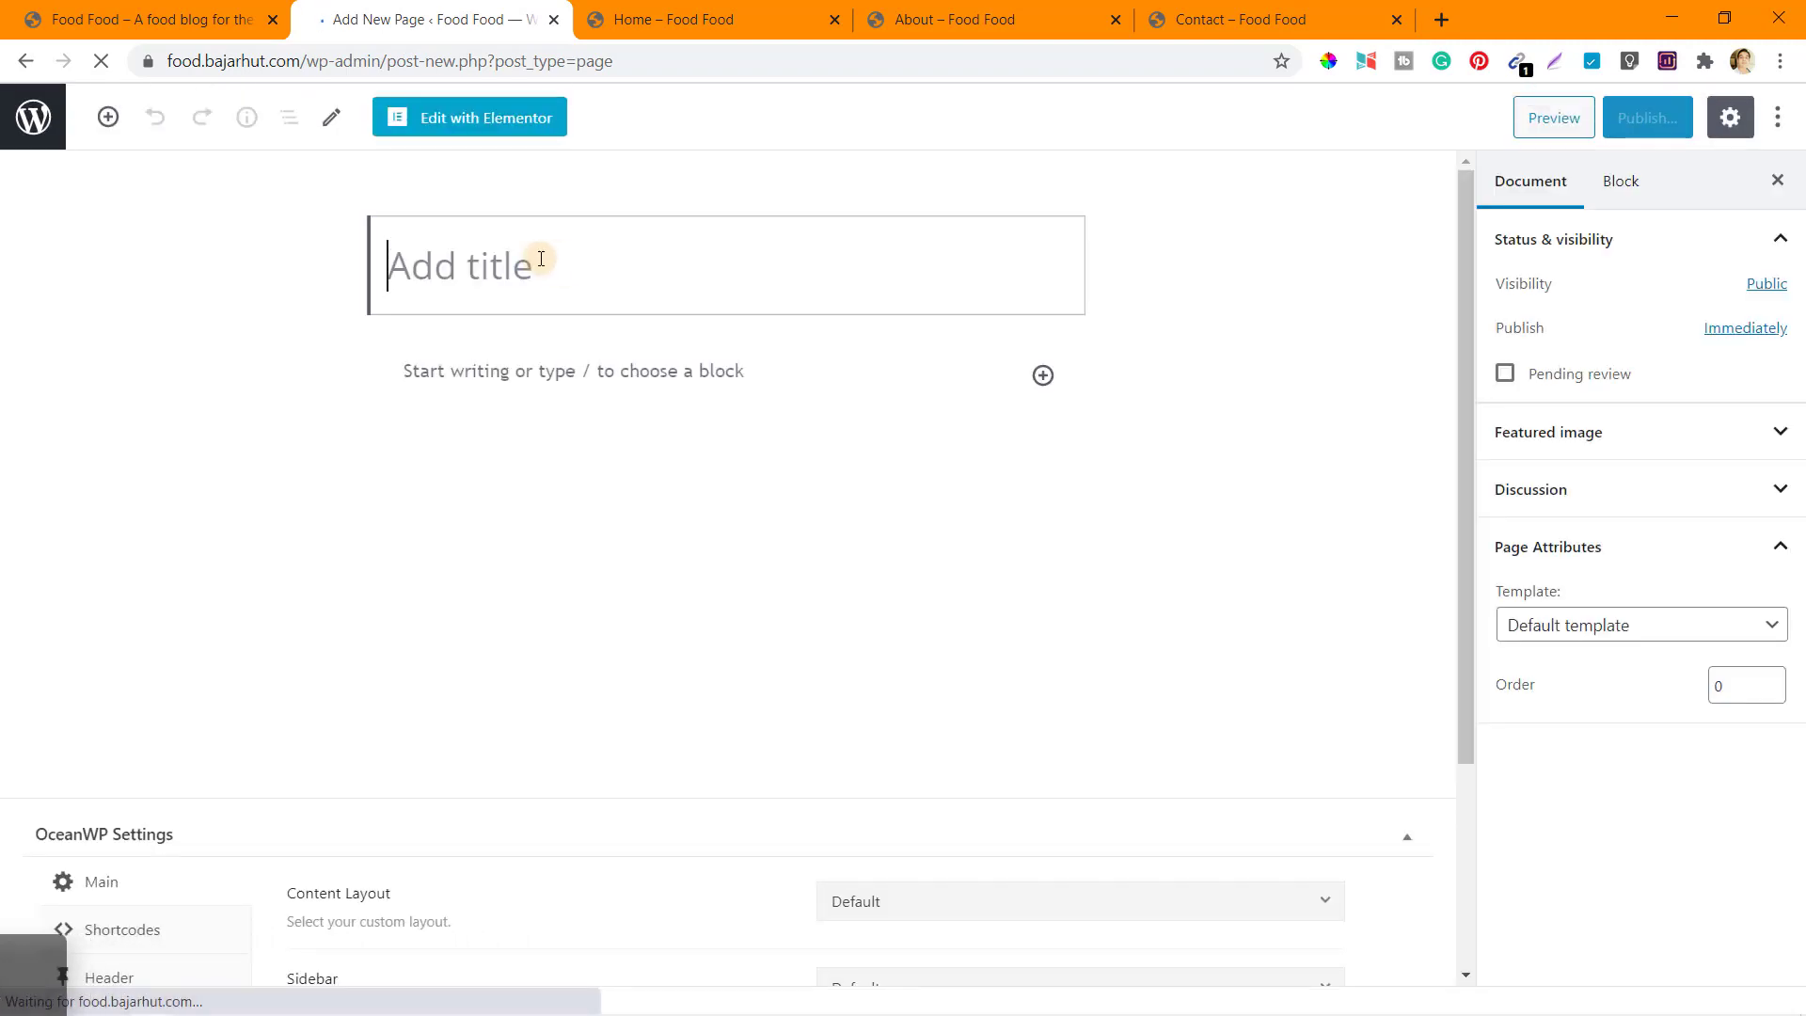
{"action": "type", "text": "Services"}
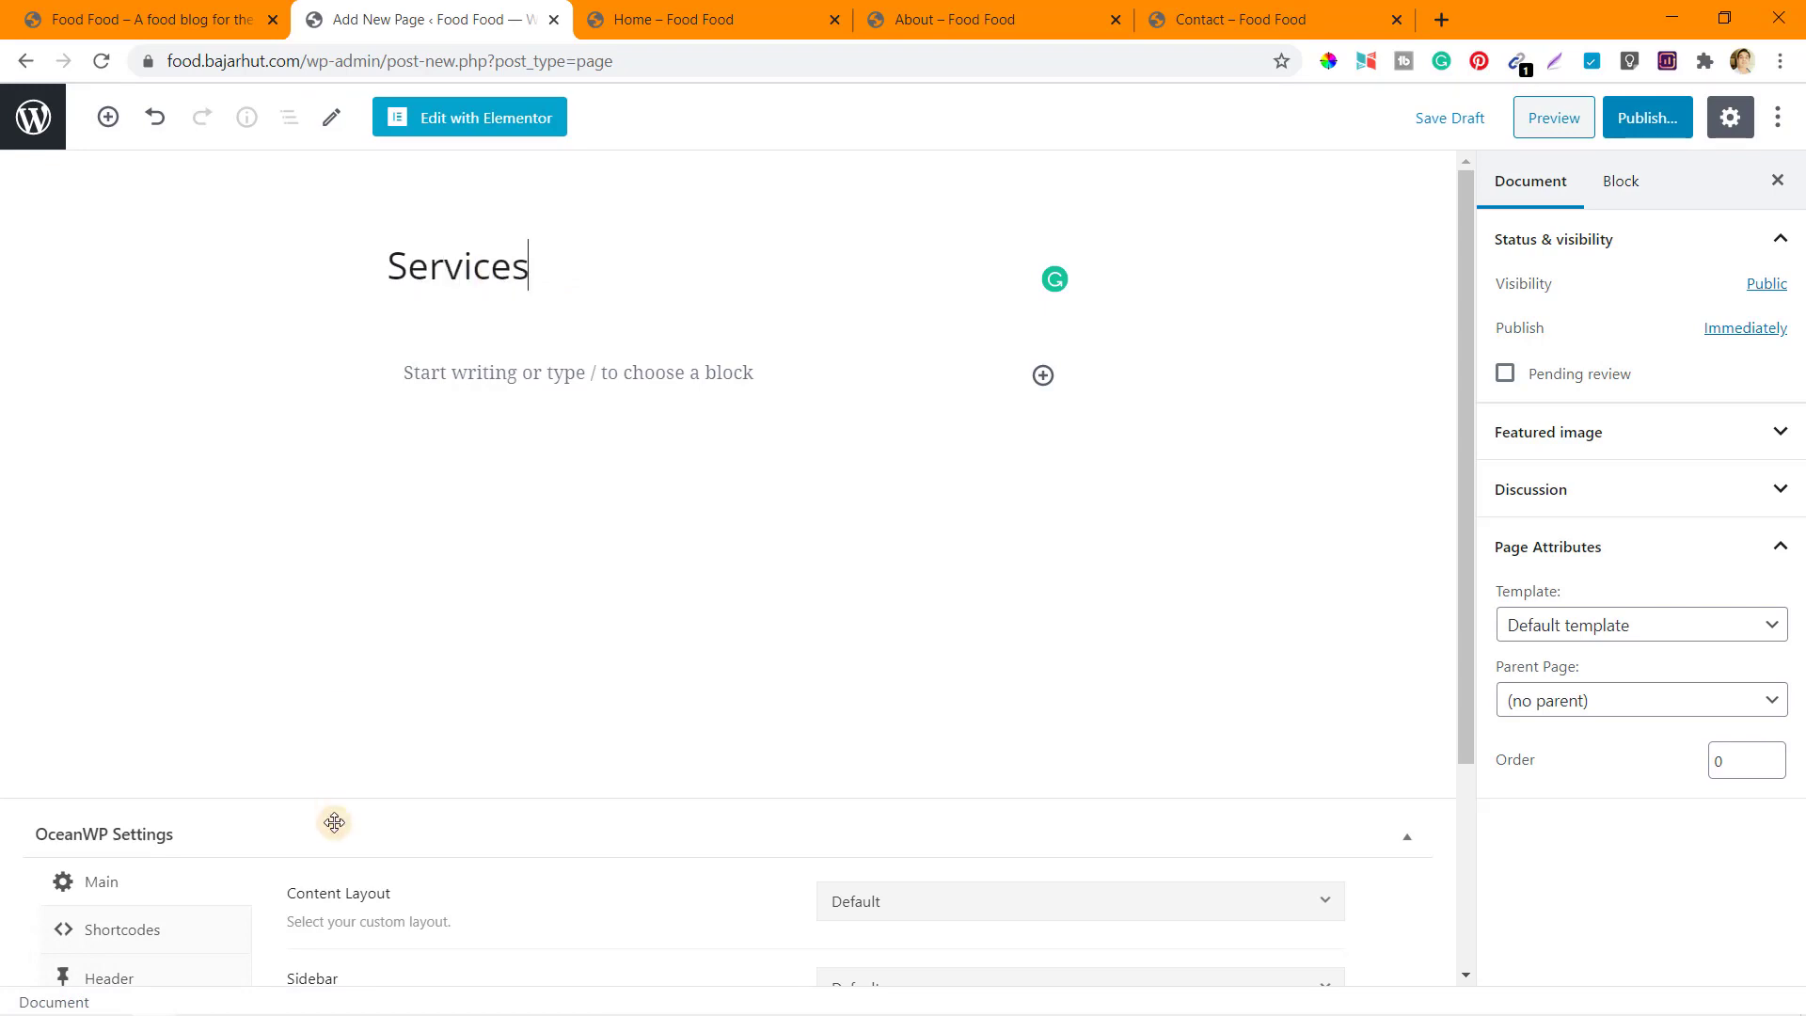
{"action": "left_click", "coordinate": [1639, 636]}
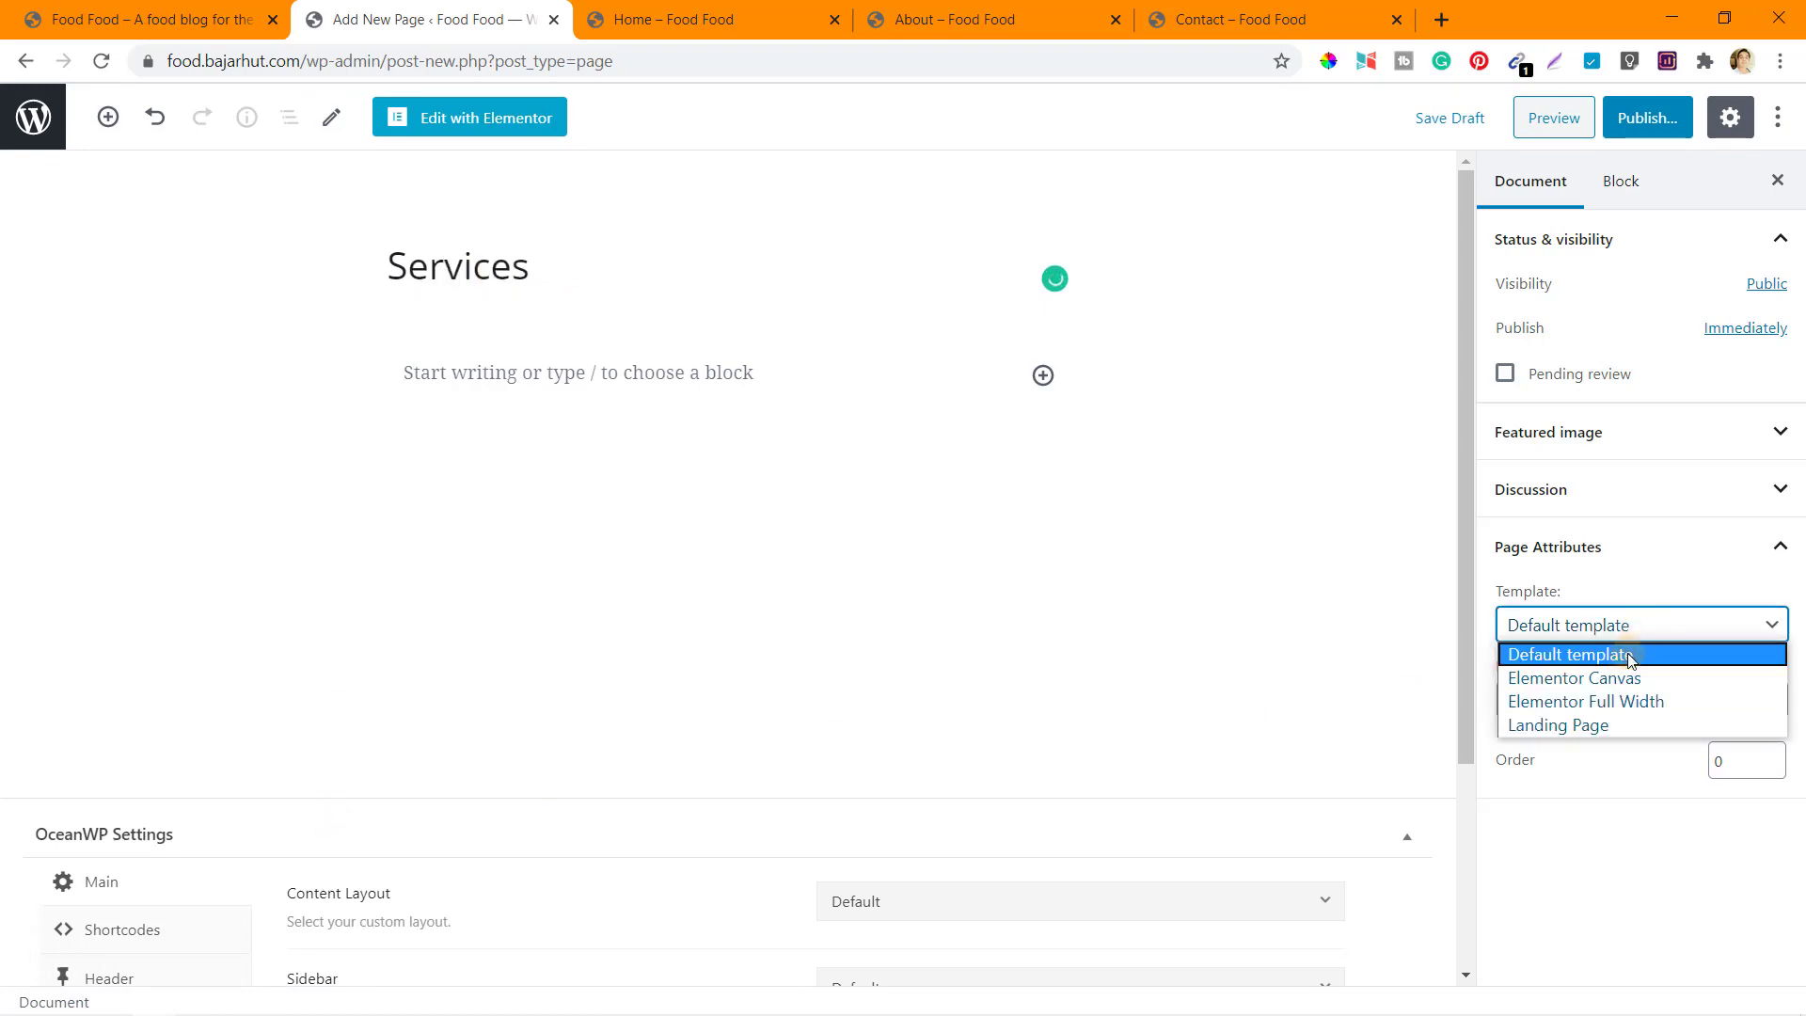
{"action": "left_click", "coordinate": [1569, 707]}
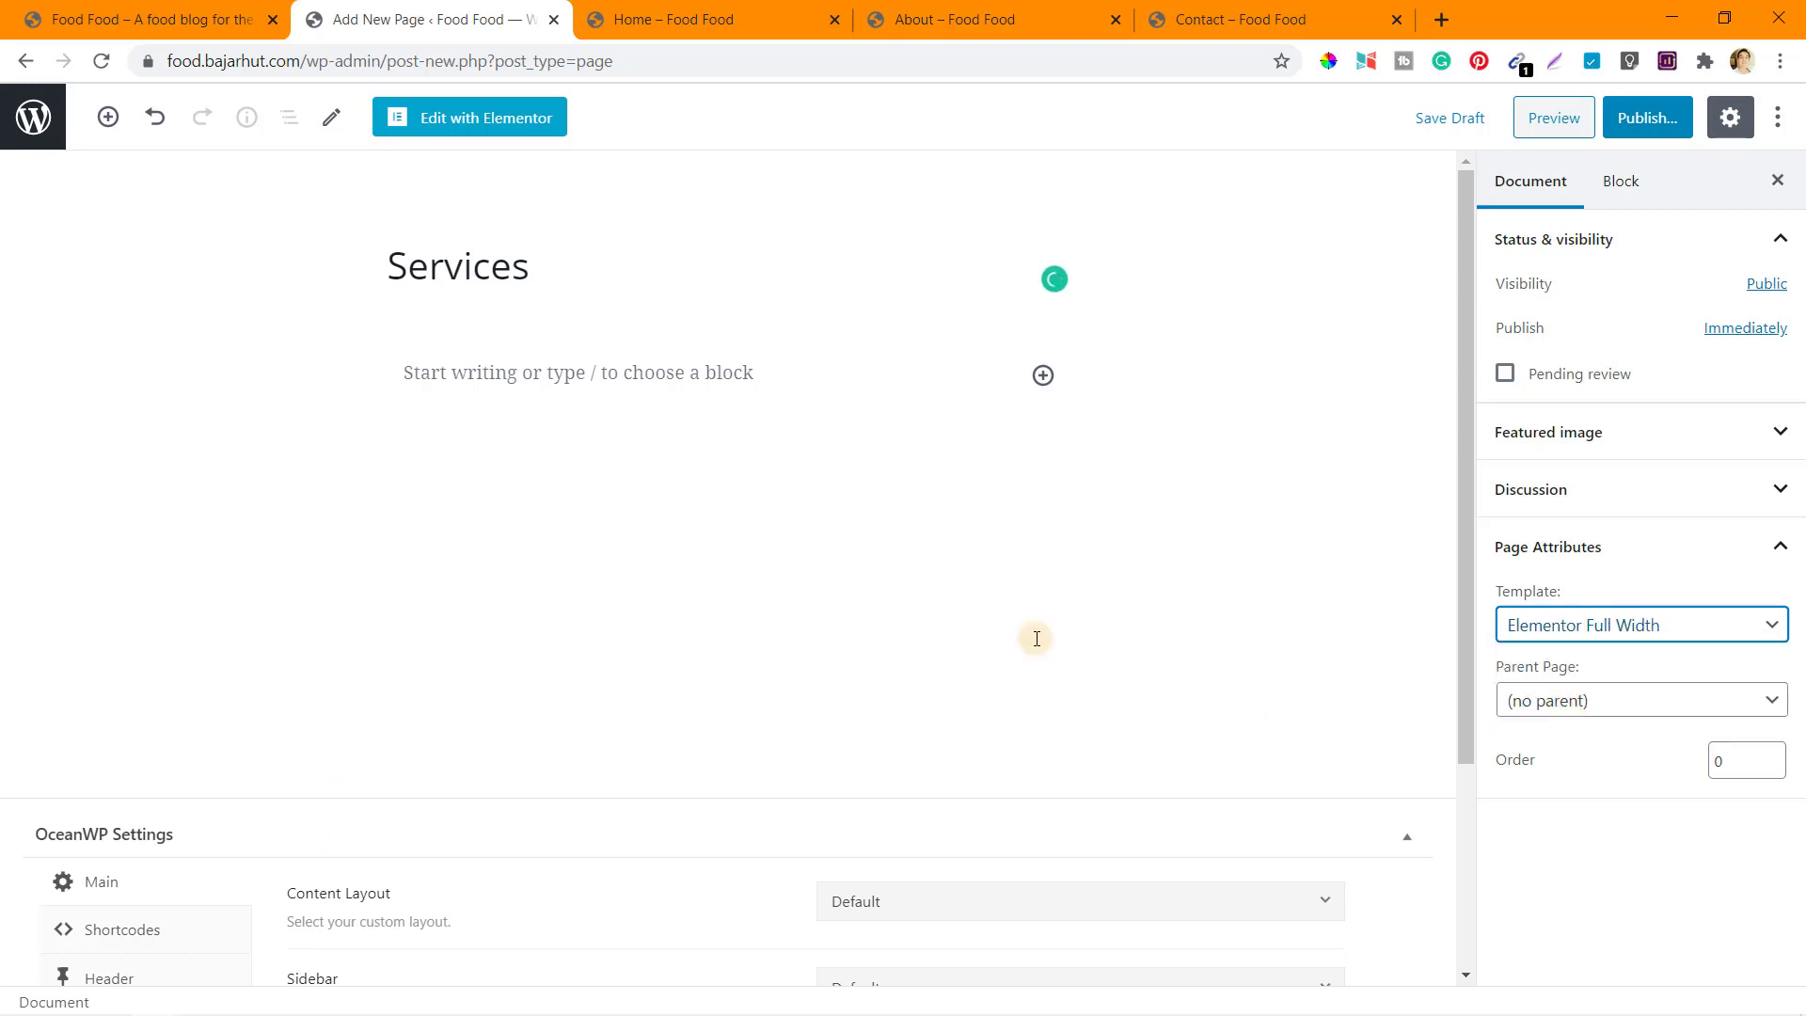
Disable the page title display in the Services page's OceanWP settings and publish the page.
{"action": "scroll", "coordinate": [798, 605], "scroll_direction": "down", "scroll_amount": 3}
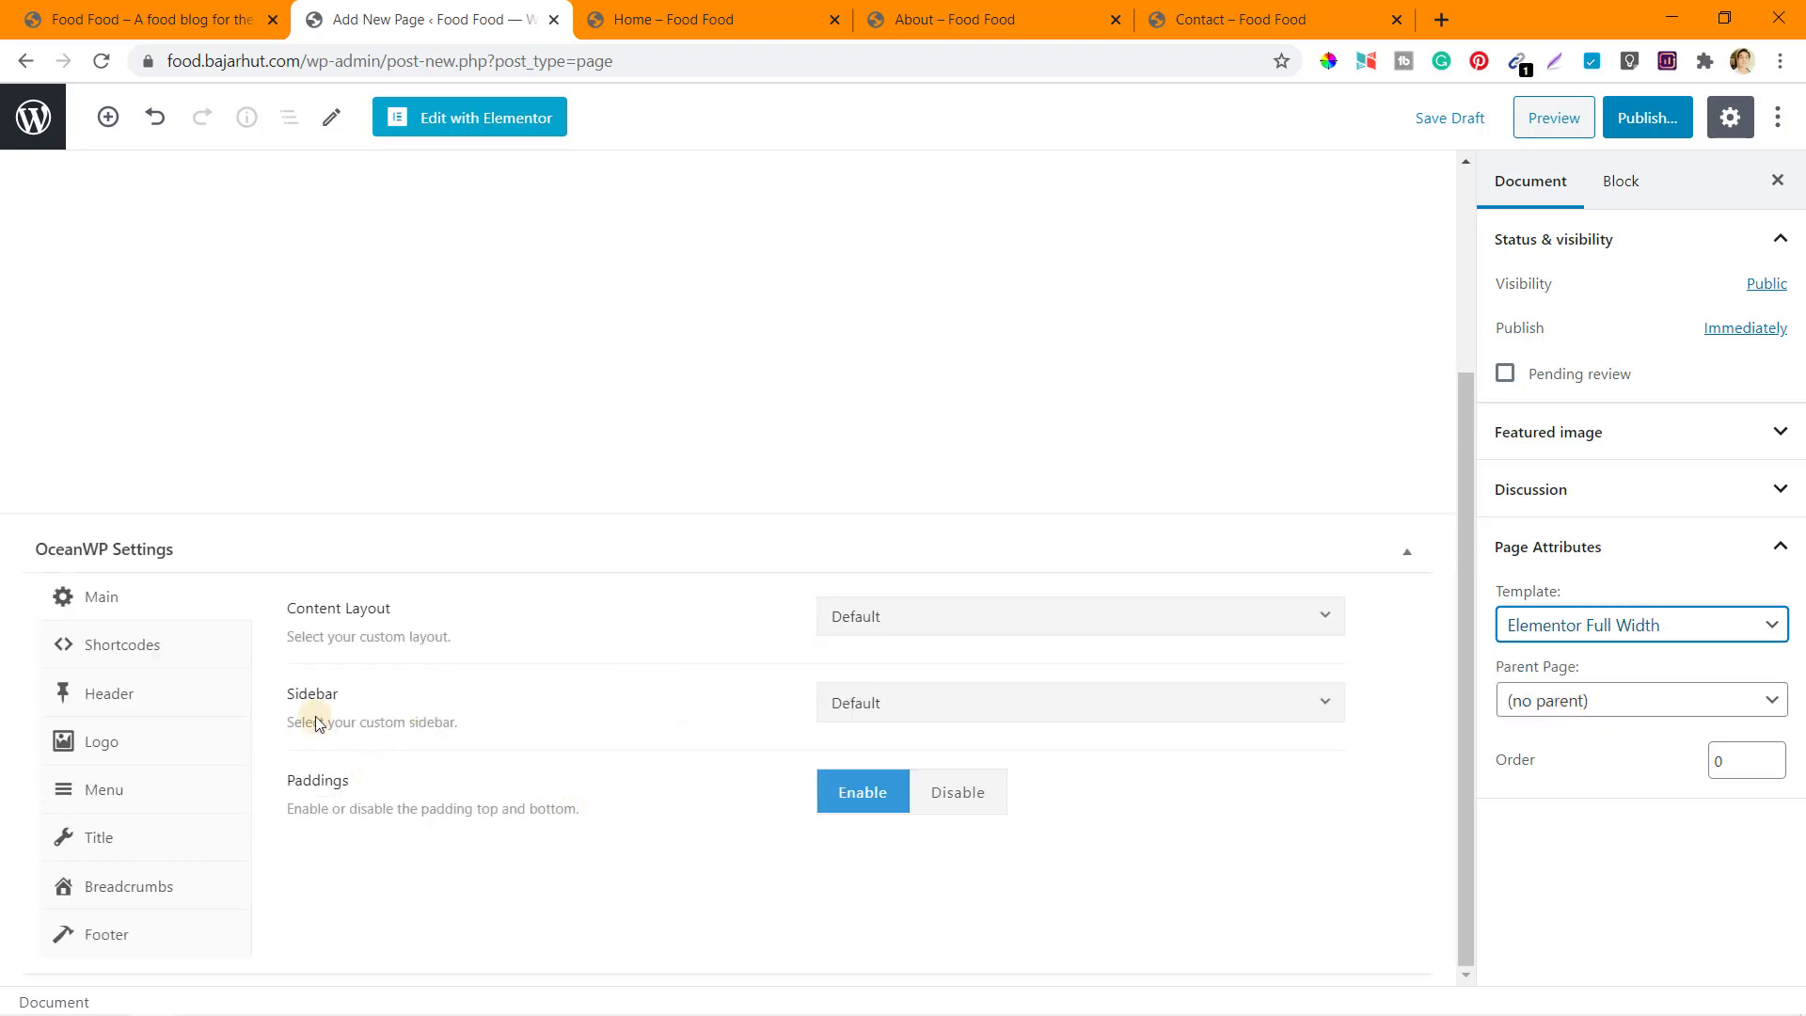
{"action": "left_click", "coordinate": [98, 836]}
{"action": "left_click", "coordinate": [1094, 633]}
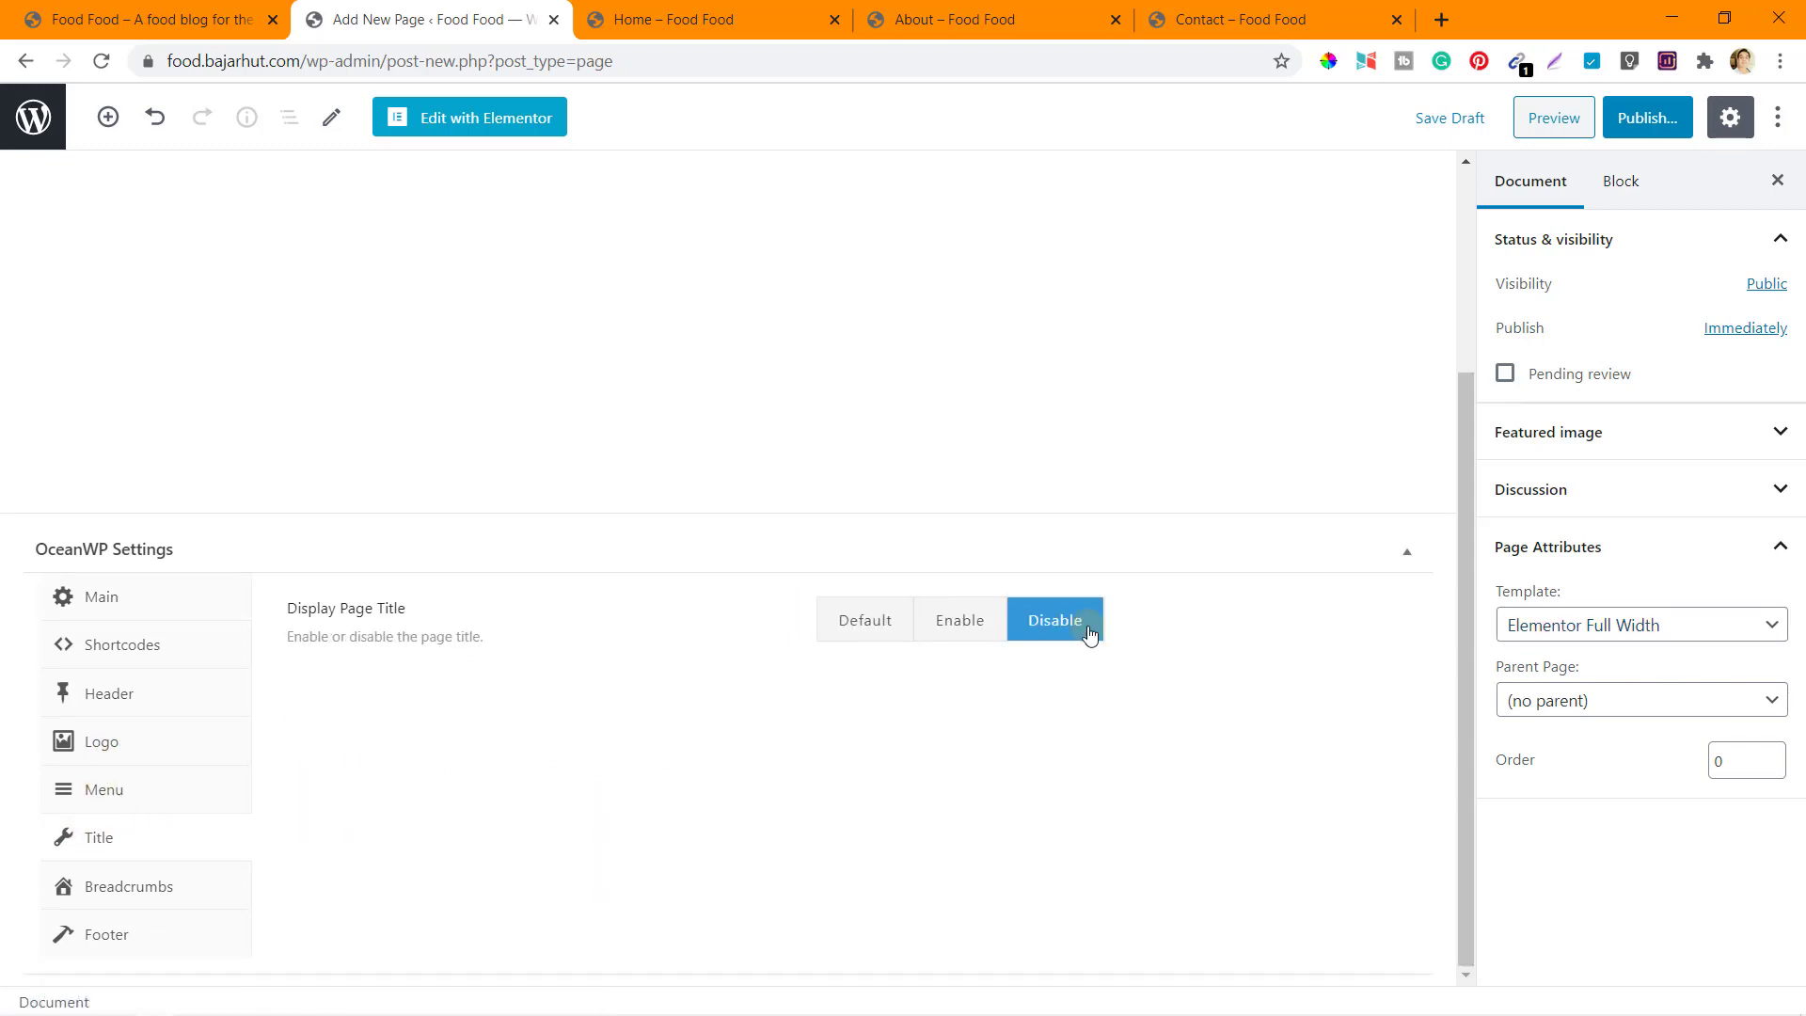
{"action": "left_click", "coordinate": [1647, 120]}
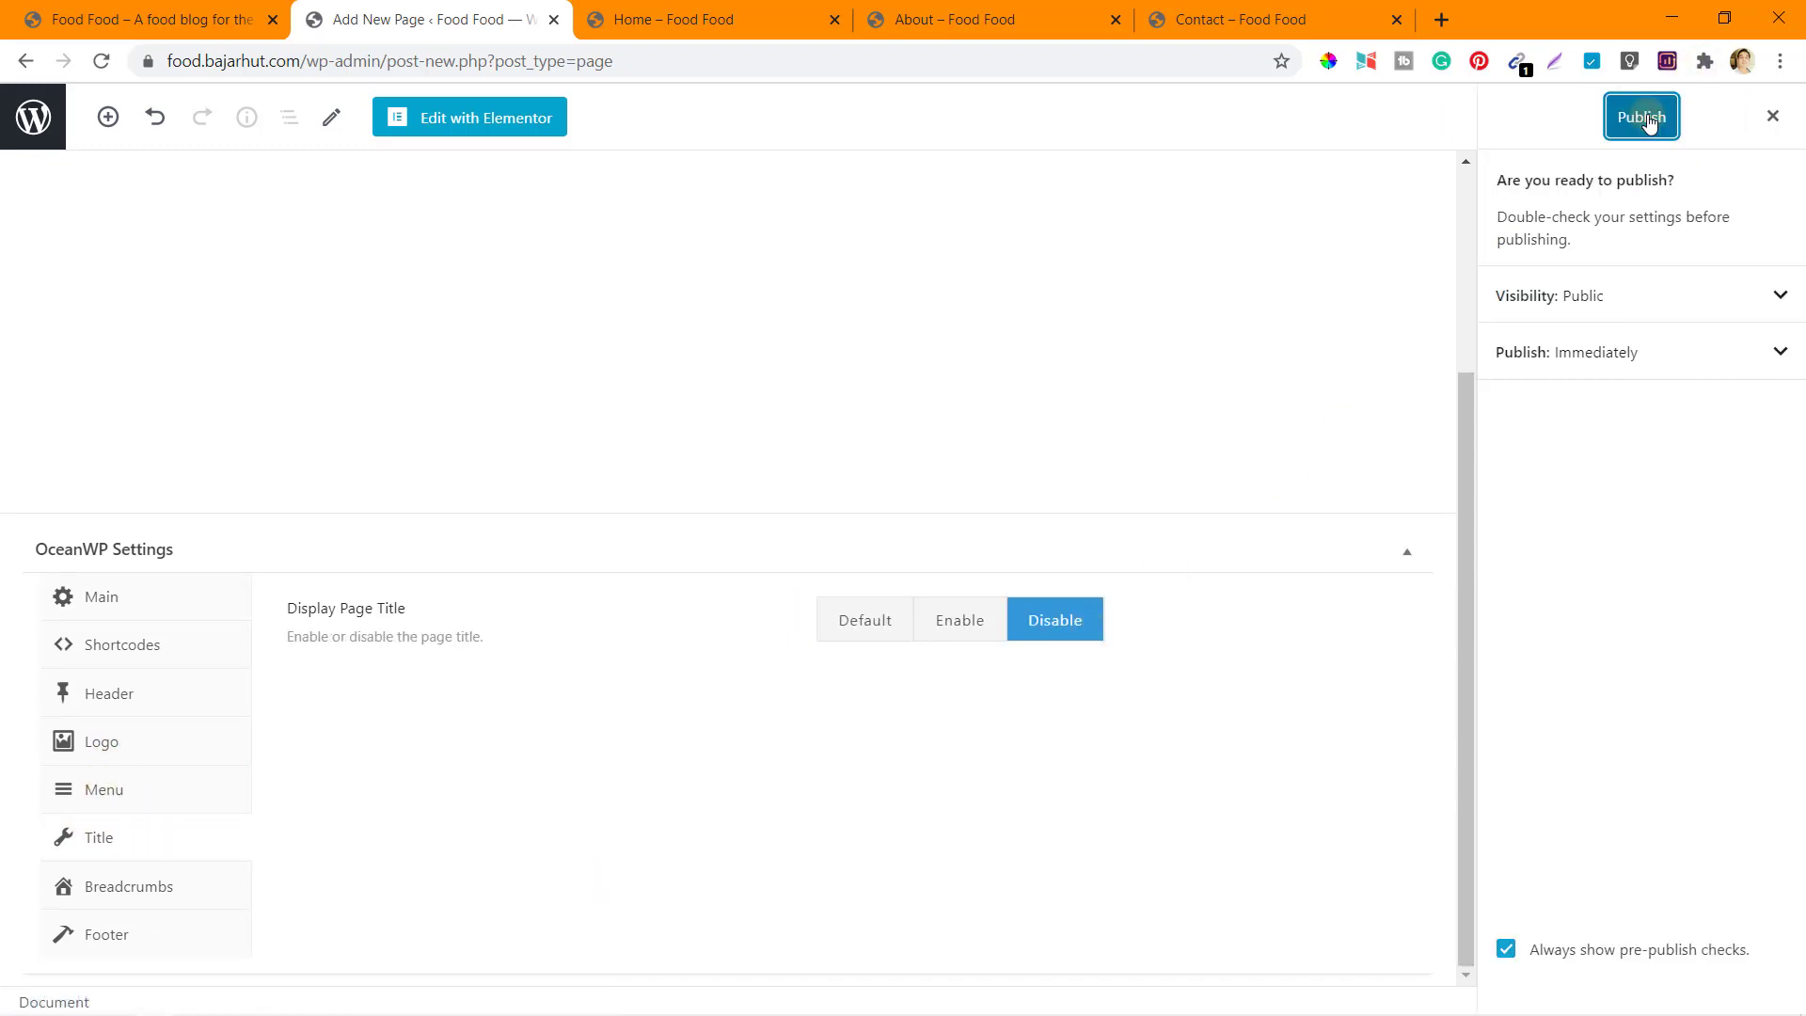
{"action": "left_click", "coordinate": [1644, 119]}
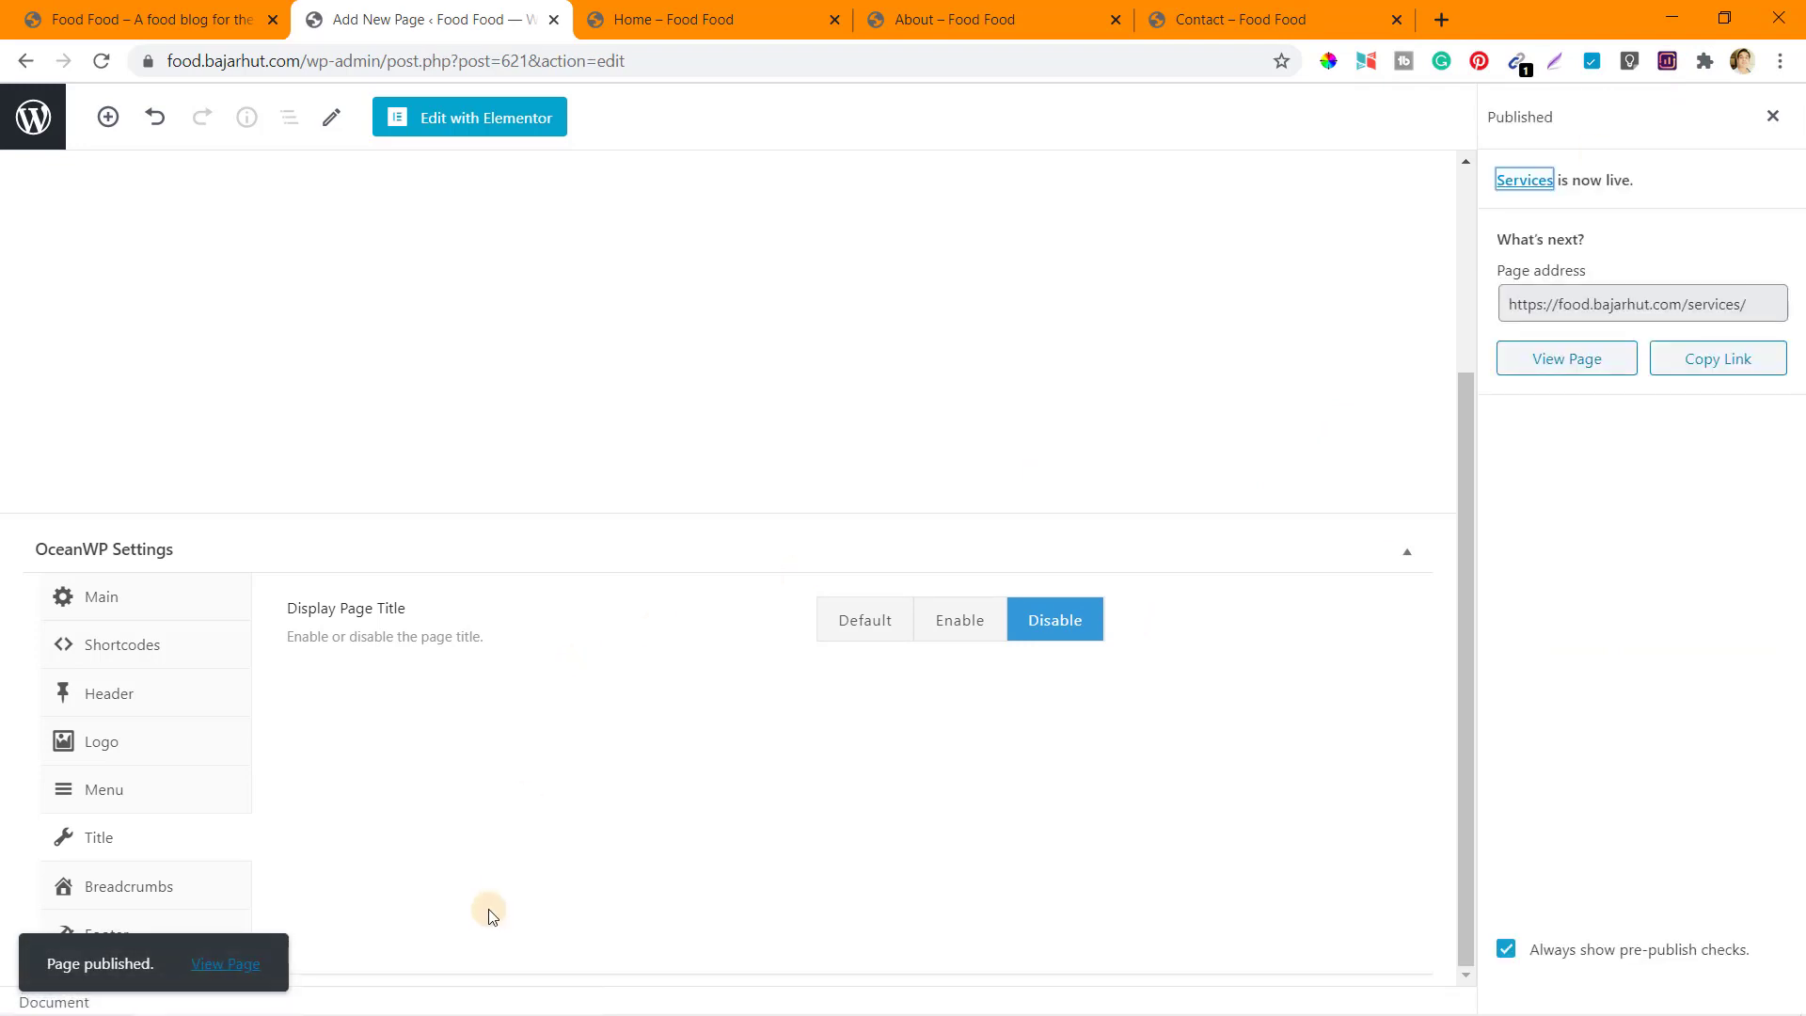
View the published Services page in a new browser tab and compare it with the Contact and About pages.
{"action": "right_click", "coordinate": [242, 974]}
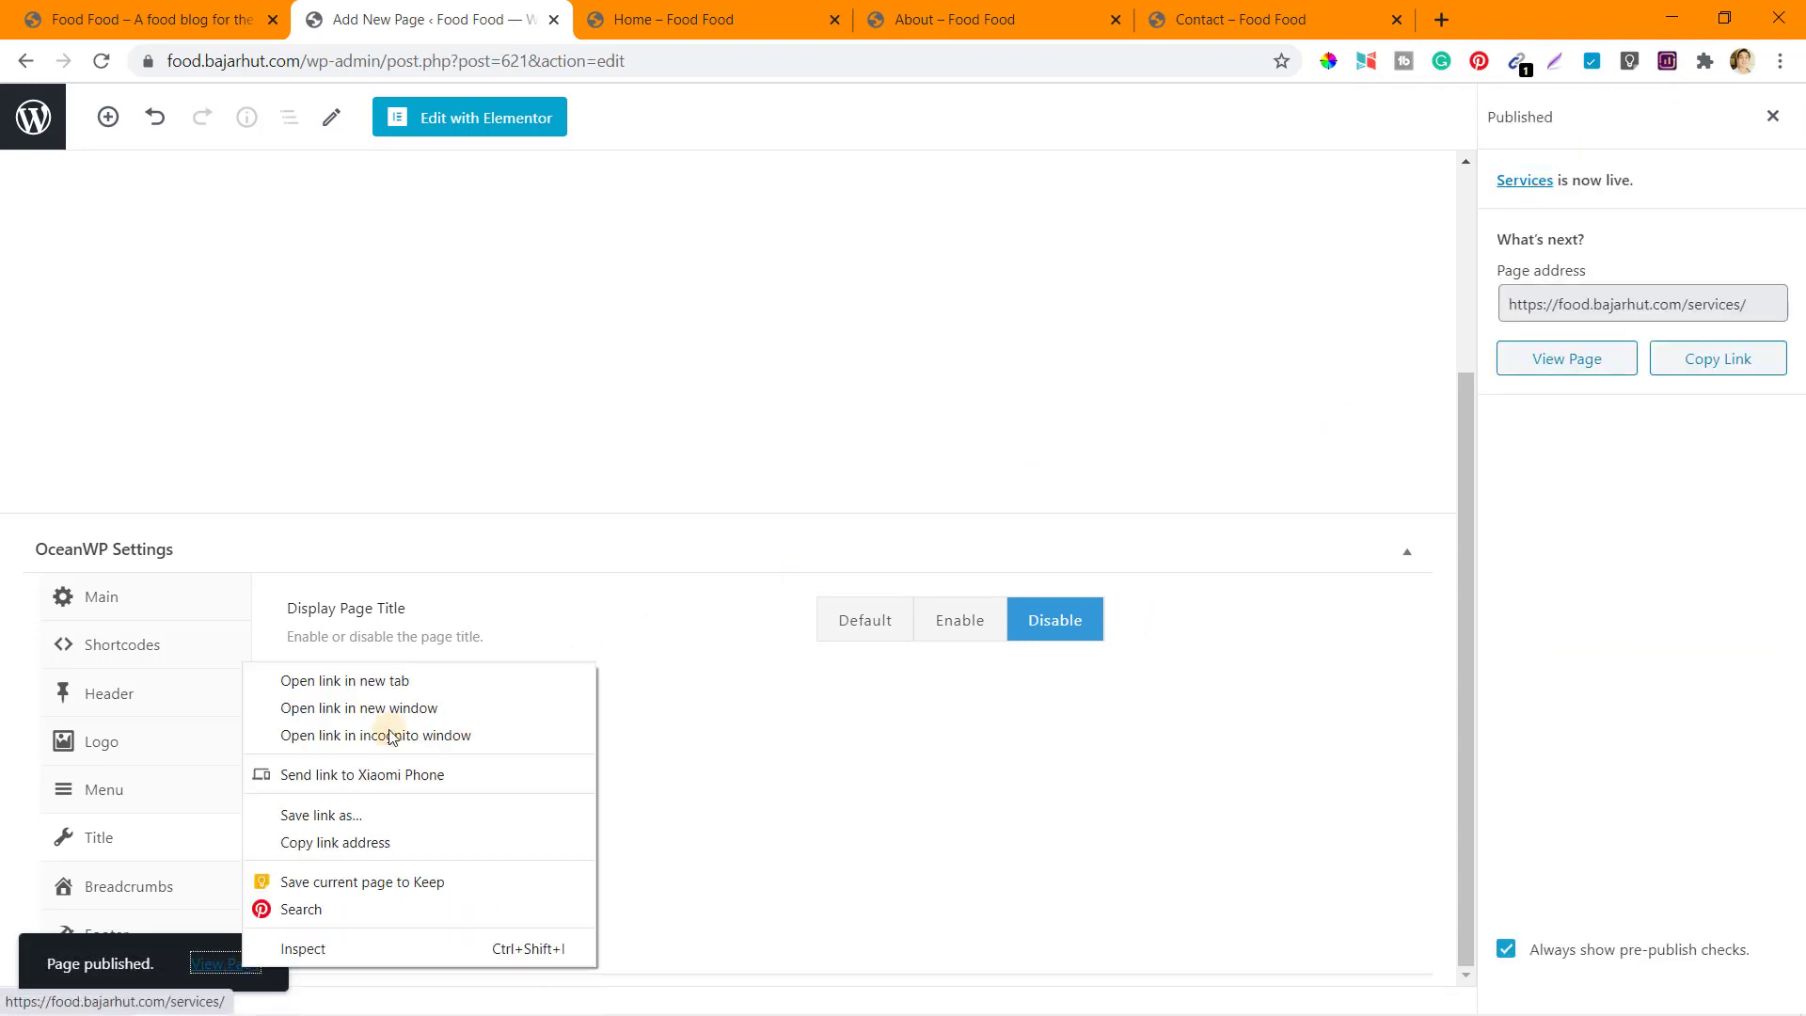
{"action": "left_click", "coordinate": [425, 673]}
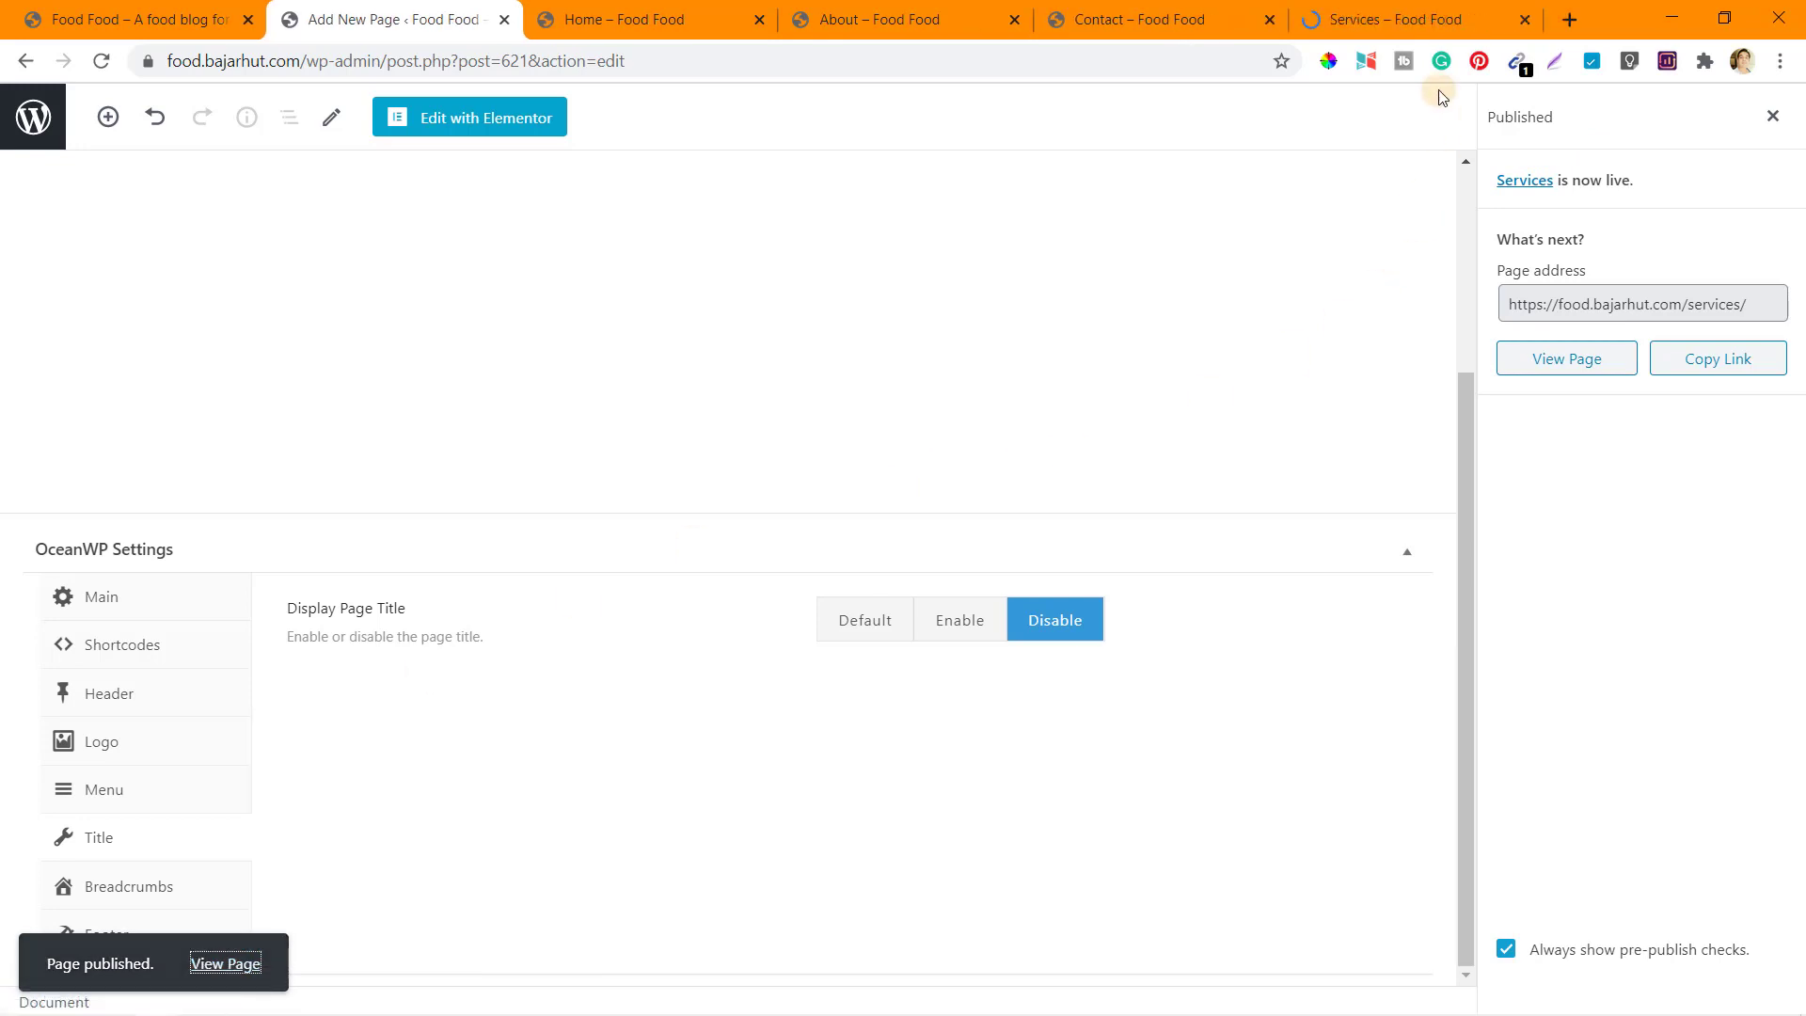
{"action": "left_click", "coordinate": [1374, 9]}
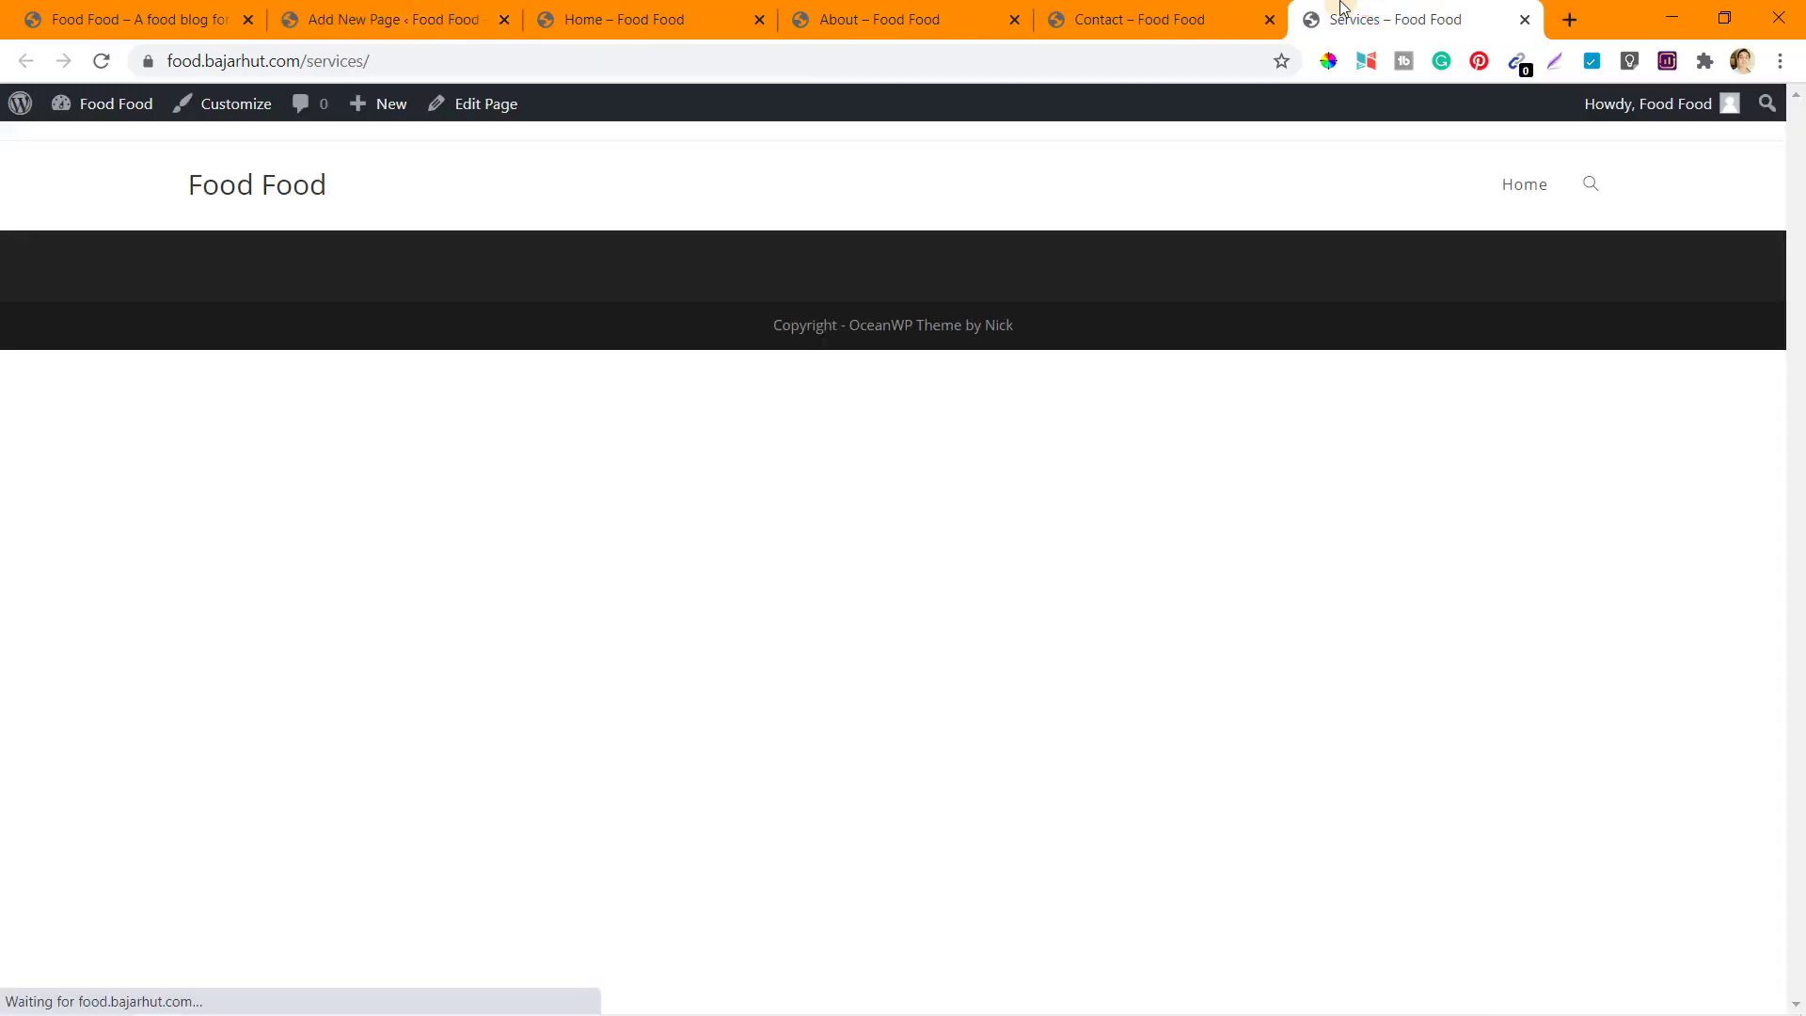
{"action": "left_click", "coordinate": [1140, 7]}
{"action": "left_click", "coordinate": [859, 19]}
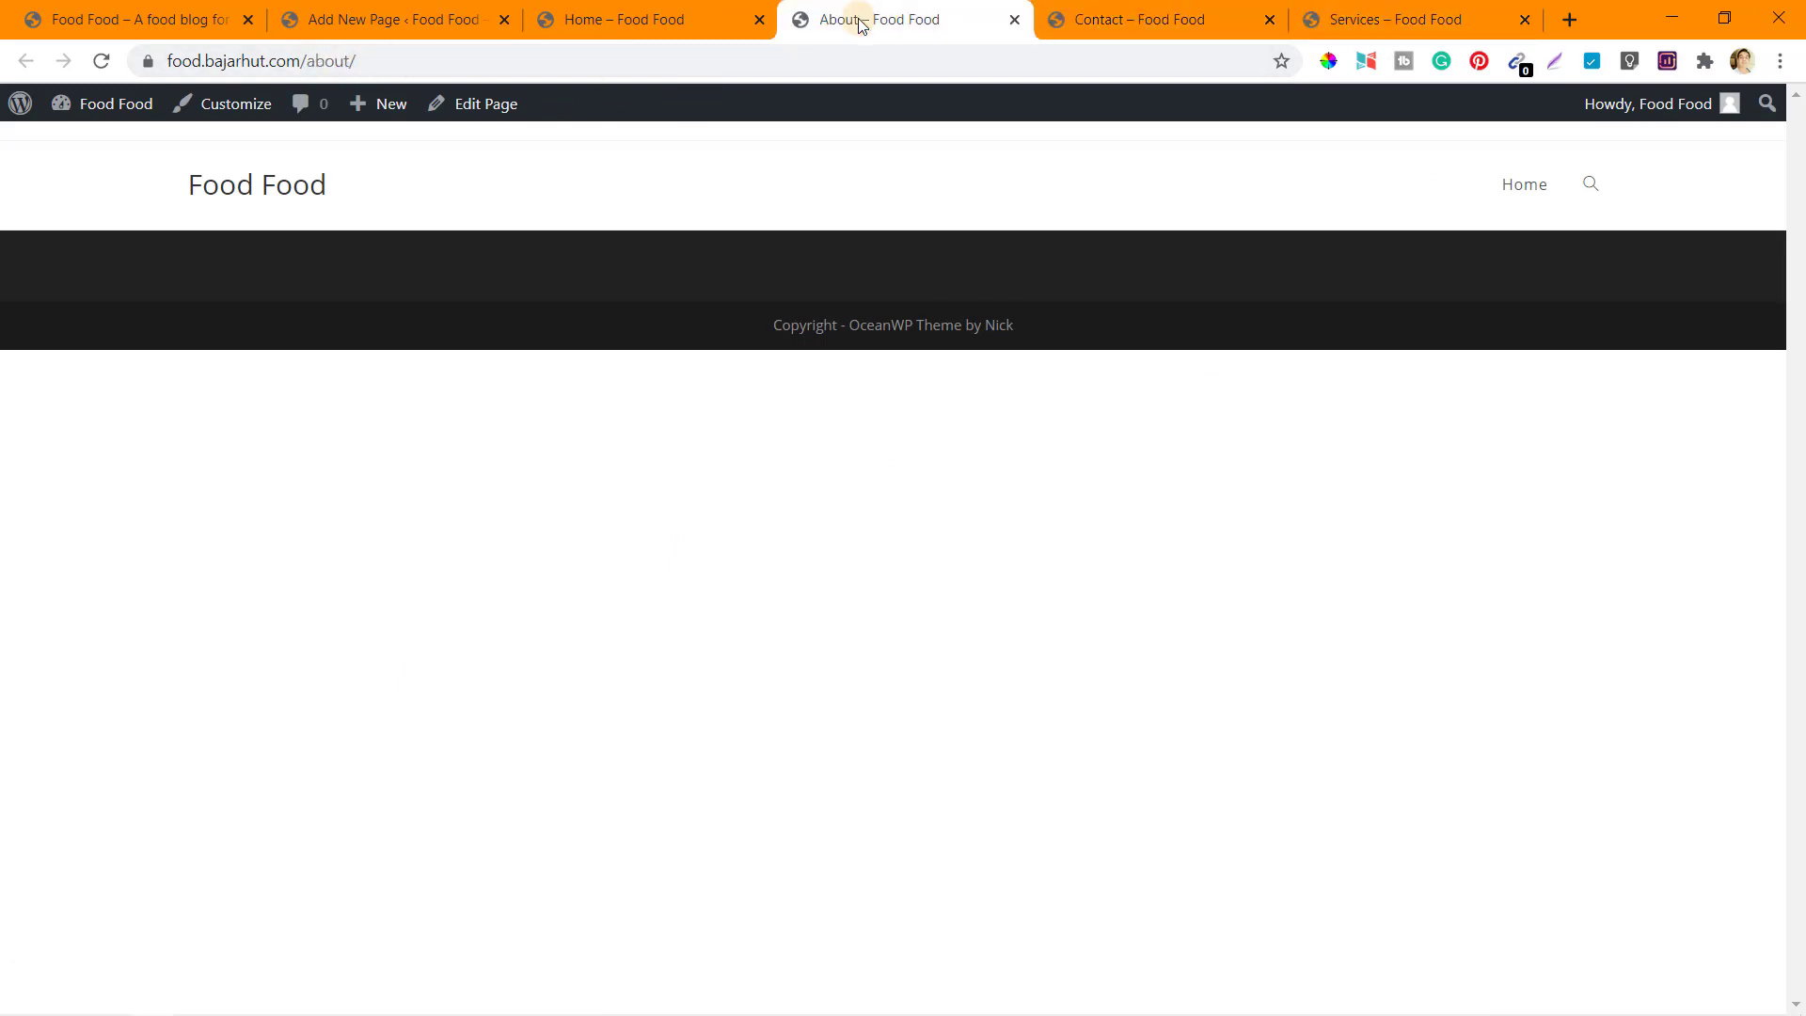
Check the published Home page, return to the WordPress admin and open the Reading settings.
{"action": "left_click", "coordinate": [639, 21]}
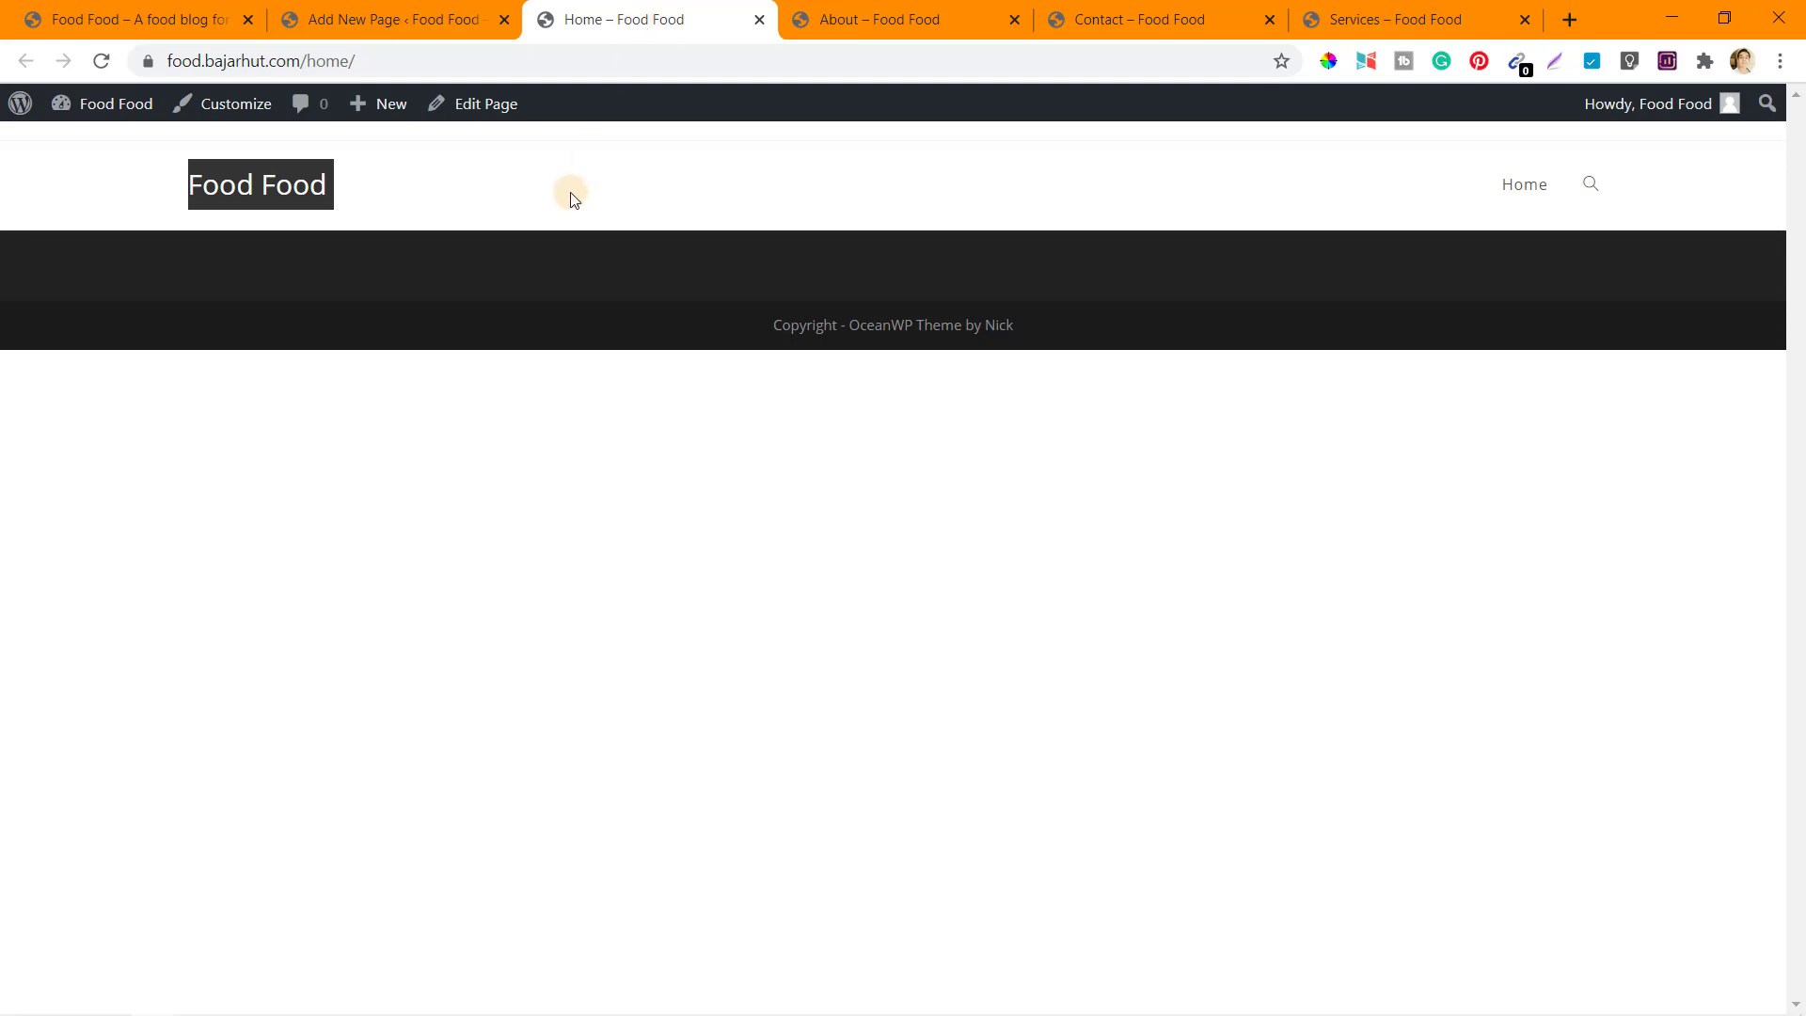
{"action": "left_click", "coordinate": [421, 22]}
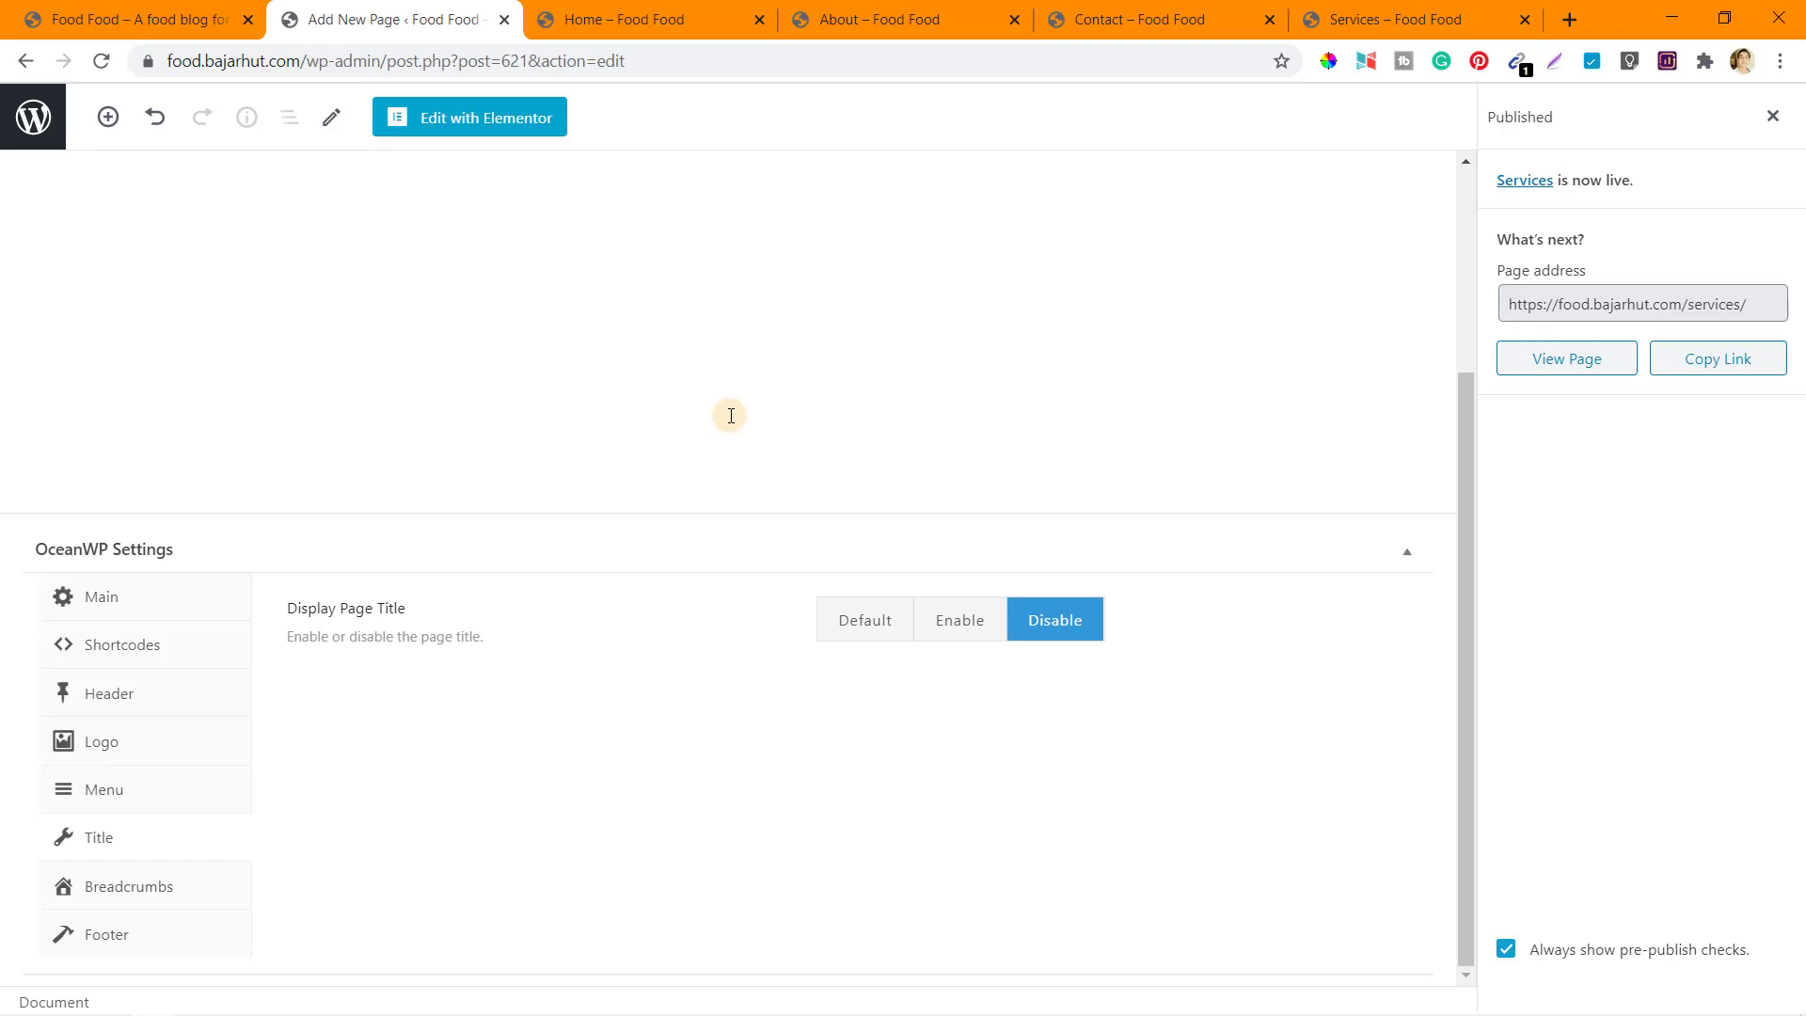
{"action": "left_click", "coordinate": [42, 125]}
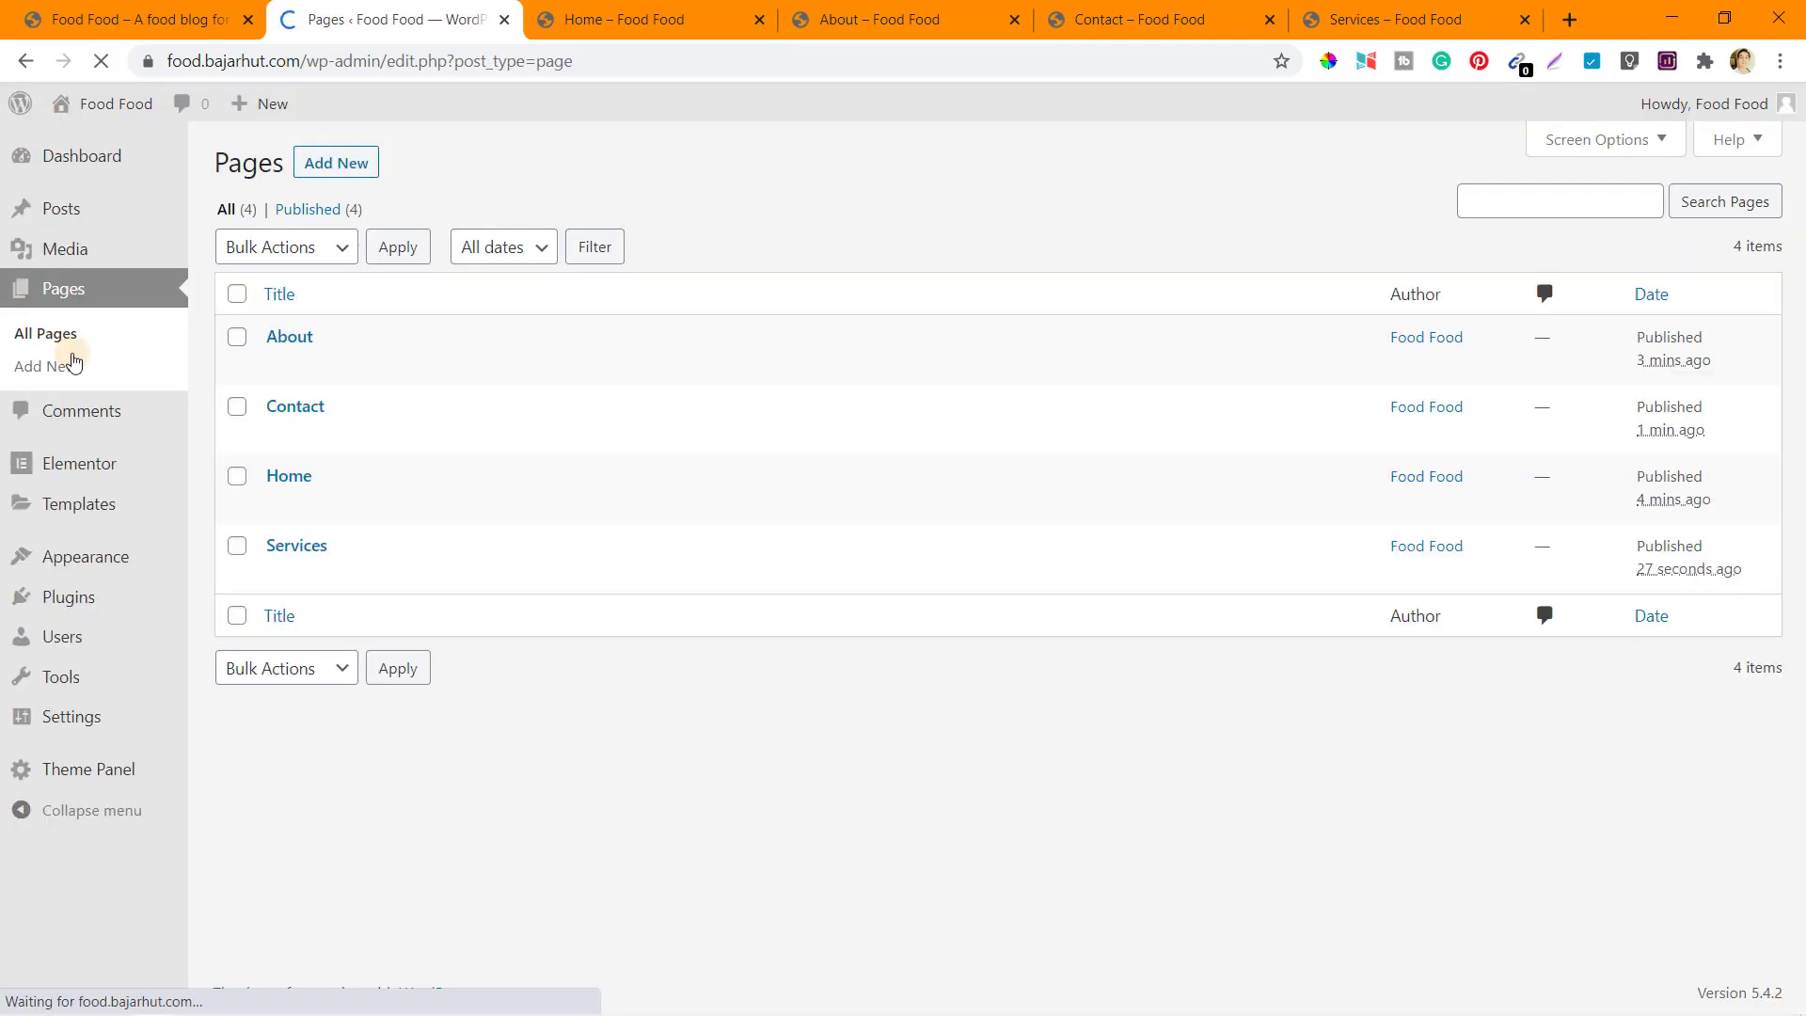
{"action": "mouse_move", "coordinate": [80, 629]}
{"action": "left_click", "coordinate": [80, 725]}
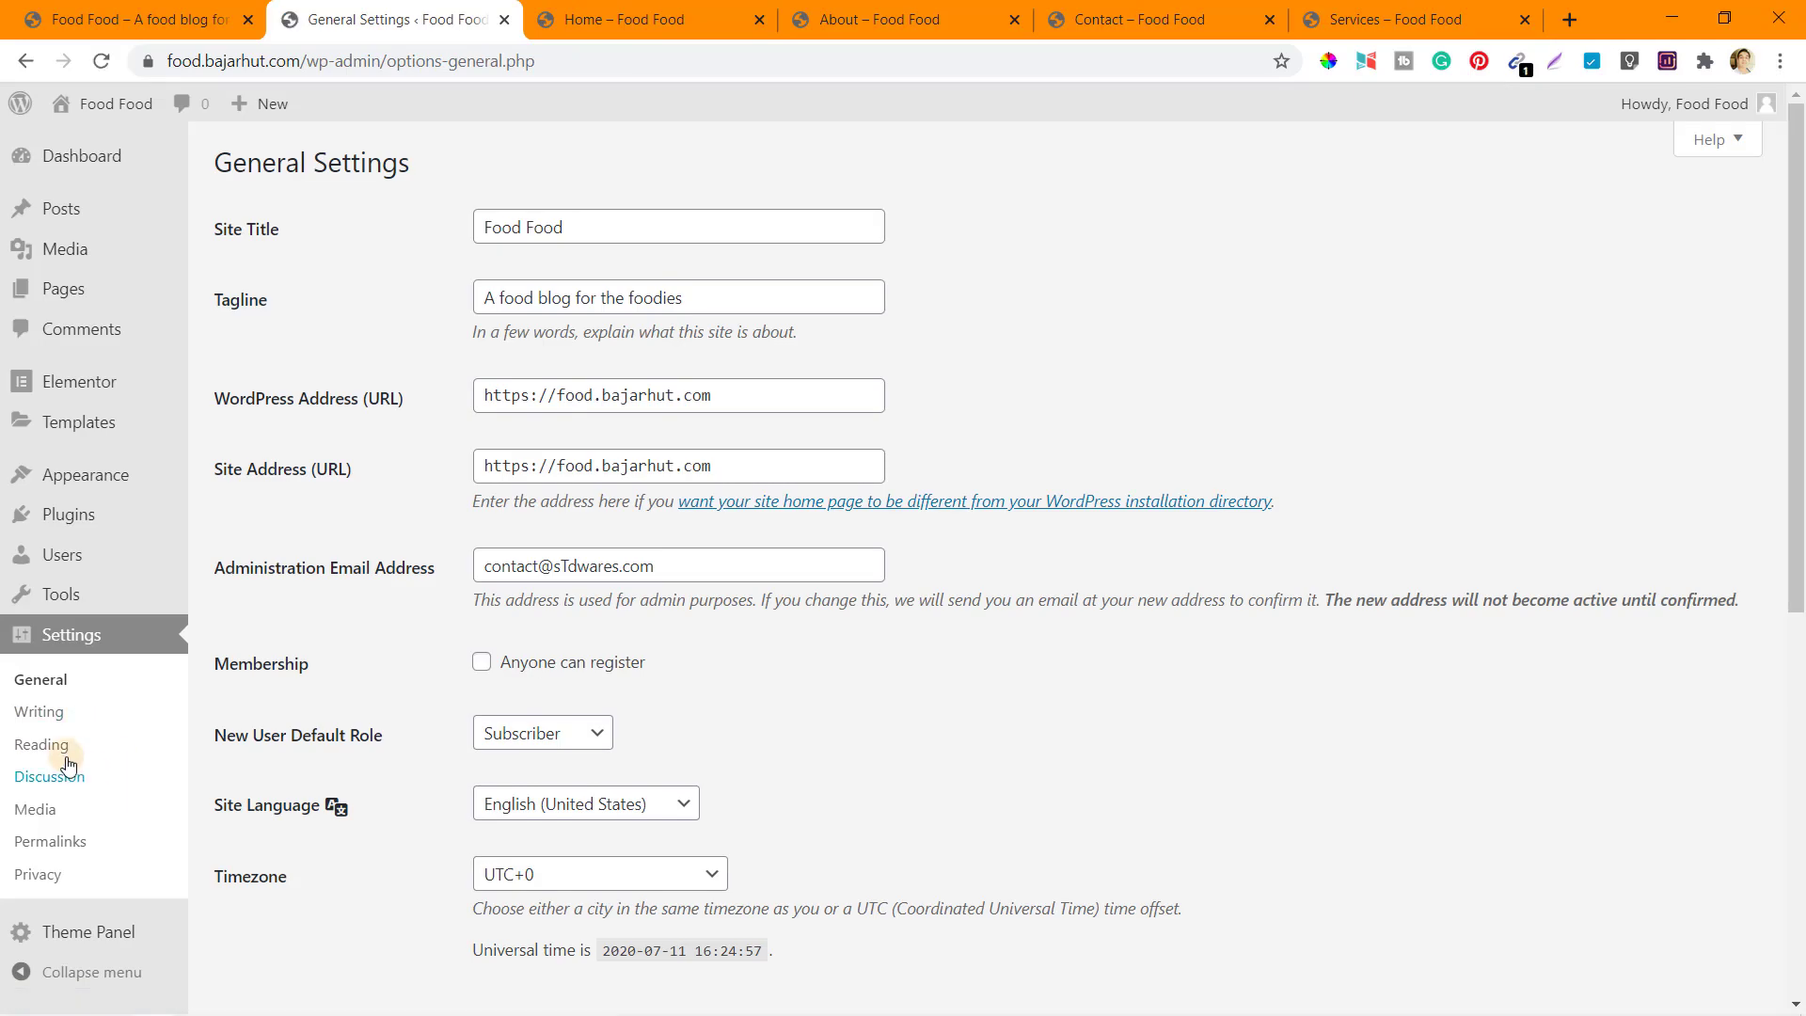
{"action": "left_click", "coordinate": [42, 745]}
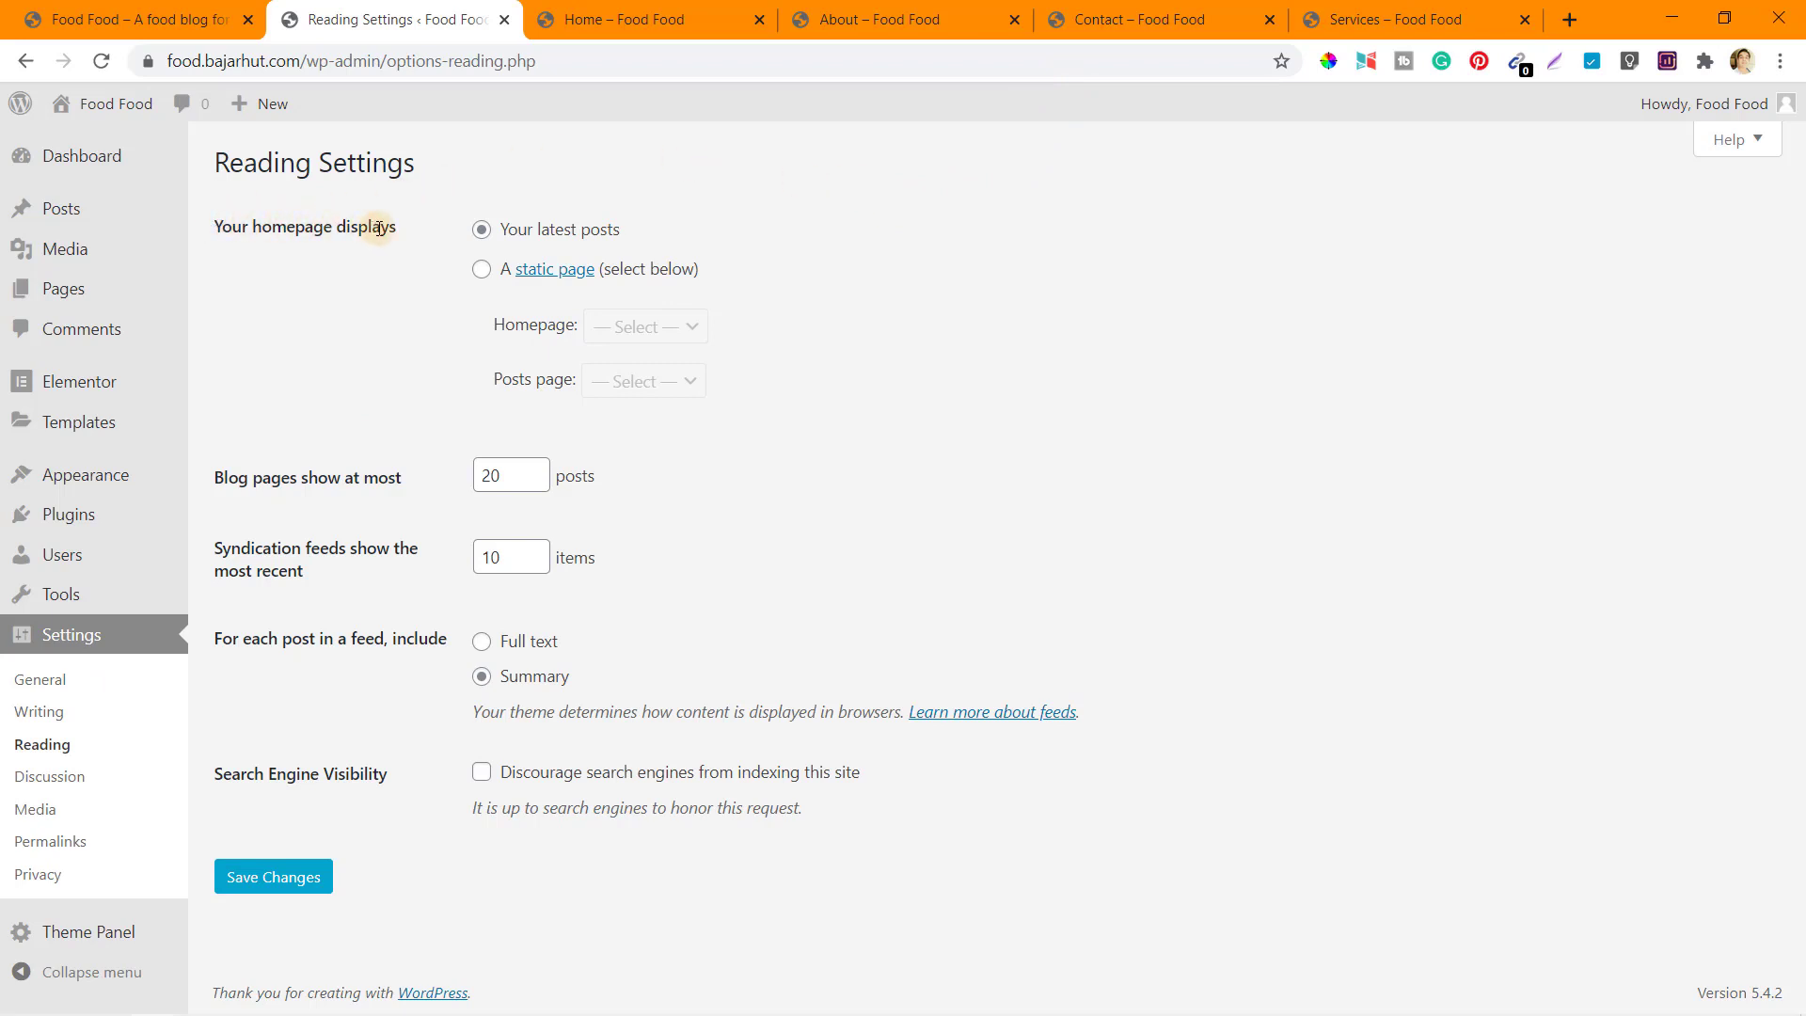
Set the homepage to display a static page, choose Home as the homepage and save the settings.
{"action": "left_click", "coordinate": [482, 271]}
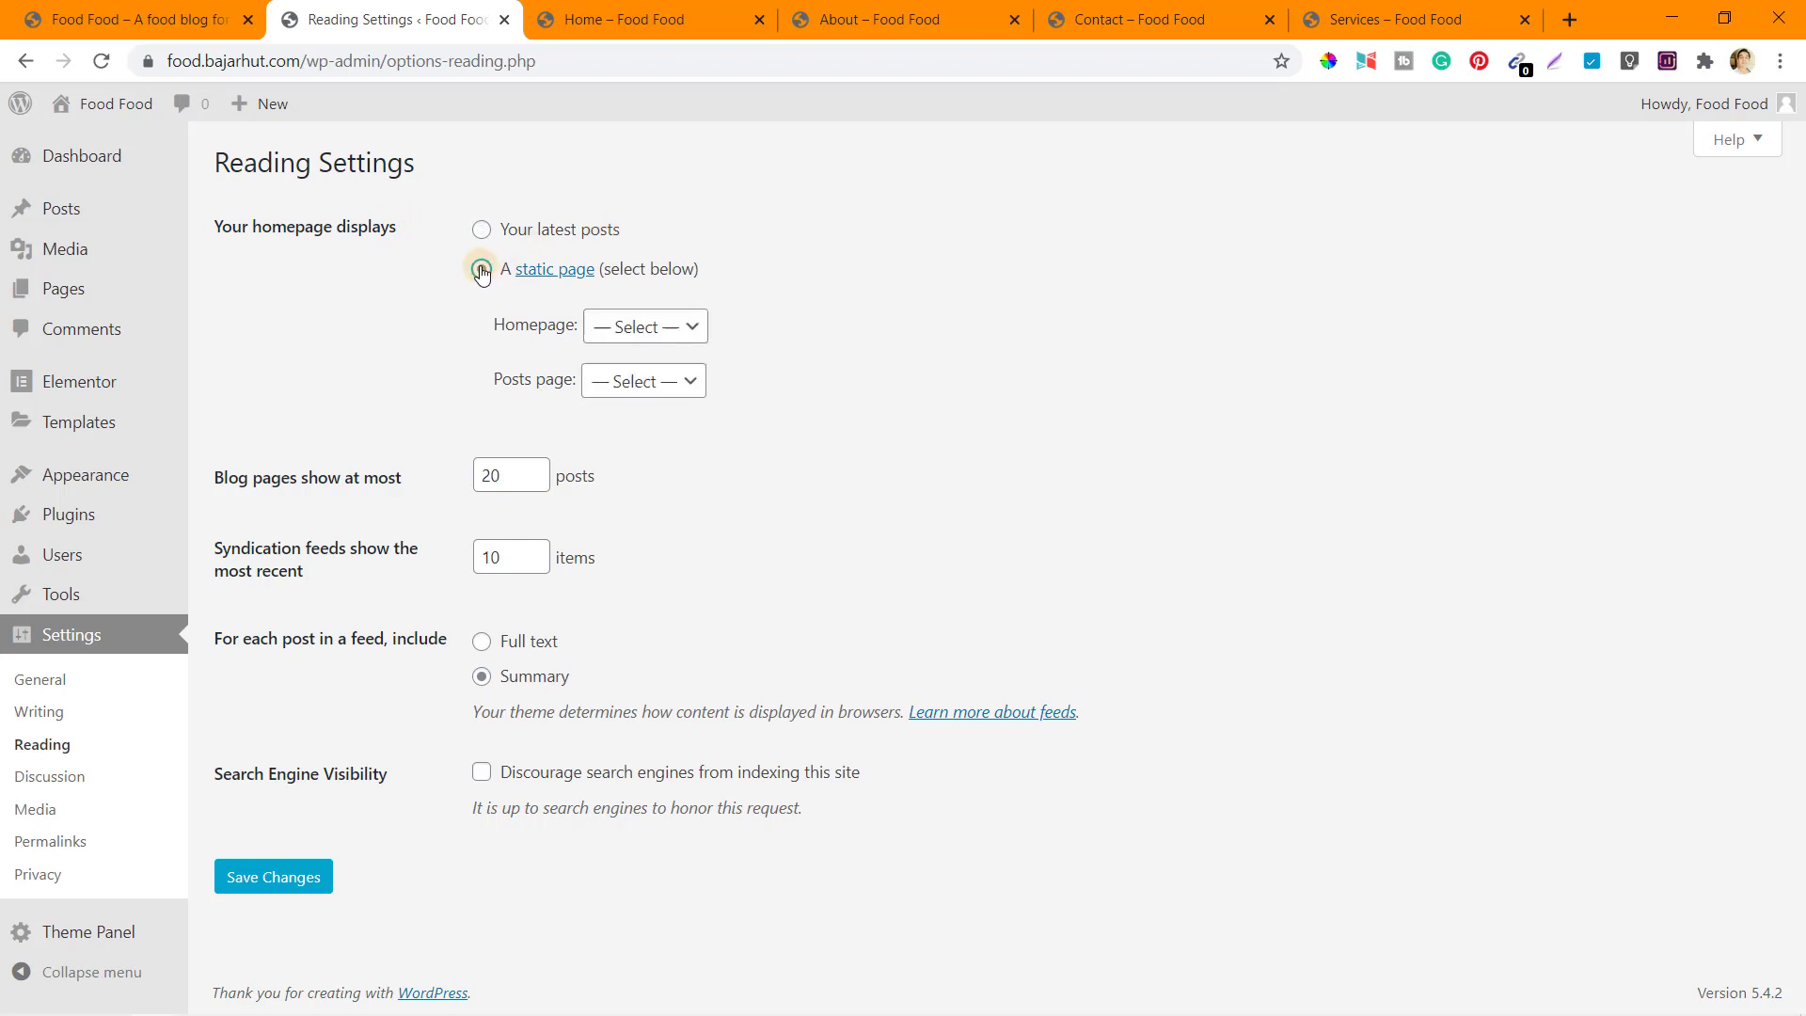
{"action": "left_click", "coordinate": [686, 336]}
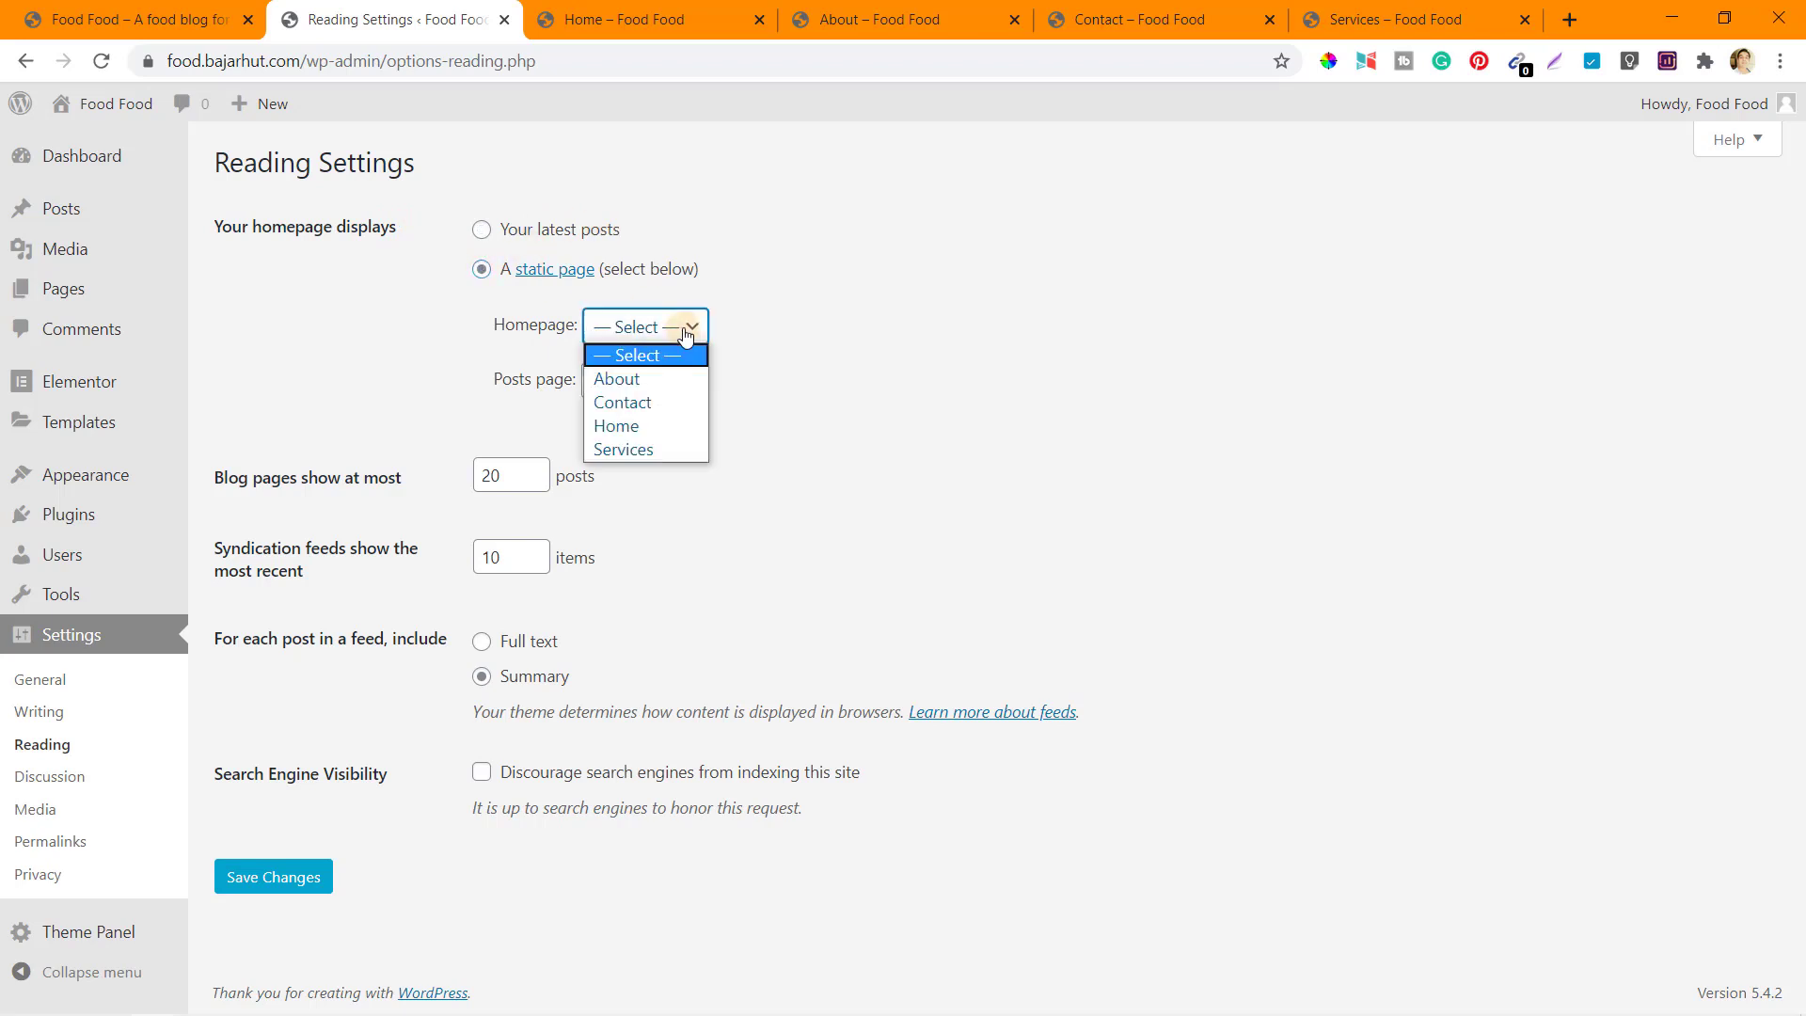
{"action": "left_click", "coordinate": [630, 424]}
{"action": "left_click", "coordinate": [670, 390]}
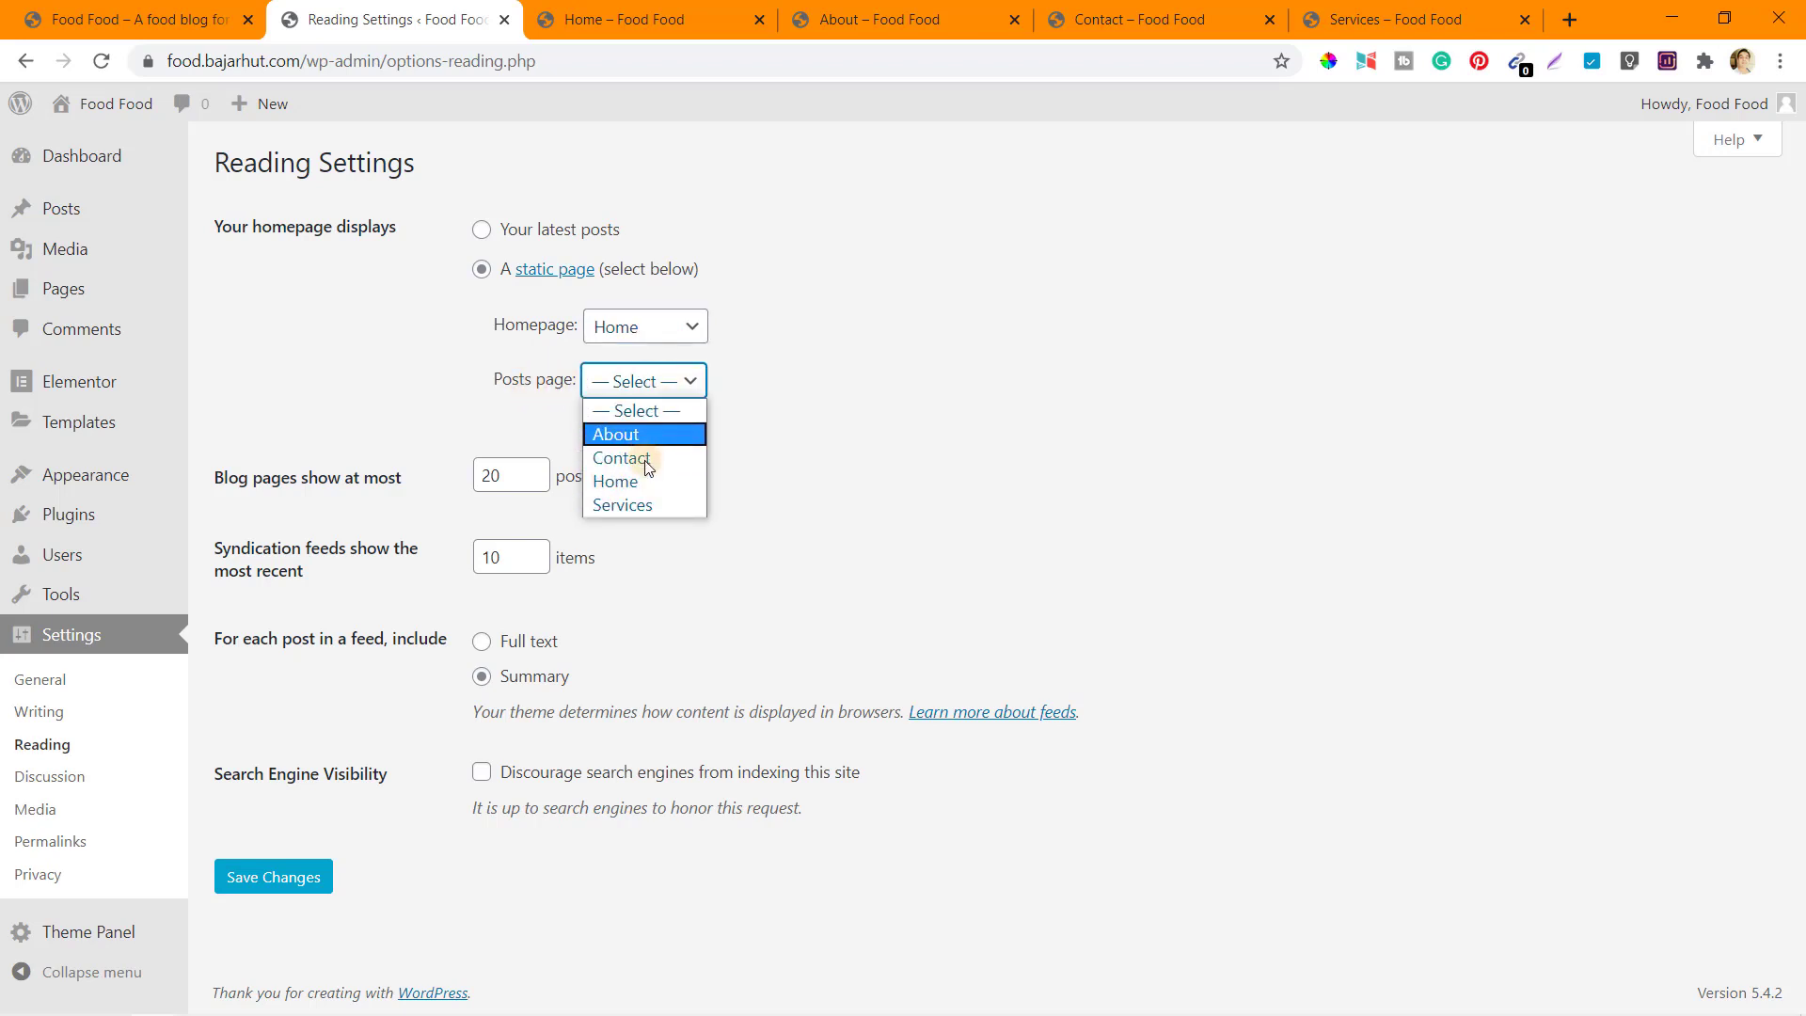
{"action": "left_click", "coordinate": [837, 454]}
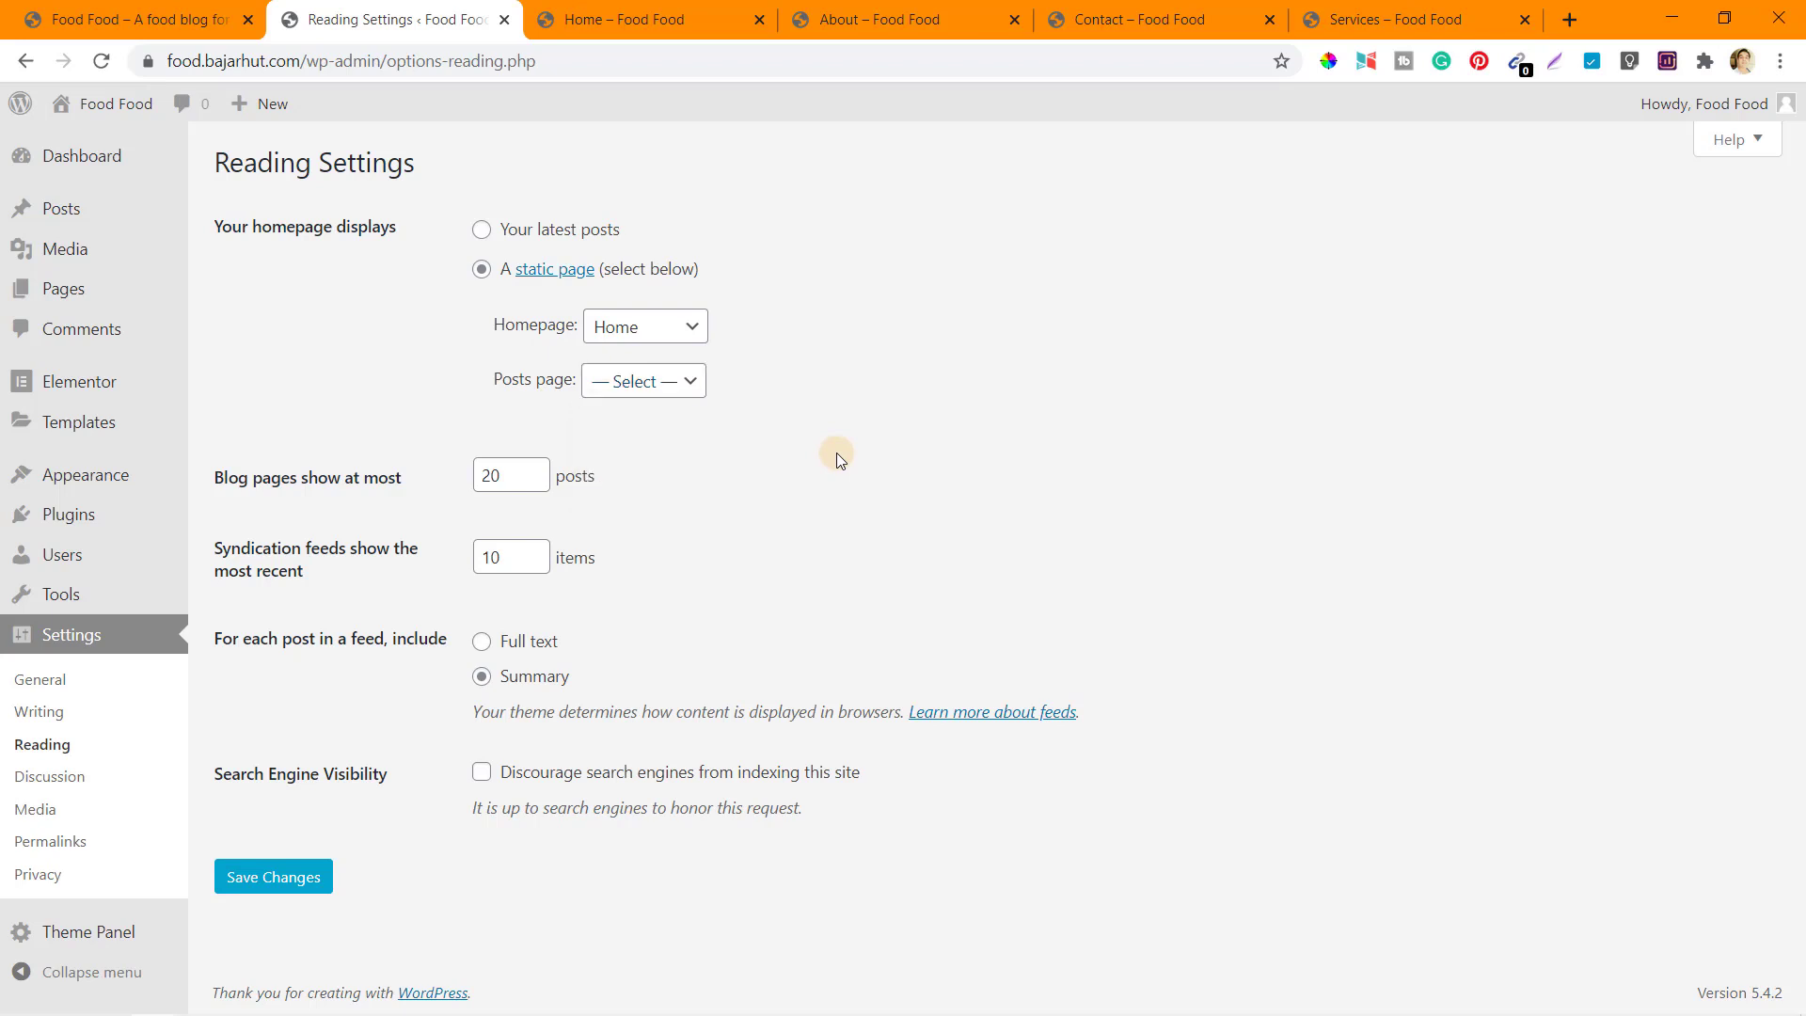
{"action": "left_click", "coordinate": [273, 870]}
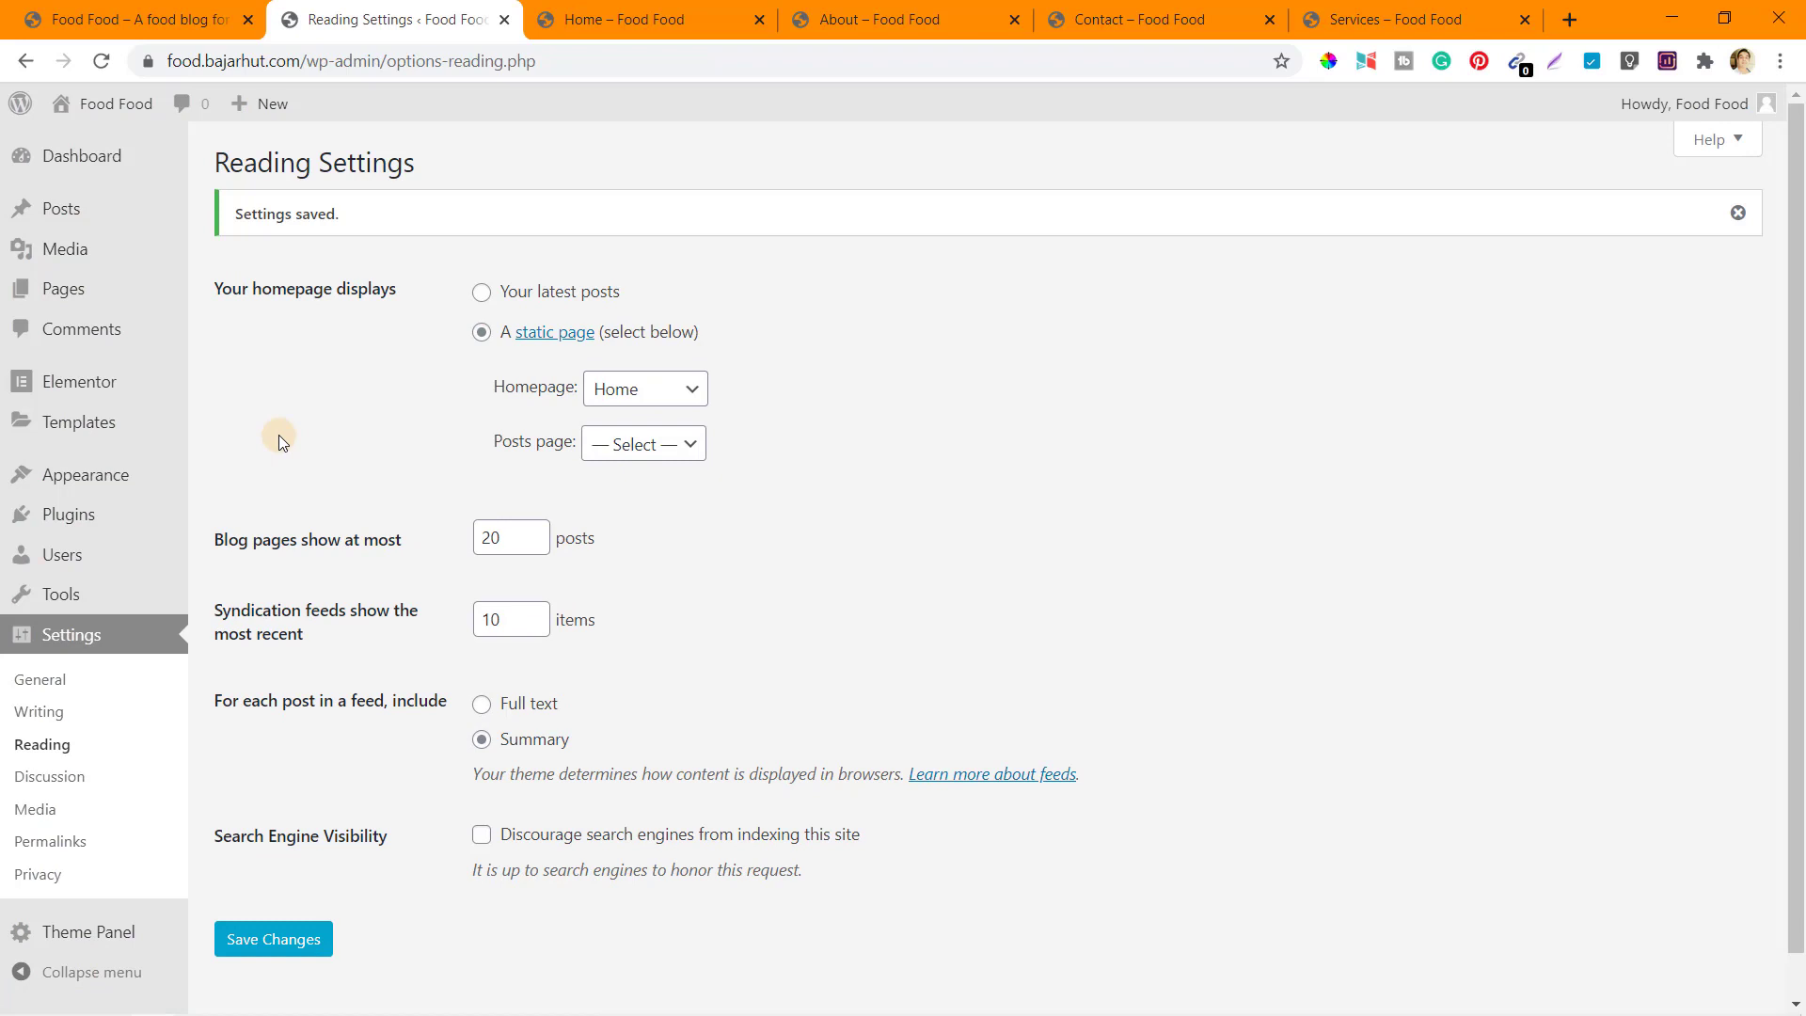
Add a new page titled "Blog", keep the Default template and publish it.
{"action": "mouse_move", "coordinate": [72, 300]}
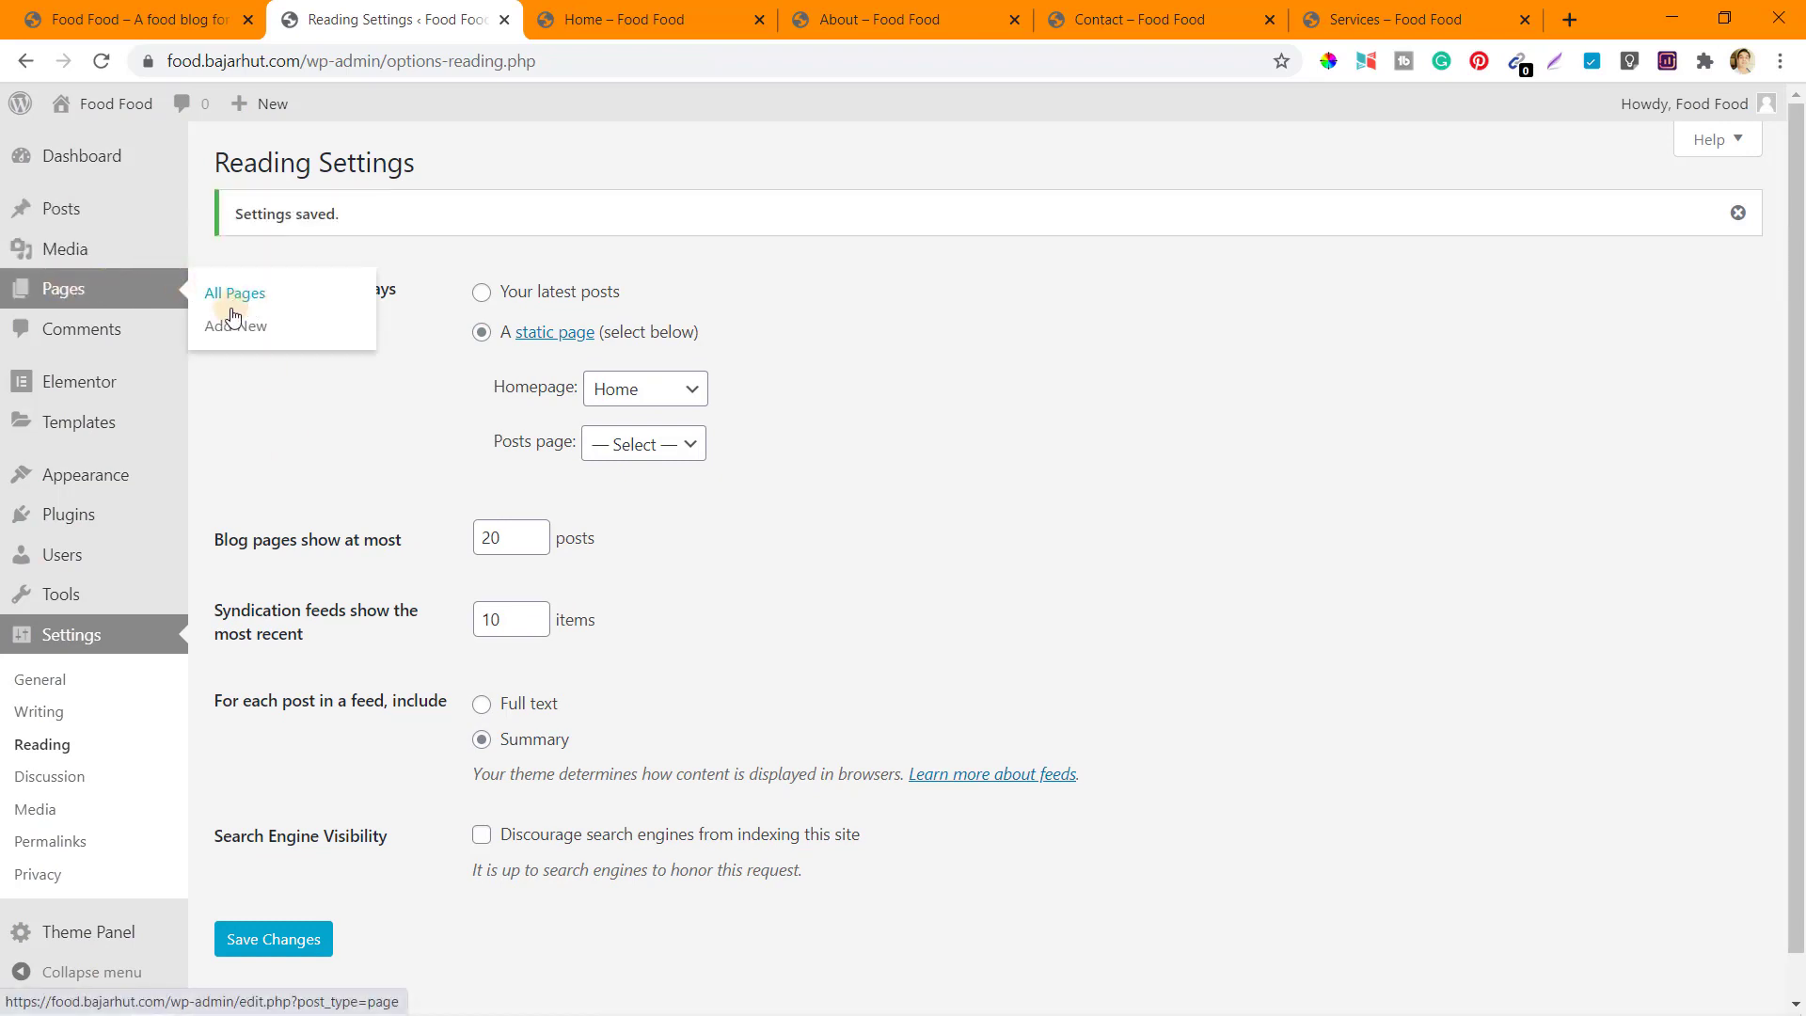
{"action": "mouse_move", "coordinate": [258, 110]}
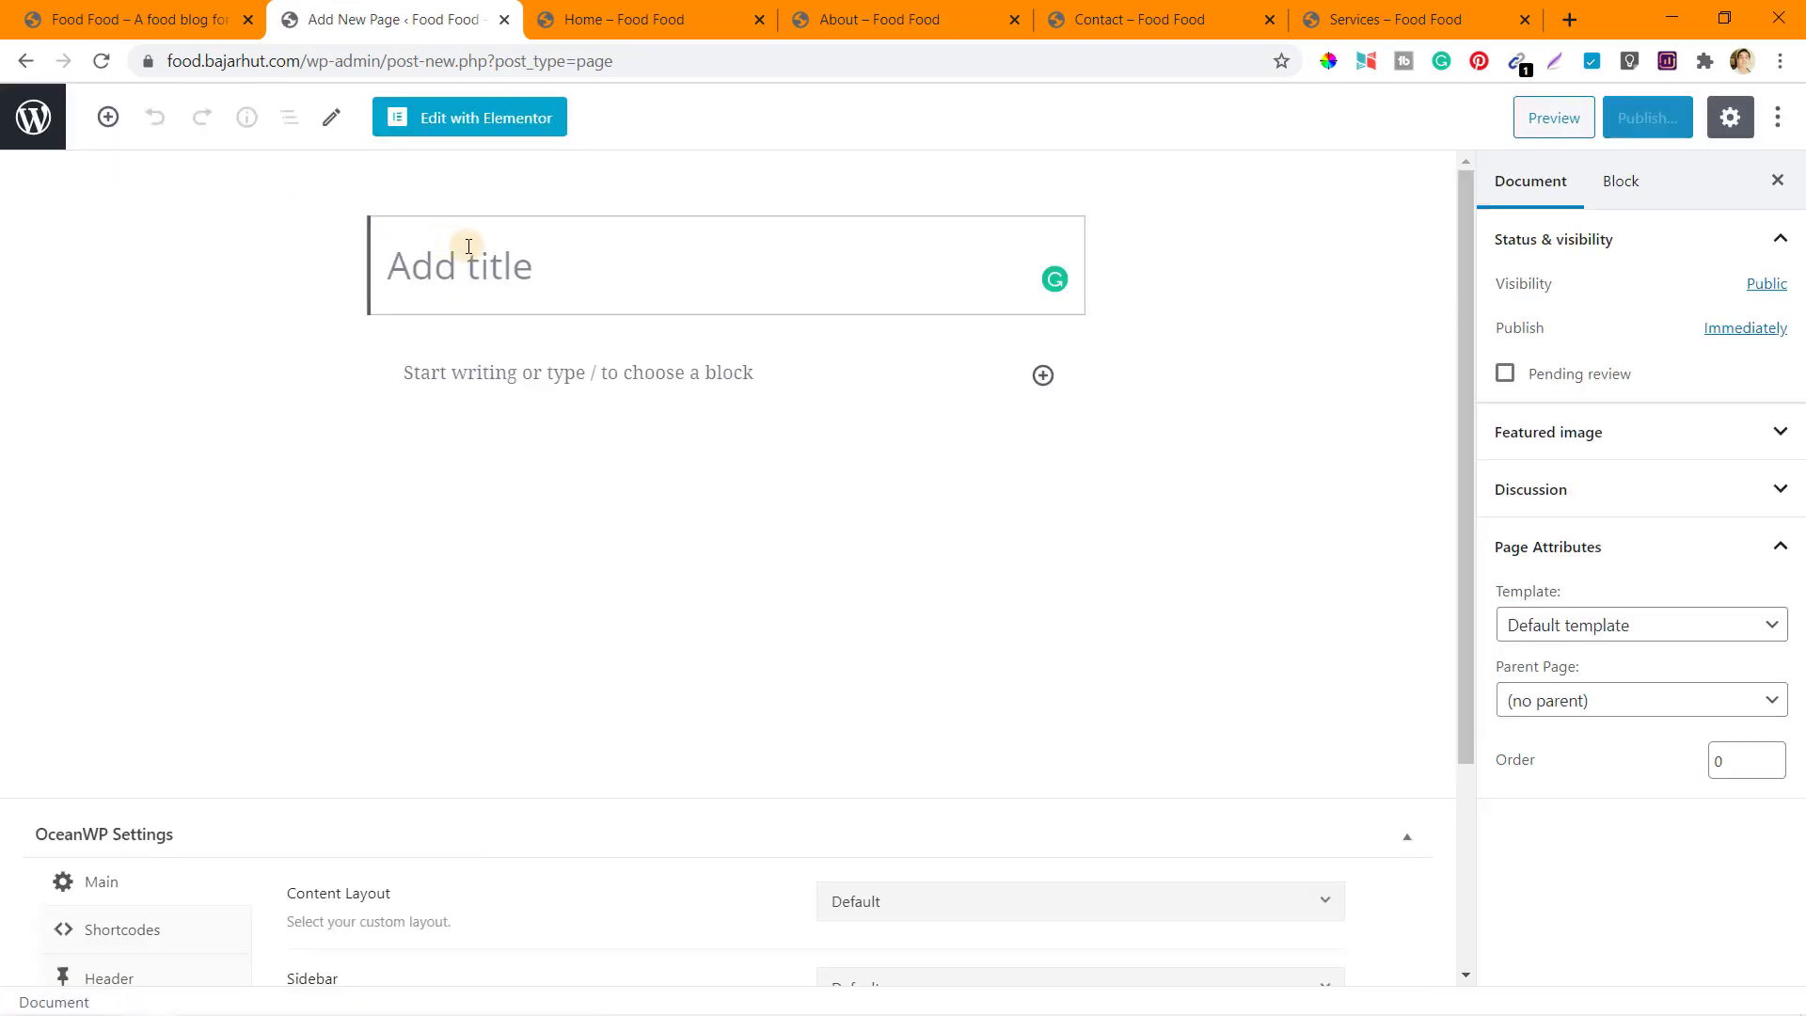
{"action": "type", "text": "Blog"}
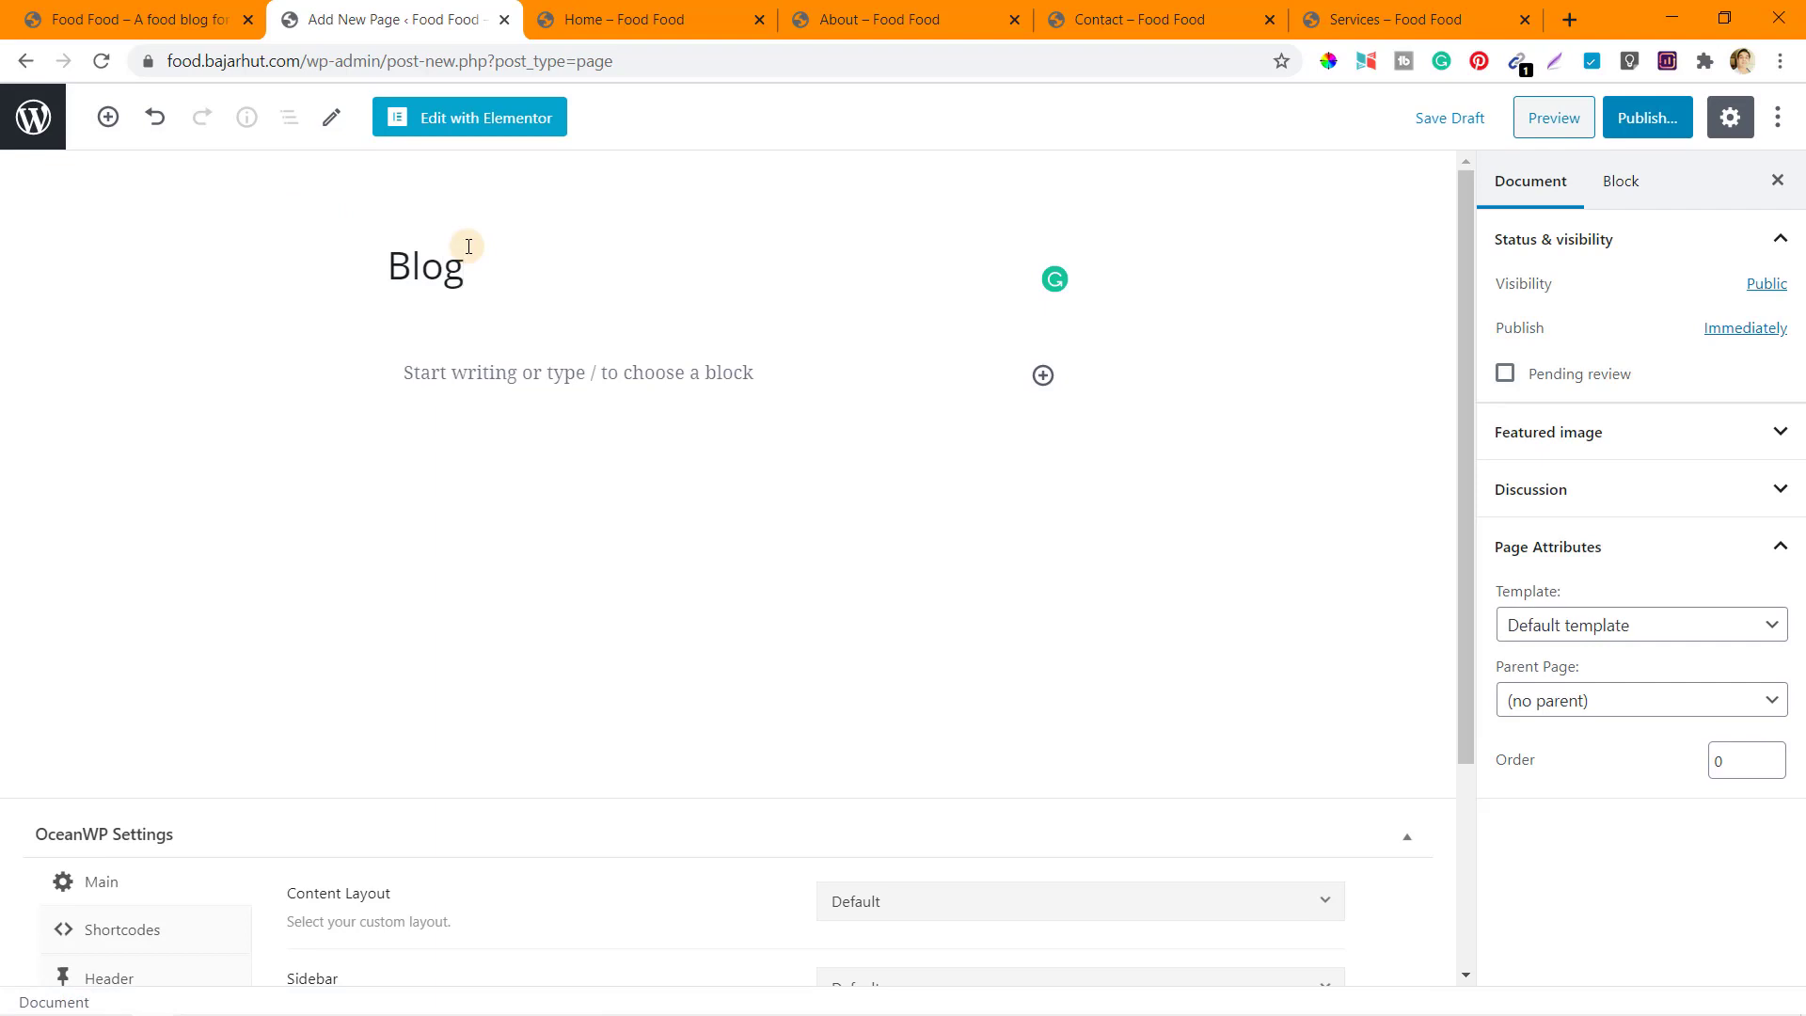
{"action": "left_click", "coordinate": [1592, 628]}
{"action": "left_click", "coordinate": [1592, 627]}
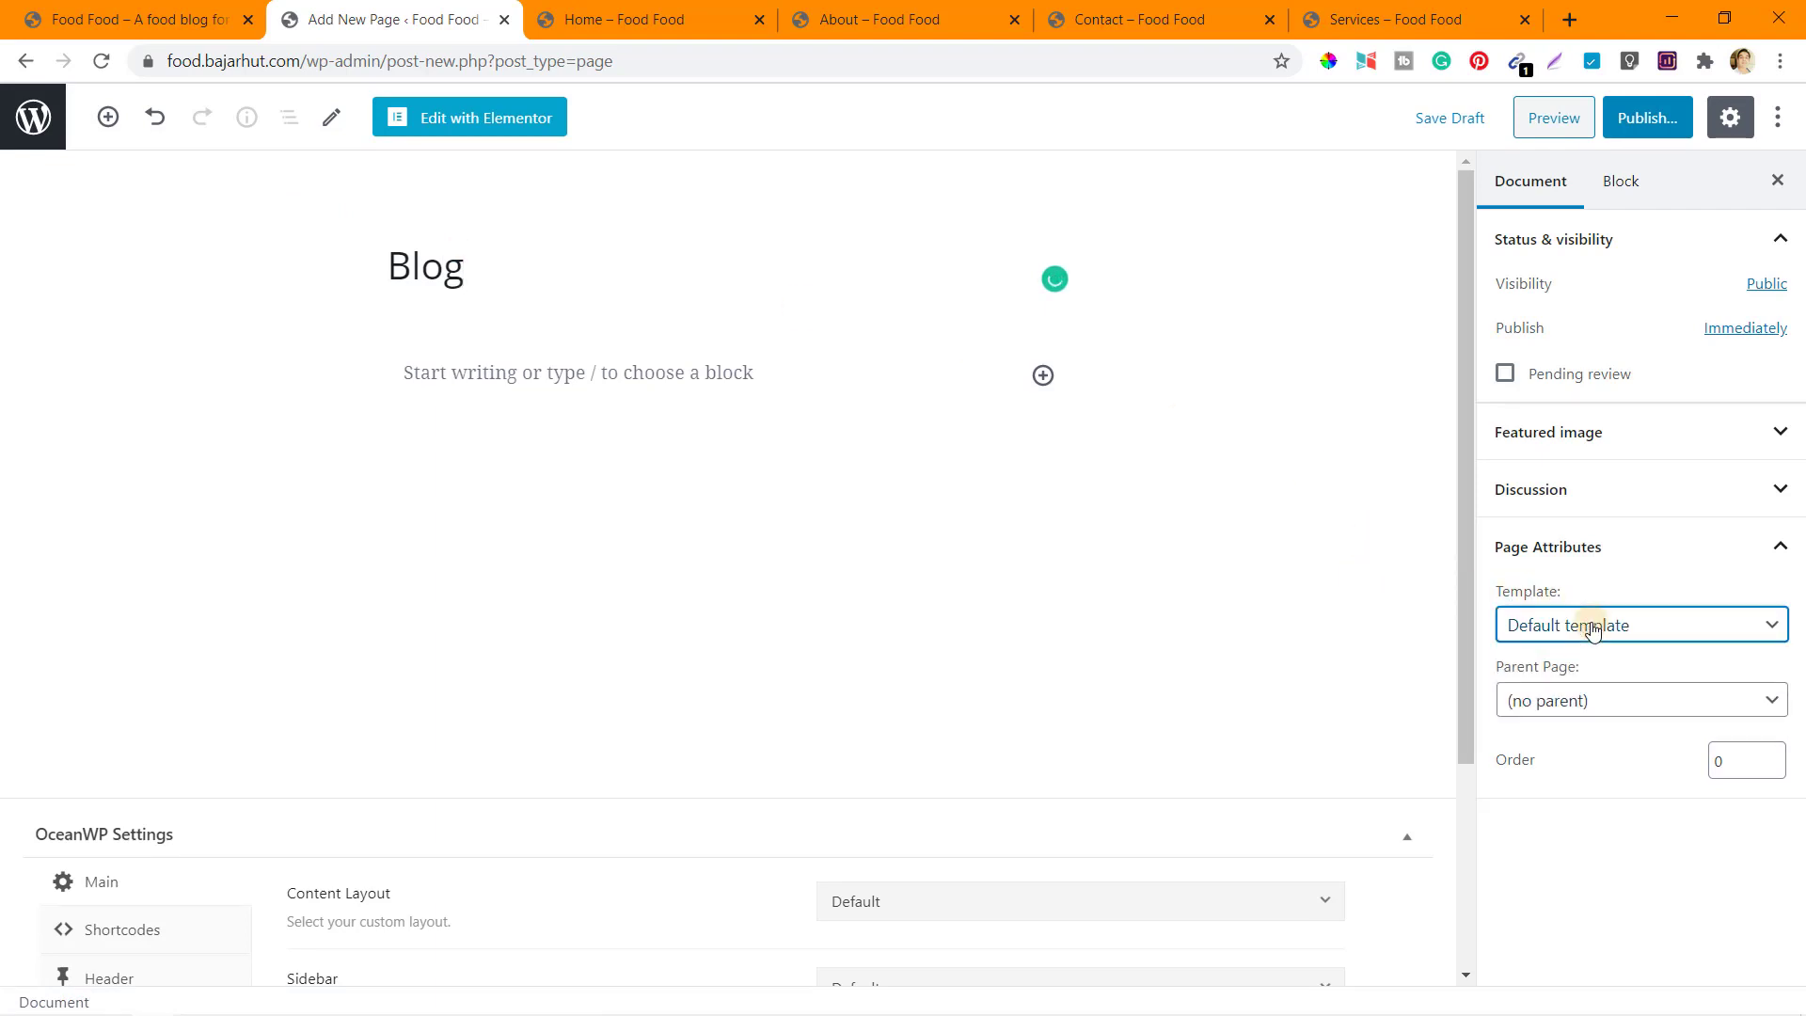
{"action": "left_click", "coordinate": [1593, 627]}
{"action": "left_click", "coordinate": [1592, 628]}
{"action": "left_click", "coordinate": [1638, 119]}
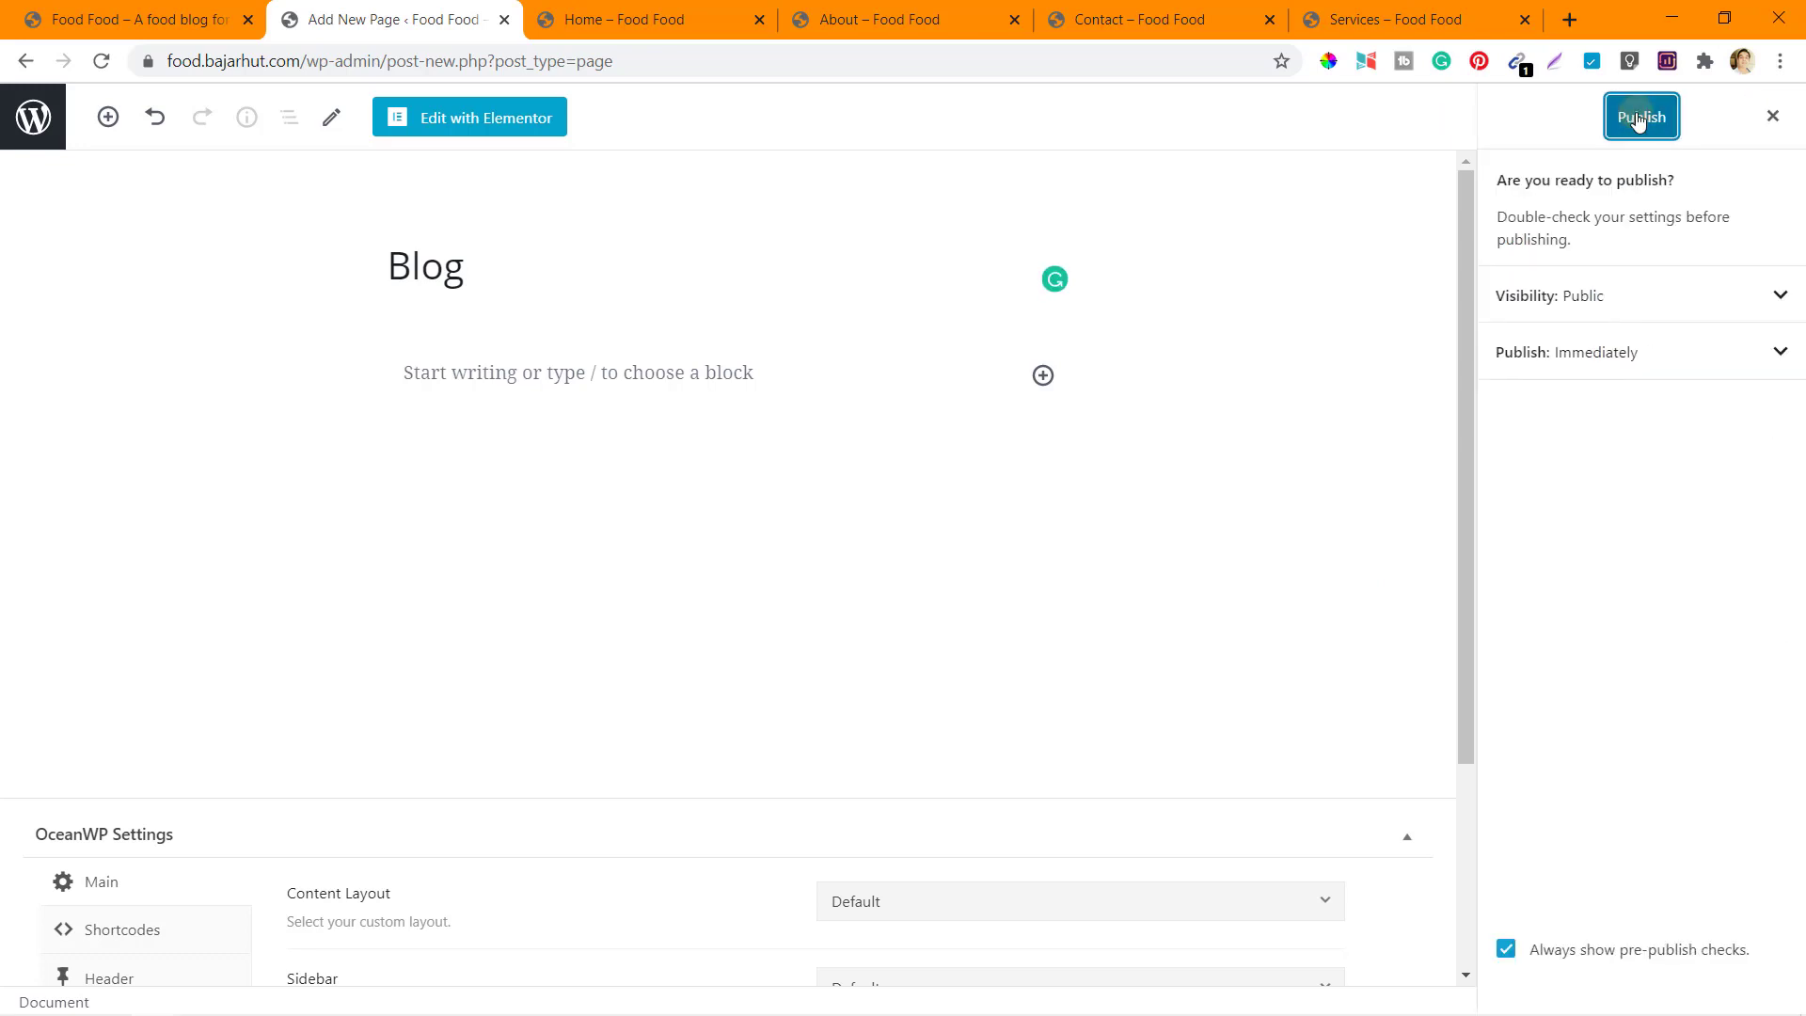
{"action": "left_click", "coordinate": [1638, 119]}
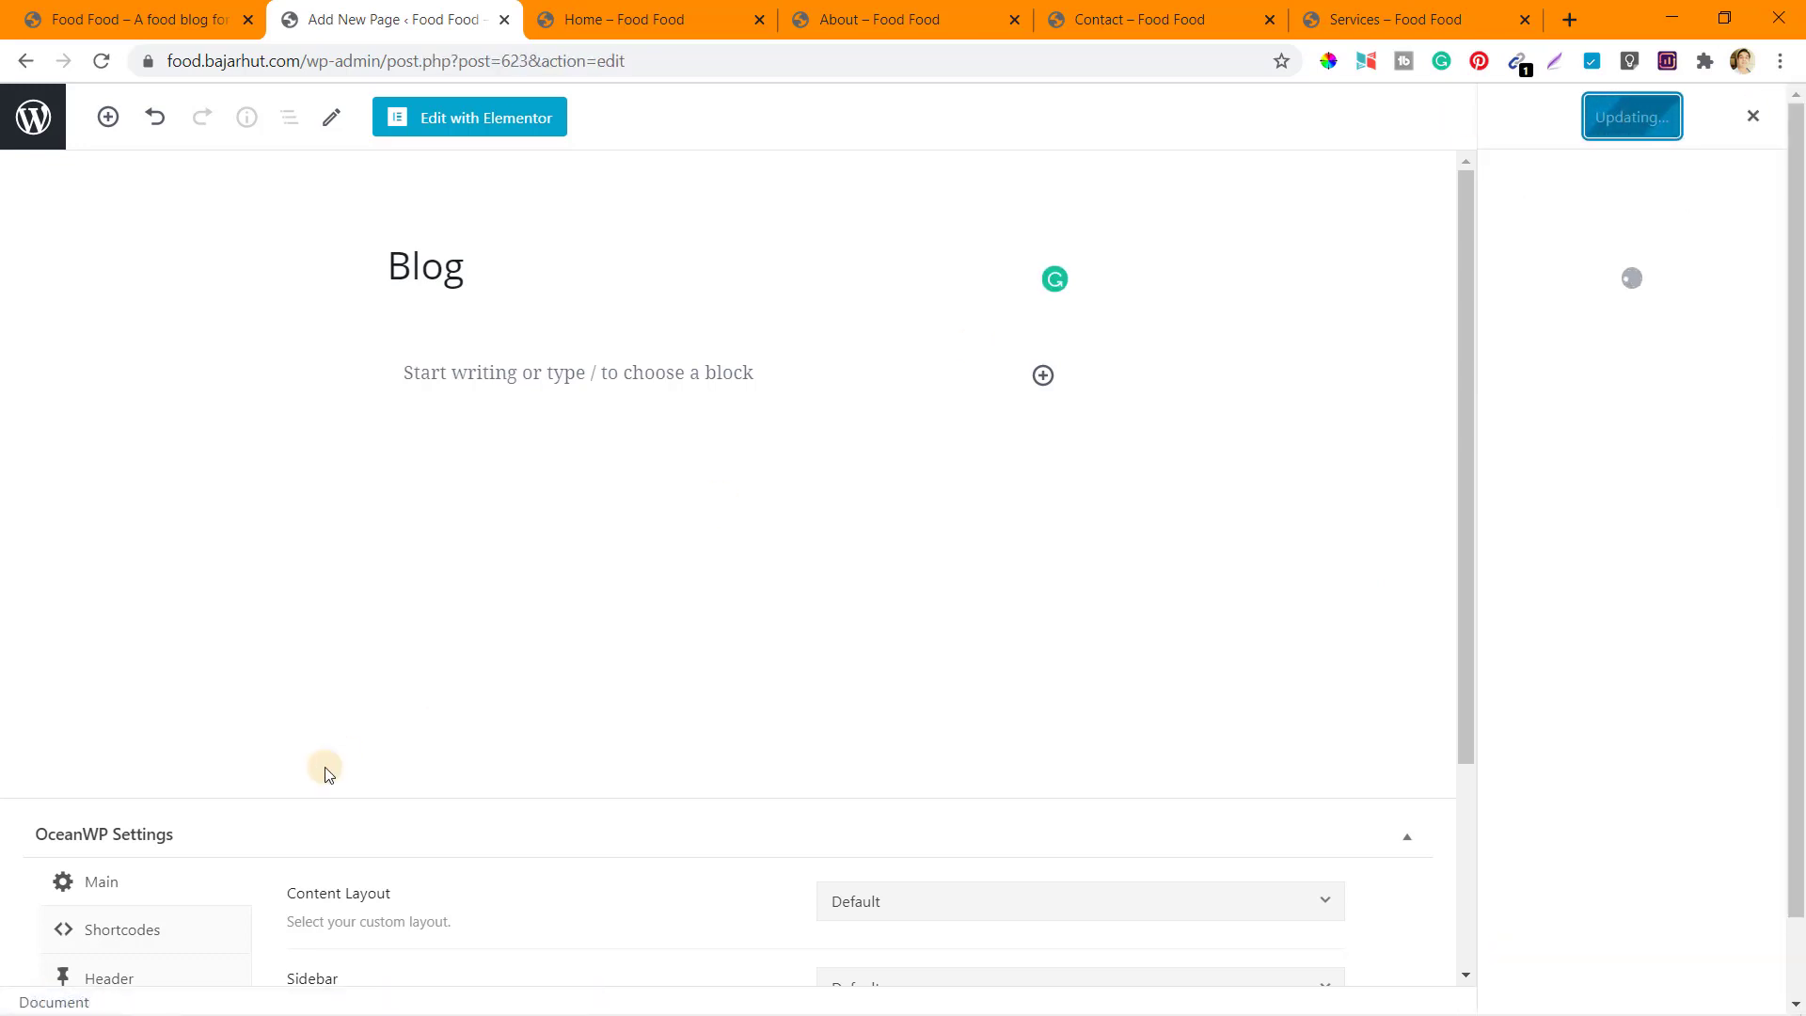
View the published Blog page in a new browser tab.
{"action": "right_click", "coordinate": [226, 967]}
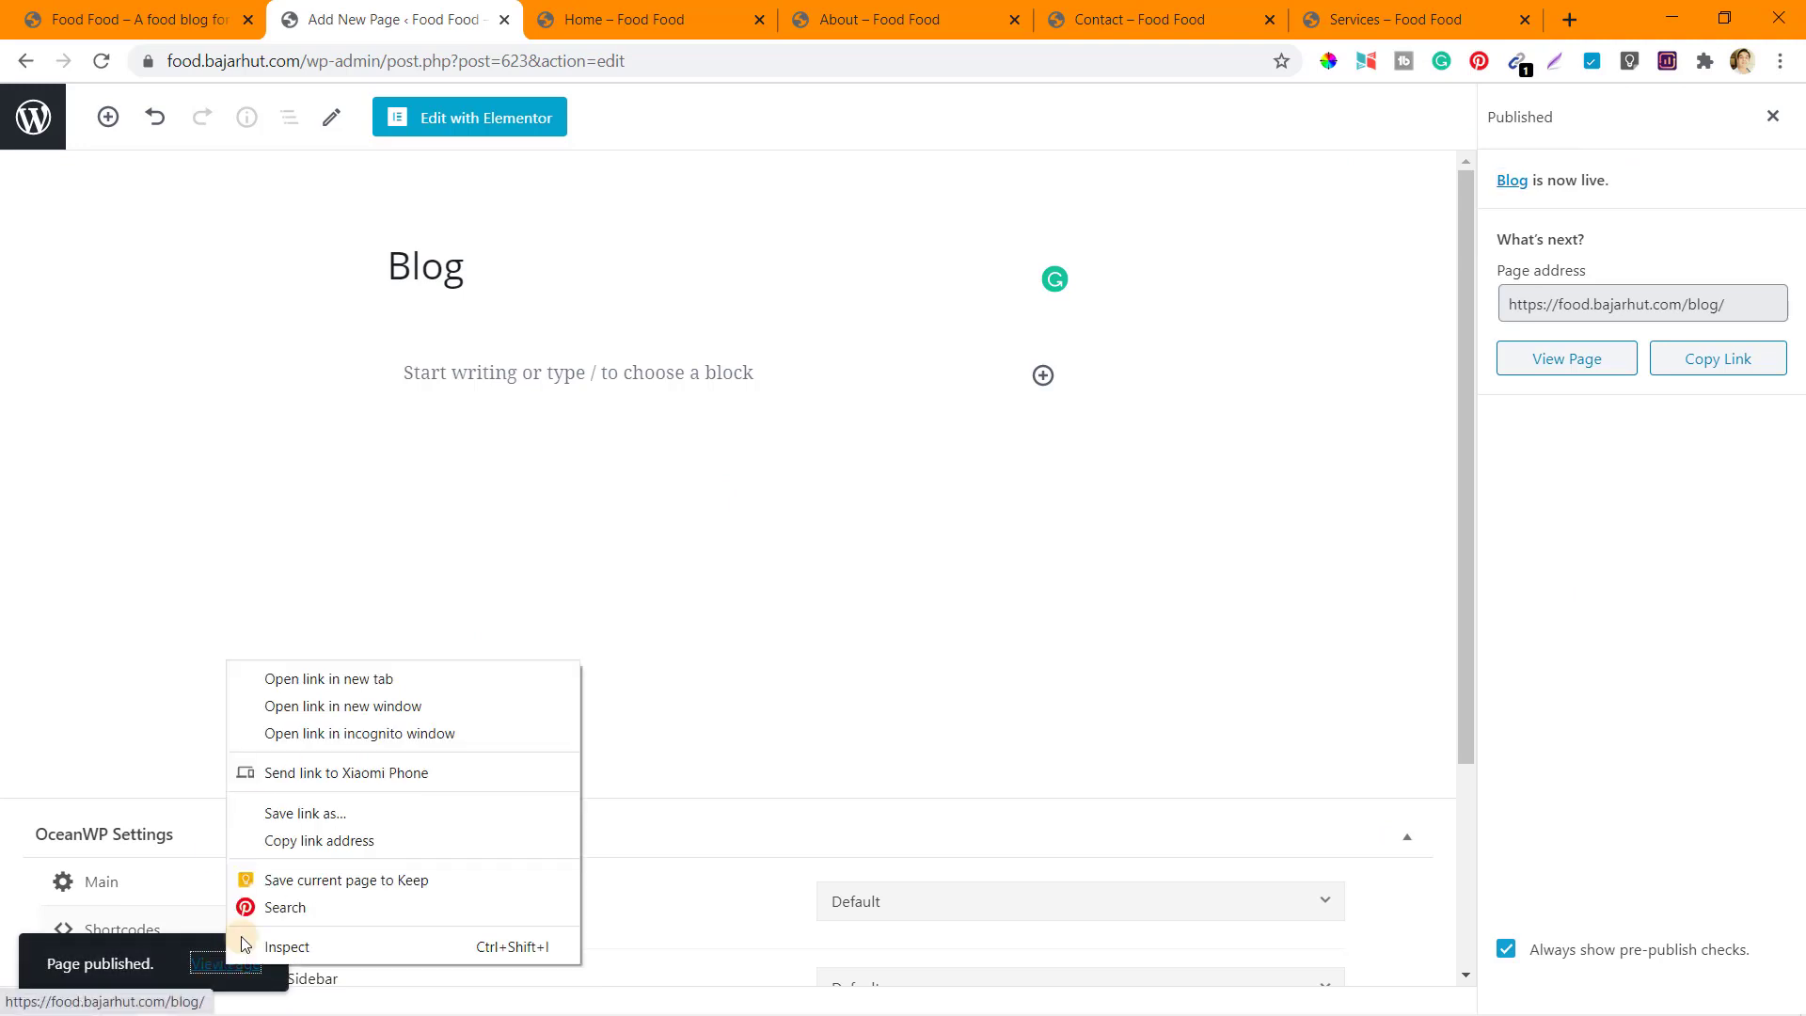
{"action": "left_click", "coordinate": [370, 679]}
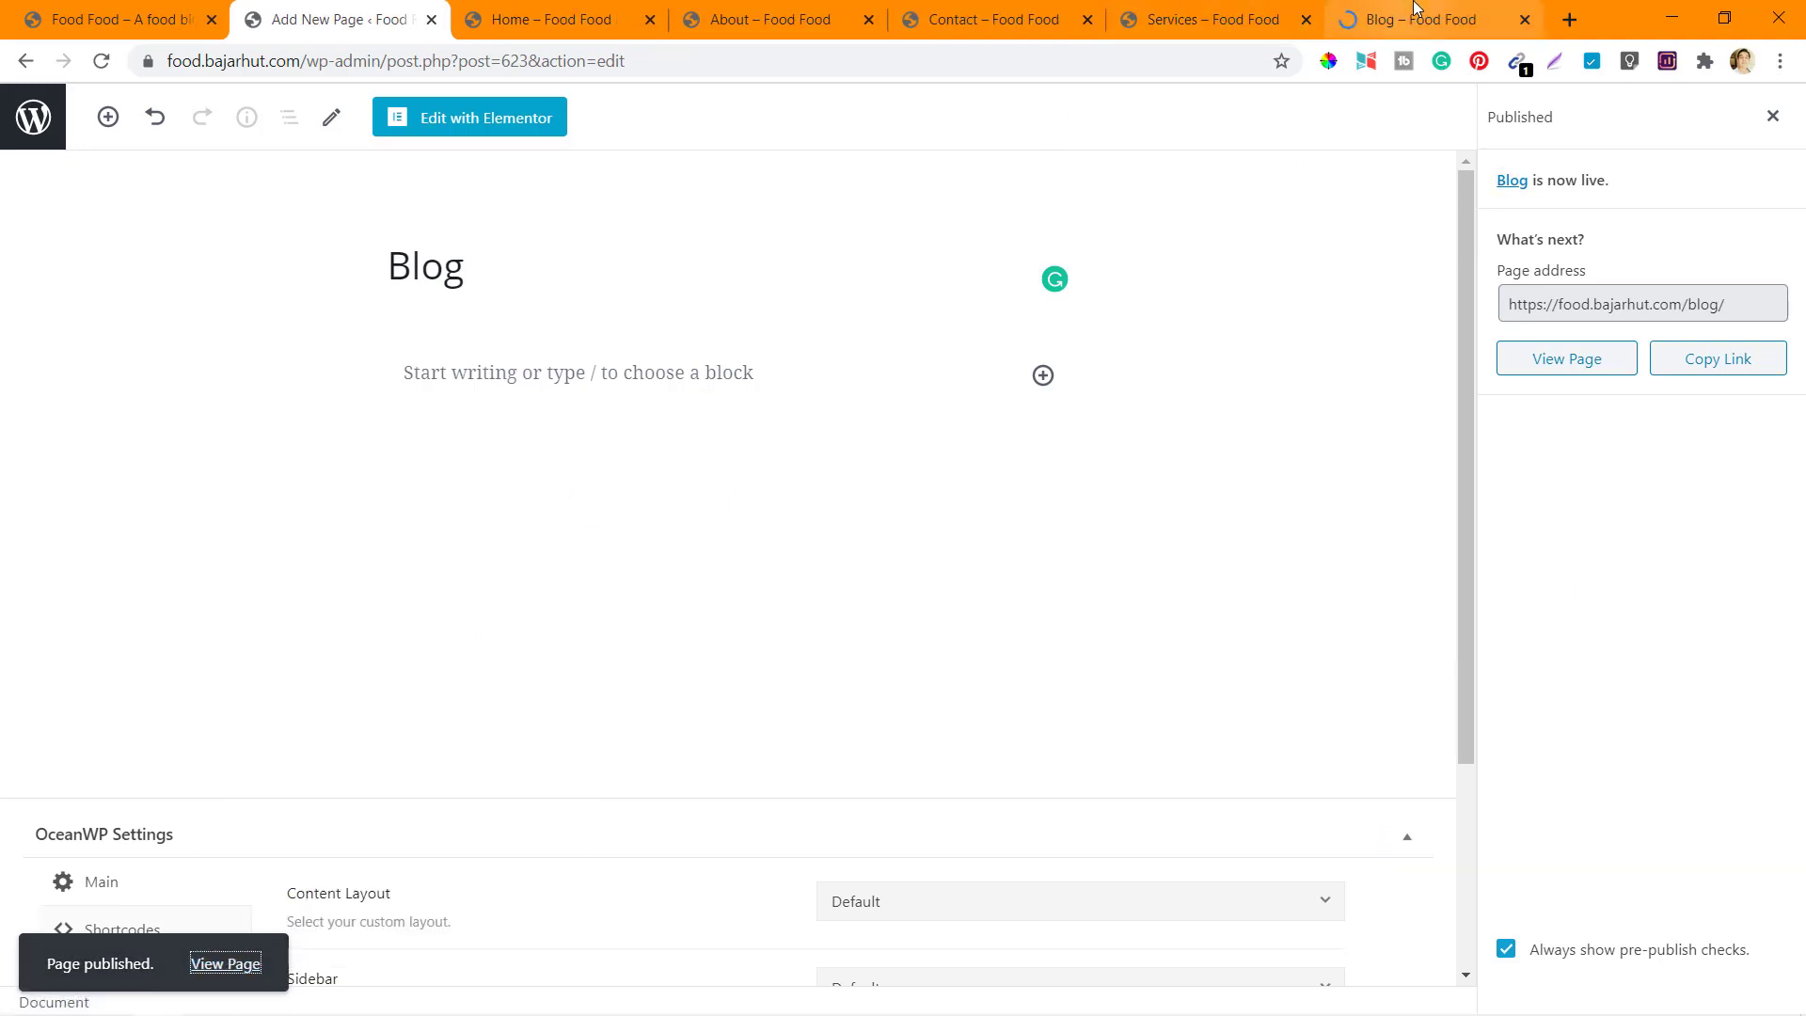
{"action": "left_click", "coordinate": [1416, 11]}
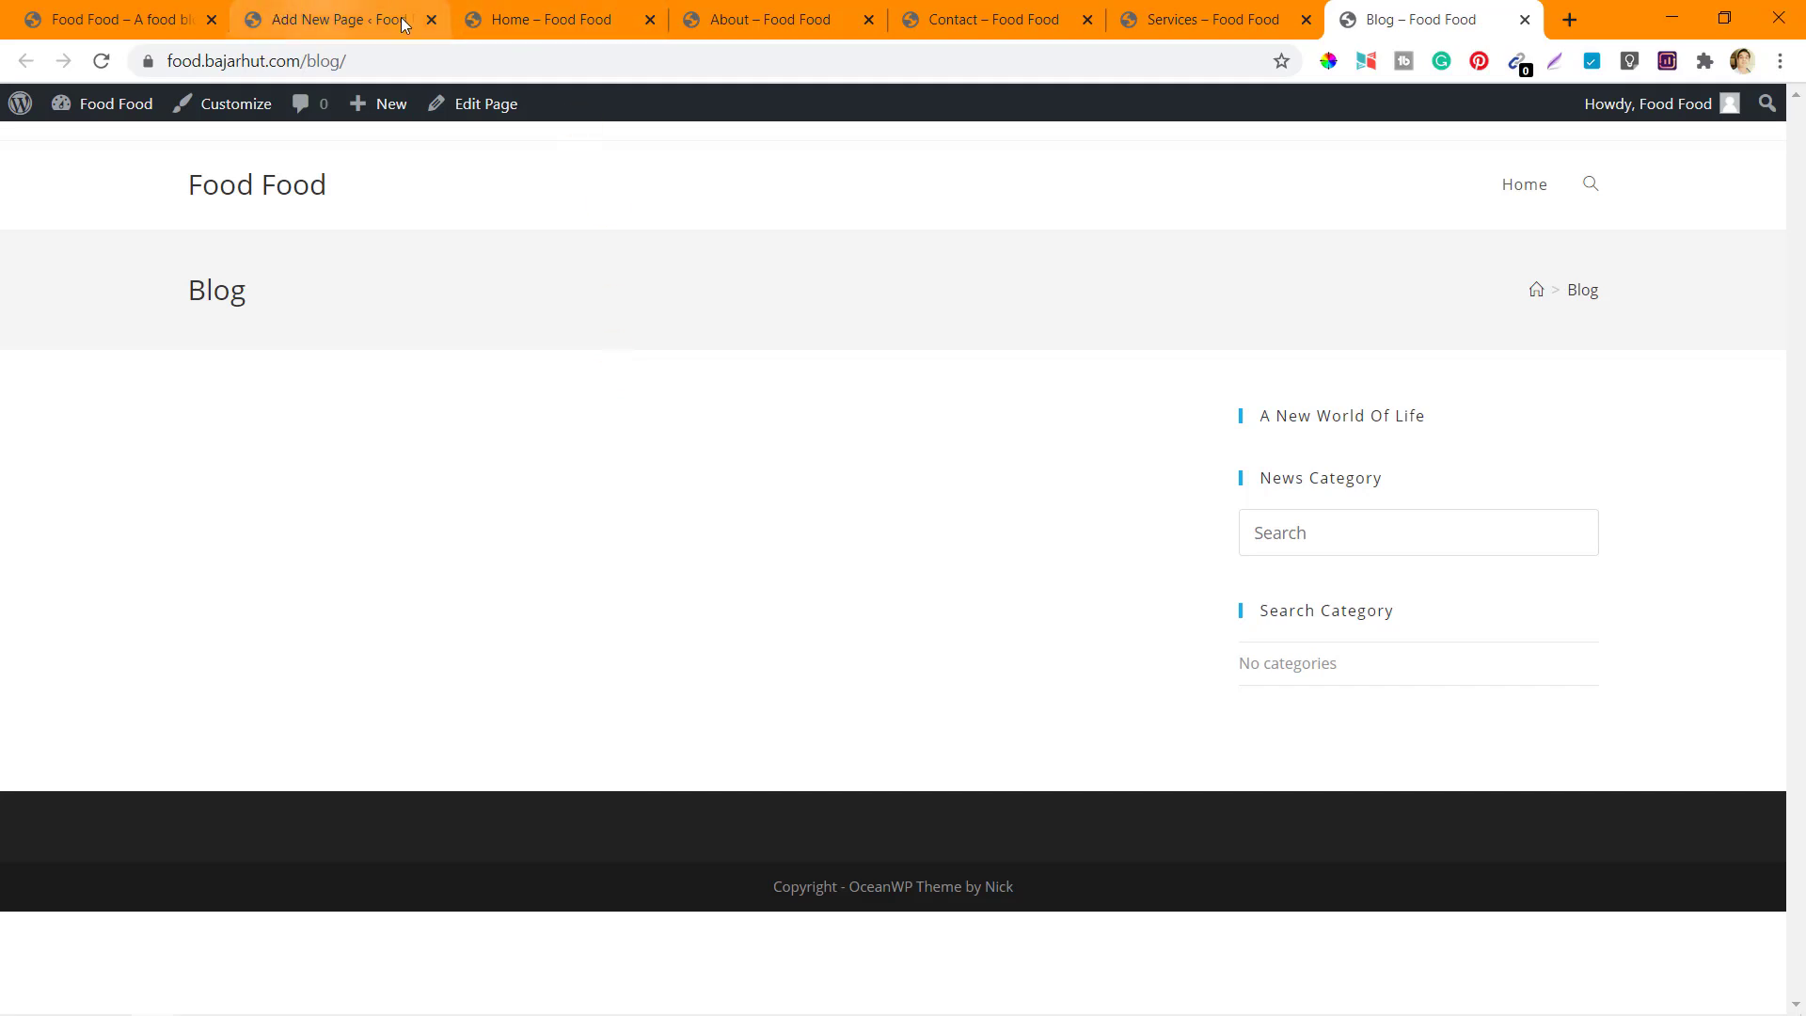
{"action": "left_click", "coordinate": [226, 270]}
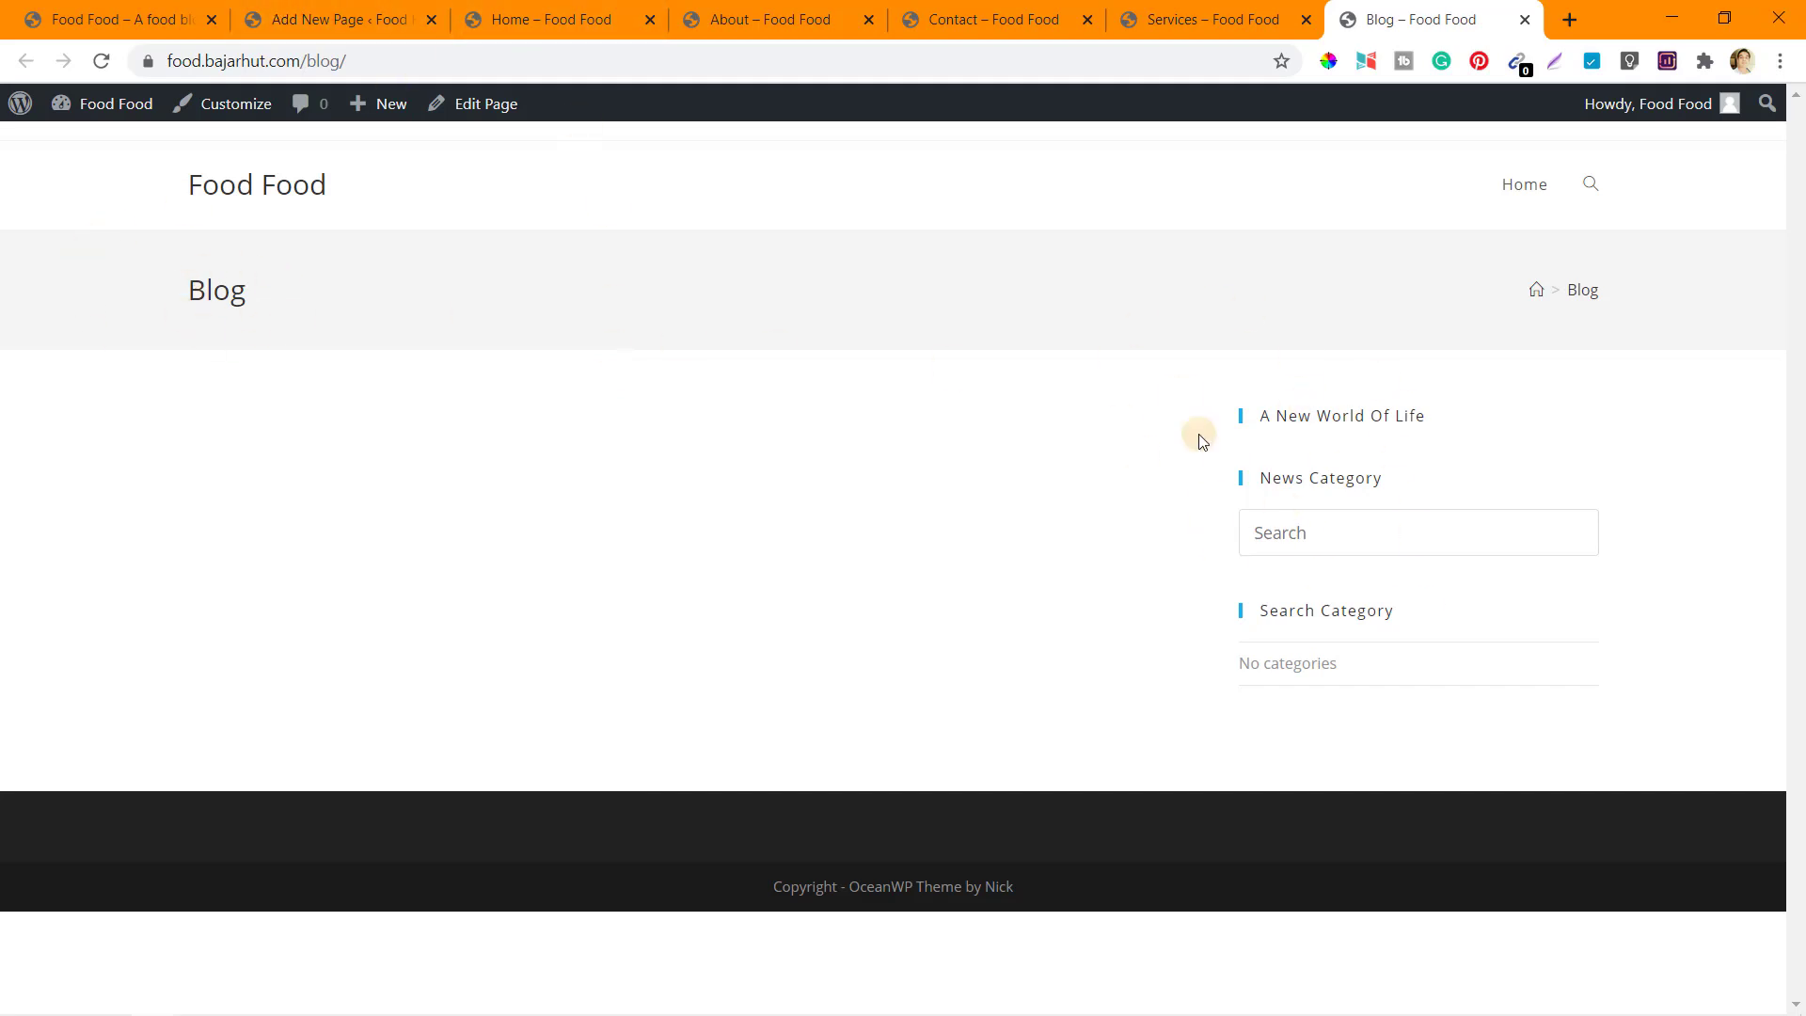
Return to the Reading settings, assign Blog as the posts page and save the settings.
{"action": "left_click", "coordinate": [338, 23]}
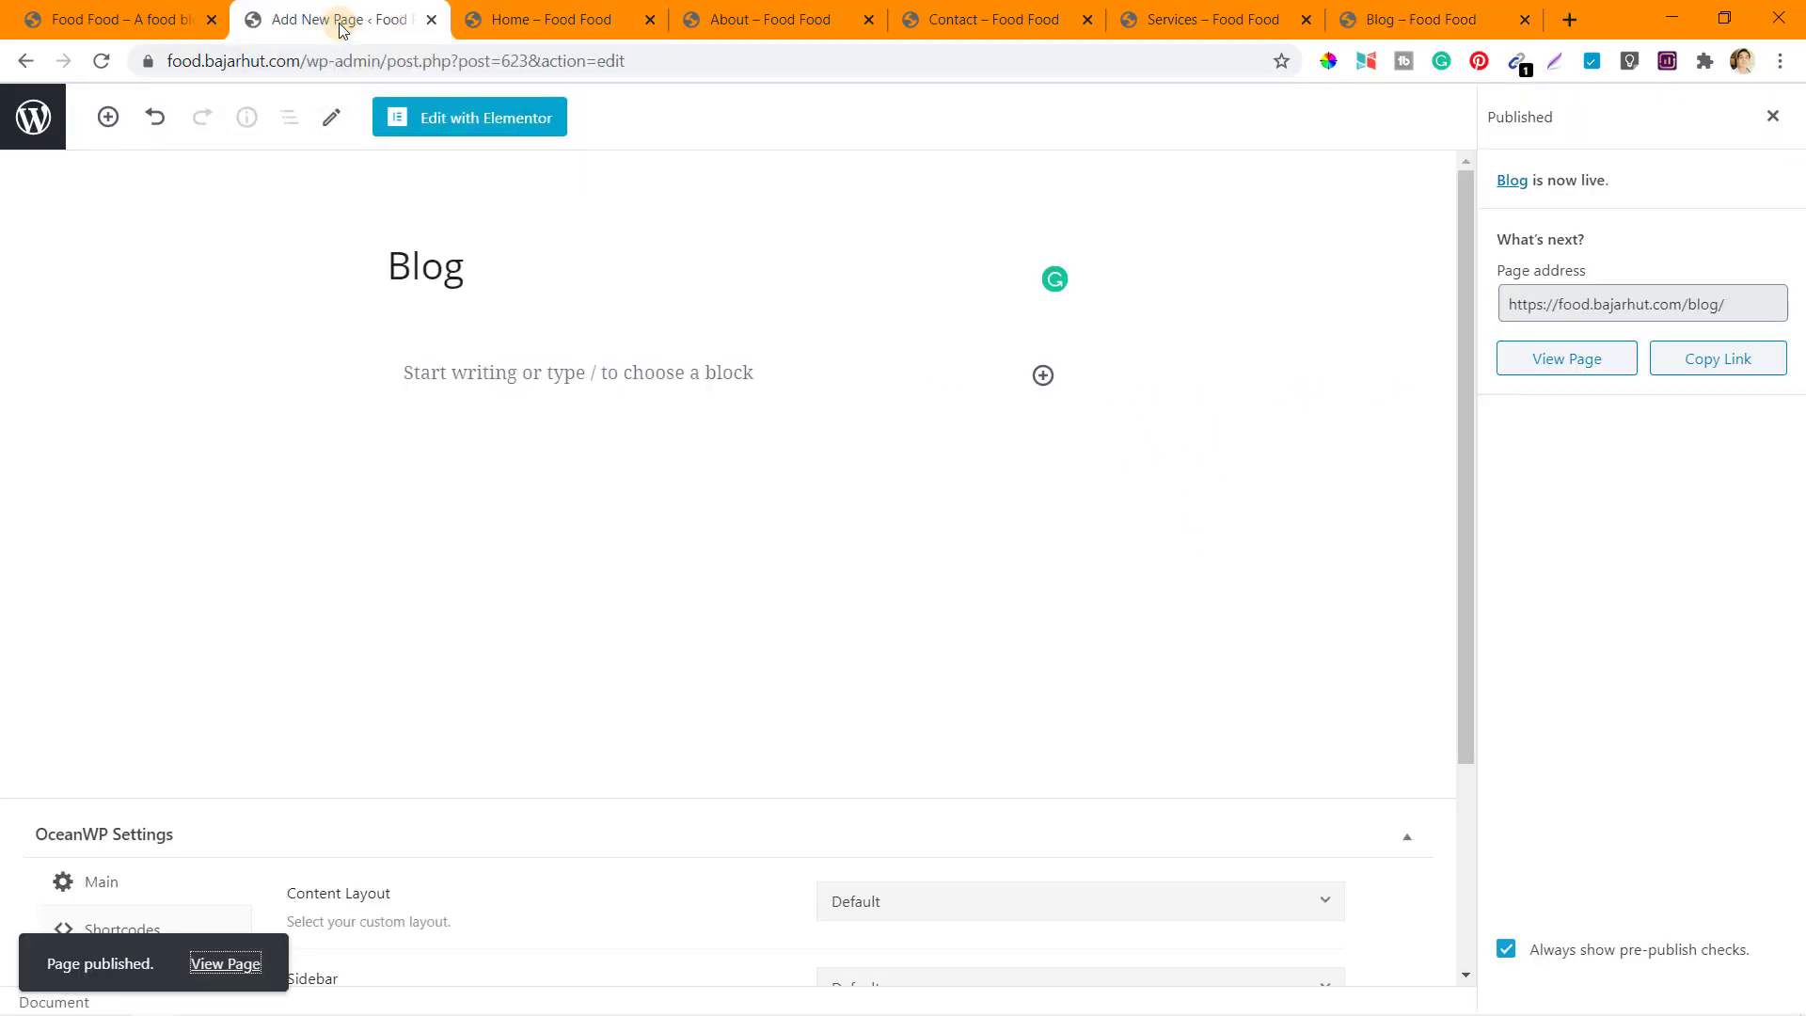
{"action": "left_click", "coordinate": [33, 122]}
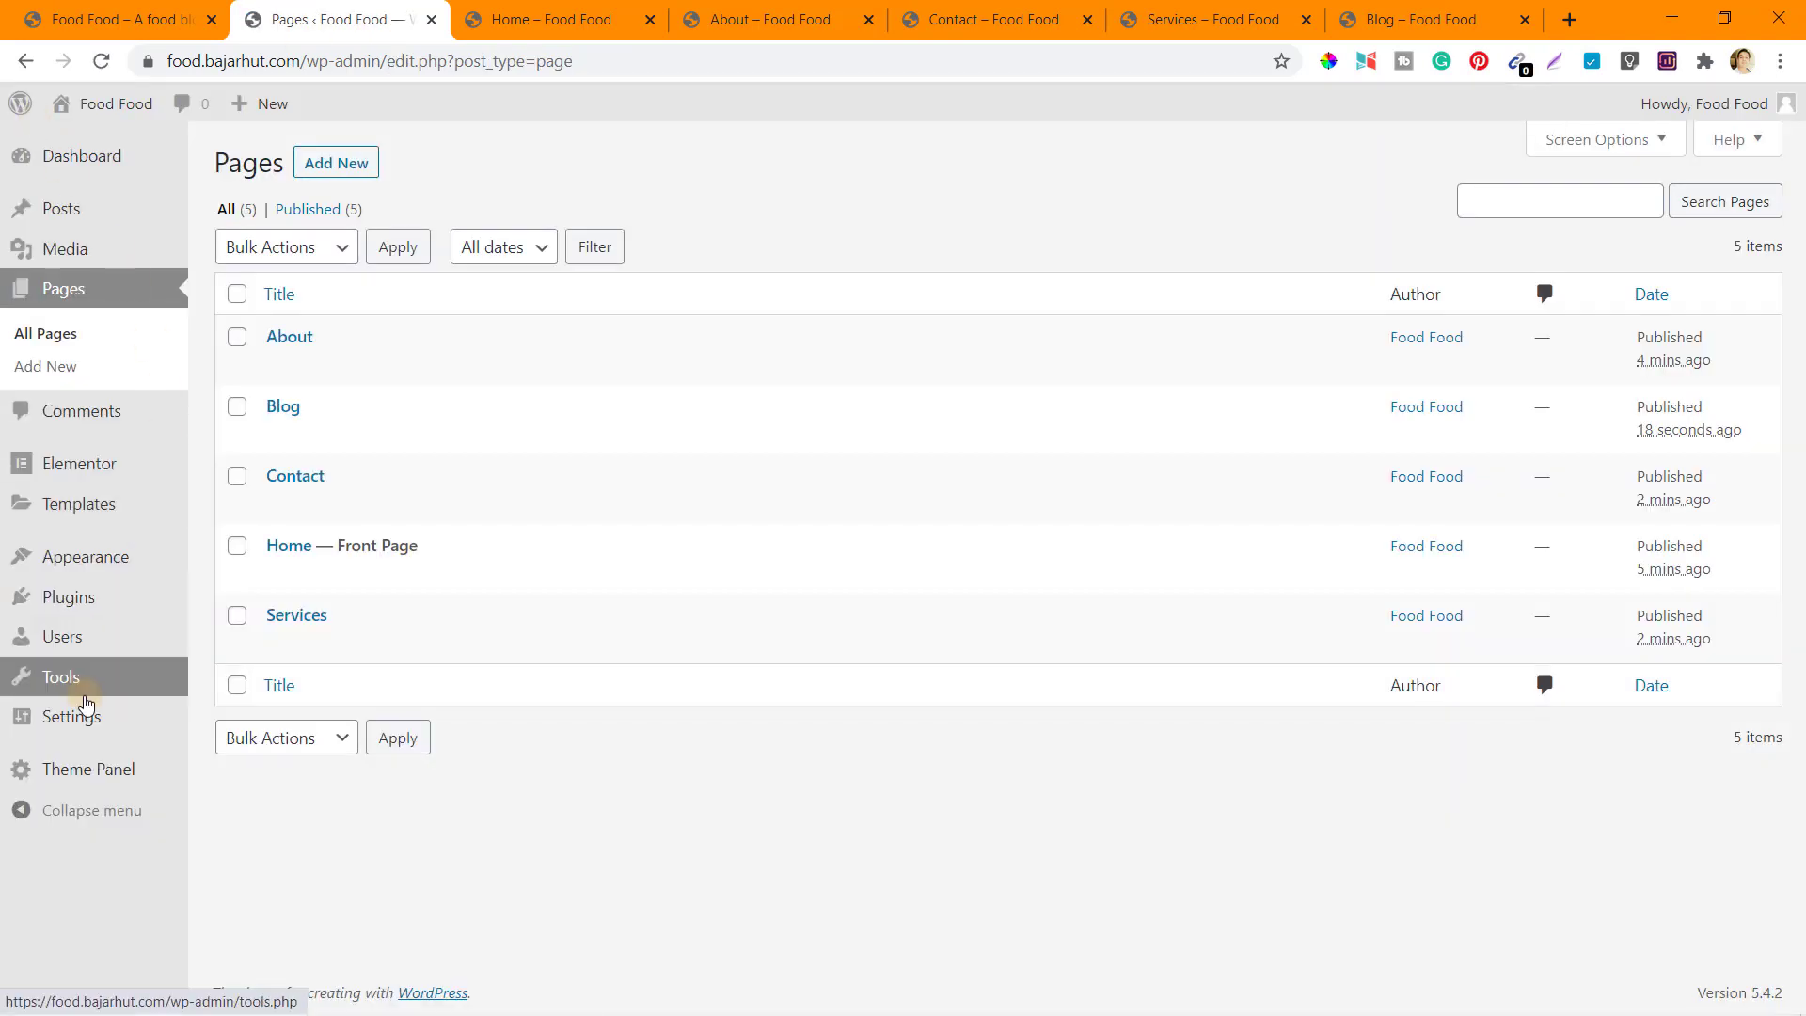
{"action": "mouse_move", "coordinate": [84, 723]}
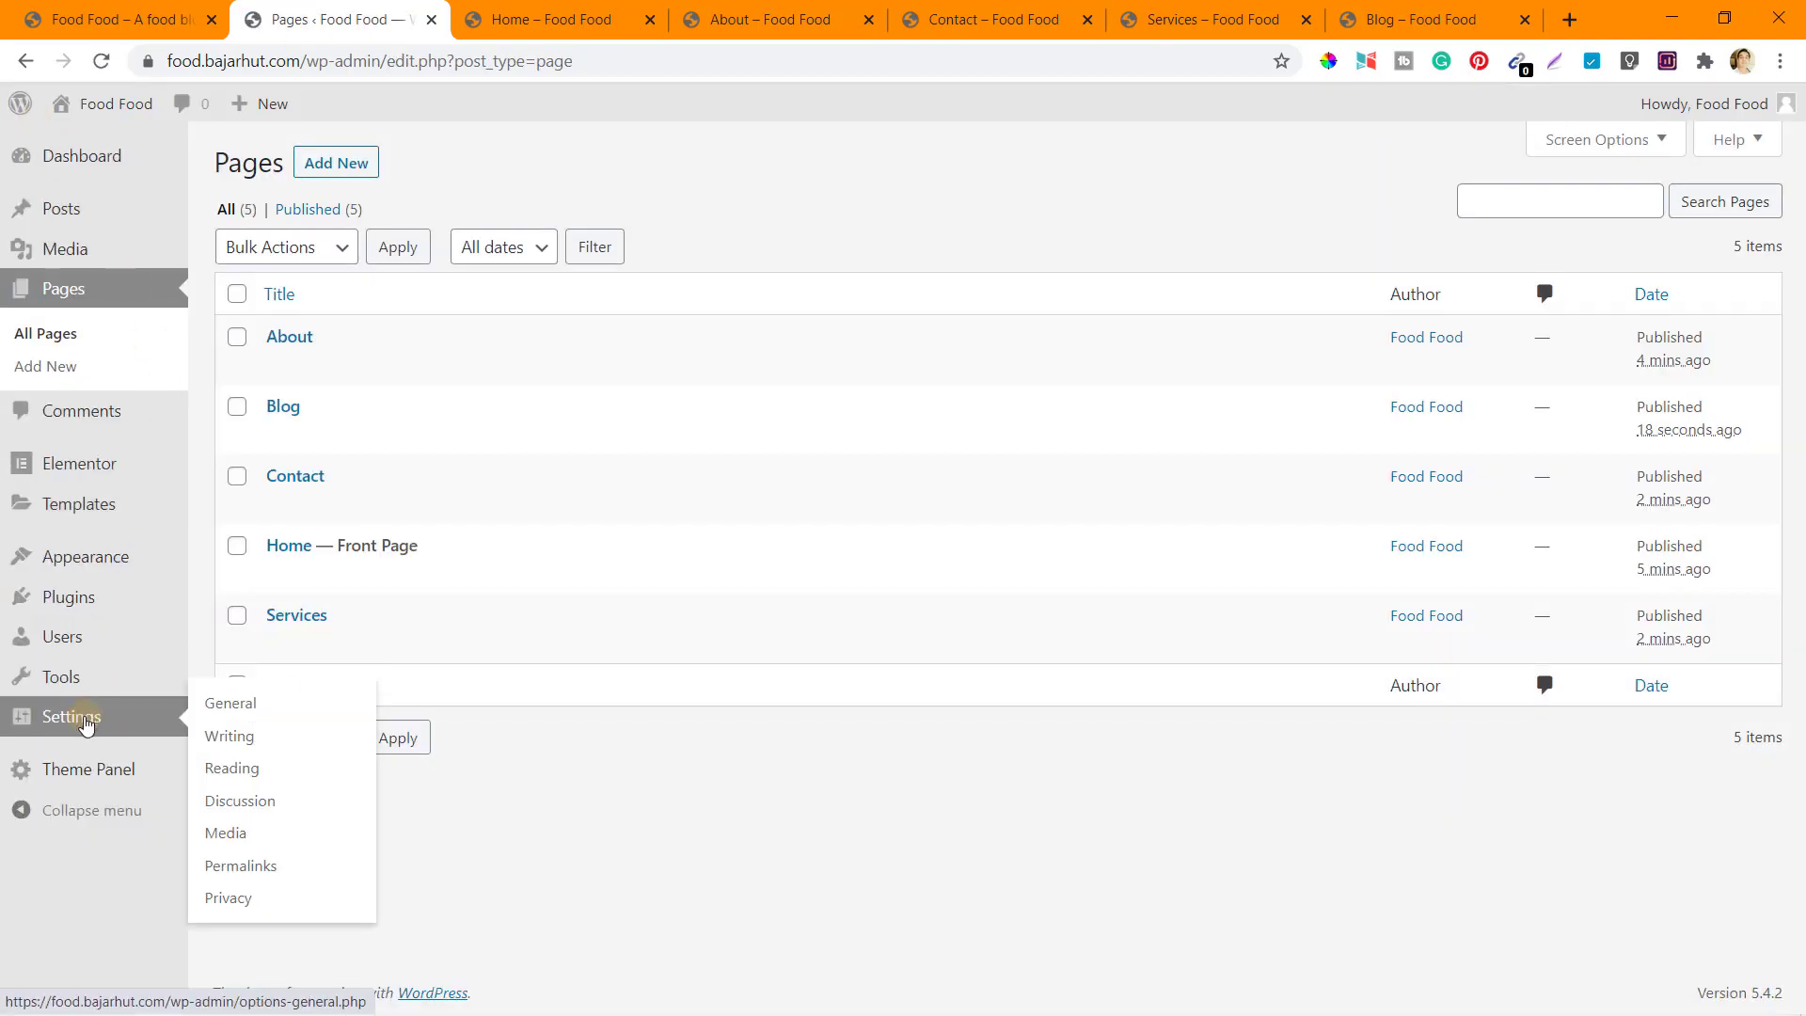
{"action": "left_click", "coordinate": [246, 778]}
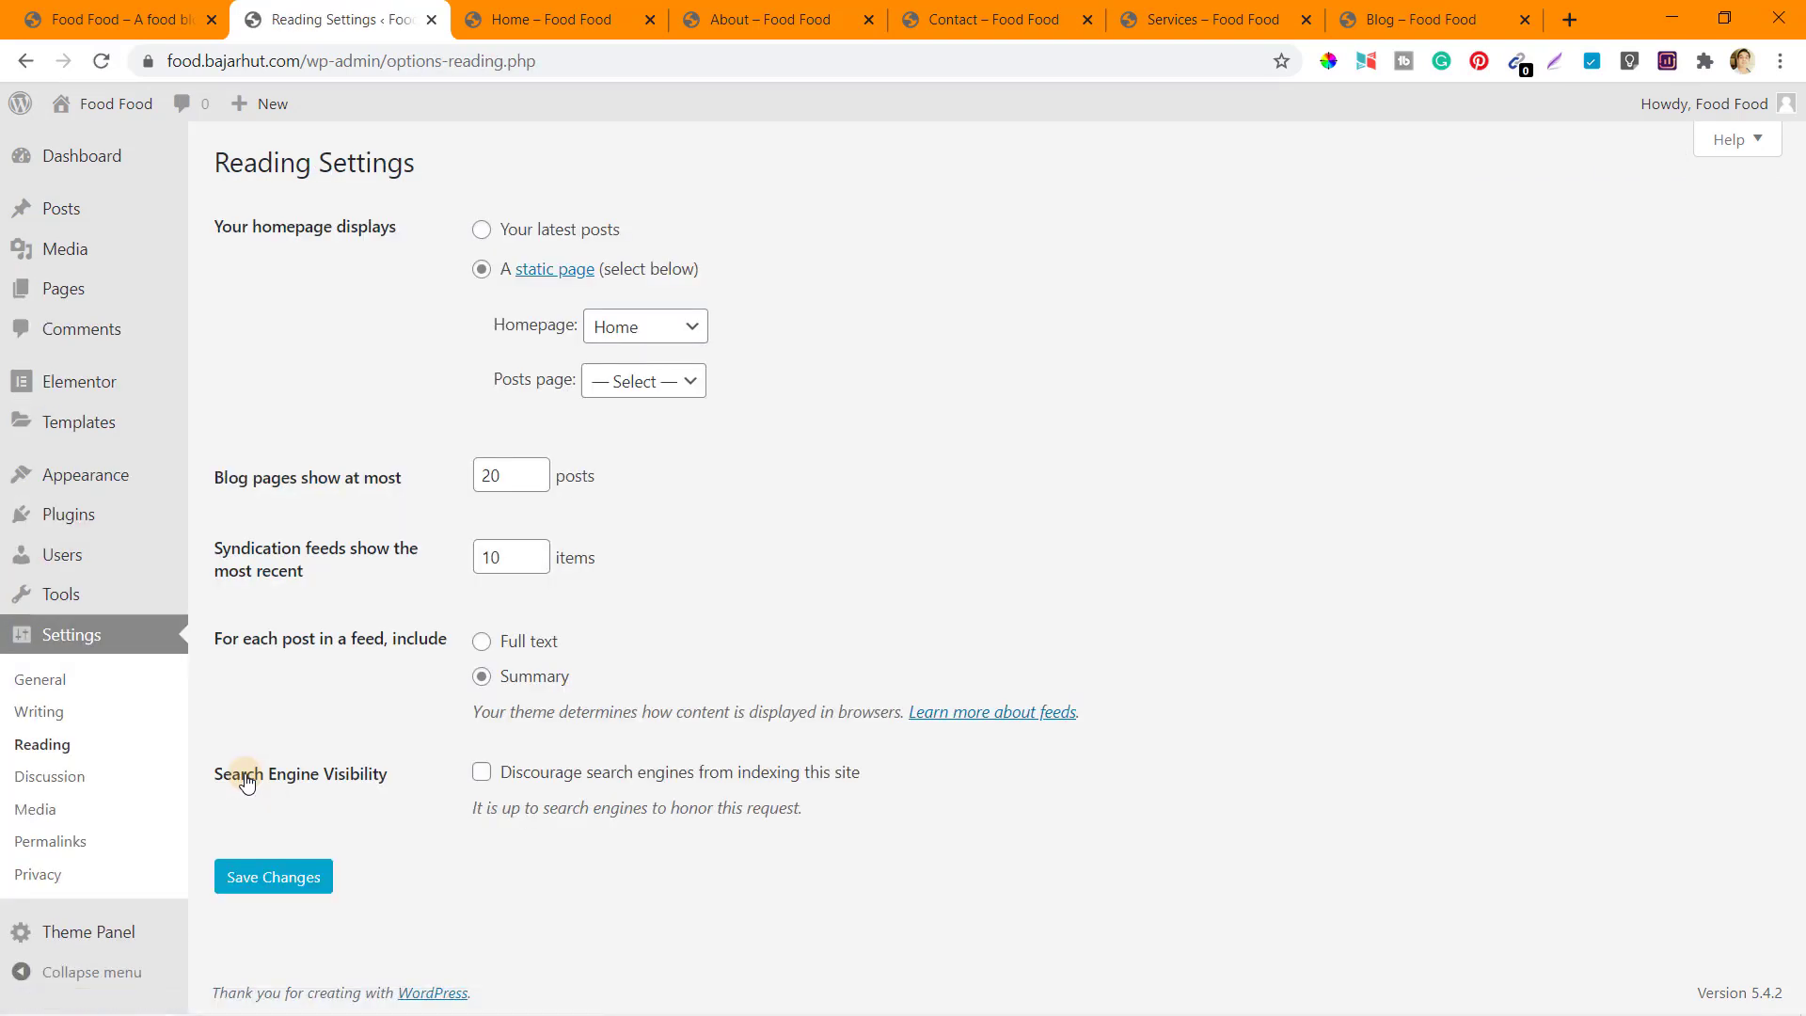
{"action": "left_click", "coordinate": [640, 383]}
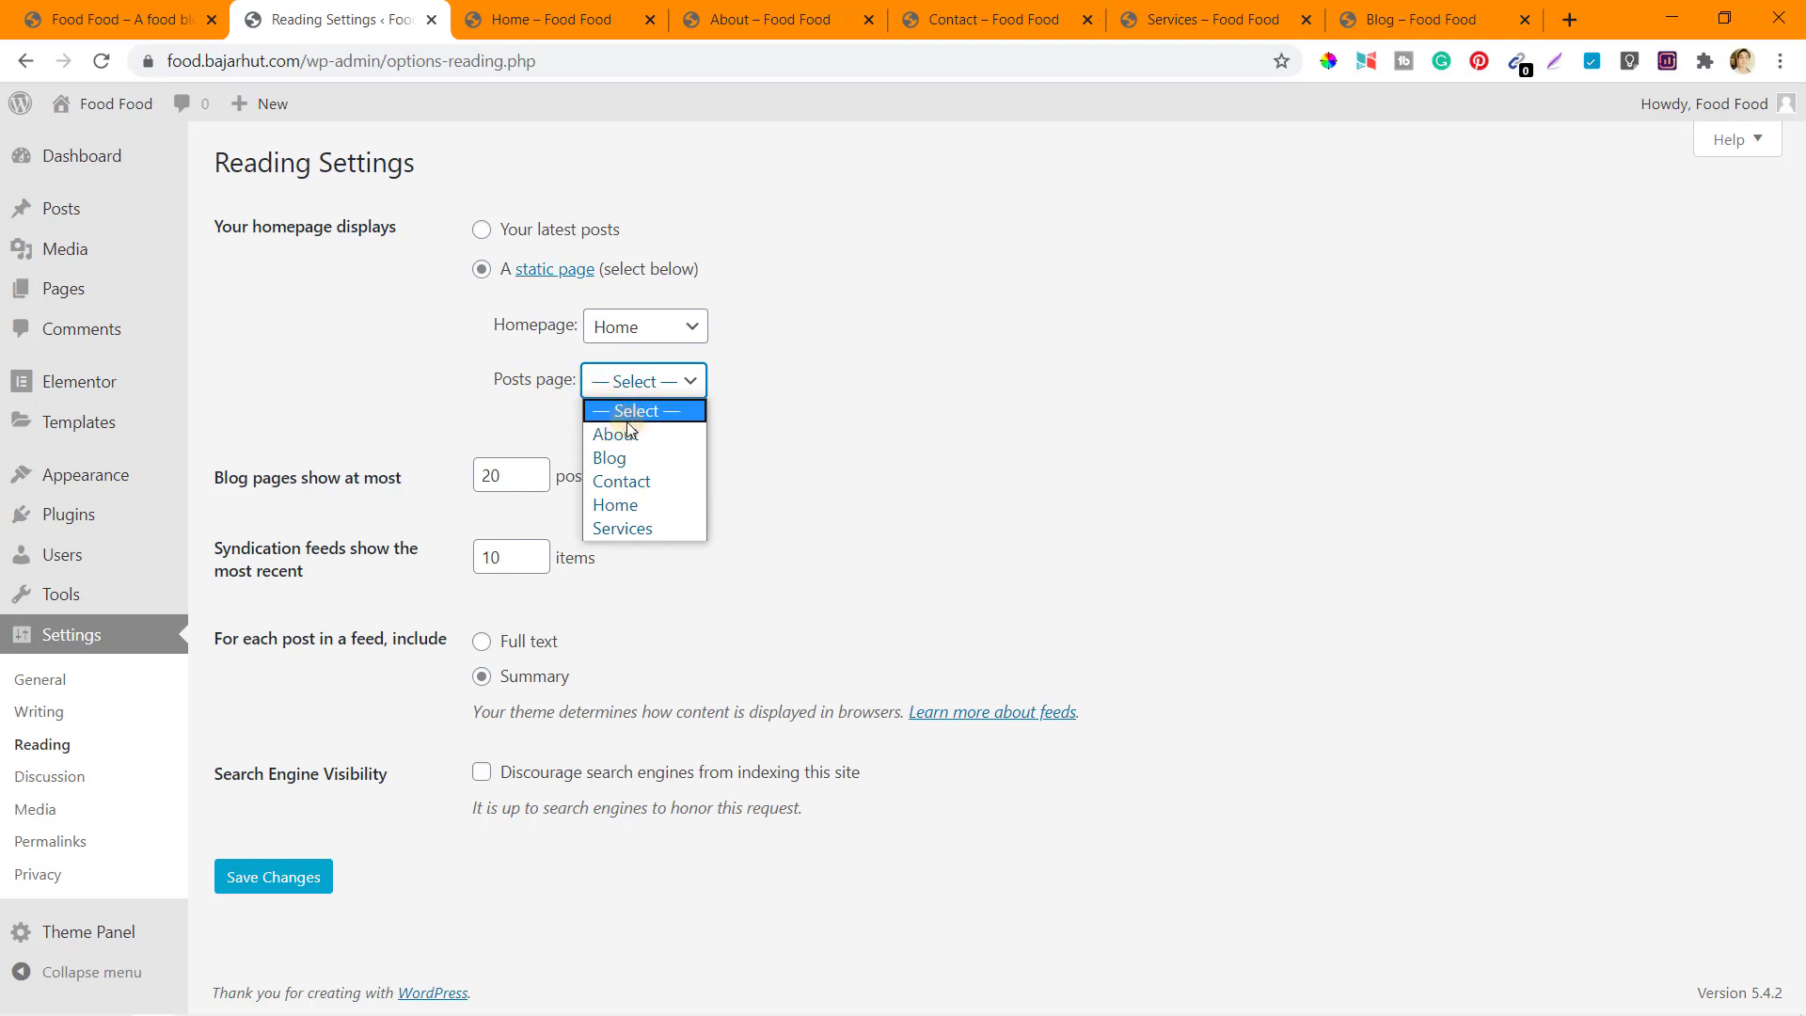
{"action": "left_click", "coordinate": [628, 458]}
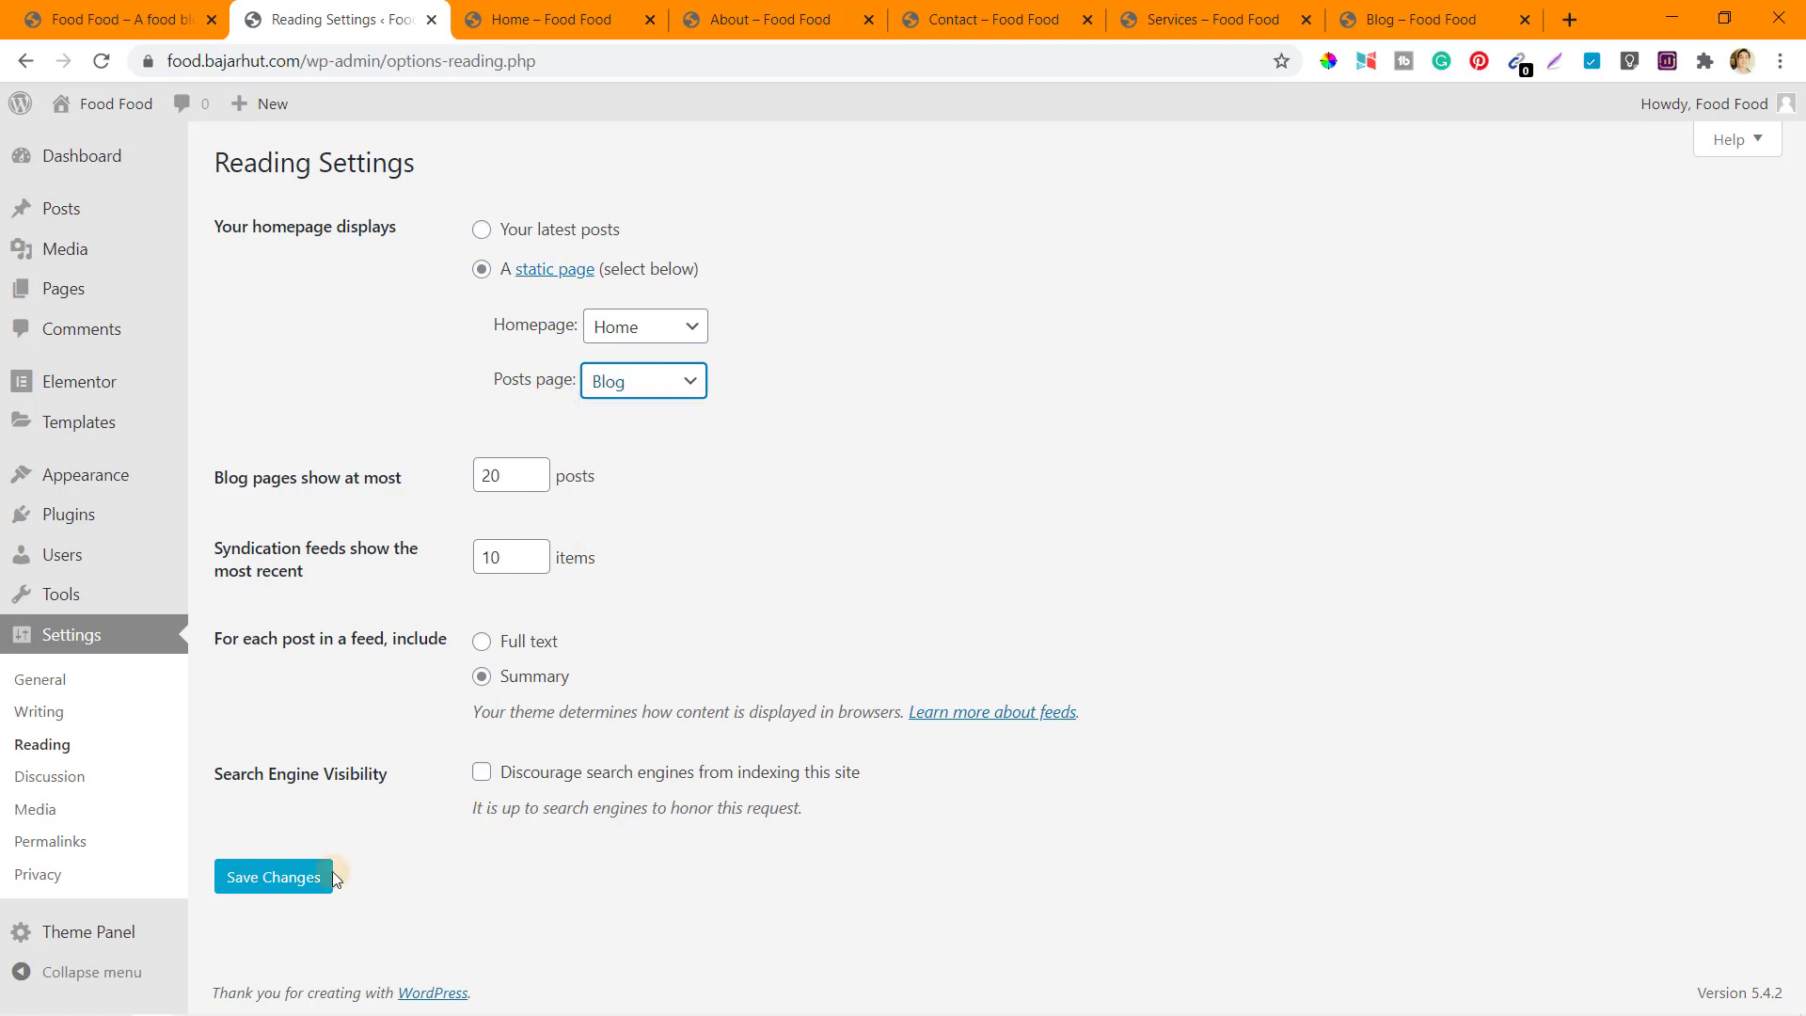
{"action": "left_click", "coordinate": [279, 885]}
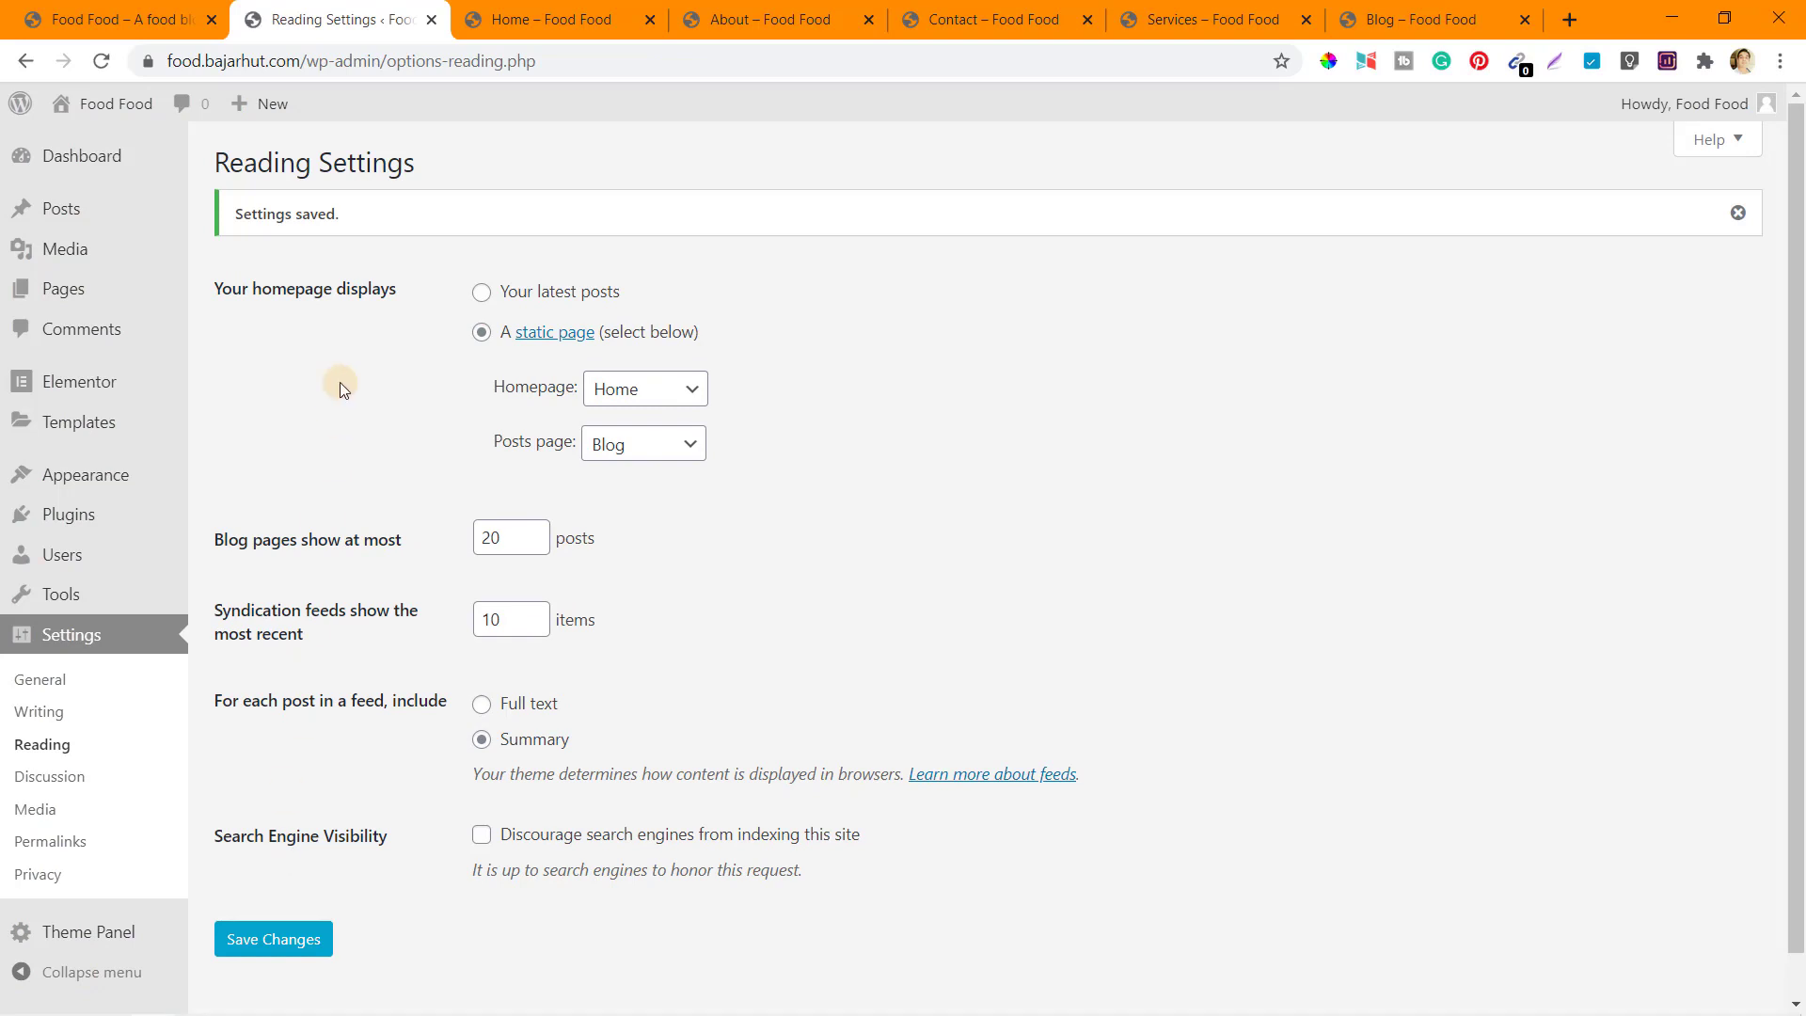
Reload the Home page to check the new front page and close the About, Contact and Services page tabs.
{"action": "left_click", "coordinate": [543, 12]}
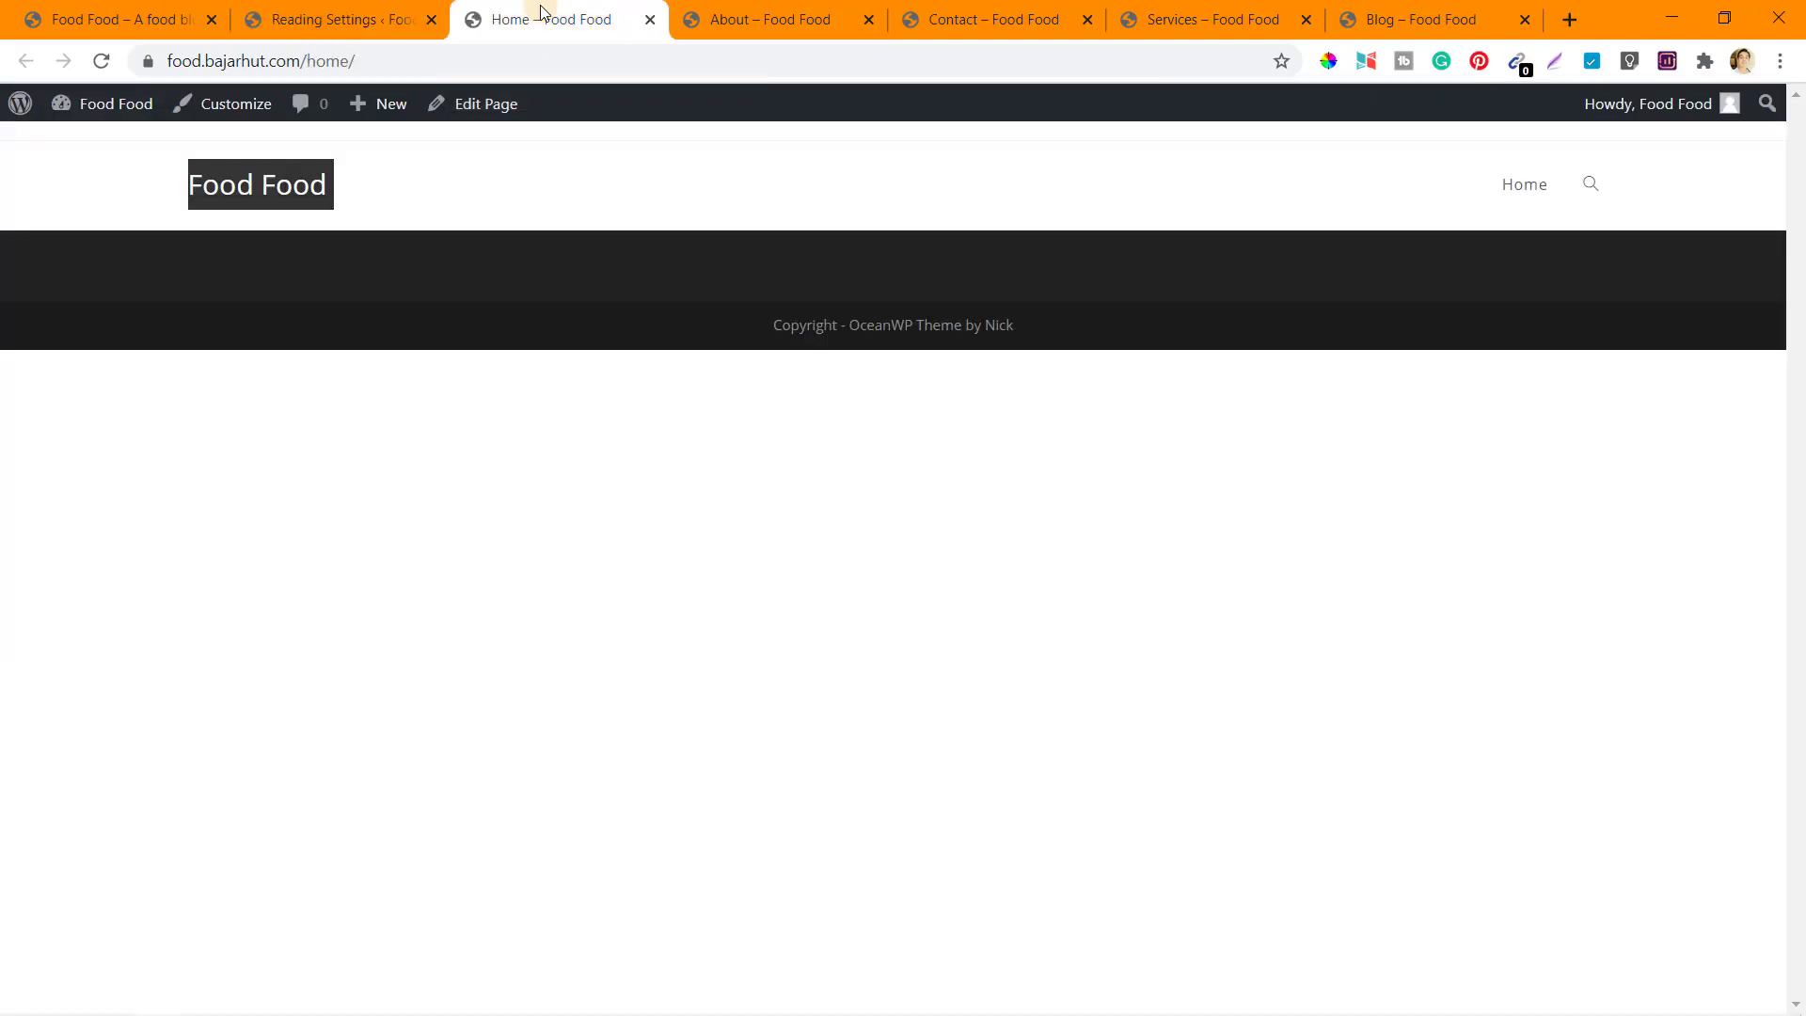
{"action": "left_click", "coordinate": [101, 48]}
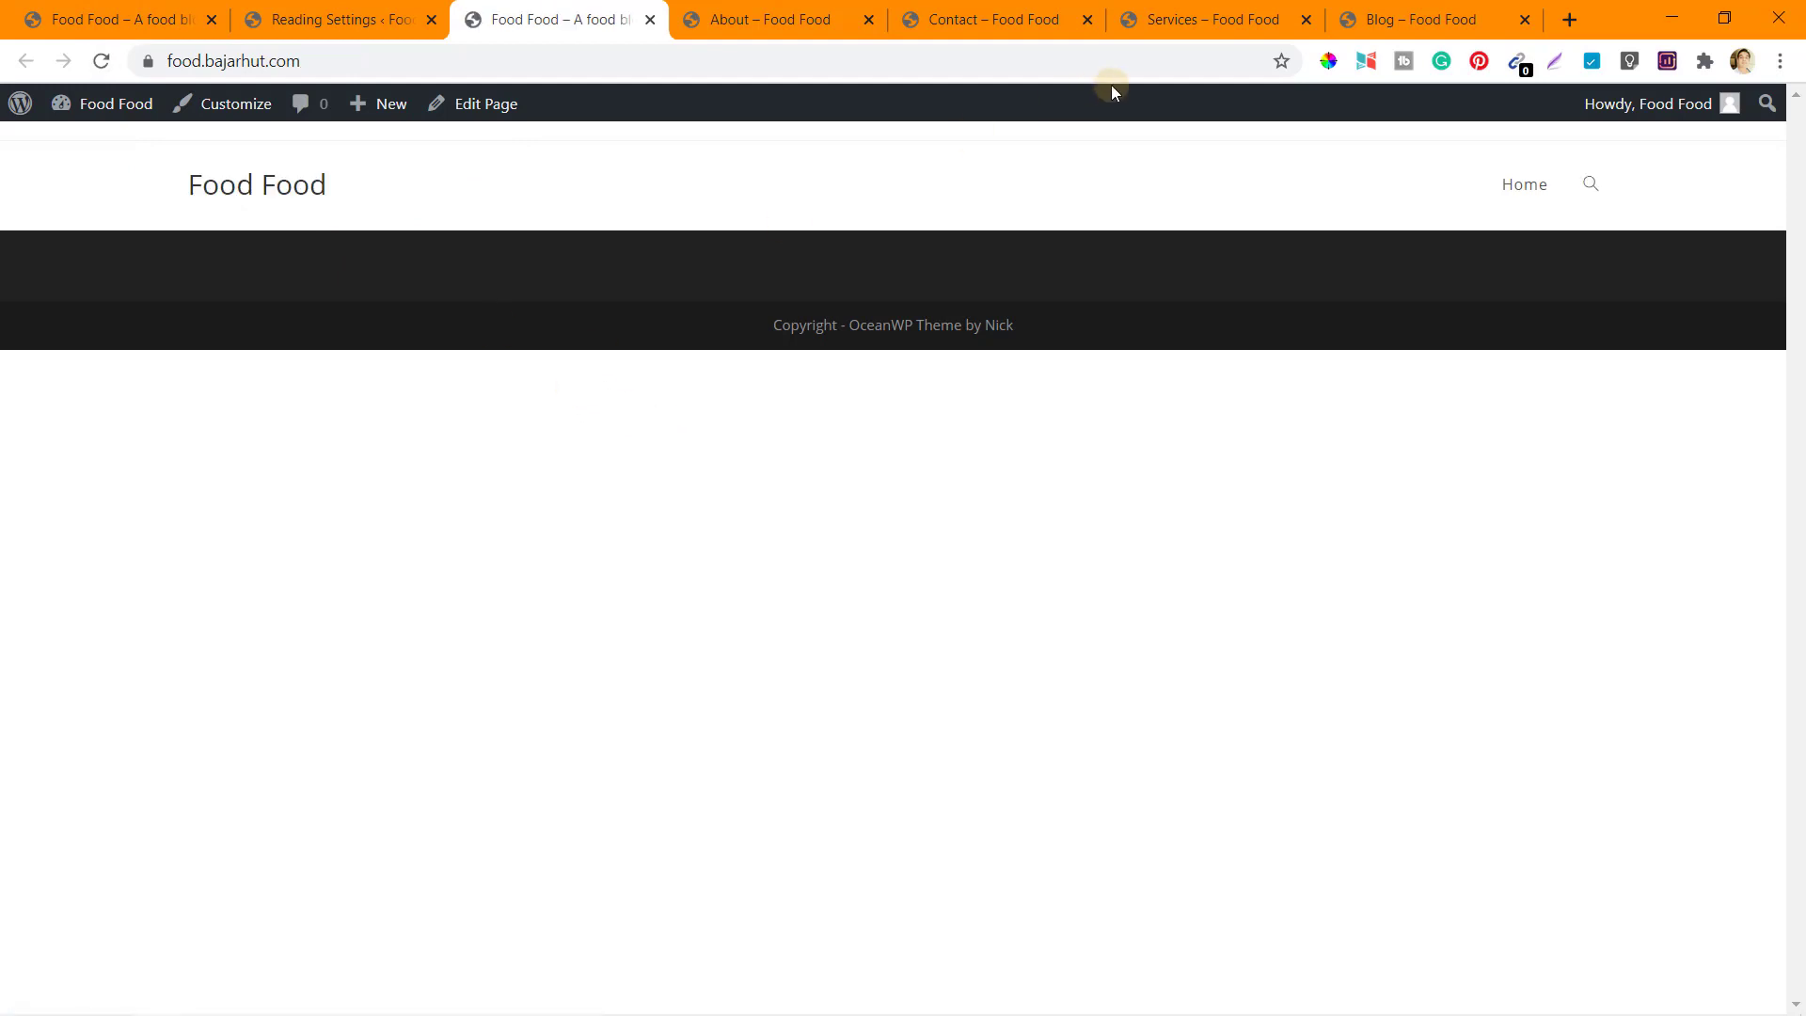
{"action": "left_click", "coordinate": [780, 10]}
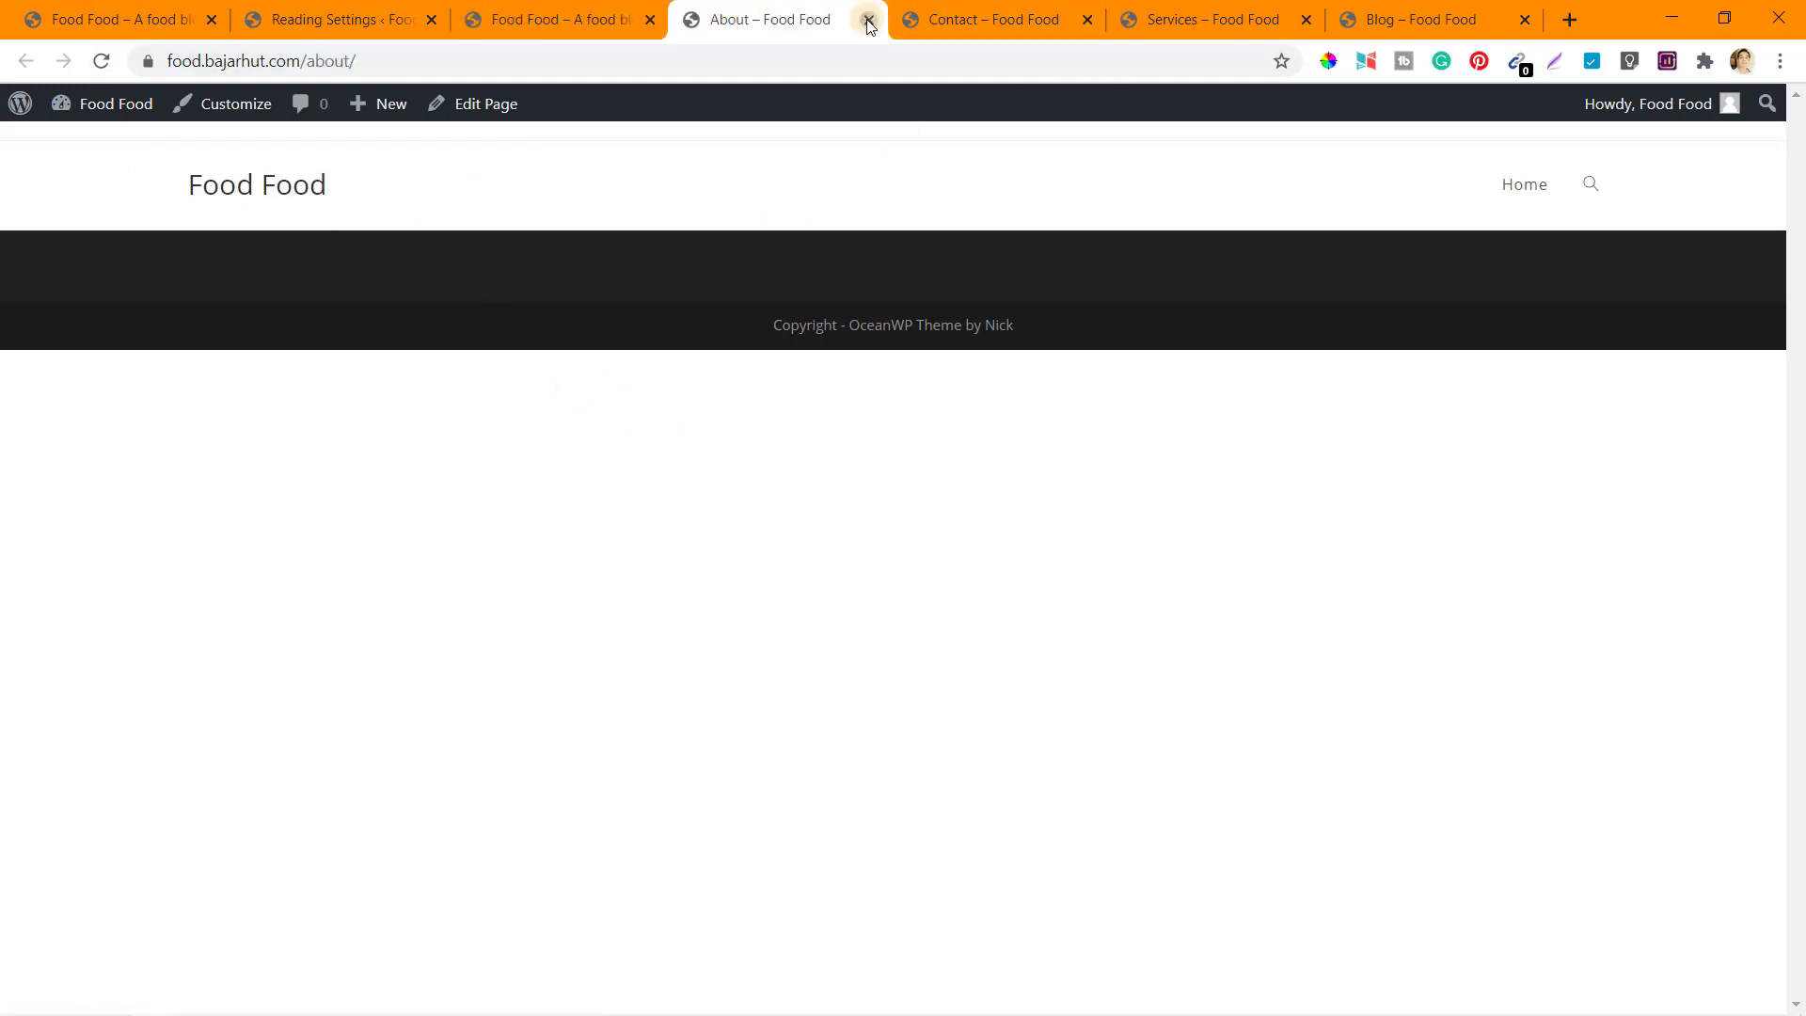
{"action": "left_click", "coordinate": [869, 20]}
{"action": "left_click", "coordinate": [867, 20]}
{"action": "left_click", "coordinate": [868, 20]}
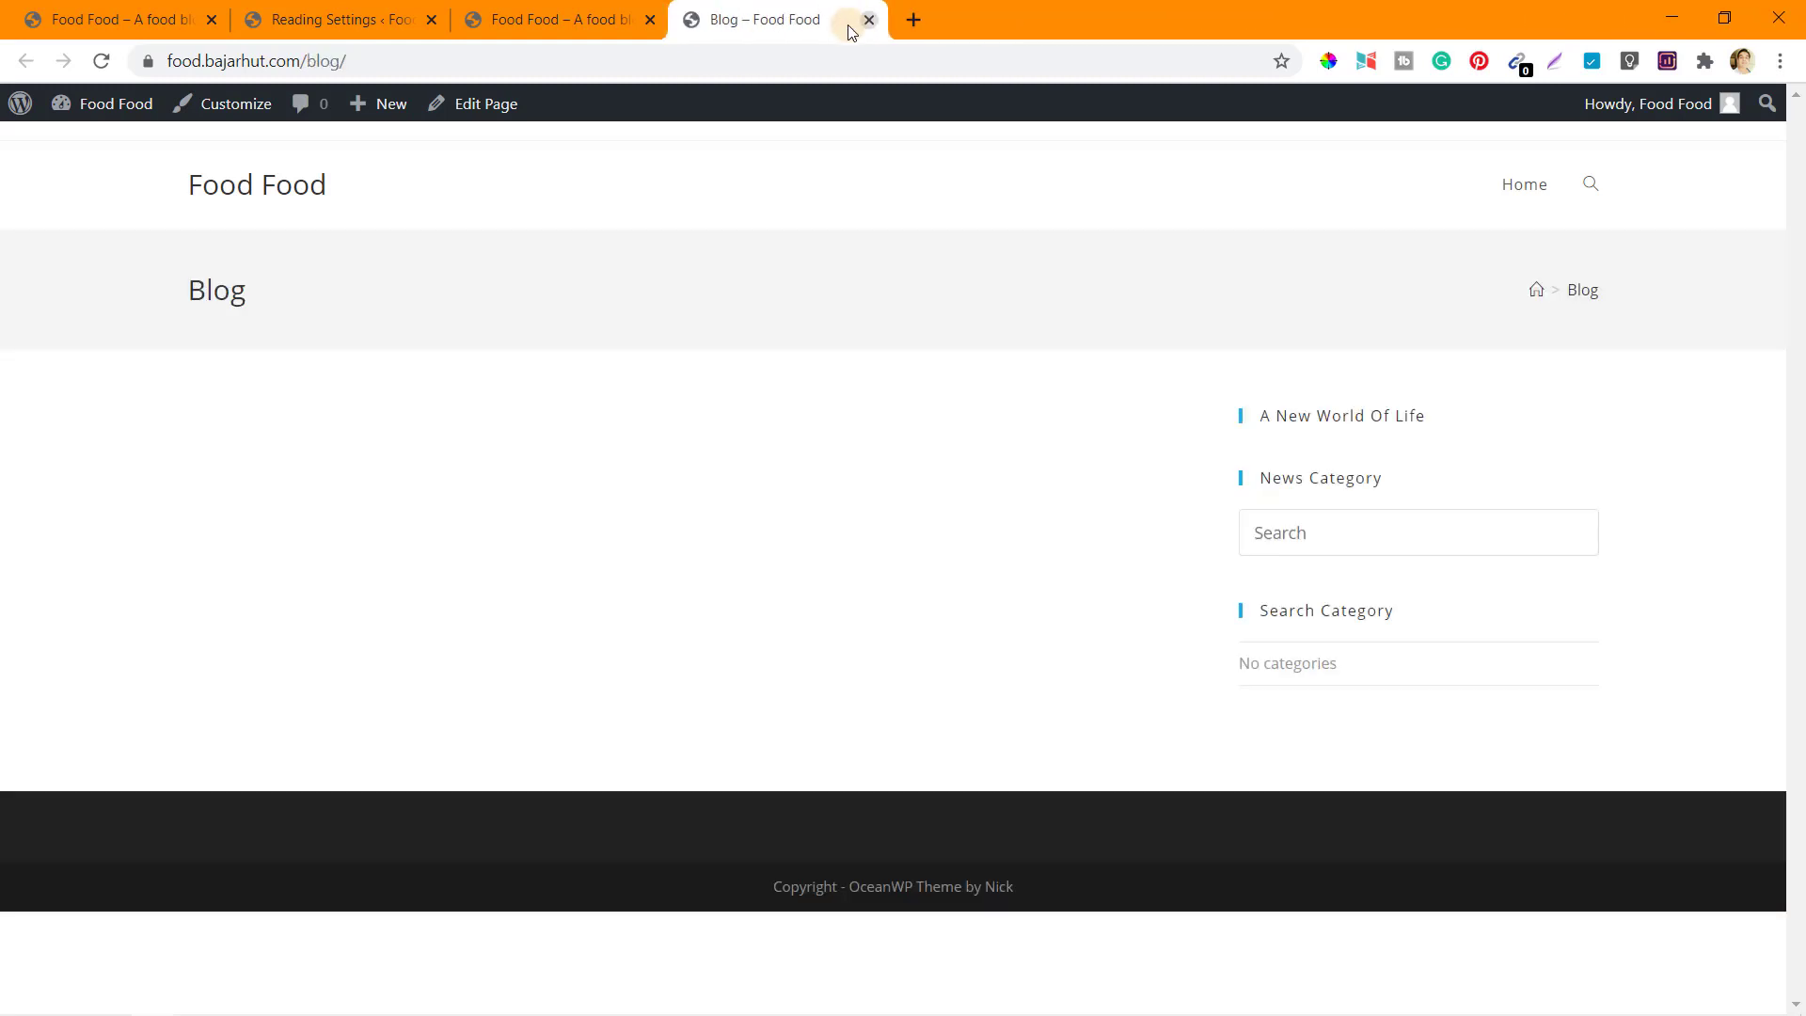
Reload the Blog page to examine its posts area, close its tab and return to the Reading settings.
{"action": "left_click", "coordinate": [102, 61]}
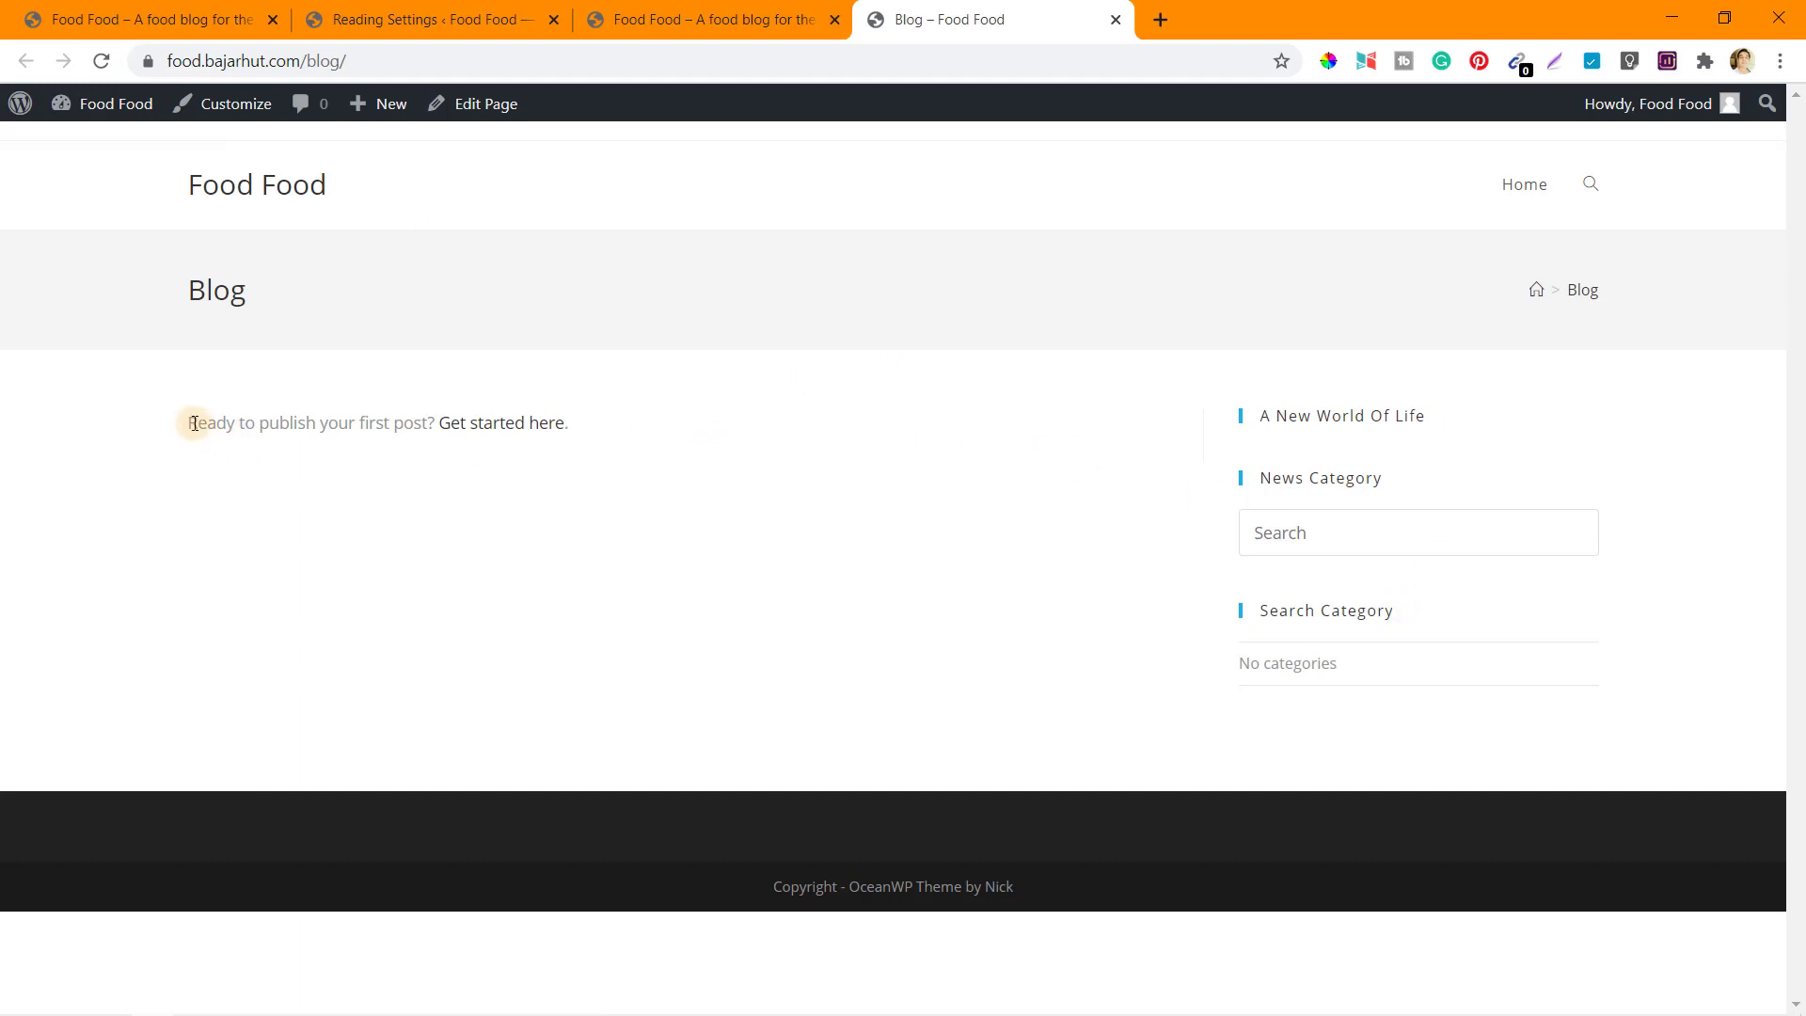
{"action": "left_click_drag", "start_coordinate": [192, 424], "coordinate": [591, 433]}
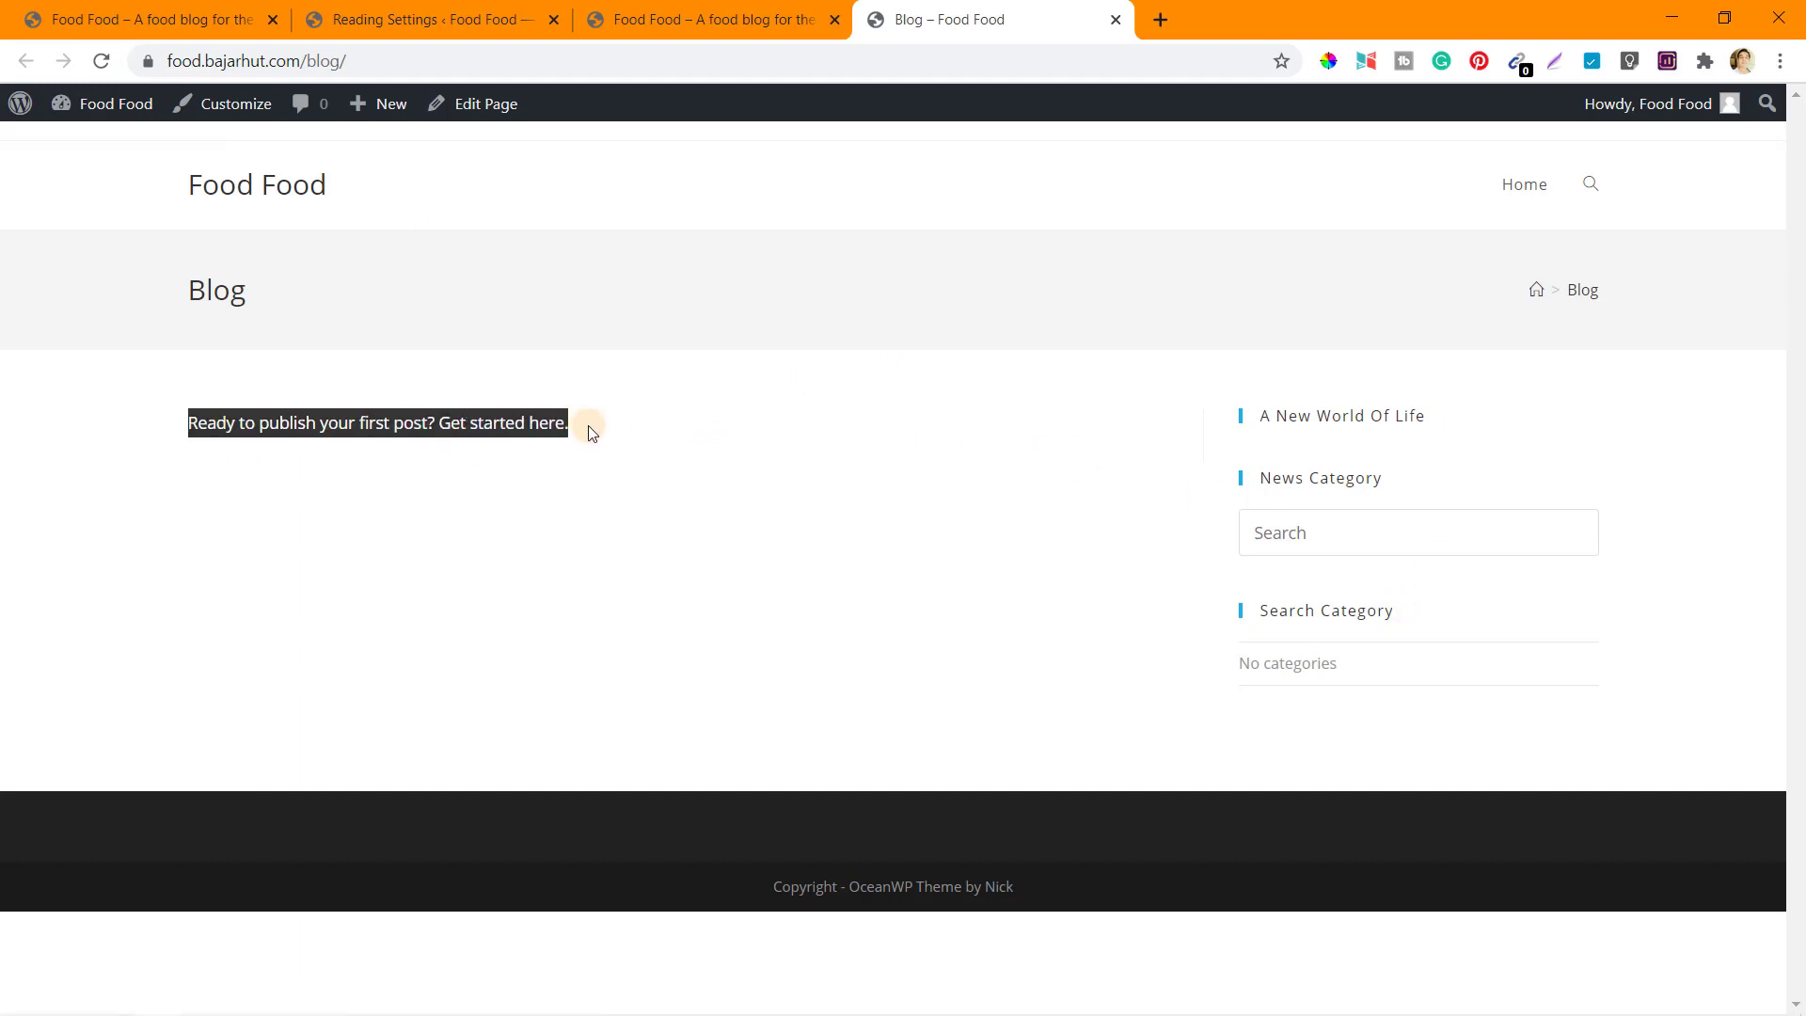
{"action": "left_click", "coordinate": [738, 391]}
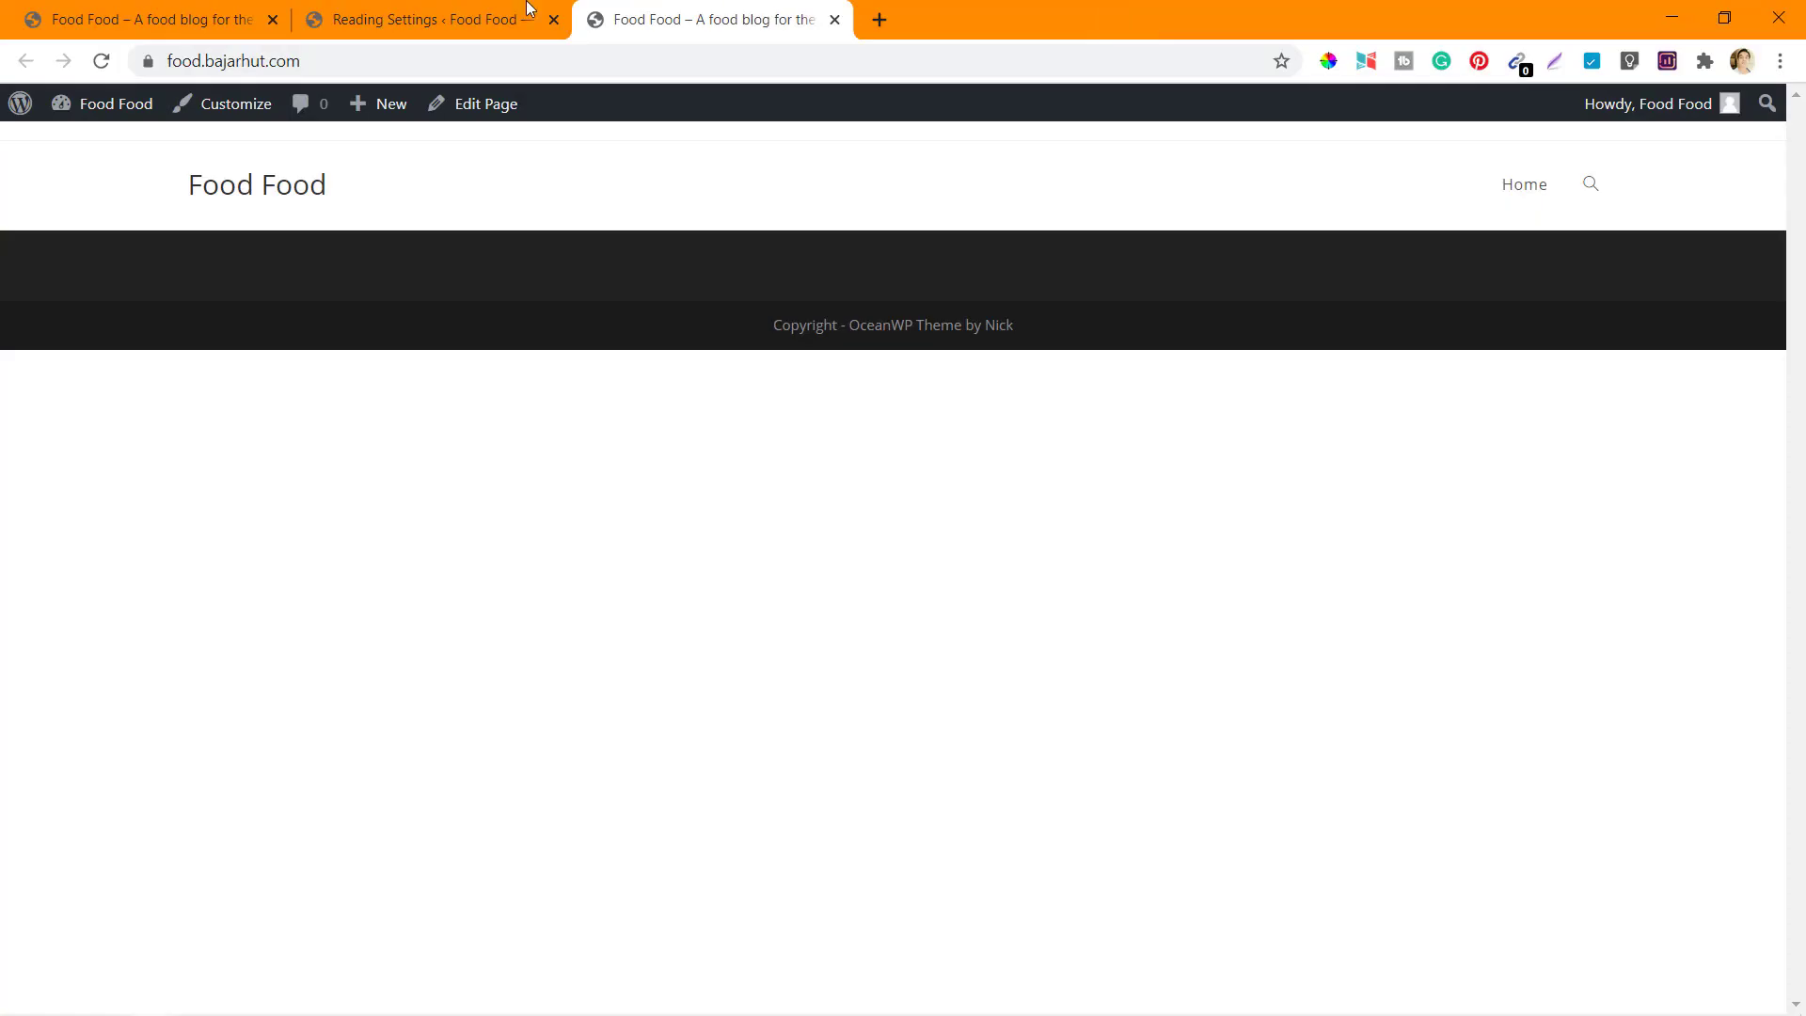
{"action": "left_click", "coordinate": [474, 11]}
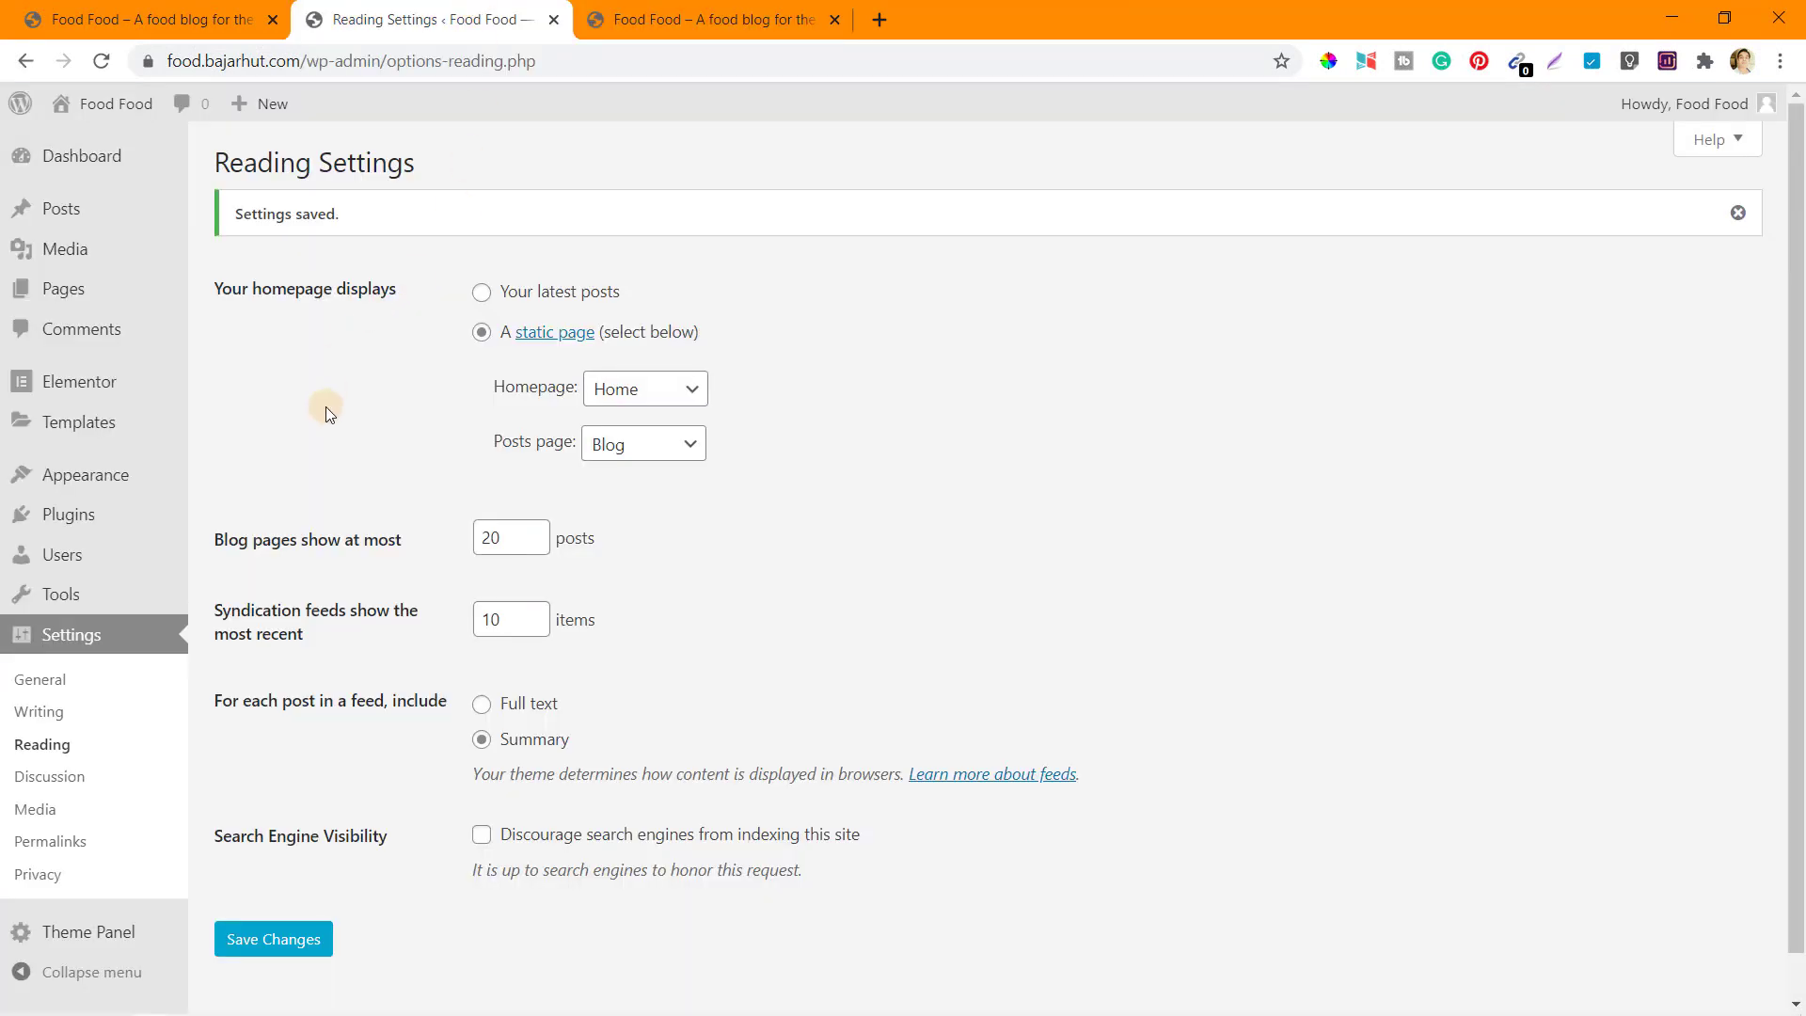
Open the Menus settings and compare them with the navigation currently shown on the site's homepage.
{"action": "mouse_move", "coordinate": [88, 475]}
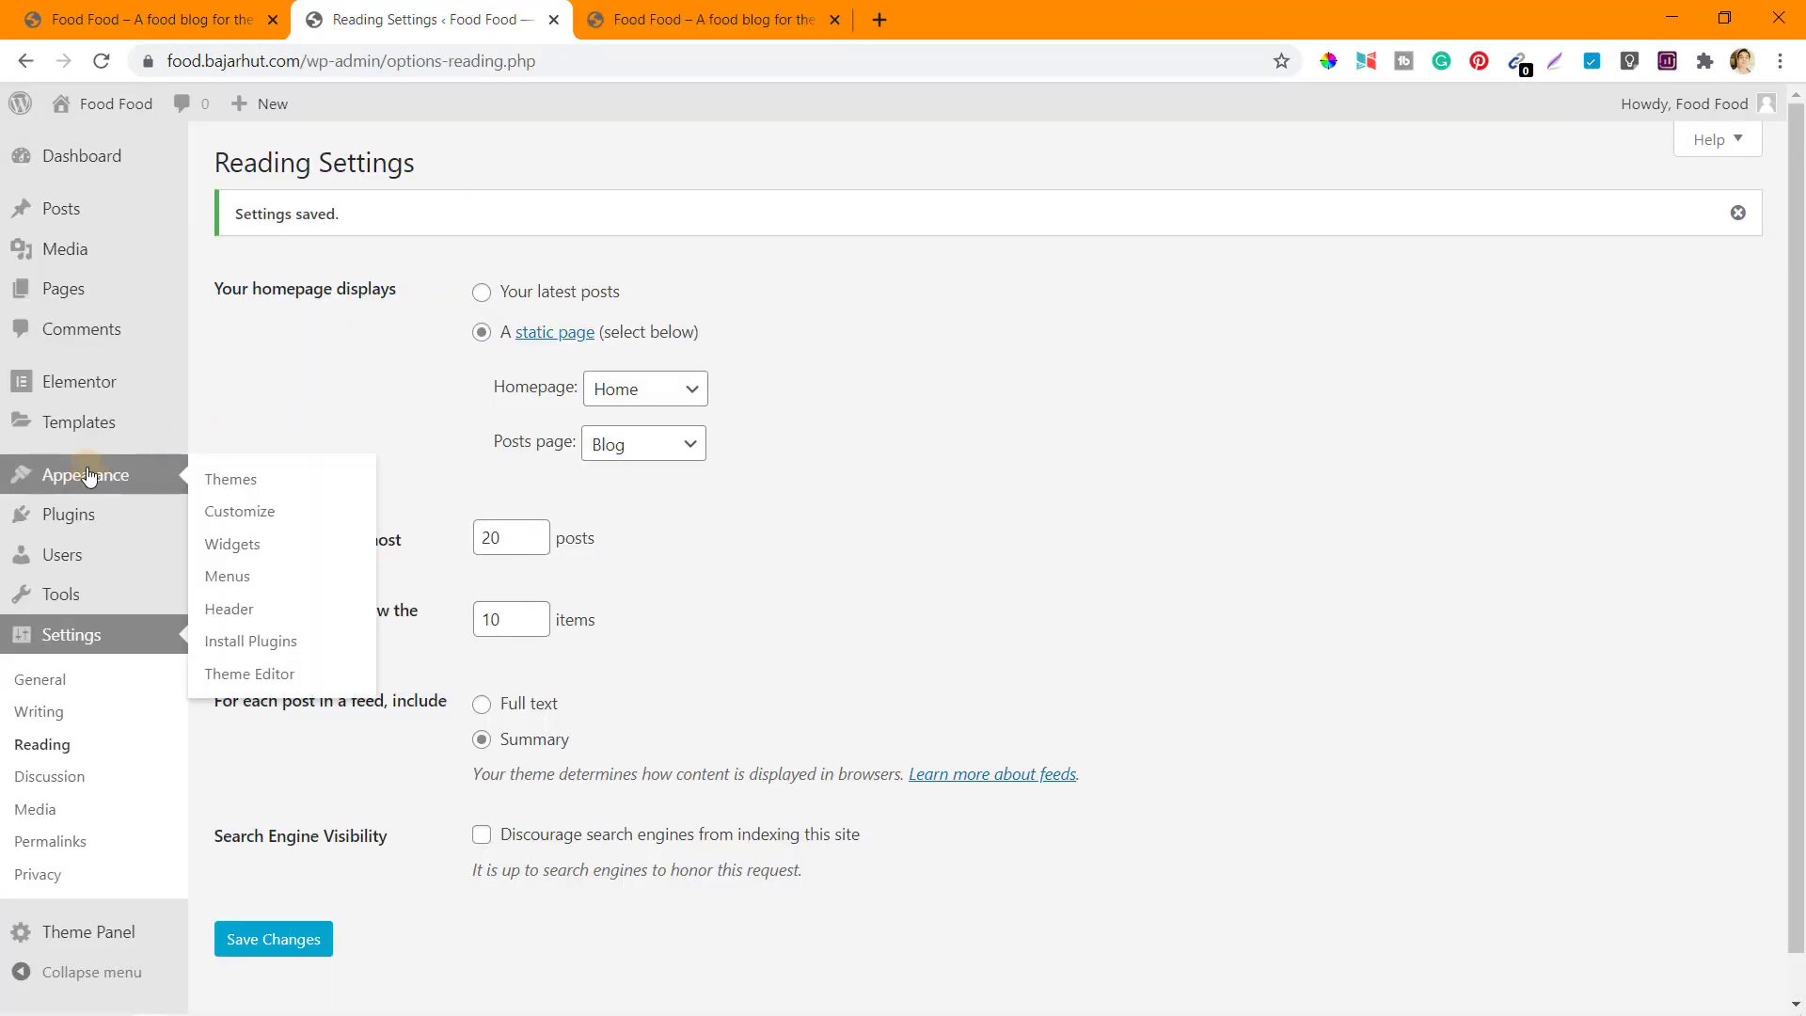
{"action": "left_click", "coordinate": [237, 585]}
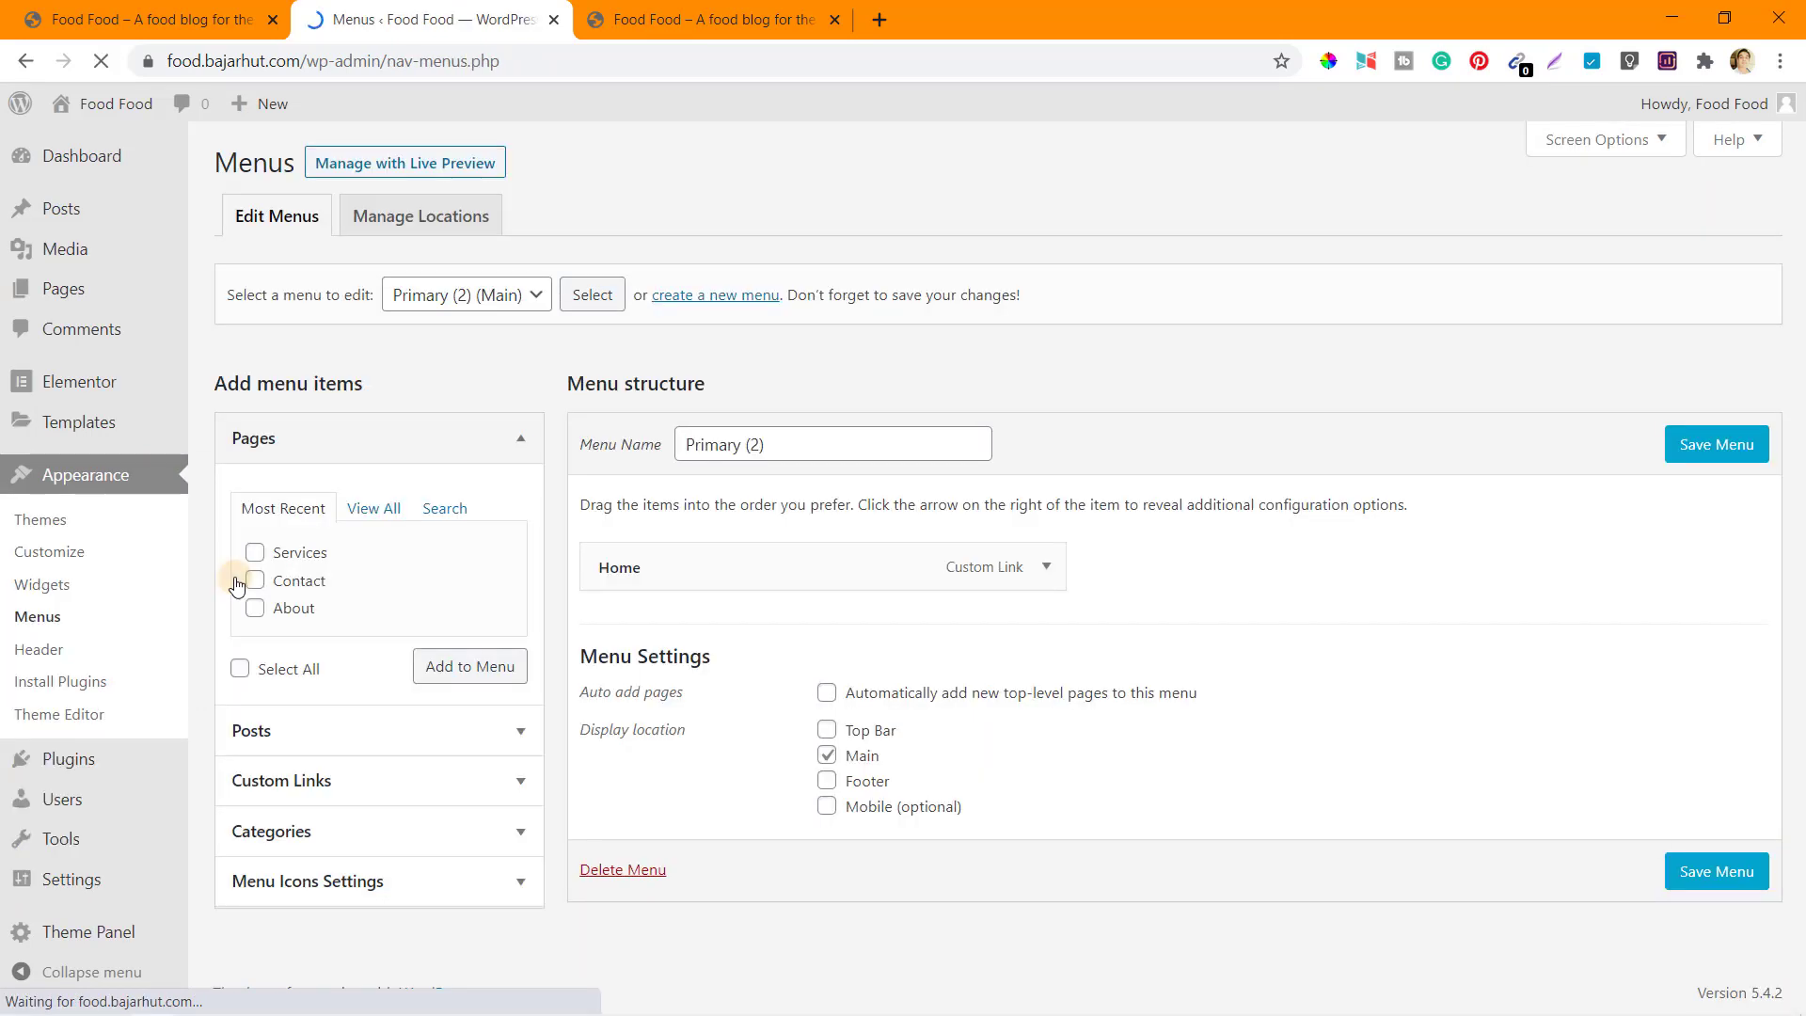
{"action": "left_click", "coordinate": [708, 13]}
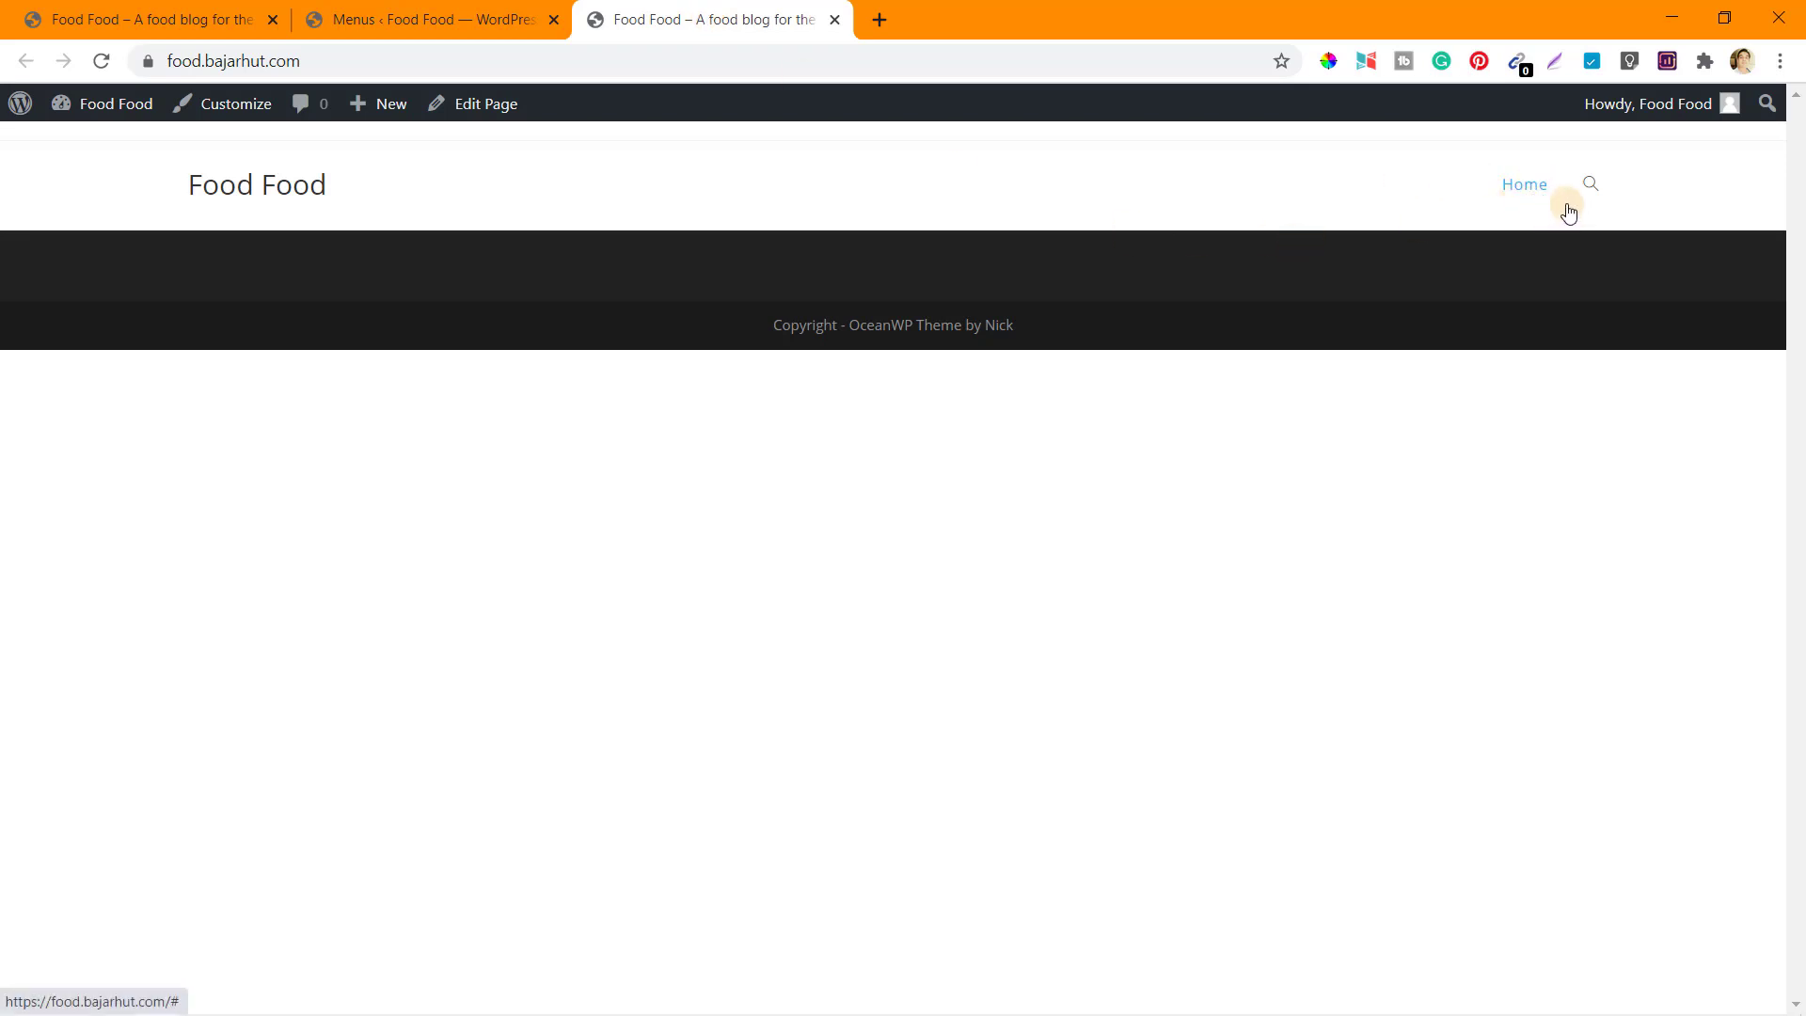
{"action": "left_click", "coordinate": [386, 13]}
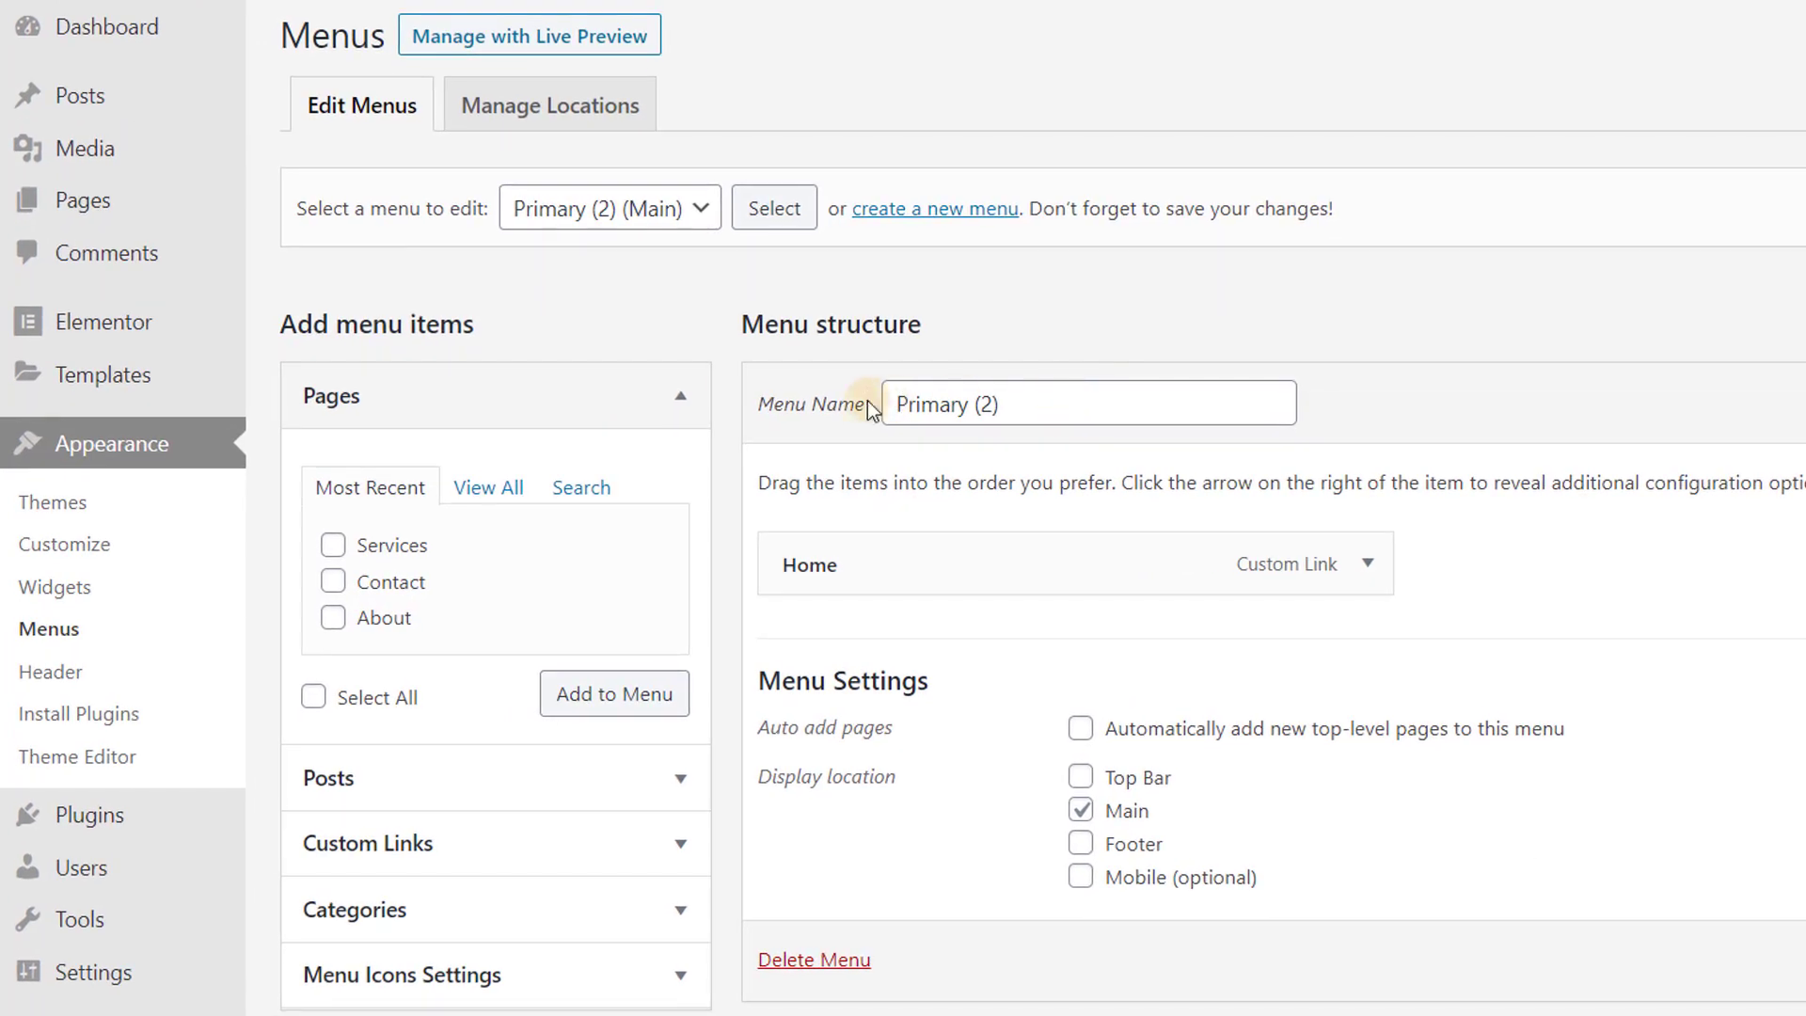
Select the Primary menu for editing and assign it to the Main display location.
{"action": "left_click", "coordinate": [699, 212]}
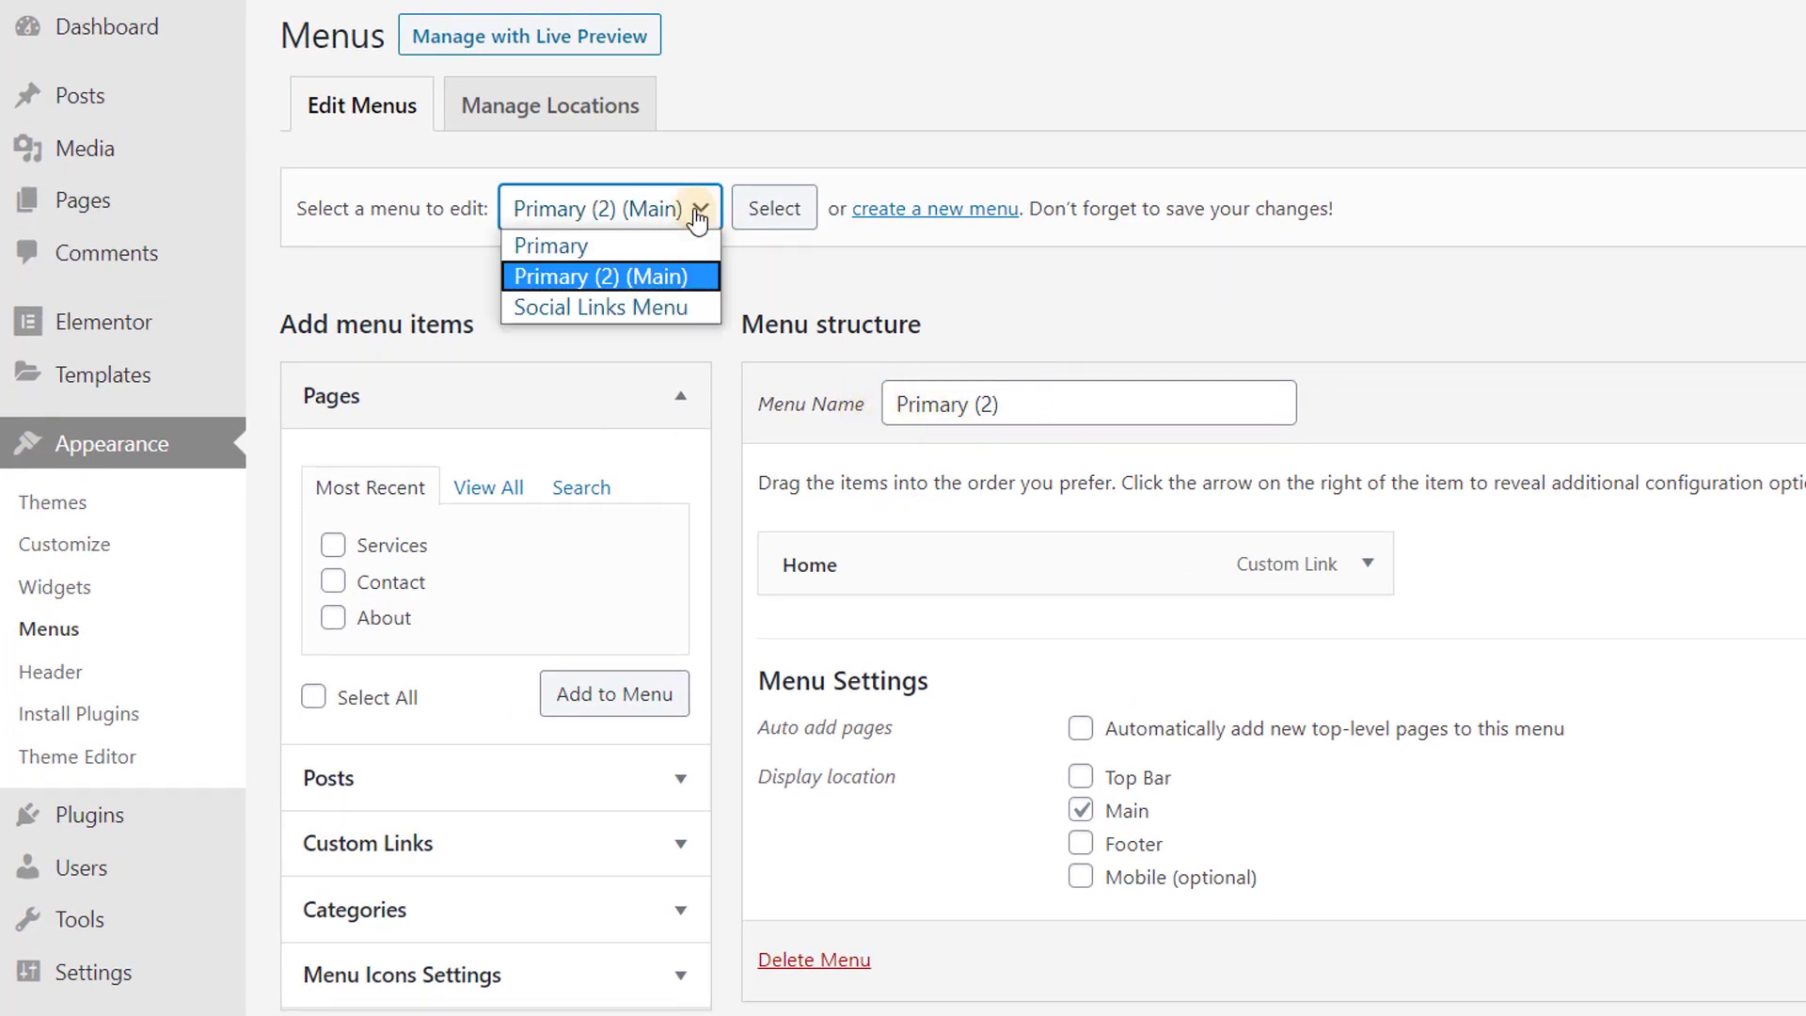
{"action": "left_click", "coordinate": [637, 242]}
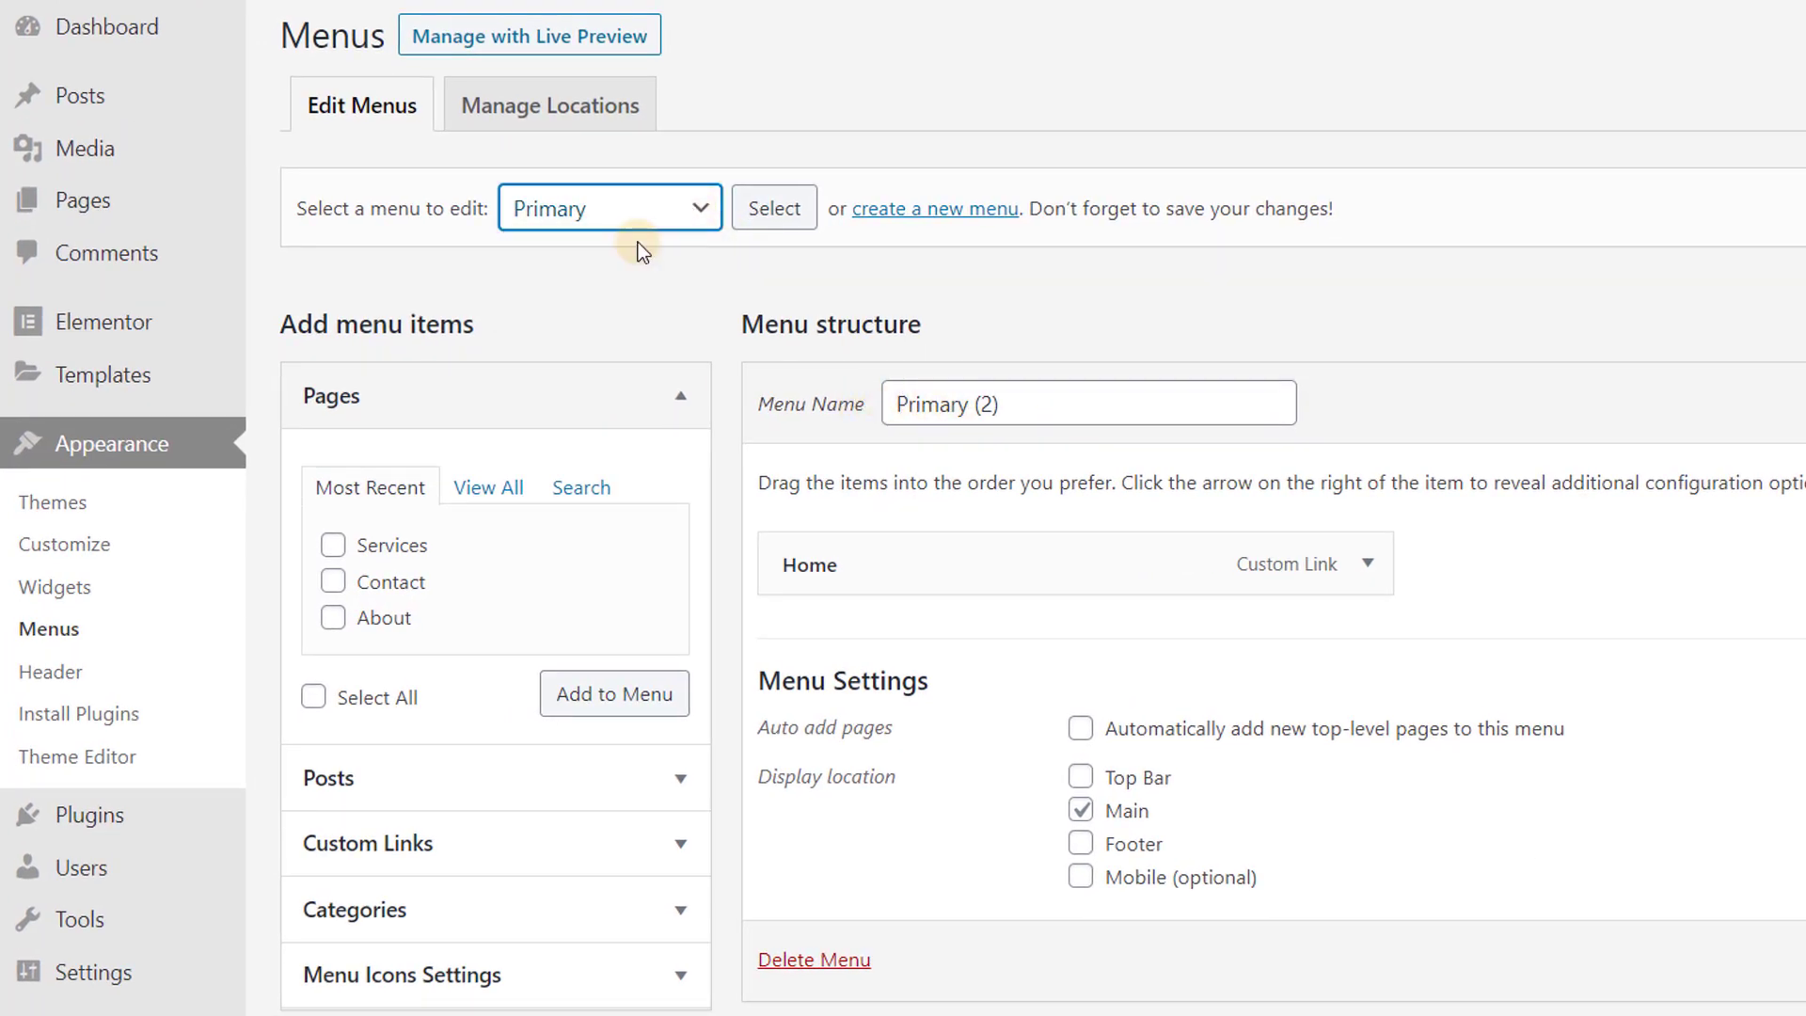
{"action": "left_click", "coordinate": [774, 213]}
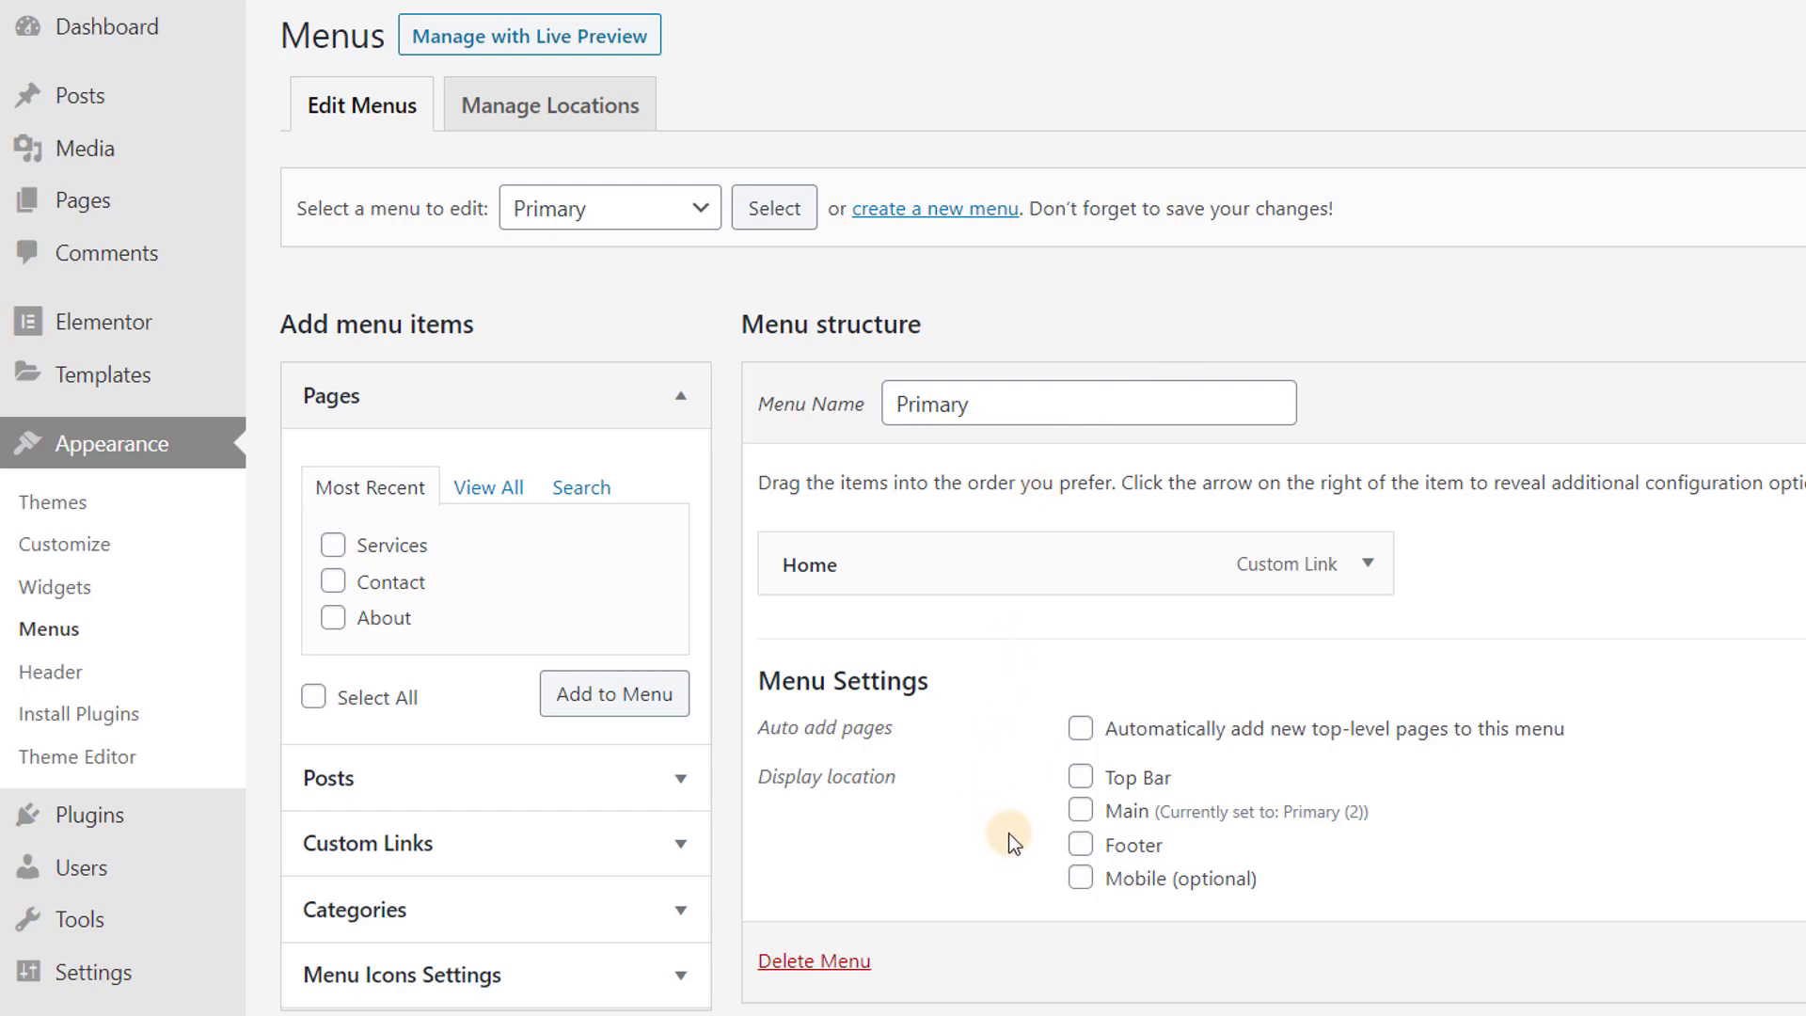
{"action": "left_click", "coordinate": [1081, 812]}
Add the Services, Contact and About pages to the Primary menu.
{"action": "left_click", "coordinate": [333, 546]}
{"action": "left_click", "coordinate": [333, 581]}
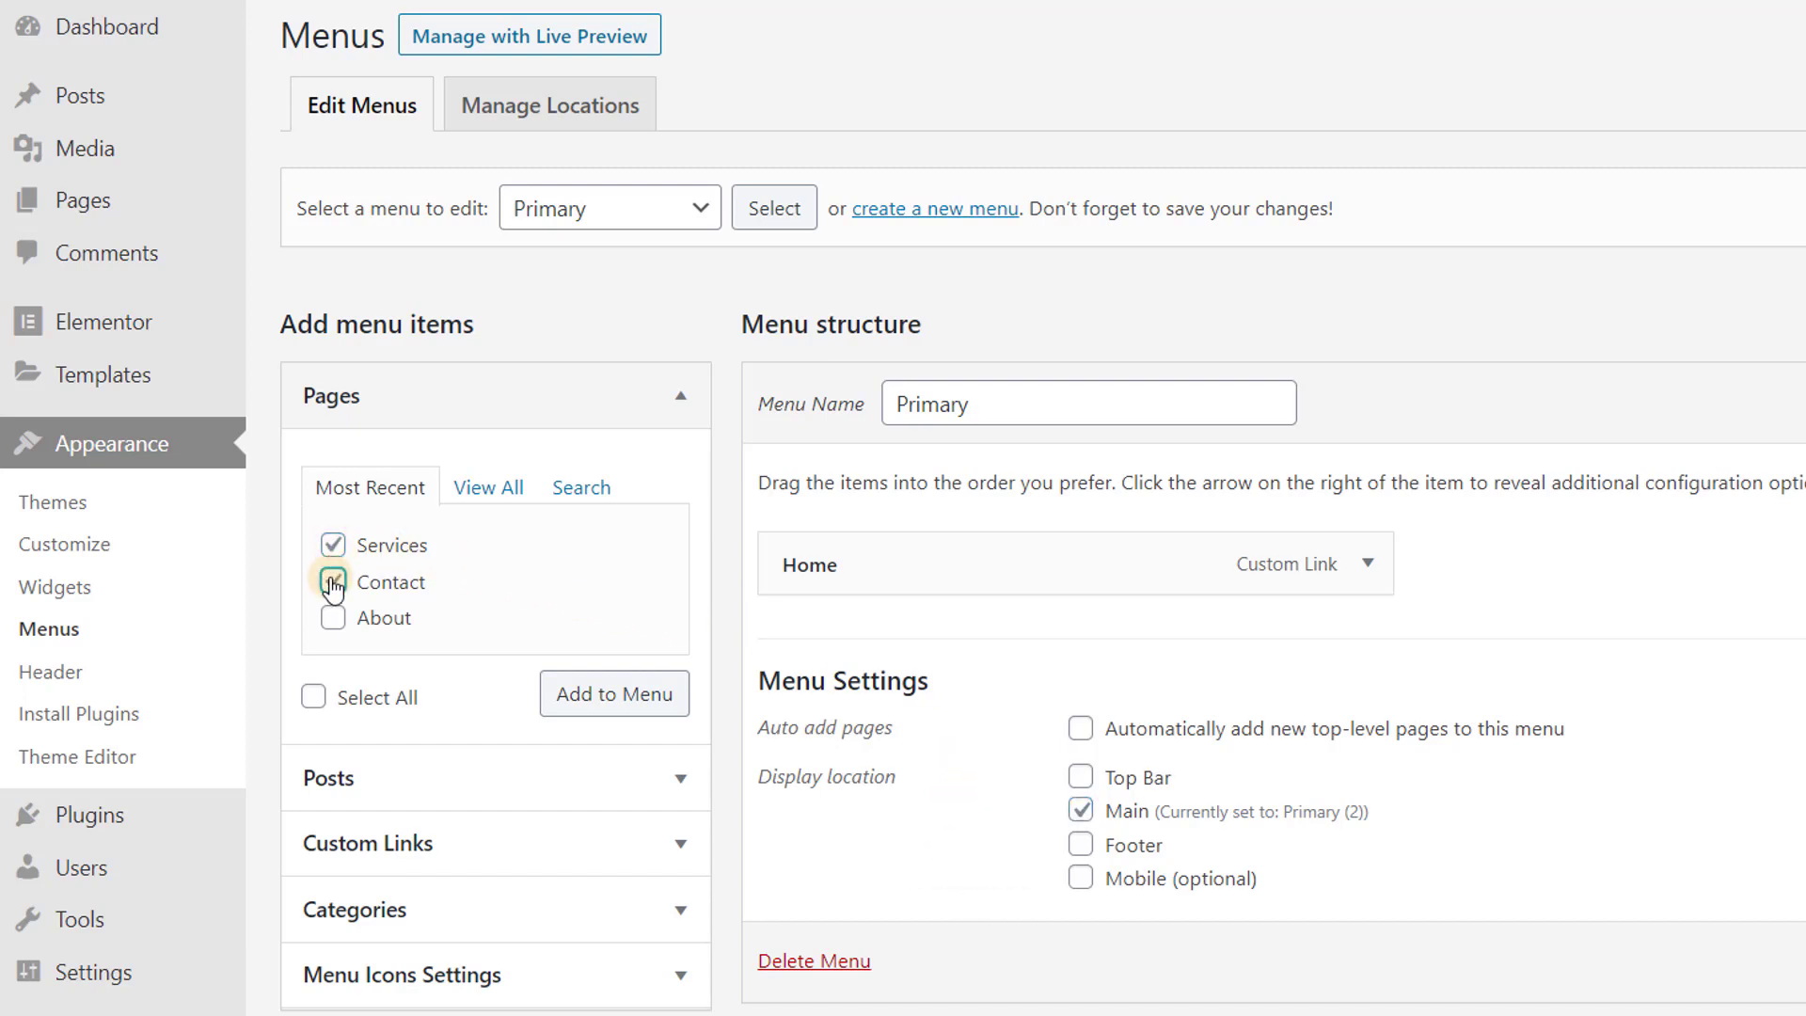
{"action": "left_click", "coordinate": [333, 619]}
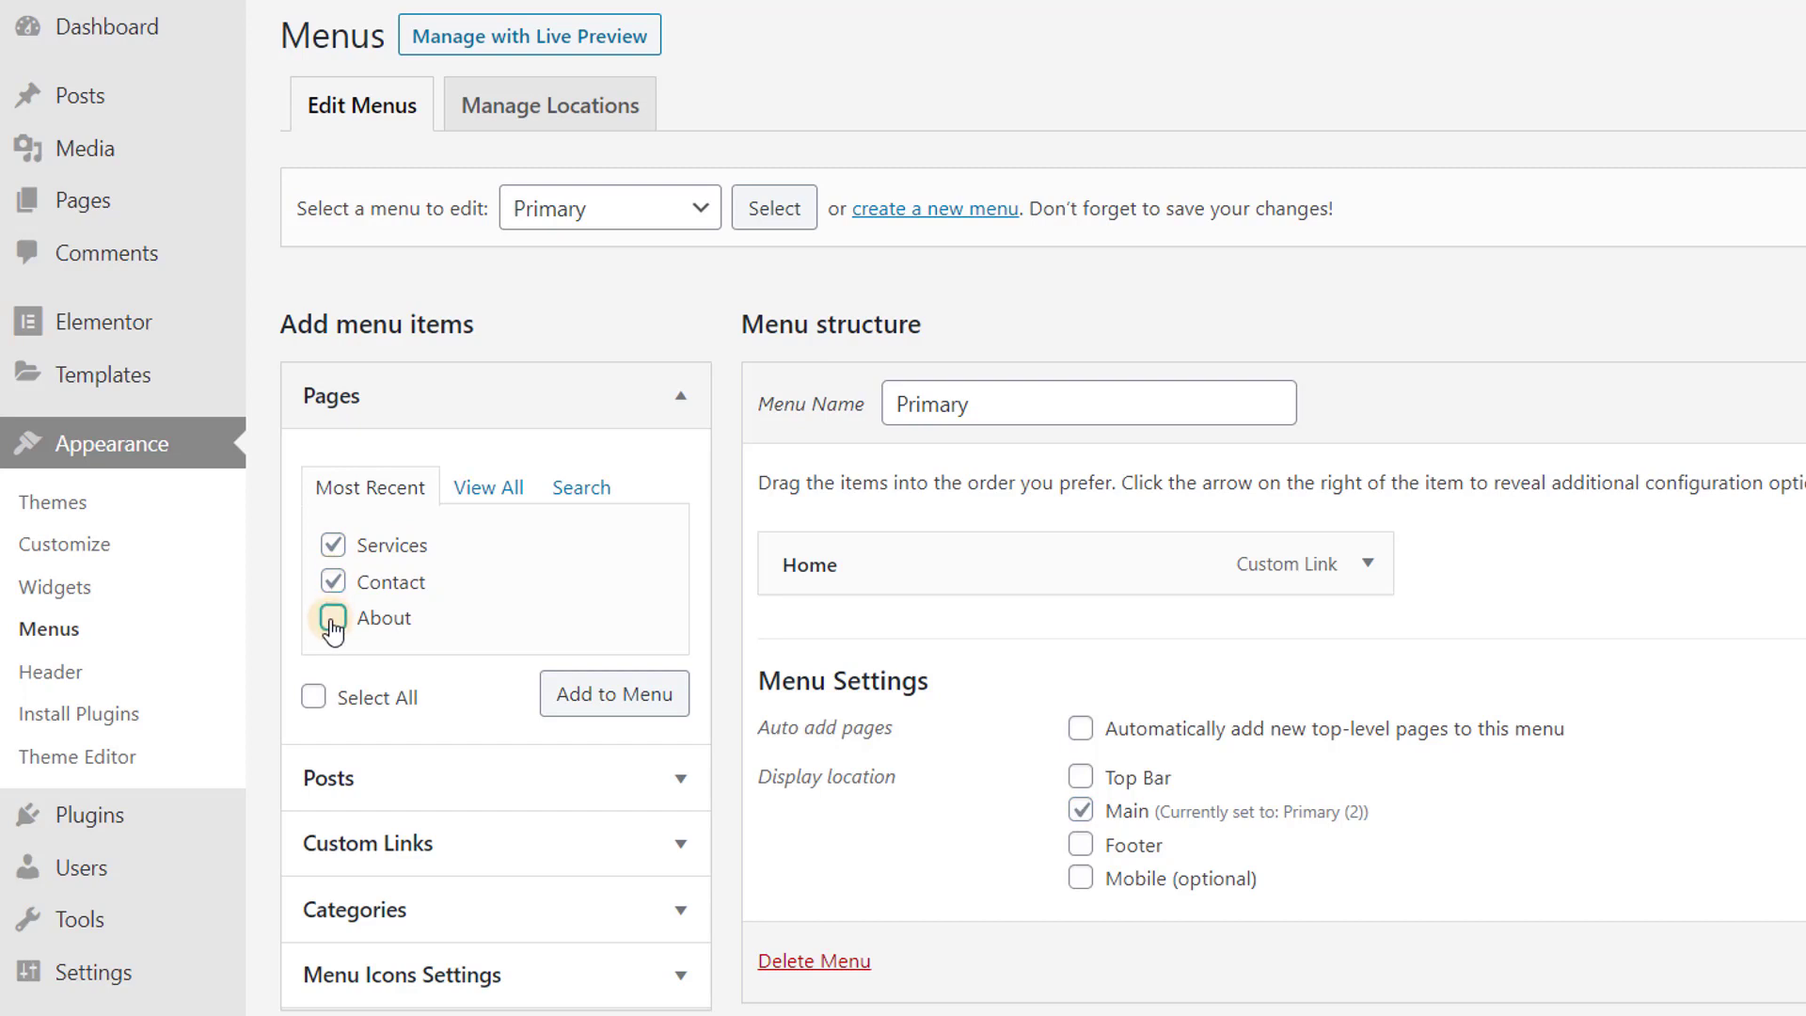
{"action": "left_click", "coordinate": [609, 697]}
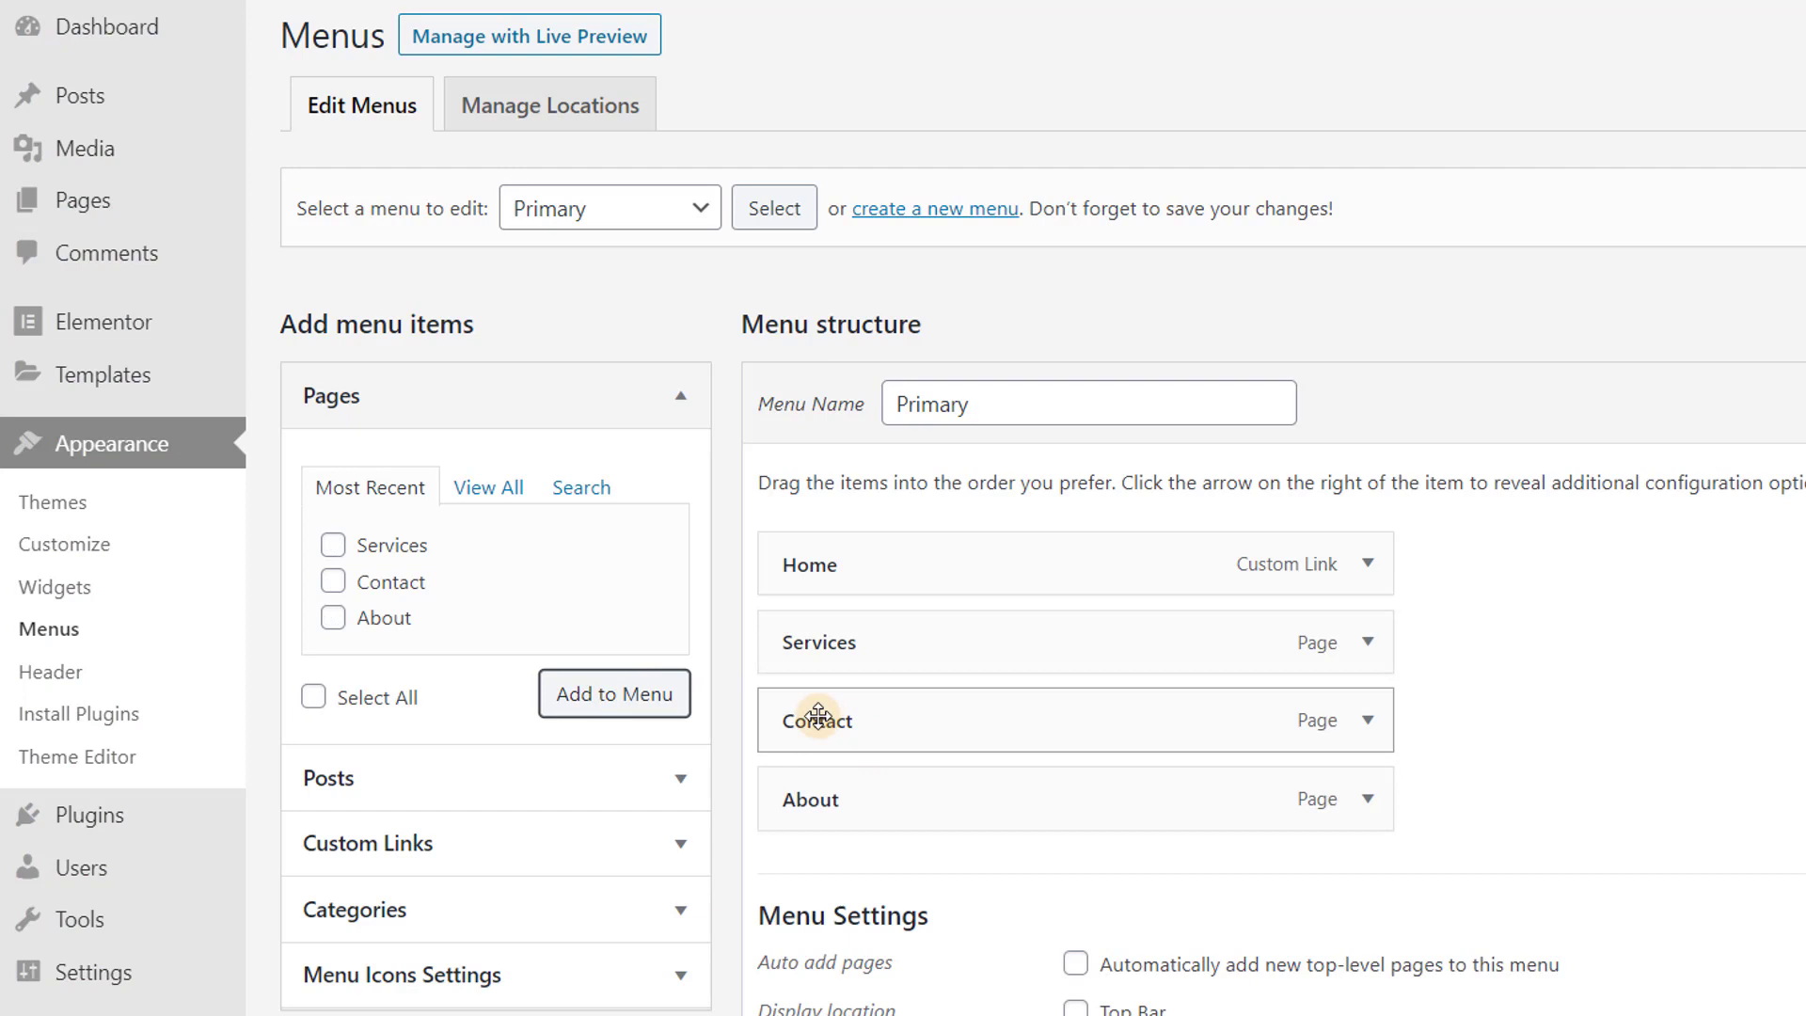
Reorder the menu items as Home, About, Services, Contact and save the Primary menu.
{"action": "left_click_drag", "start_coordinate": [817, 716], "coordinate": [806, 799]}
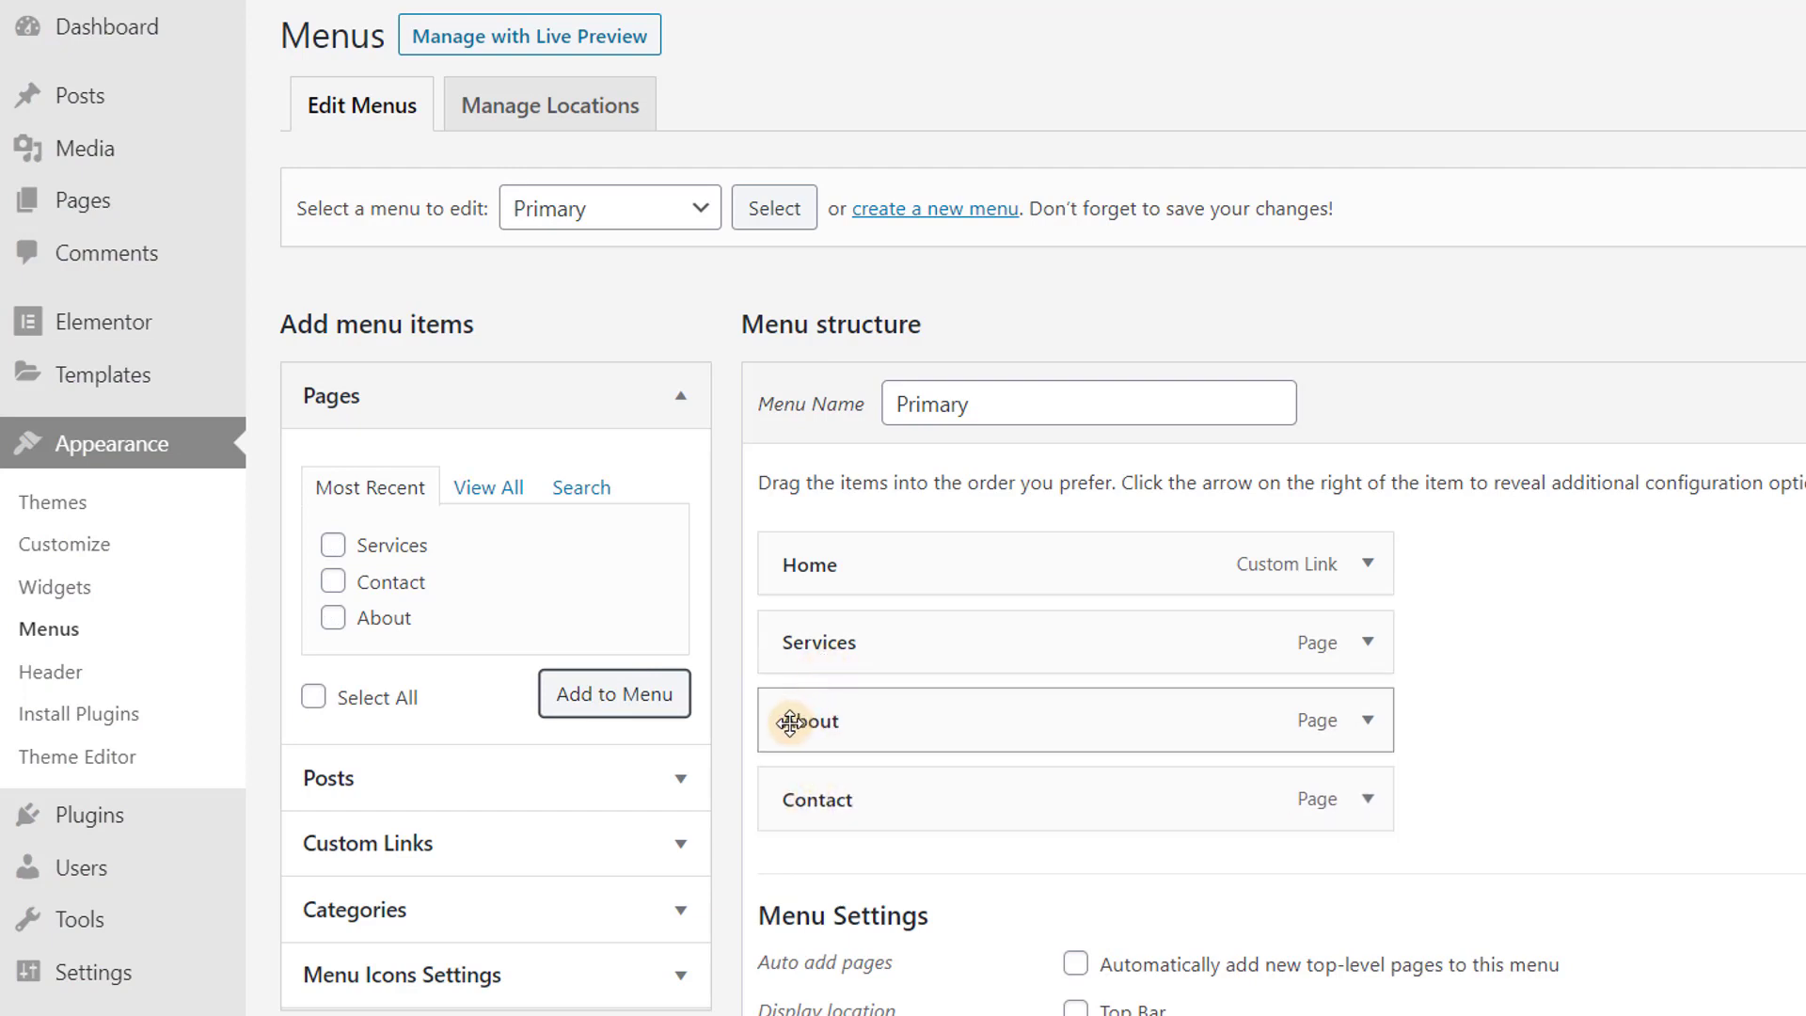
{"action": "left_click_drag", "start_coordinate": [790, 723], "coordinate": [759, 636]}
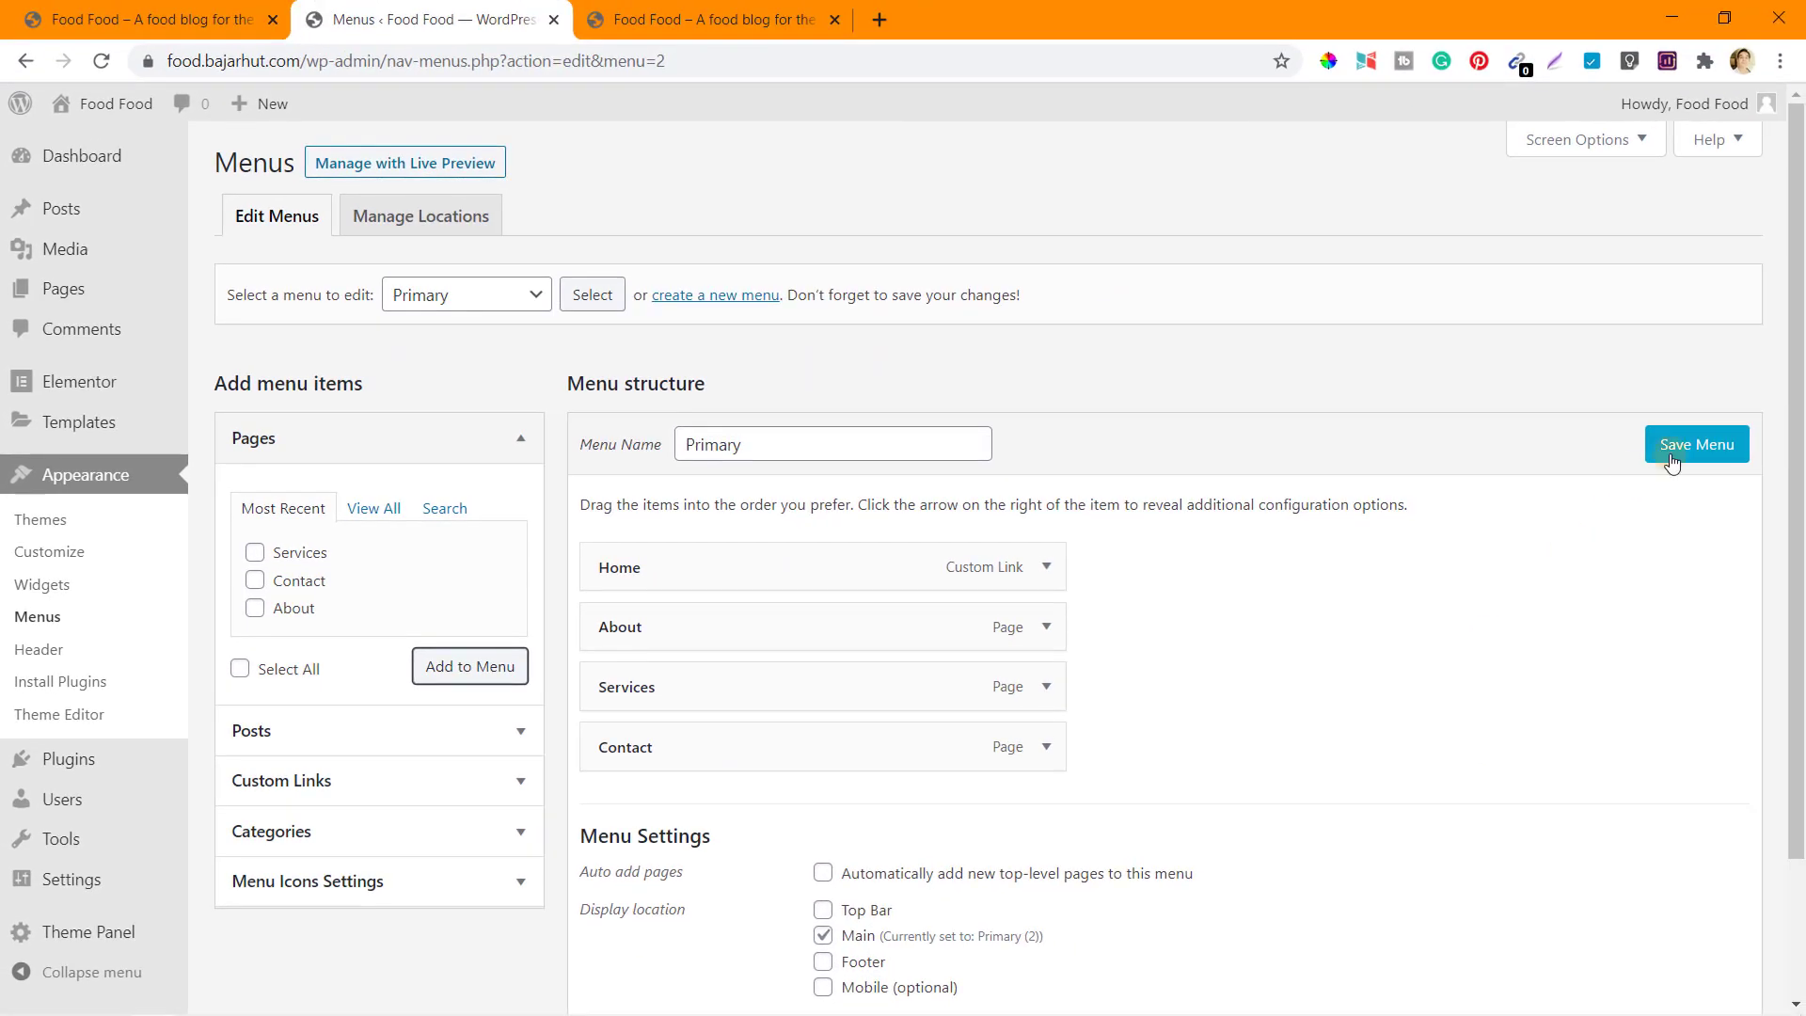
{"action": "left_click", "coordinate": [1692, 452]}
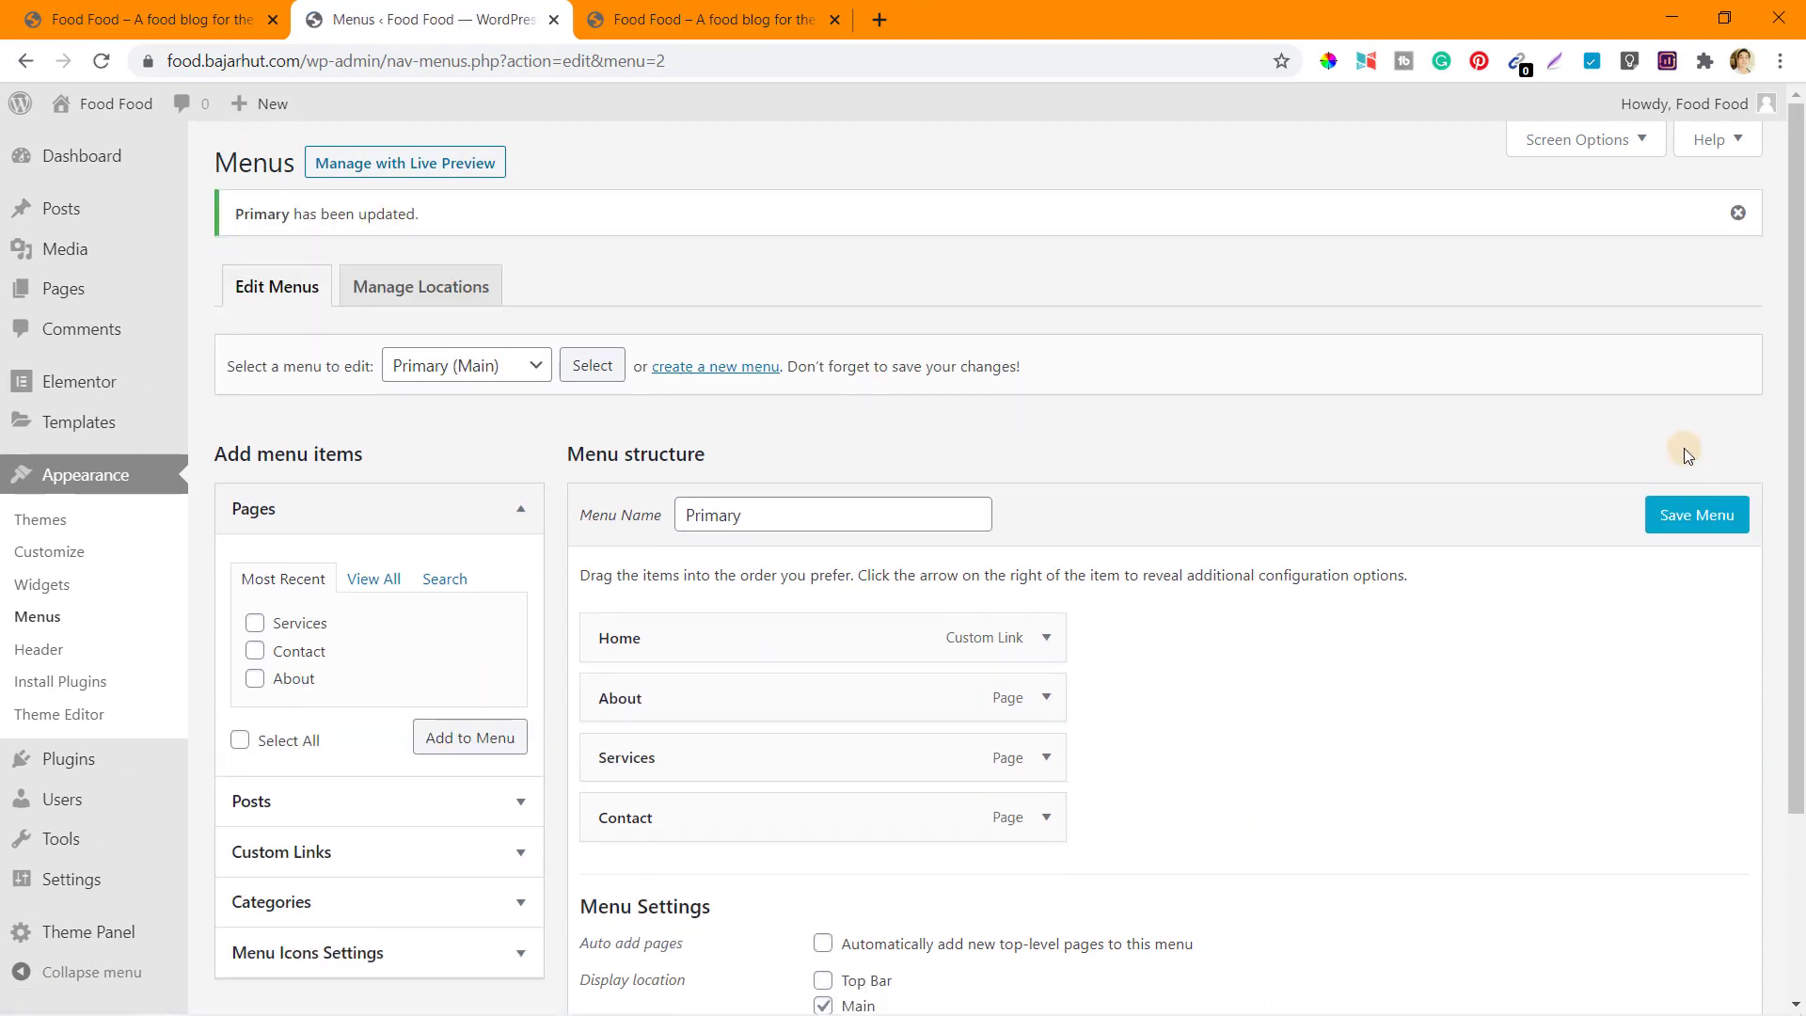
Reload the site's homepage to check the updated header navigation.
{"action": "left_click", "coordinate": [738, 17]}
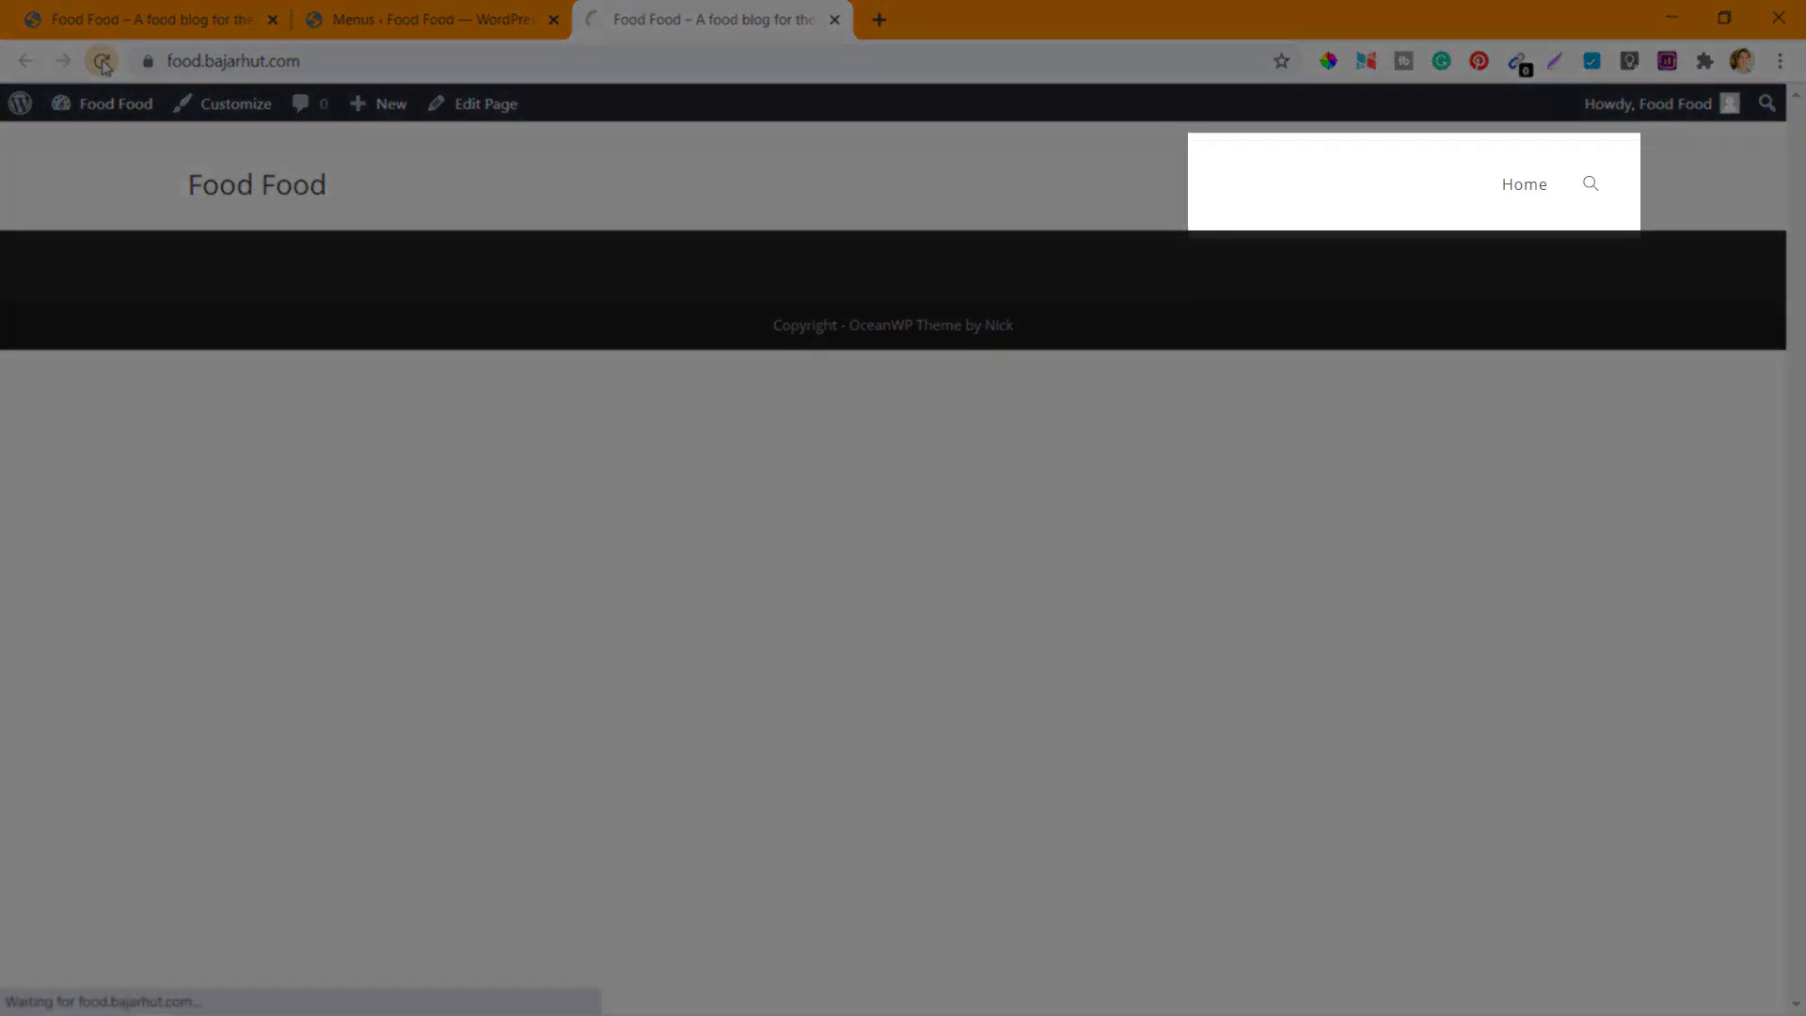
{"action": "left_click", "coordinate": [102, 62]}
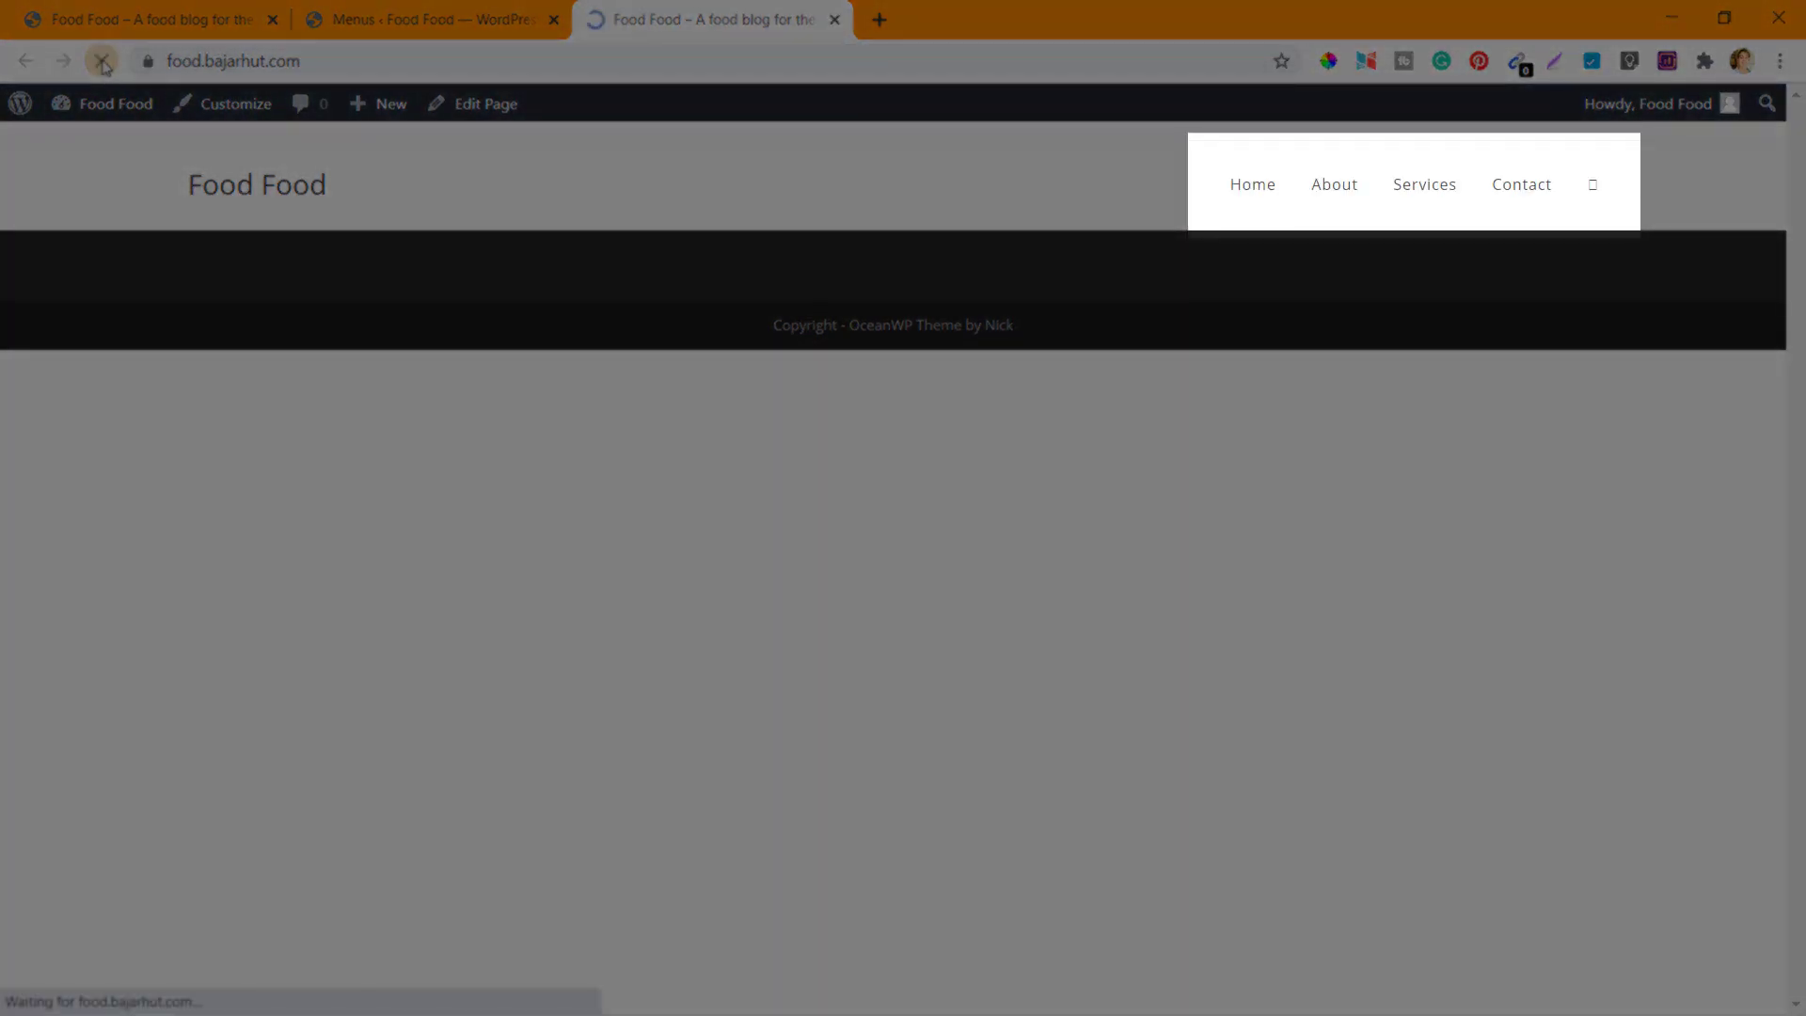